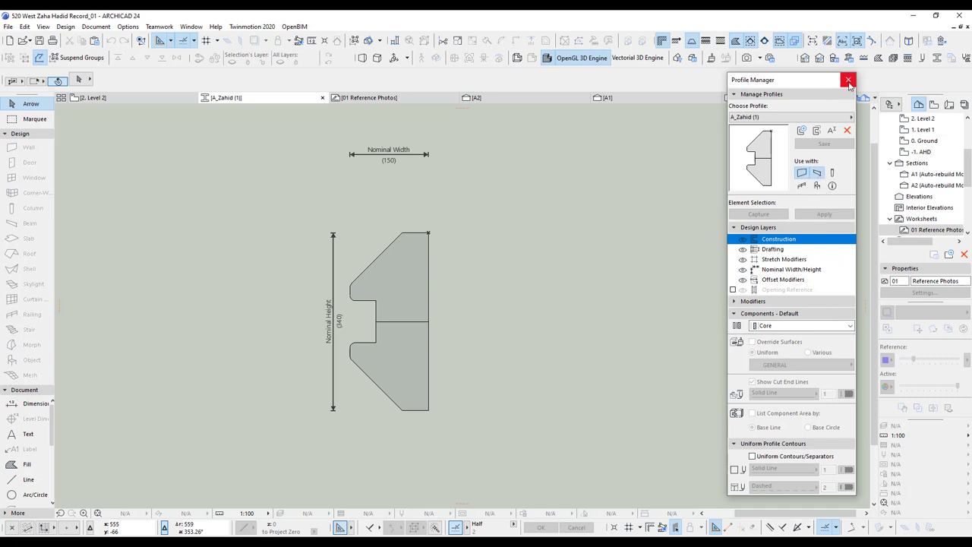
Step: Override the surfaces of both A_Zahid (1) profile components with ART_Blades, then save the profile and close the Profile Manager
{"action": "left_click", "coordinate": [414, 297]}
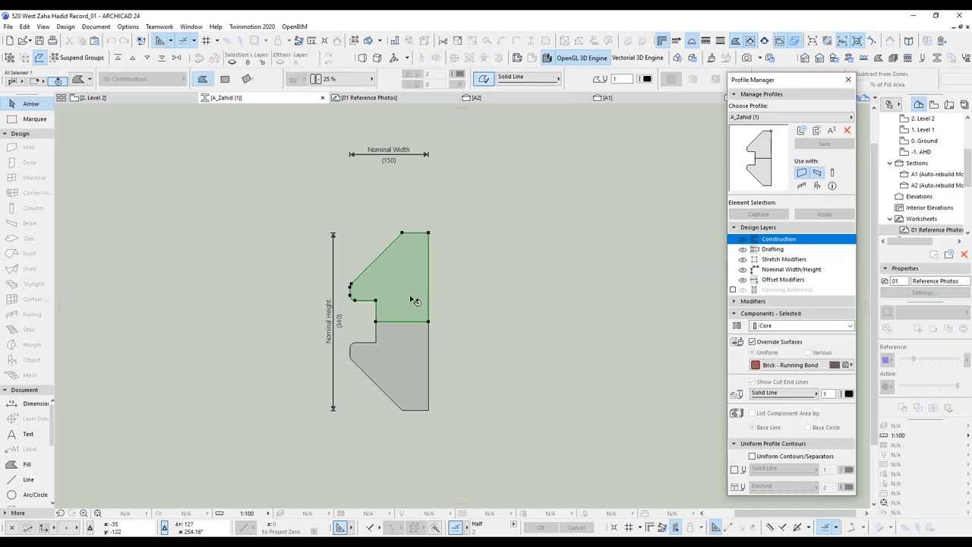
{"action": "left_click", "coordinate": [414, 353], "text": "shift"}
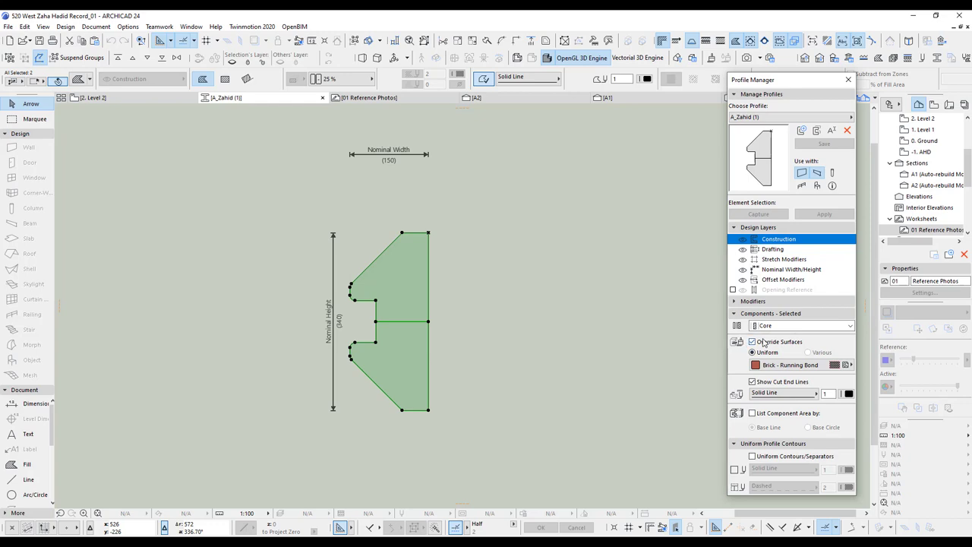
{"action": "left_click", "coordinate": [781, 366]}
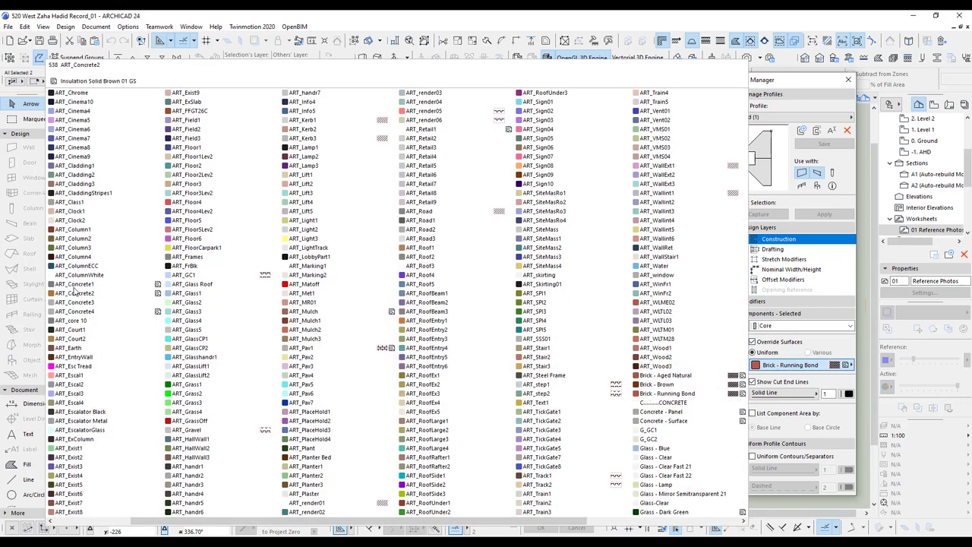
{"action": "scroll", "coordinate": [70, 193], "scroll_direction": "up", "scroll_amount": 1}
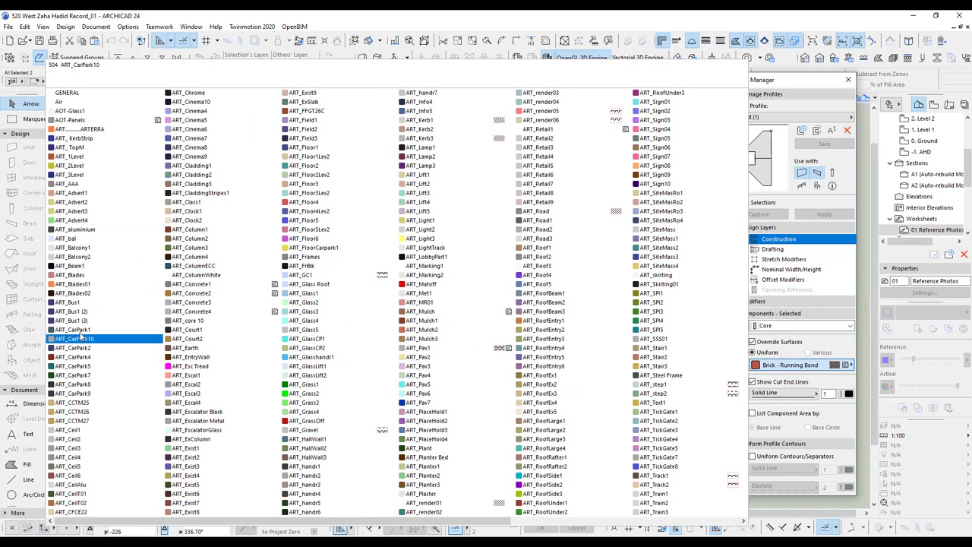
{"action": "left_click", "coordinate": [85, 277]}
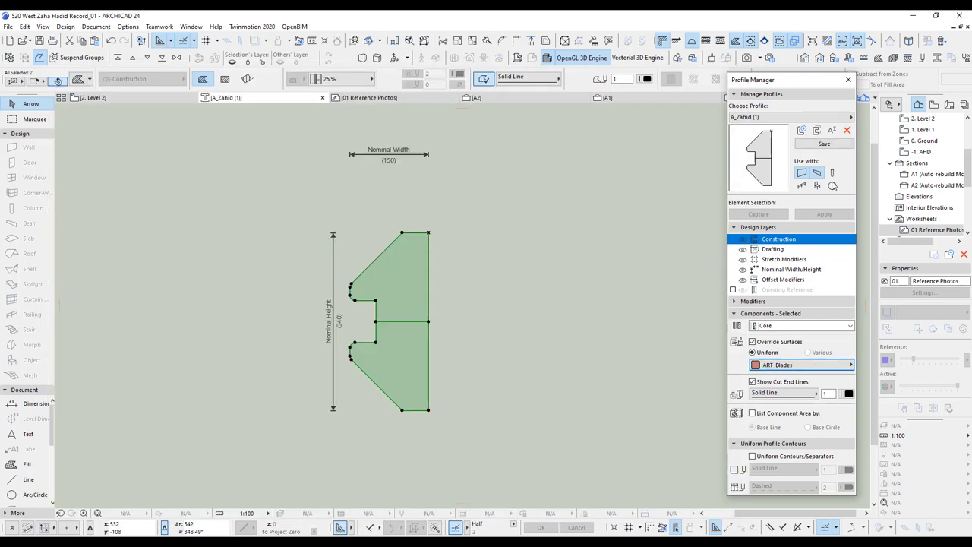
{"action": "left_click", "coordinate": [825, 145]}
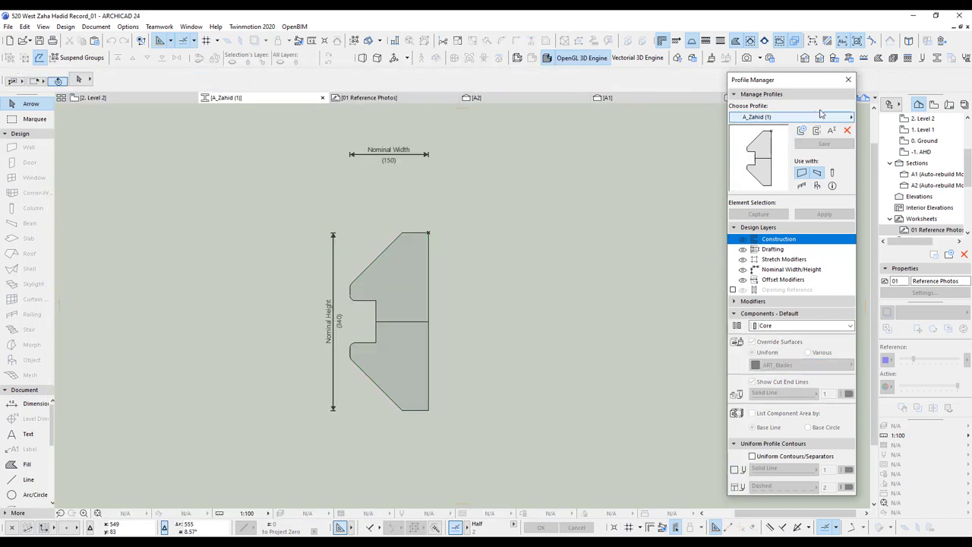
{"action": "left_click", "coordinate": [848, 81]}
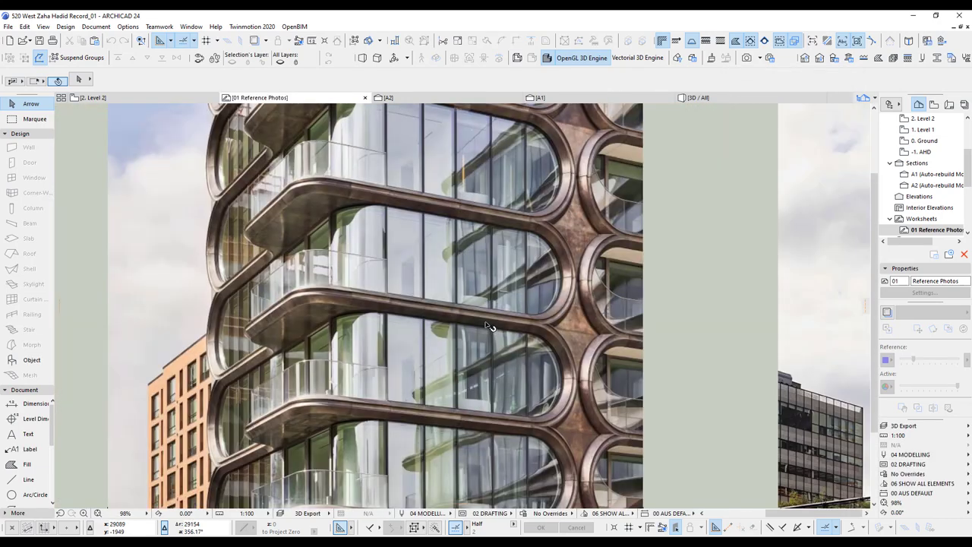
Step: Go from the reference photos to the Level 2 plan and select the existing beam along the front glazing
{"action": "scroll", "coordinate": [342, 370], "scroll_direction": "up", "scroll_amount": 4}
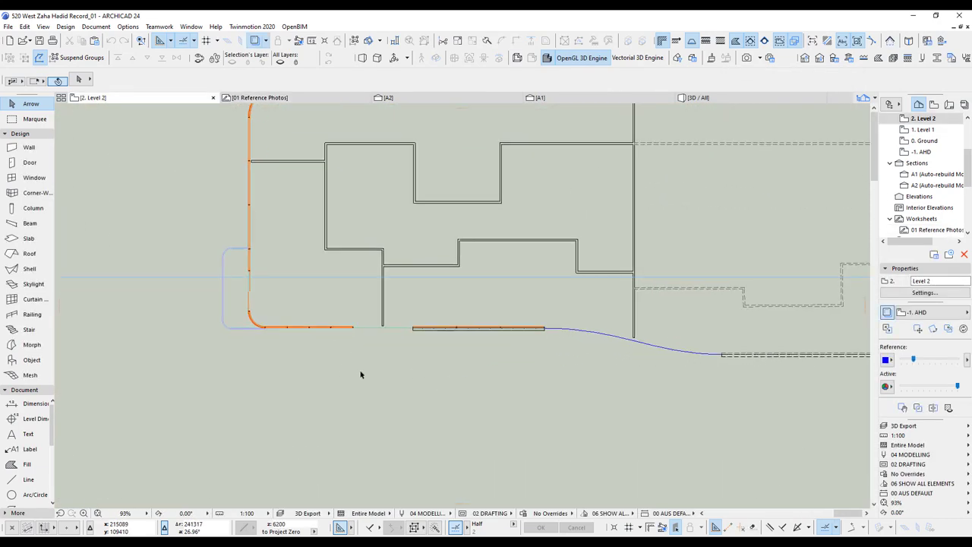
{"action": "middle_click_drag", "start_coordinate": [293, 342], "coordinate": [419, 389]}
{"action": "scroll", "coordinate": [340, 317], "scroll_direction": "up", "scroll_amount": 4}
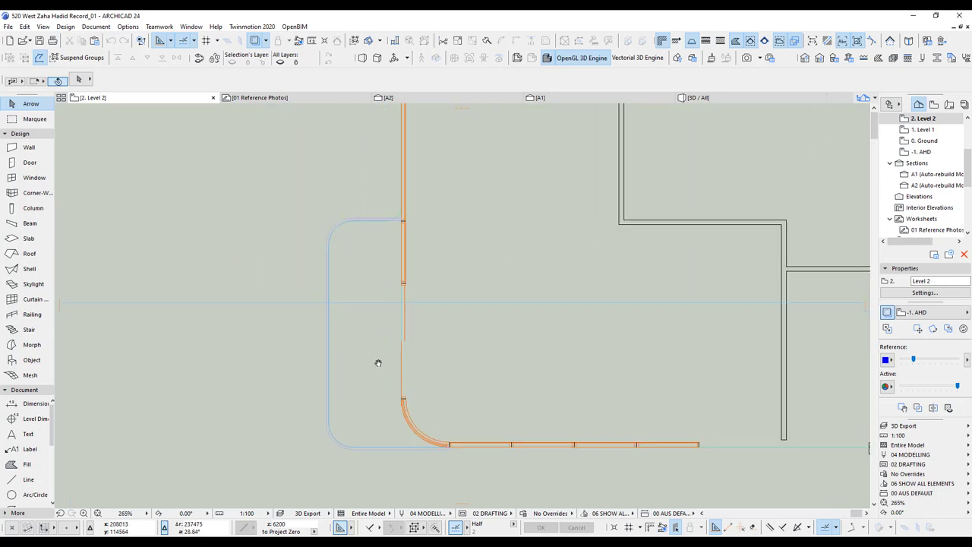
{"action": "scroll", "coordinate": [353, 362], "scroll_direction": "down", "scroll_amount": 1}
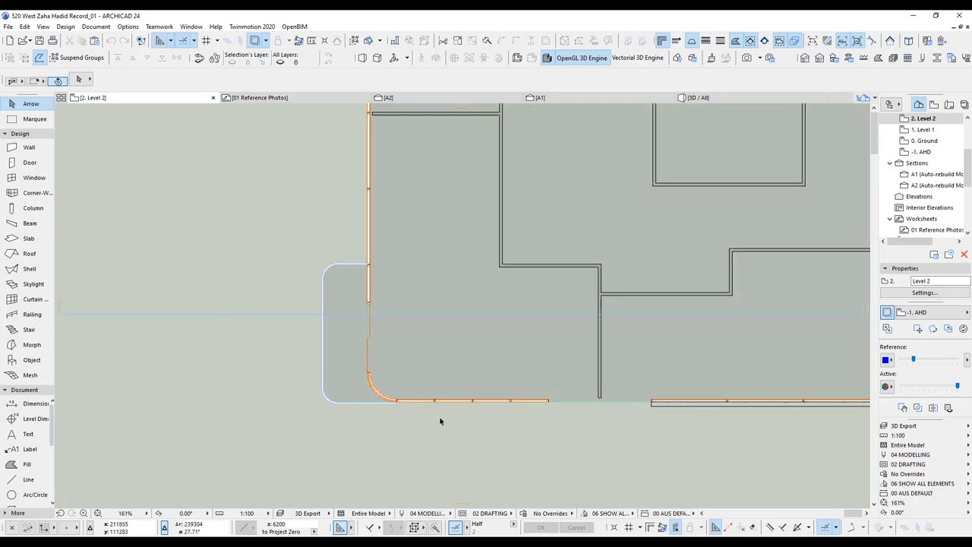
{"action": "scroll", "coordinate": [334, 375], "scroll_direction": "down", "scroll_amount": 1}
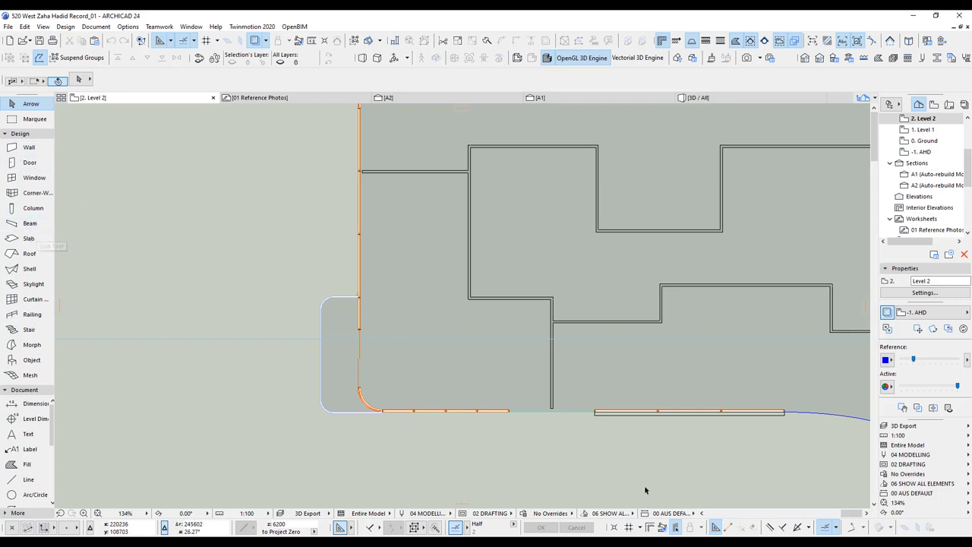
{"action": "left_click", "coordinate": [596, 414]}
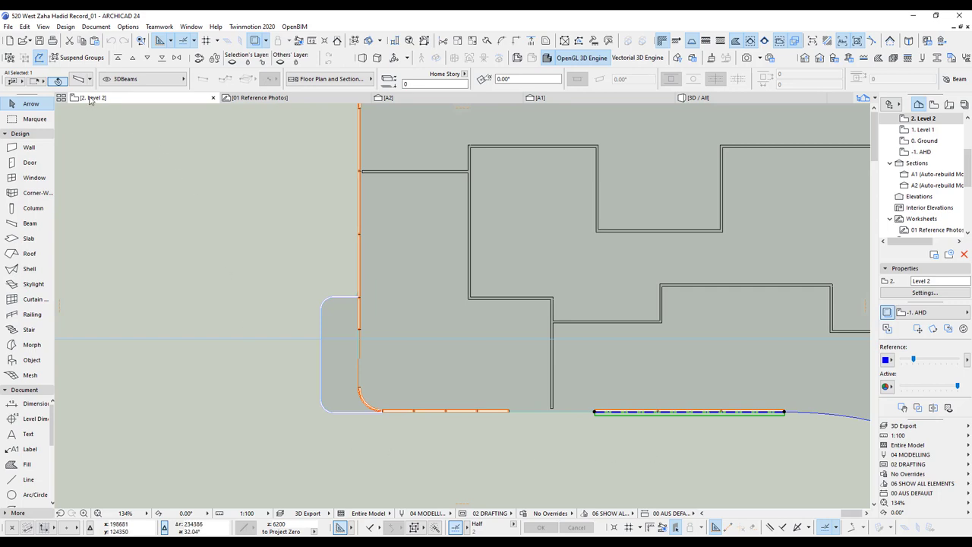
Step: Set the default beam segment to the complex profile A_Zahid (1), keeping the 3DBeams layer and Level 2 as home story
{"action": "double_click", "coordinate": [30, 222]}
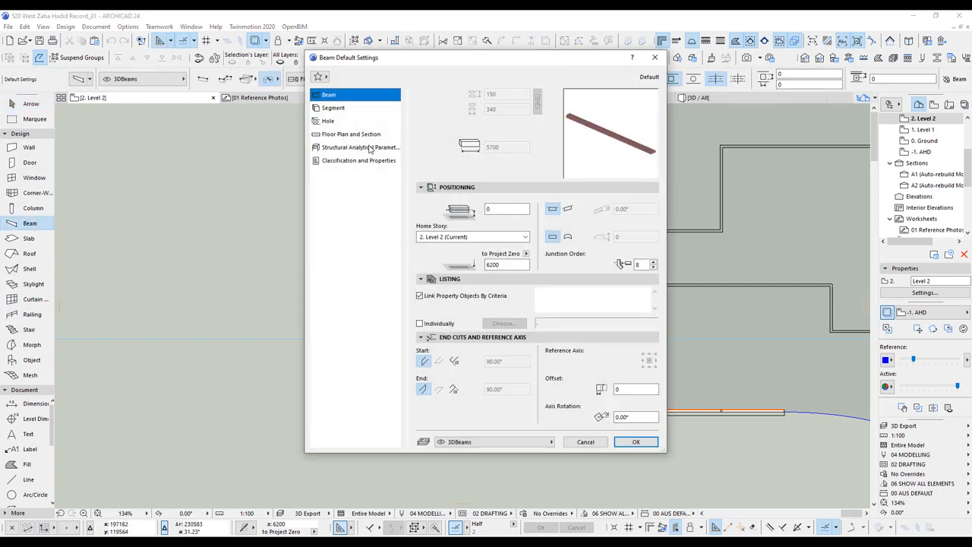
{"action": "left_click", "coordinate": [333, 108]}
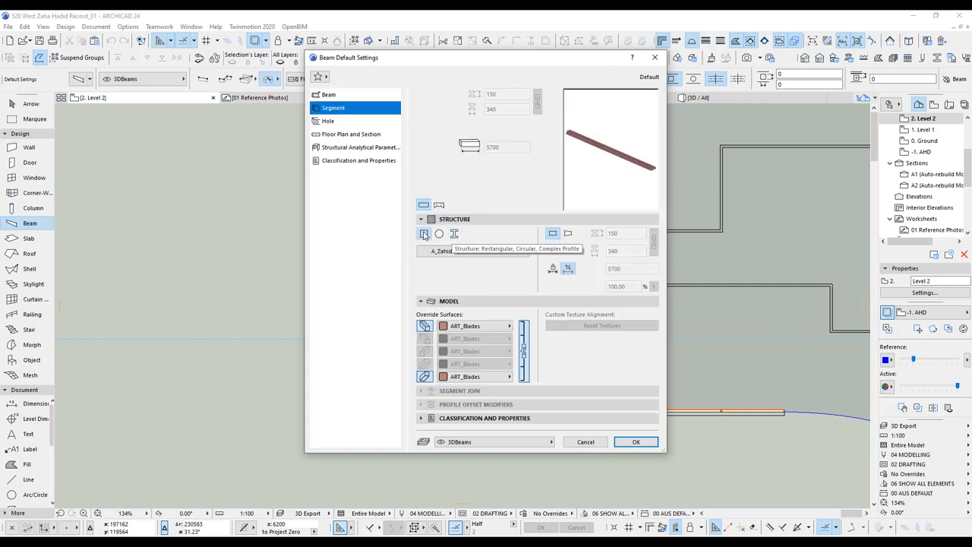
{"action": "left_click", "coordinate": [425, 234]}
{"action": "left_click", "coordinate": [454, 235]}
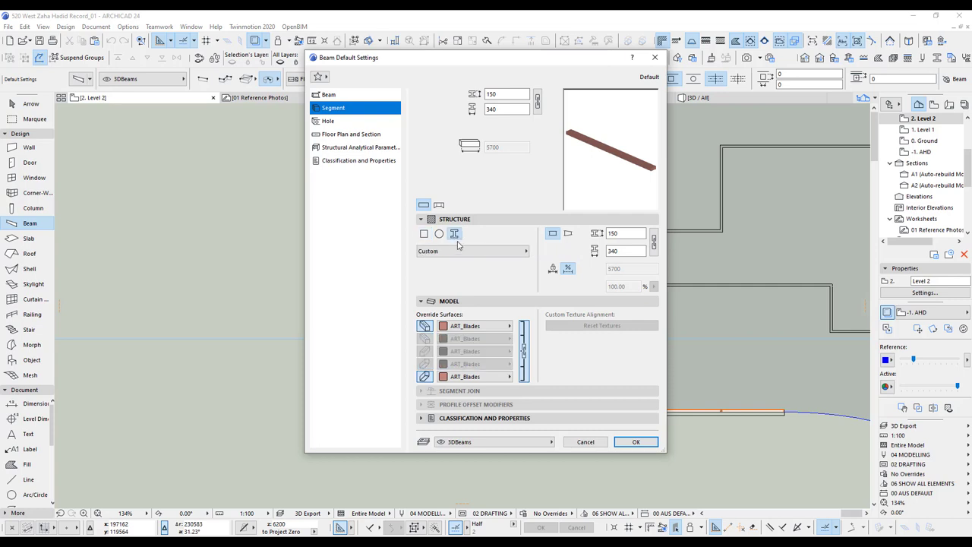
{"action": "left_click", "coordinate": [451, 253]}
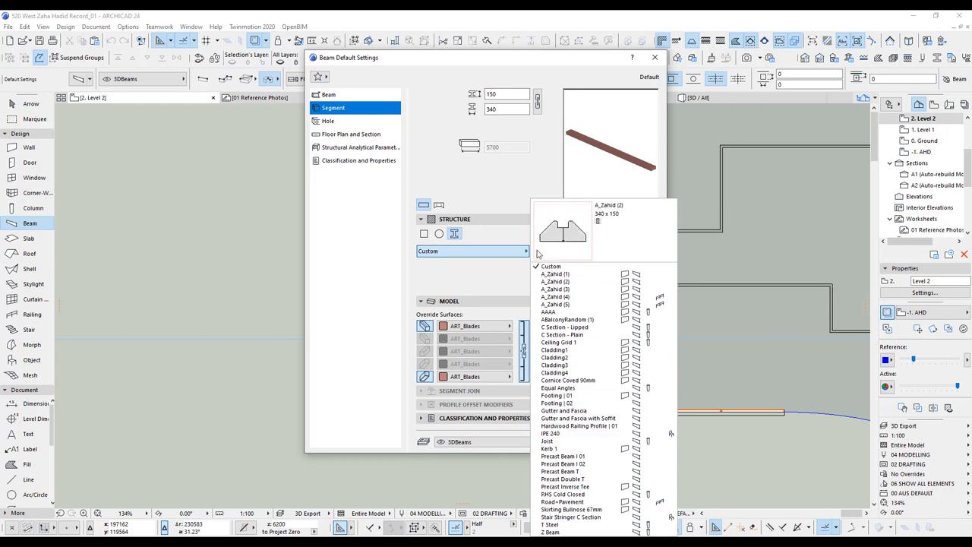
{"action": "left_click", "coordinate": [564, 278]}
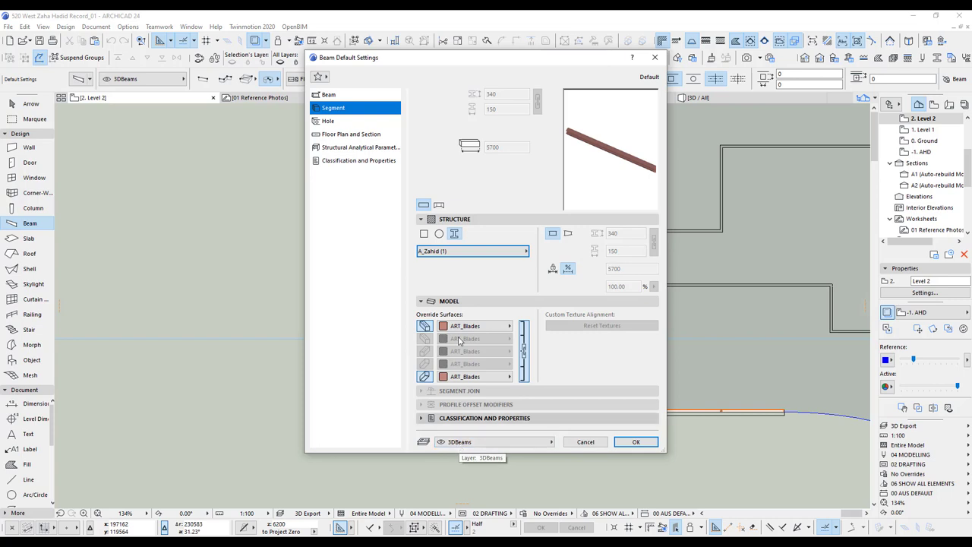
{"action": "left_click", "coordinate": [348, 95]}
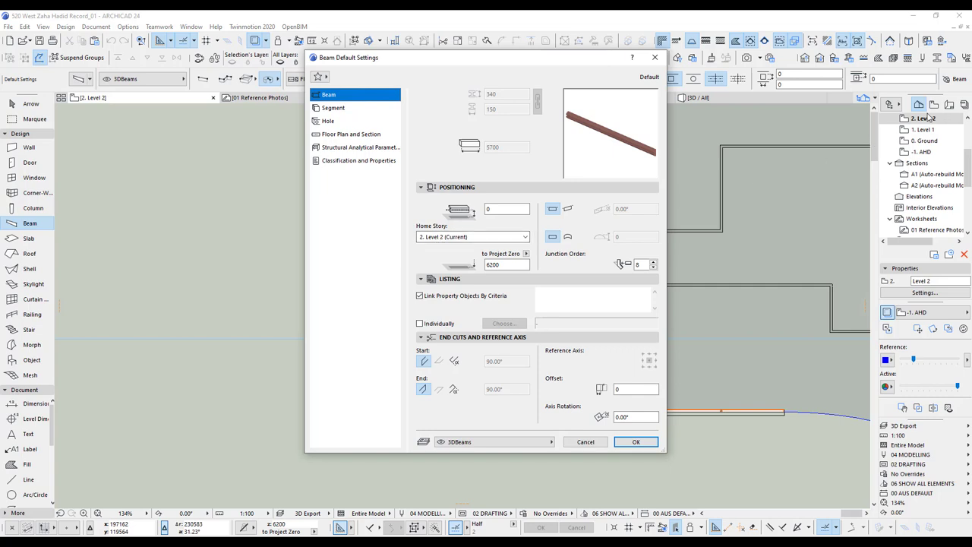
{"action": "left_click", "coordinate": [632, 443]}
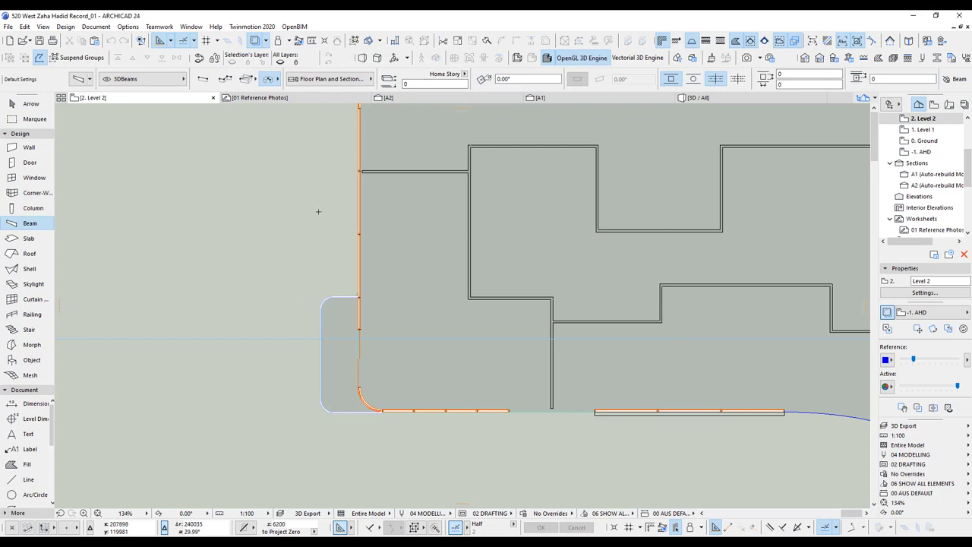
Step: Examine the existing facade beam bands in the 3D view and section A1, and return to the Level 2 plan
{"action": "mouse_move", "coordinate": [375, 230]}
{"action": "middle_mouse_down"}
{"action": "mouse_move", "coordinate": [364, 248]}
{"action": "mouse_move", "coordinate": [362, 229]}
{"action": "middle_mouse_up"}
{"action": "scroll", "coordinate": [579, 429], "scroll_direction": "up", "scroll_amount": 3}
{"action": "middle_click_drag", "start_coordinate": [578, 429], "coordinate": [582, 411]}
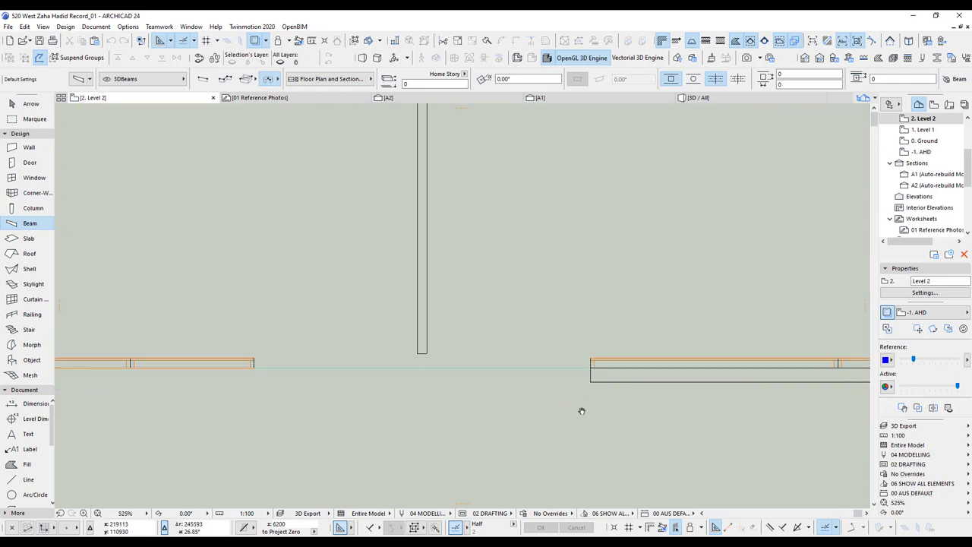
{"action": "scroll", "coordinate": [581, 411], "scroll_direction": "up", "scroll_amount": 2}
{"action": "scroll", "coordinate": [563, 368], "scroll_direction": "down", "scroll_amount": 3}
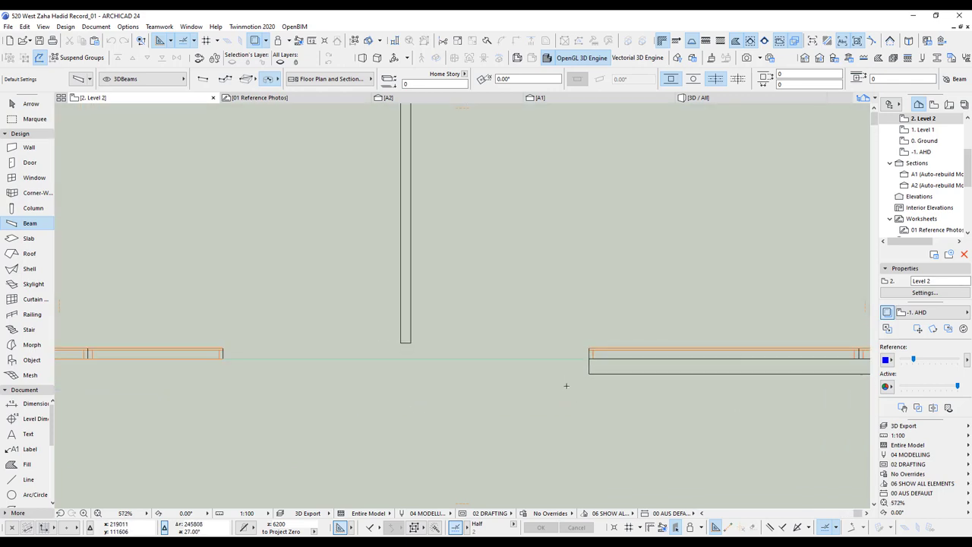
{"action": "key", "text": "F3"}
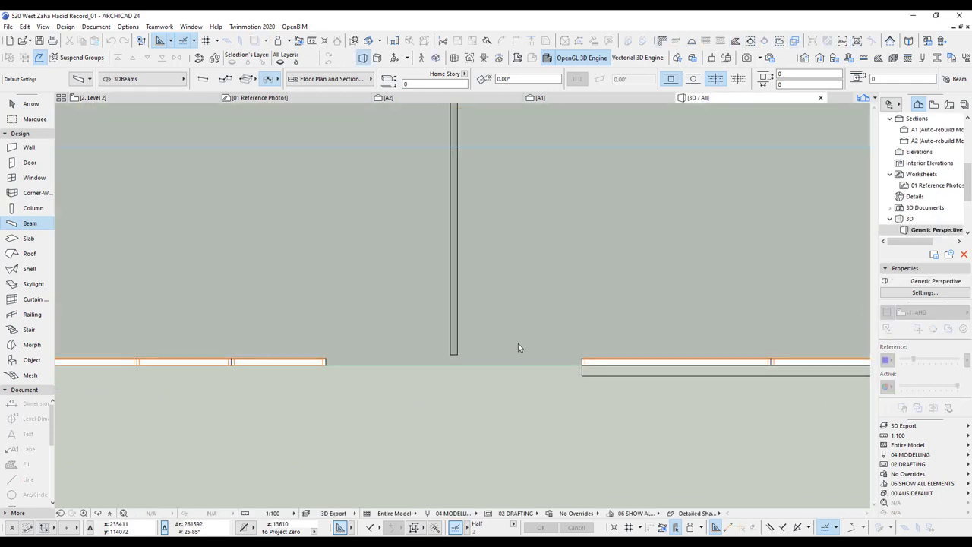
{"action": "scroll", "coordinate": [388, 306], "scroll_direction": "up", "scroll_amount": 2}
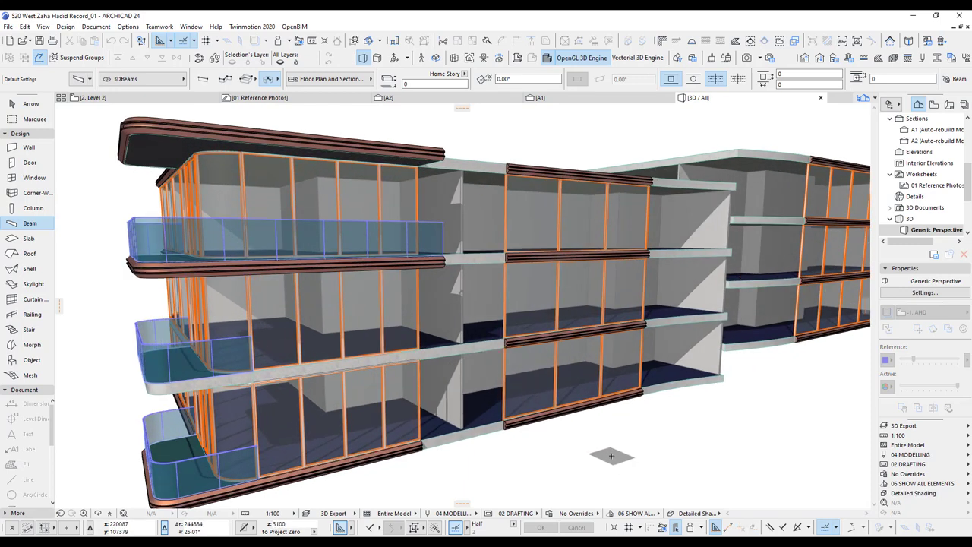
{"action": "key", "text": "F2"}
{"action": "scroll", "coordinate": [566, 379], "scroll_direction": "down", "scroll_amount": 2}
{"action": "left_click", "coordinate": [540, 97]}
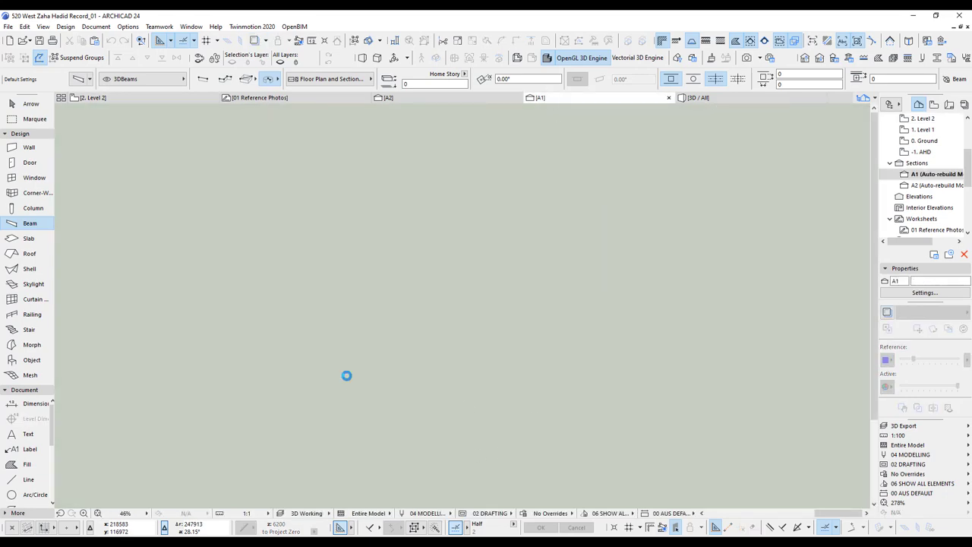
{"action": "scroll", "coordinate": [394, 391], "scroll_direction": "up", "scroll_amount": 5}
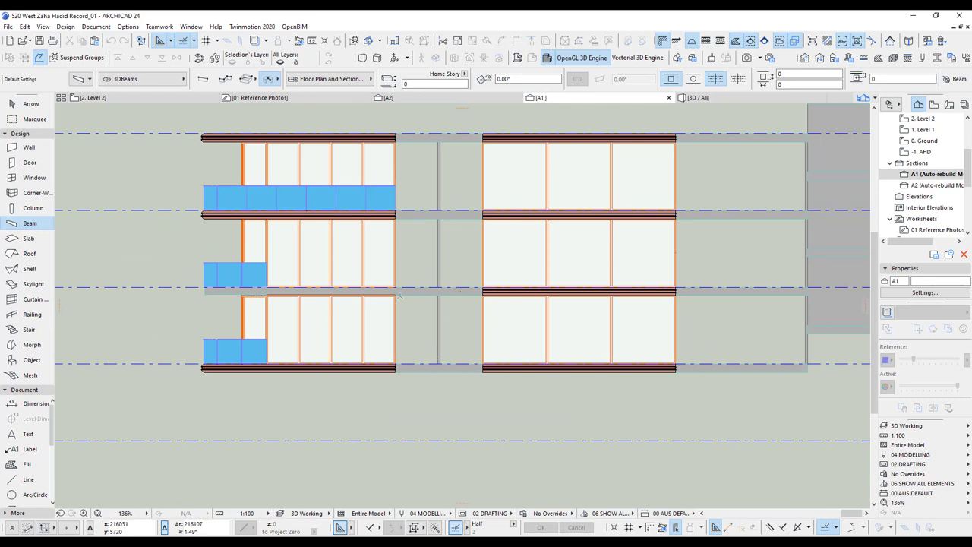
{"action": "key", "text": "F2"}
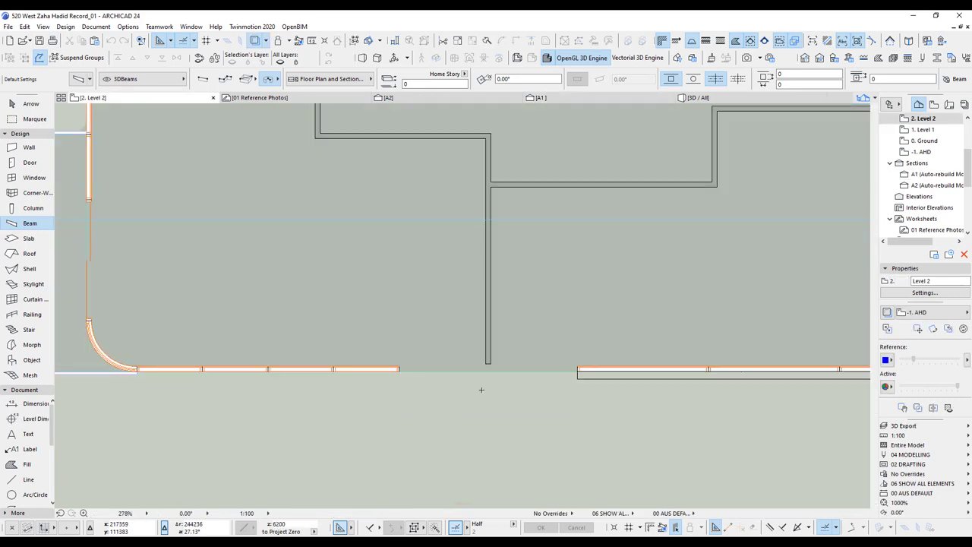
Step: Start a chained beam at the open end of the curved-corner glazing and run it along the slab edge to the balcony's rounded corner
{"action": "scroll", "coordinate": [456, 399], "scroll_direction": "down", "scroll_amount": 1}
{"action": "middle_click_drag", "start_coordinate": [473, 401], "coordinate": [580, 396]}
{"action": "scroll", "coordinate": [530, 382], "scroll_direction": "up", "scroll_amount": 2}
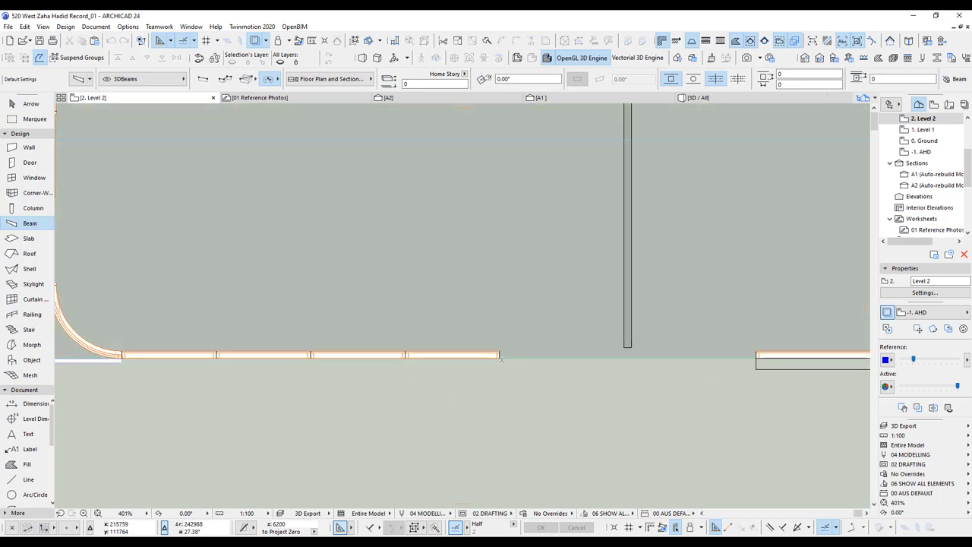
{"action": "left_click", "coordinate": [499, 355]}
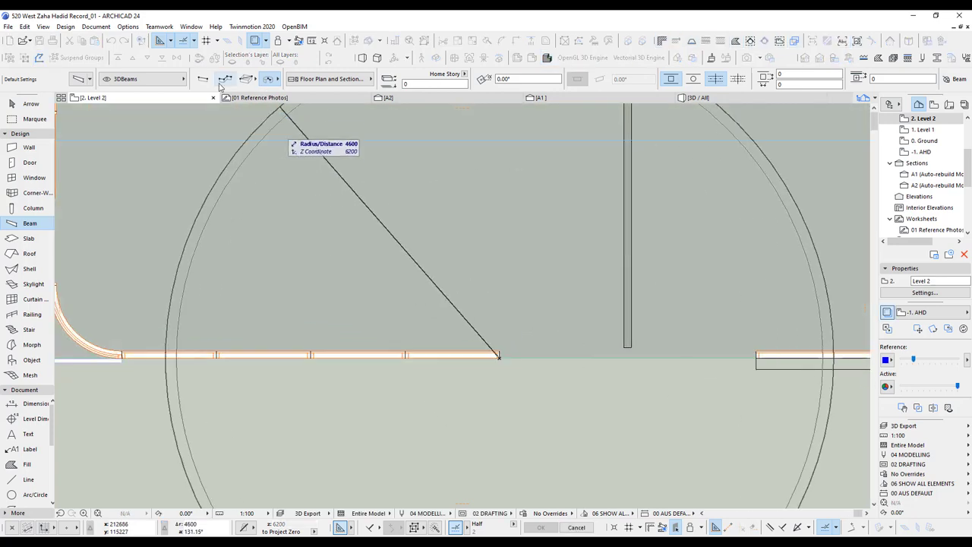
{"action": "left_click", "coordinate": [225, 80]}
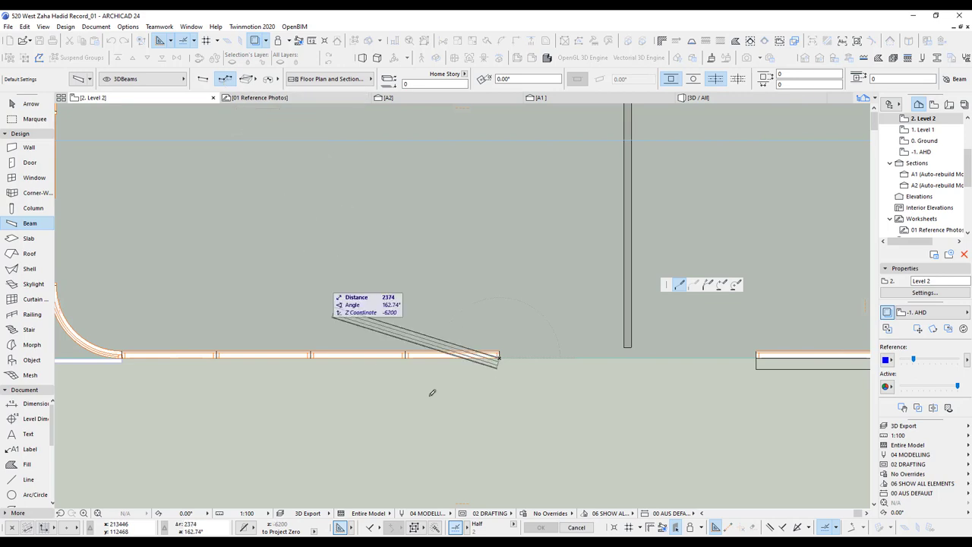
{"action": "middle_click_drag", "start_coordinate": [335, 365], "coordinate": [612, 395]}
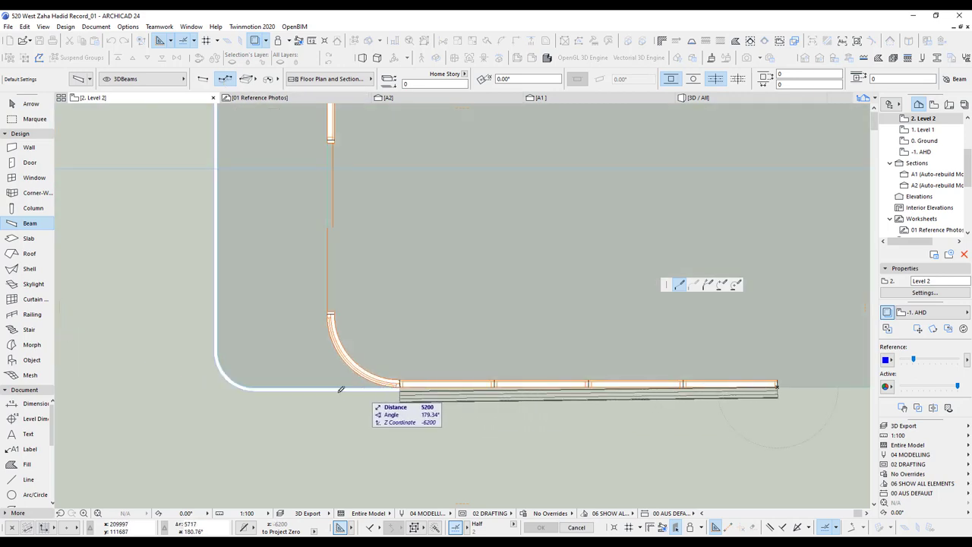
{"action": "left_click", "coordinate": [259, 383]}
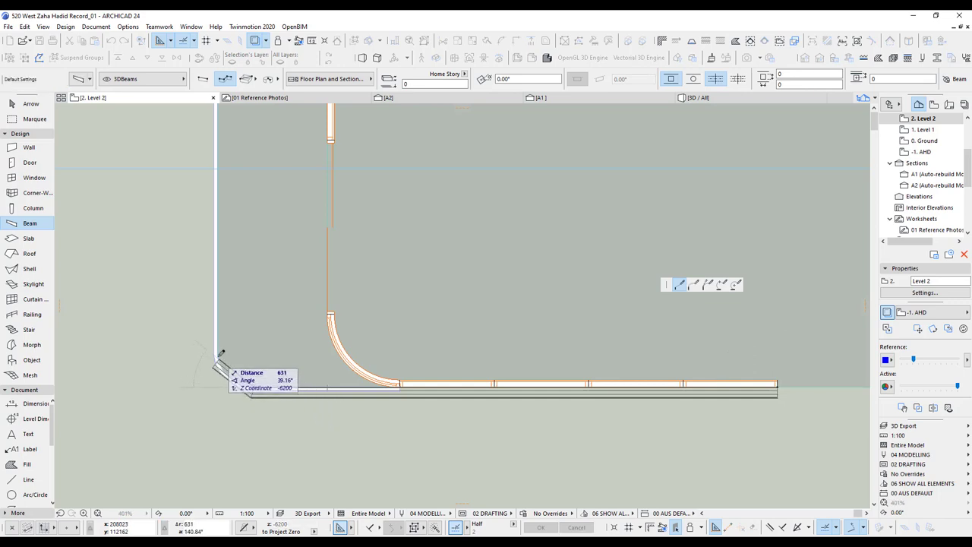
Step: Continue the beam chain in straight segments around the balcony and up the facade, finishing at the far rounded glazing corner
{"action": "middle_click_drag", "start_coordinate": [277, 205], "coordinate": [312, 445]}
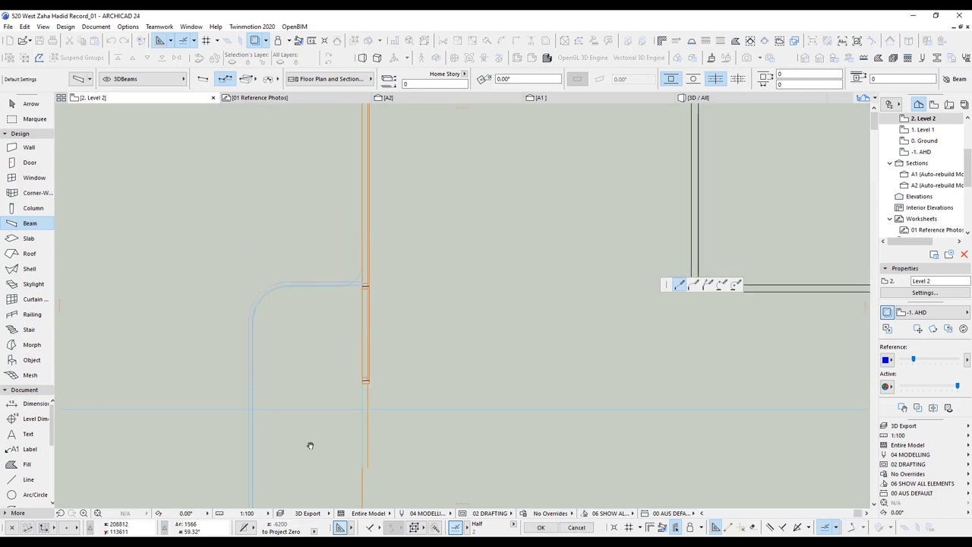
{"action": "scroll", "coordinate": [258, 318], "scroll_direction": "up", "scroll_amount": 3}
{"action": "left_click", "coordinate": [254, 318]}
{"action": "left_click", "coordinate": [331, 242]}
{"action": "left_click", "coordinate": [443, 242]}
{"action": "left_click", "coordinate": [481, 207]}
{"action": "scroll", "coordinate": [481, 220], "scroll_direction": "down", "scroll_amount": 3}
{"action": "scroll", "coordinate": [412, 276], "scroll_direction": "up", "scroll_amount": 4}
{"action": "left_click", "coordinate": [412, 276]}
{"action": "scroll", "coordinate": [425, 271], "scroll_direction": "down", "scroll_amount": 4}
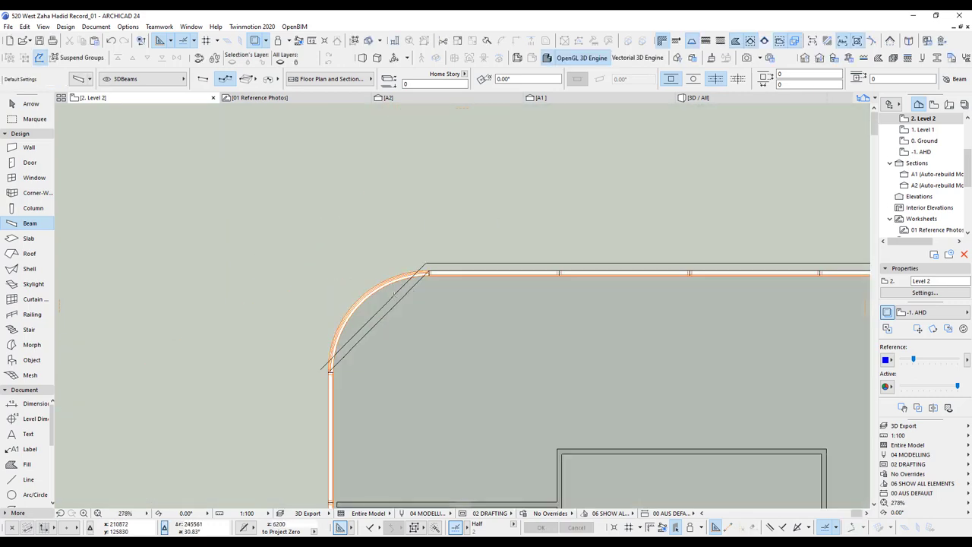
Step: Select the beam chain, suspend groups, and curve its diagonal segment at the balcony's rounded corner nearest the glazing
{"action": "left_click", "coordinate": [392, 310], "text": "shift"}
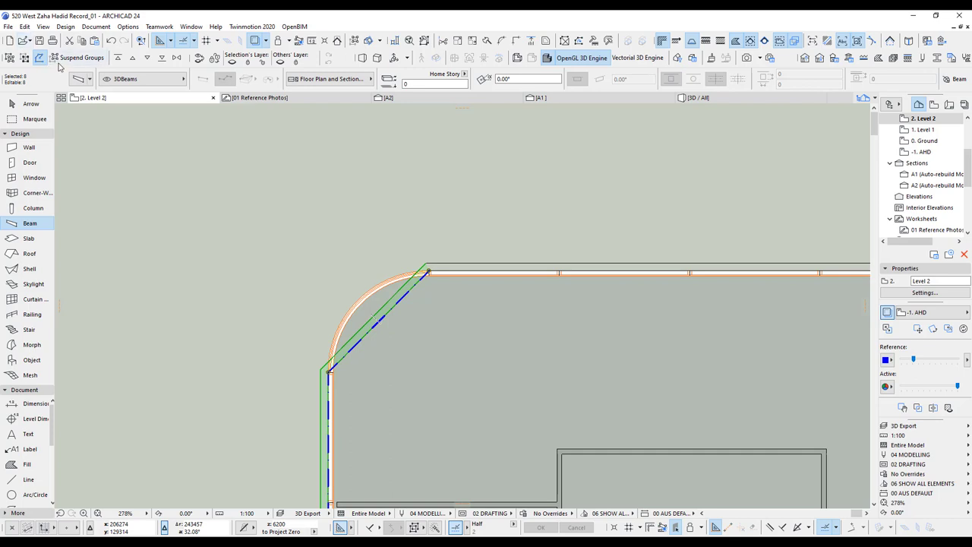
{"action": "scroll", "coordinate": [250, 391], "scroll_direction": "down", "scroll_amount": 3}
{"action": "middle_click_drag", "start_coordinate": [315, 410], "coordinate": [382, 241]}
{"action": "middle_click_drag", "start_coordinate": [373, 496], "coordinate": [417, 375]}
{"action": "scroll", "coordinate": [375, 337], "scroll_direction": "up", "scroll_amount": 5}
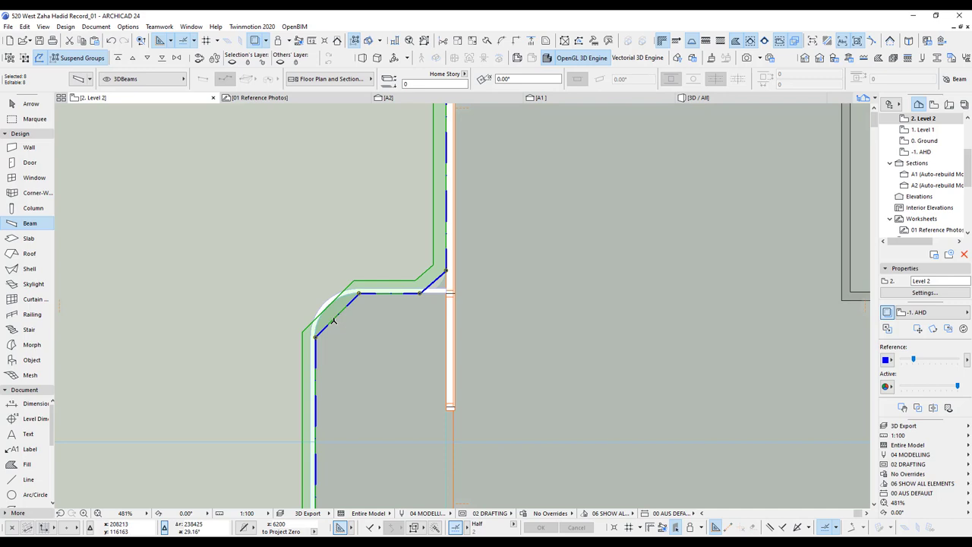
{"action": "left_click", "coordinate": [333, 320]}
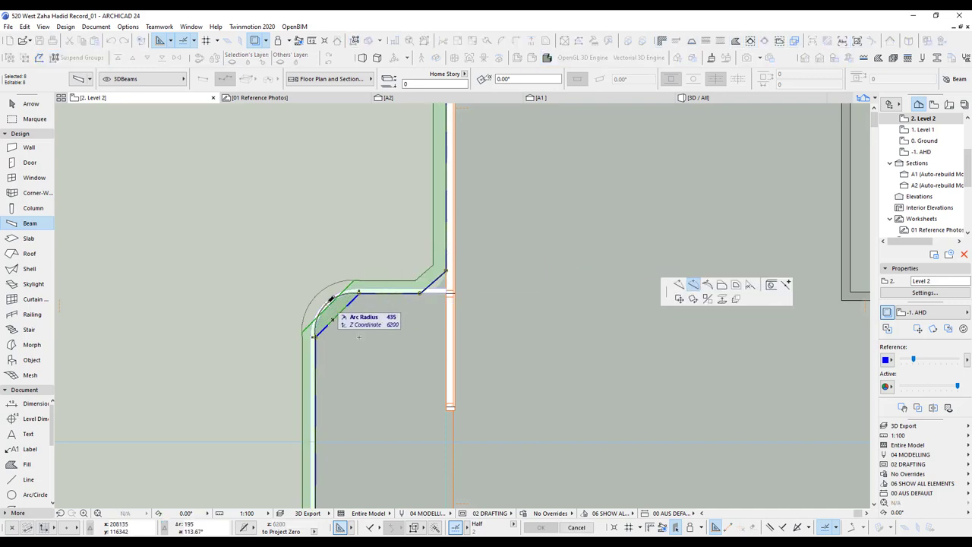
{"action": "left_click", "coordinate": [332, 302]}
Step: Curve the beam segment at the balcony's outer rounded corner to follow the slab edge
{"action": "scroll", "coordinate": [374, 351], "scroll_direction": "down", "scroll_amount": 2}
{"action": "scroll", "coordinate": [398, 398], "scroll_direction": "up", "scroll_amount": 4}
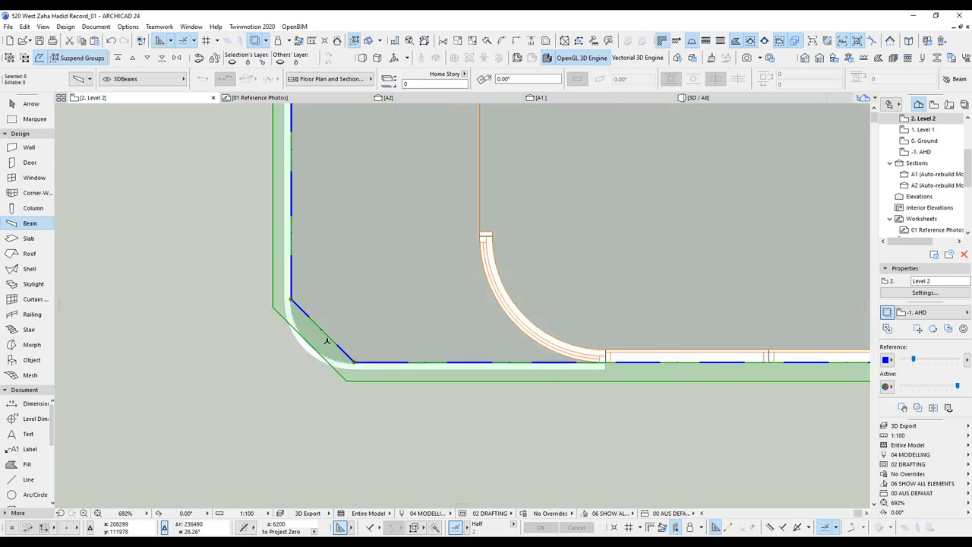
{"action": "left_click", "coordinate": [327, 338]}
{"action": "left_click", "coordinate": [334, 364]}
Step: Curve the beam segment at the far rounded glazing corner to match the glazing and clear the selection
{"action": "scroll", "coordinate": [436, 406], "scroll_direction": "down", "scroll_amount": 3}
{"action": "middle_click_drag", "start_coordinate": [401, 291], "coordinate": [274, 486]}
{"action": "scroll", "coordinate": [384, 258], "scroll_direction": "up", "scroll_amount": 1}
{"action": "left_click", "coordinate": [384, 258]}
{"action": "left_click", "coordinate": [362, 220]}
{"action": "key", "text": "Escape"}
Step: Examine the curved facade bands around the balconies and glazing corners in the 3D view, and open section A1
{"action": "key", "text": "F3"}
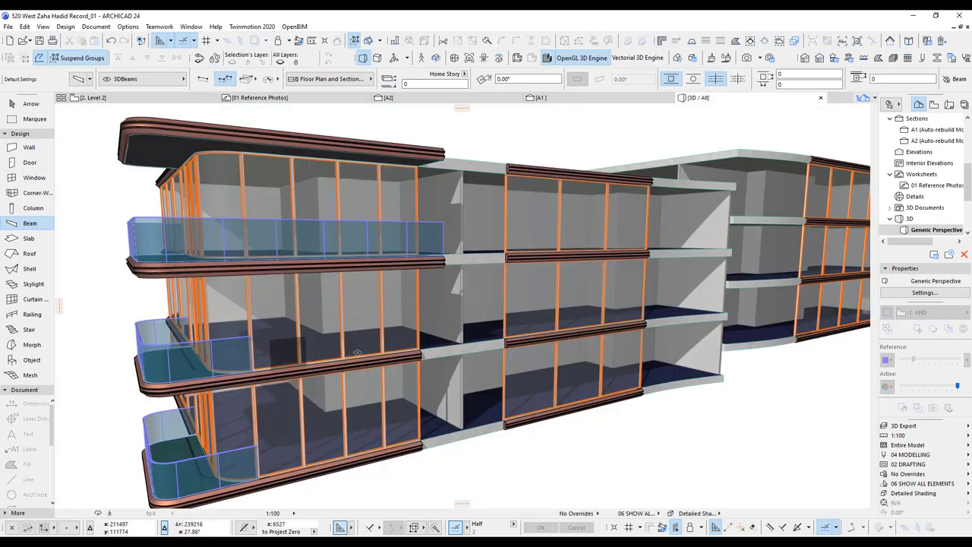
{"action": "middle_click_drag", "start_coordinate": [304, 353], "coordinate": [476, 357], "text": "shift"}
{"action": "middle_click_drag", "start_coordinate": [370, 333], "coordinate": [488, 350], "text": "shift"}
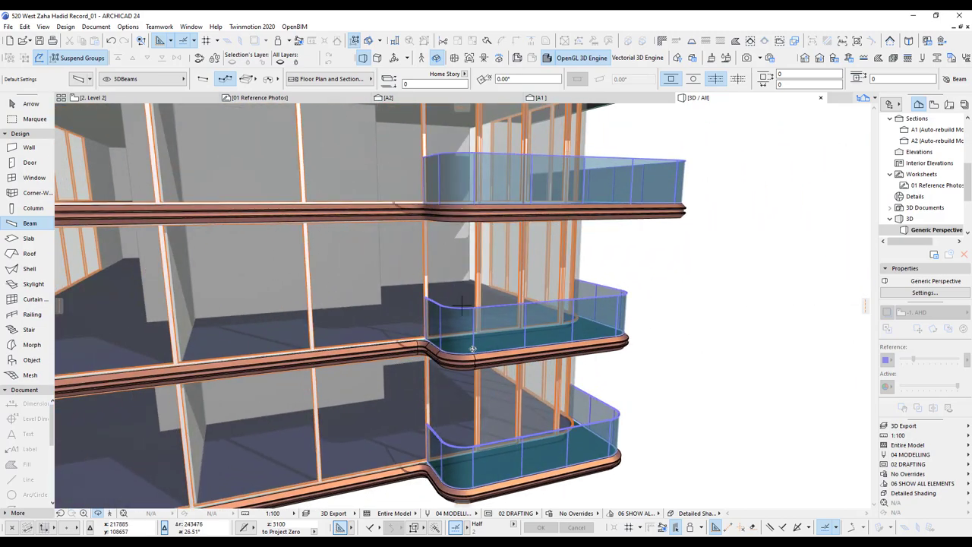
{"action": "scroll", "coordinate": [486, 350], "scroll_direction": "up", "scroll_amount": 8}
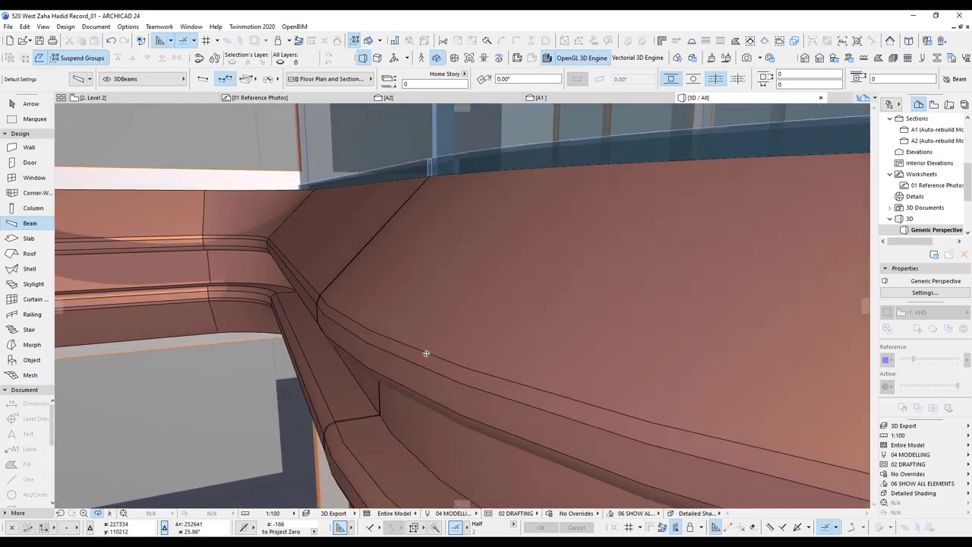
{"action": "scroll", "coordinate": [525, 355], "scroll_direction": "down", "scroll_amount": 7}
{"action": "middle_click_drag", "start_coordinate": [449, 356], "coordinate": [440, 298]}
{"action": "scroll", "coordinate": [505, 325], "scroll_direction": "down", "scroll_amount": 3}
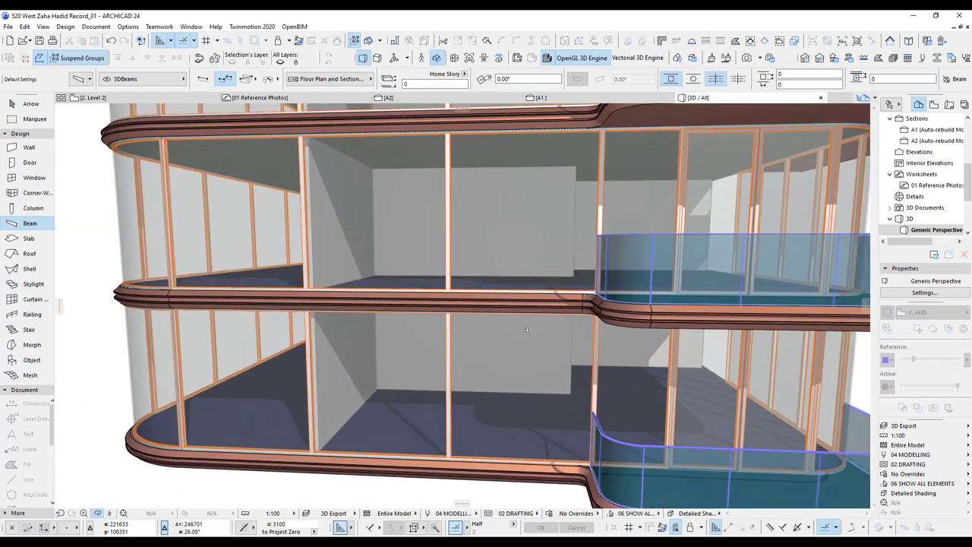
{"action": "scroll", "coordinate": [519, 332], "scroll_direction": "down", "scroll_amount": 3}
{"action": "middle_click_drag", "start_coordinate": [519, 332], "coordinate": [566, 368], "text": "shift"}
{"action": "middle_click_drag", "start_coordinate": [618, 339], "coordinate": [480, 363], "text": "shift"}
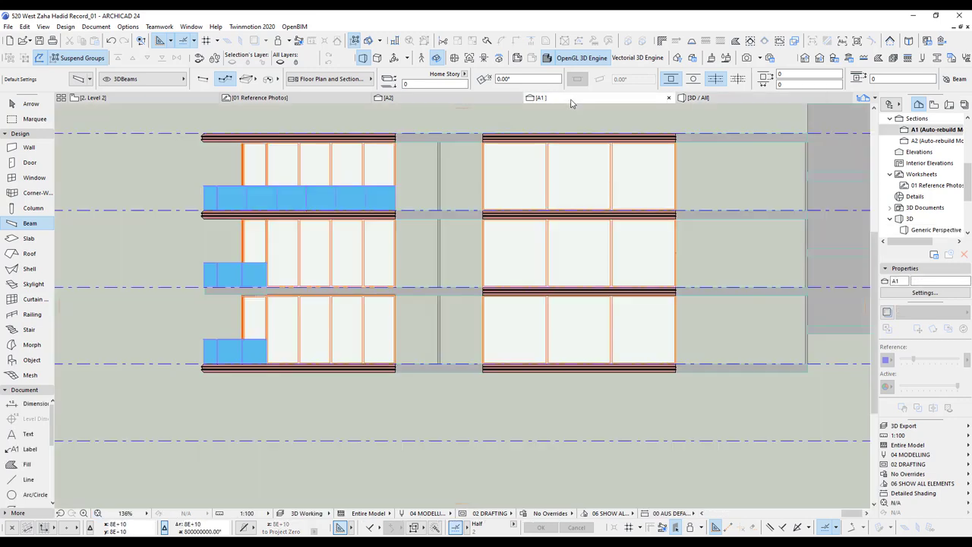
{"action": "left_click", "coordinate": [575, 99]}
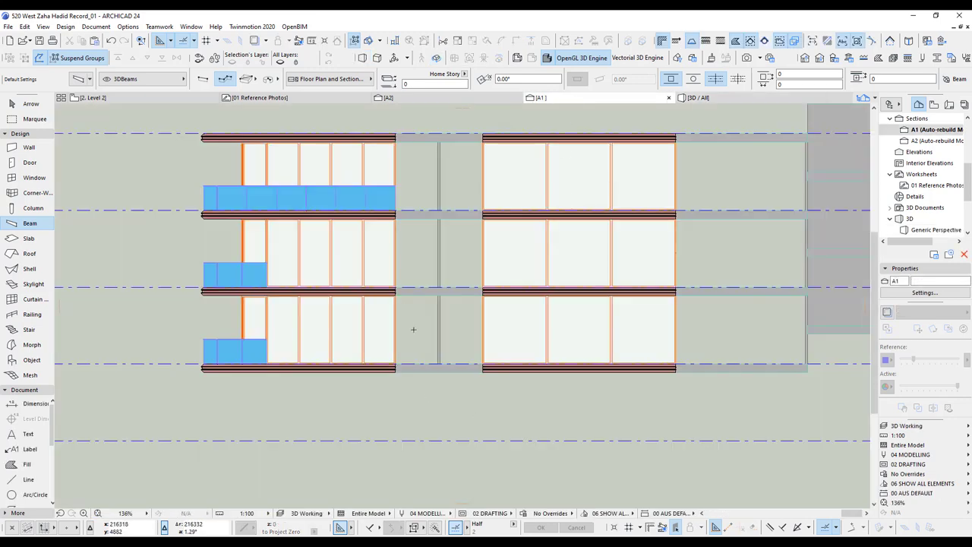
{"action": "scroll", "coordinate": [408, 319], "scroll_direction": "up", "scroll_amount": 5}
{"action": "left_click", "coordinate": [30, 494]}
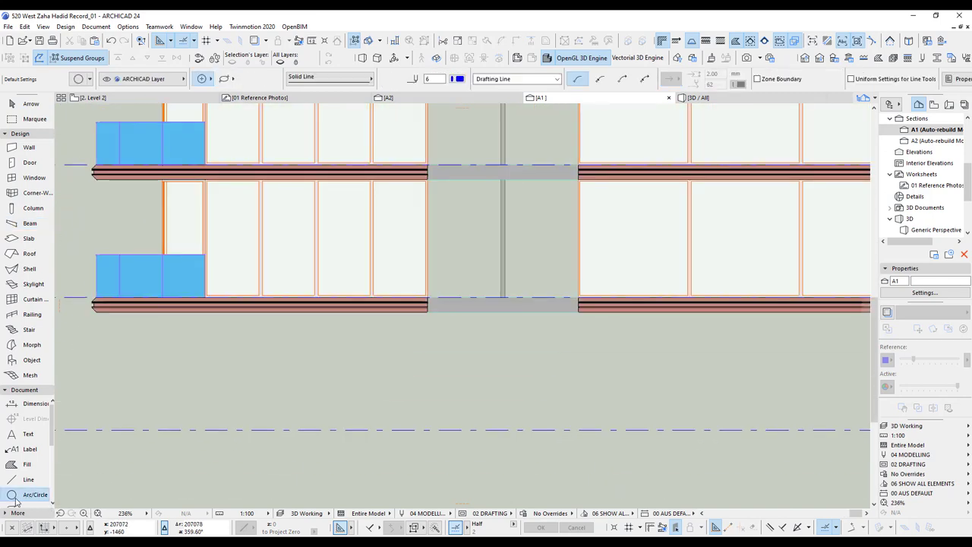
{"action": "scroll", "coordinate": [484, 217], "scroll_direction": "up", "scroll_amount": 3}
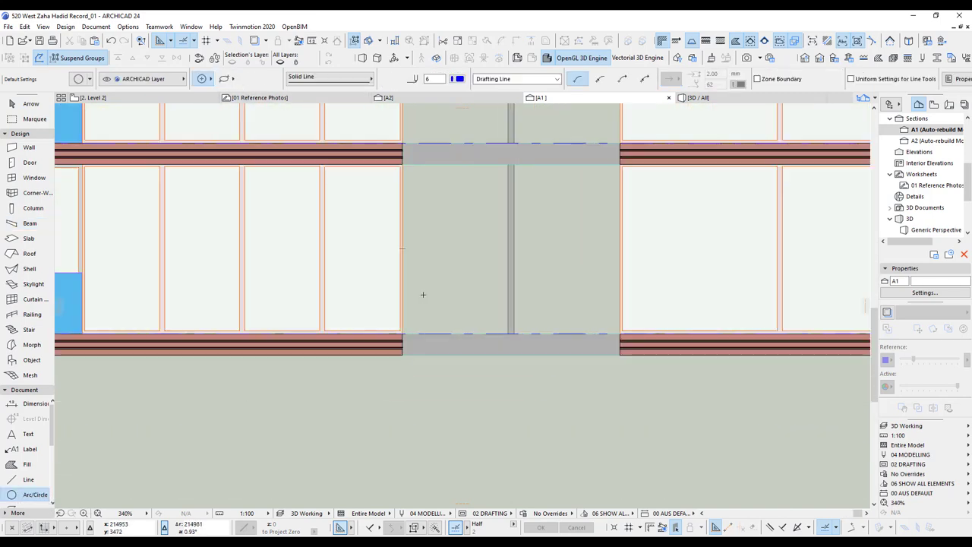
{"action": "left_click", "coordinate": [402, 247]}
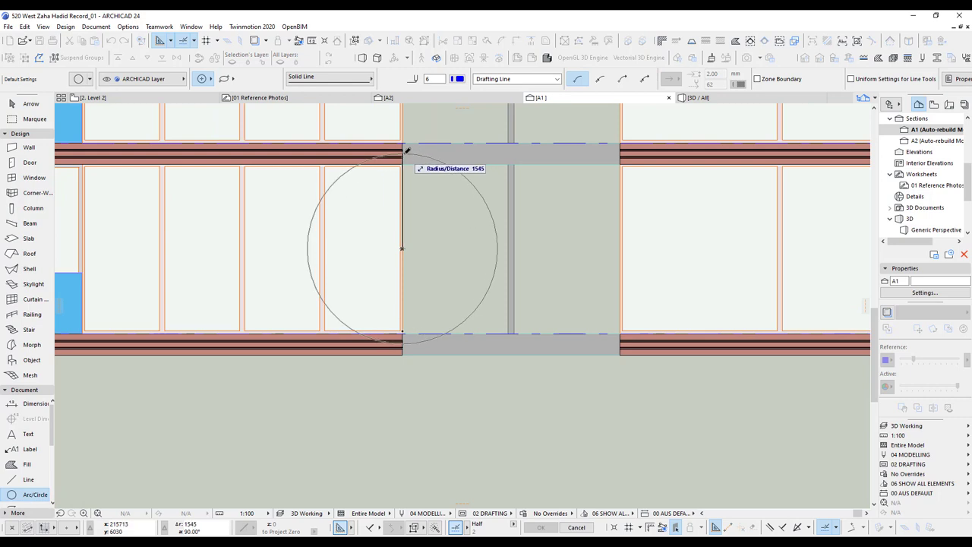
{"action": "left_click", "coordinate": [406, 149]}
{"action": "scroll", "coordinate": [401, 334], "scroll_direction": "up", "scroll_amount": 6}
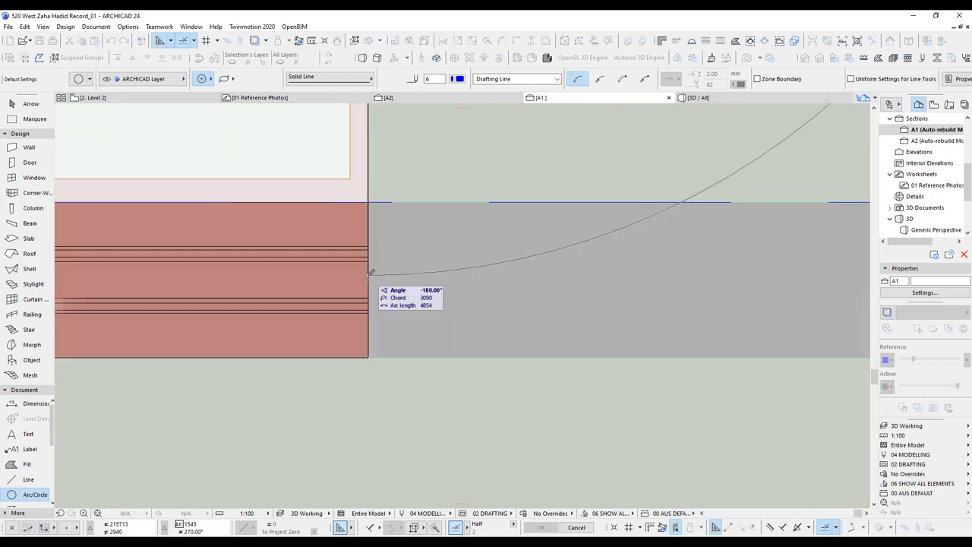
{"action": "key", "text": "Escape"}
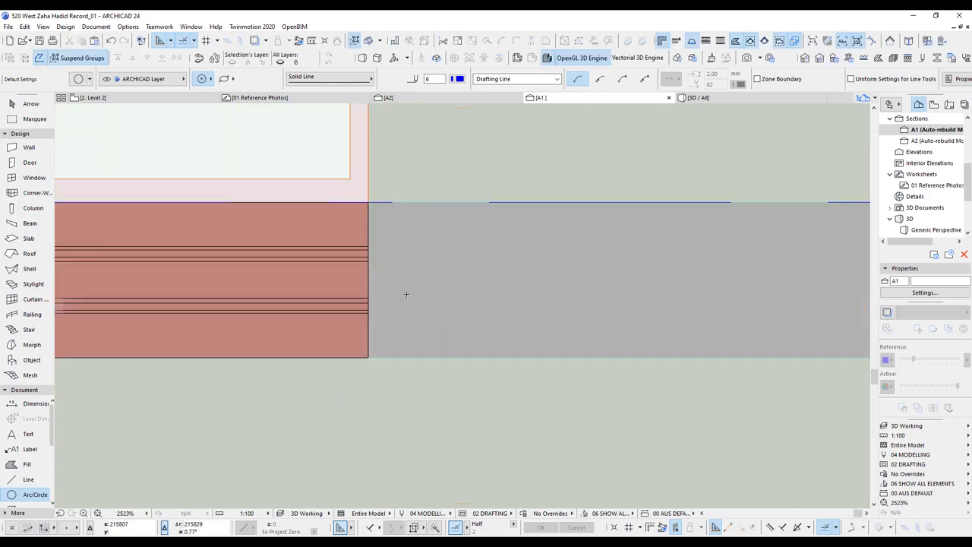
Step: Draw construction lines from the mid-height of the lower and upper band ends, linked by a vertical line with a horizontal line from its midpoint
{"action": "scroll", "coordinate": [411, 287], "scroll_direction": "down", "scroll_amount": 4}
{"action": "left_click", "coordinate": [28, 479]}
{"action": "scroll", "coordinate": [344, 329], "scroll_direction": "up", "scroll_amount": 2}
{"action": "left_click", "coordinate": [351, 343]}
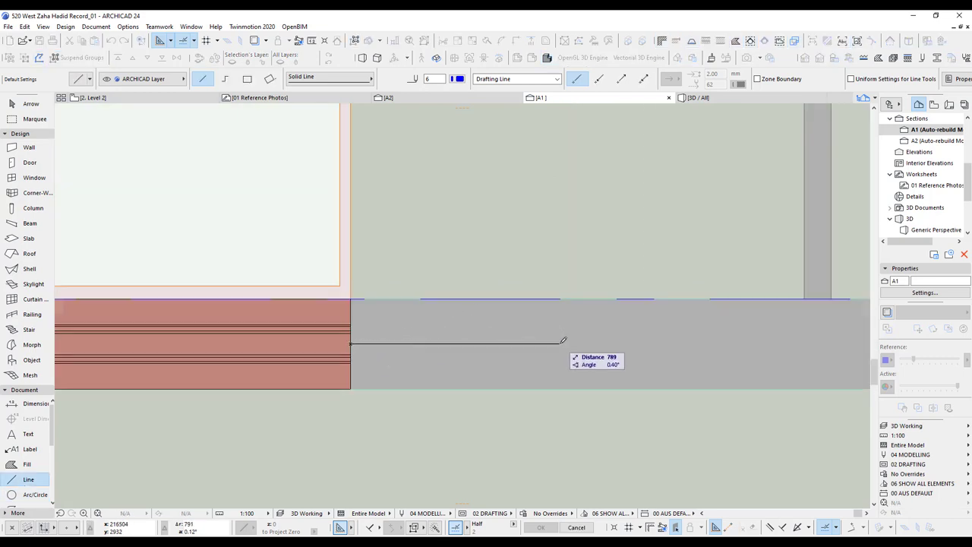
{"action": "left_click", "coordinate": [569, 341]}
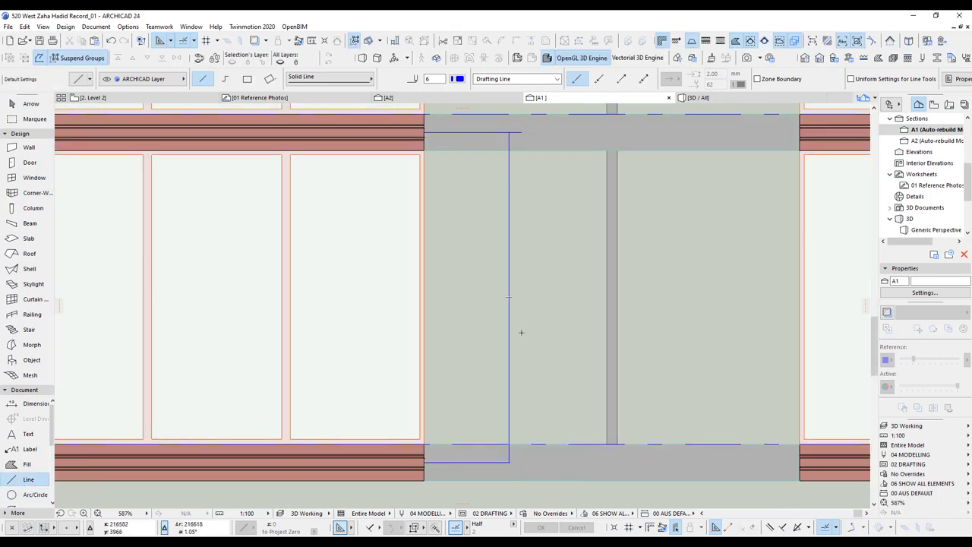
{"action": "left_click", "coordinate": [509, 297]}
Step: Draw a semicircular arc of about 1550 mm radius centred on the glazing edge, linking the lower and upper band ends
{"action": "left_click", "coordinate": [34, 495]}
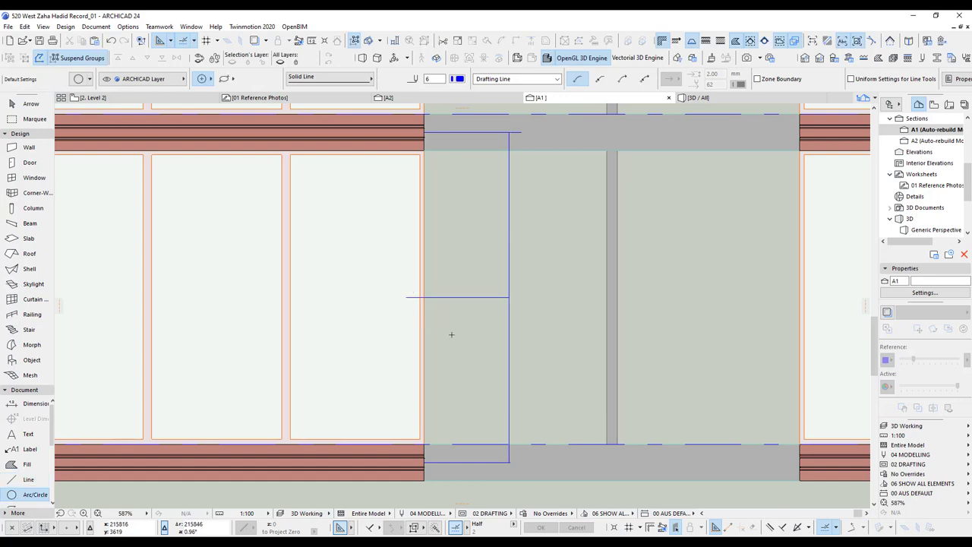
{"action": "left_click", "coordinate": [422, 297]}
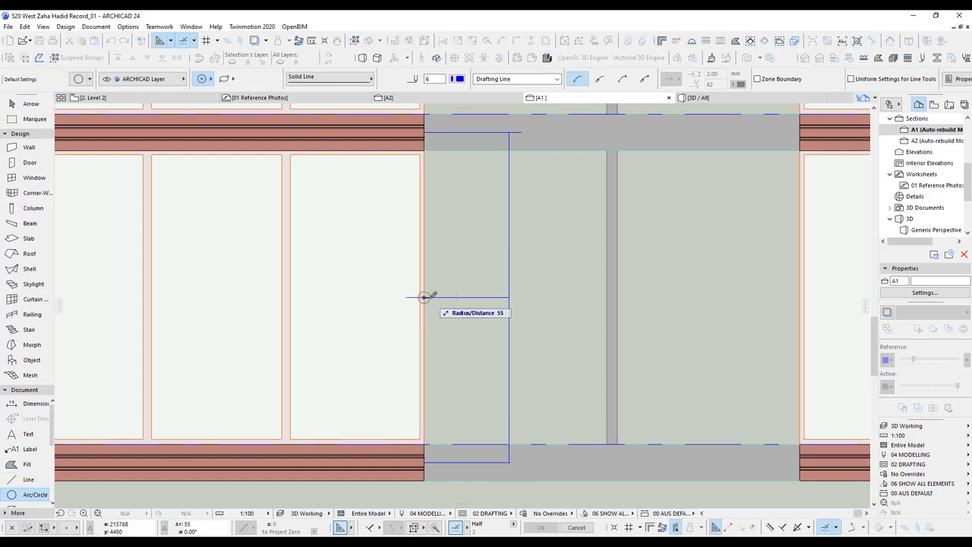
{"action": "scroll", "coordinate": [430, 451], "scroll_direction": "up", "scroll_amount": 3}
{"action": "left_click", "coordinate": [423, 446]}
{"action": "scroll", "coordinate": [483, 227], "scroll_direction": "down", "scroll_amount": 5}
{"action": "scroll", "coordinate": [459, 326], "scroll_direction": "up", "scroll_amount": 4}
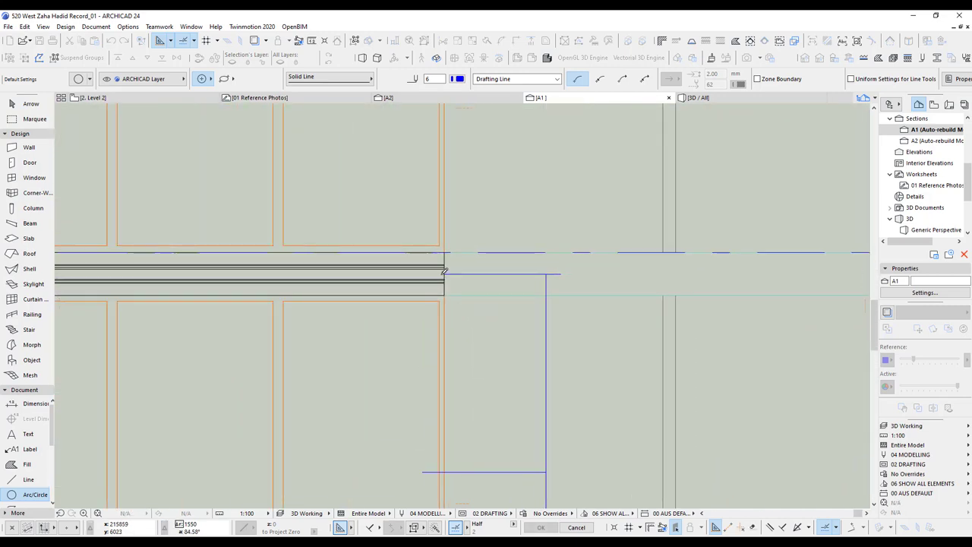
{"action": "left_click", "coordinate": [448, 271]}
{"action": "scroll", "coordinate": [501, 334], "scroll_direction": "down", "scroll_amount": 4}
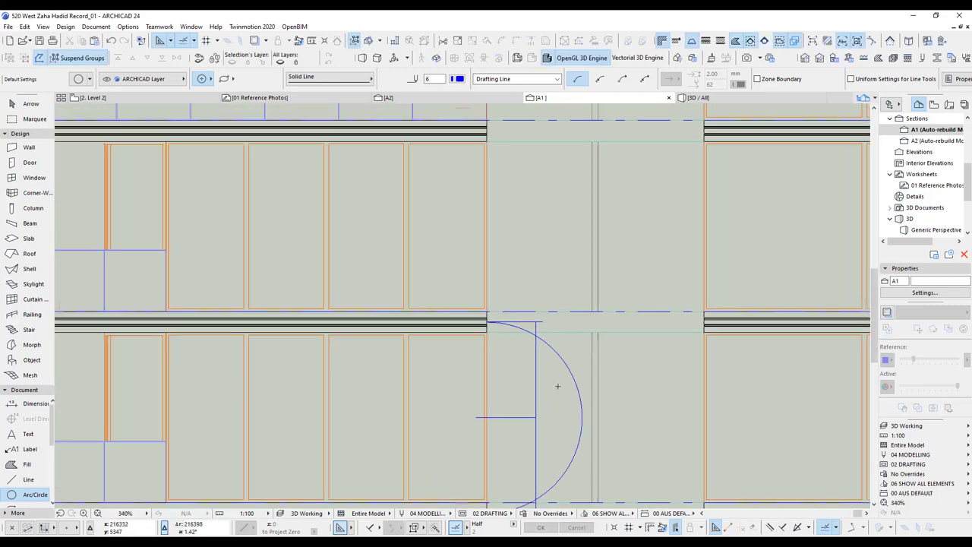
Step: Select the arc and inspect the complex profile A_Zahid (1) in the Profile Manager, closing it without changes
{"action": "scroll", "coordinate": [561, 327], "scroll_direction": "up", "scroll_amount": 1}
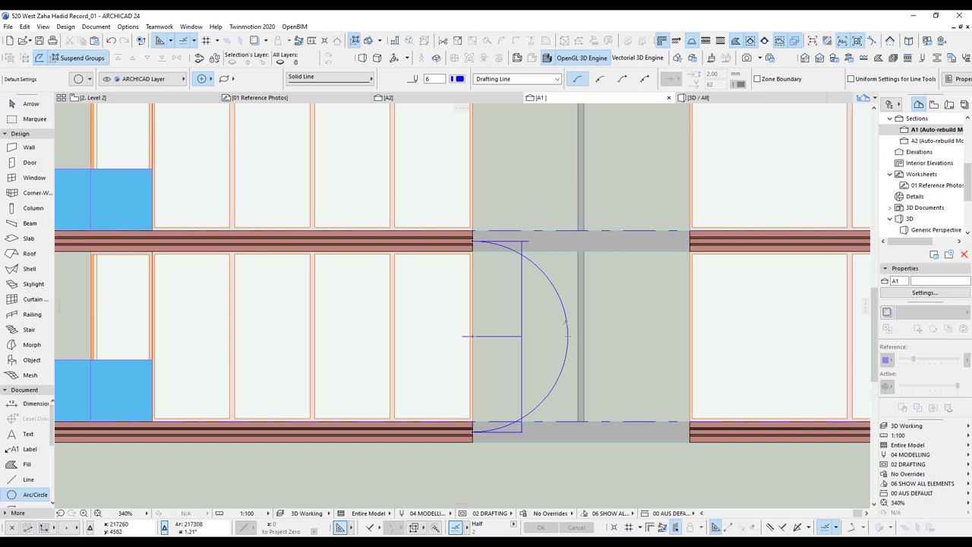
{"action": "left_click", "coordinate": [566, 317]}
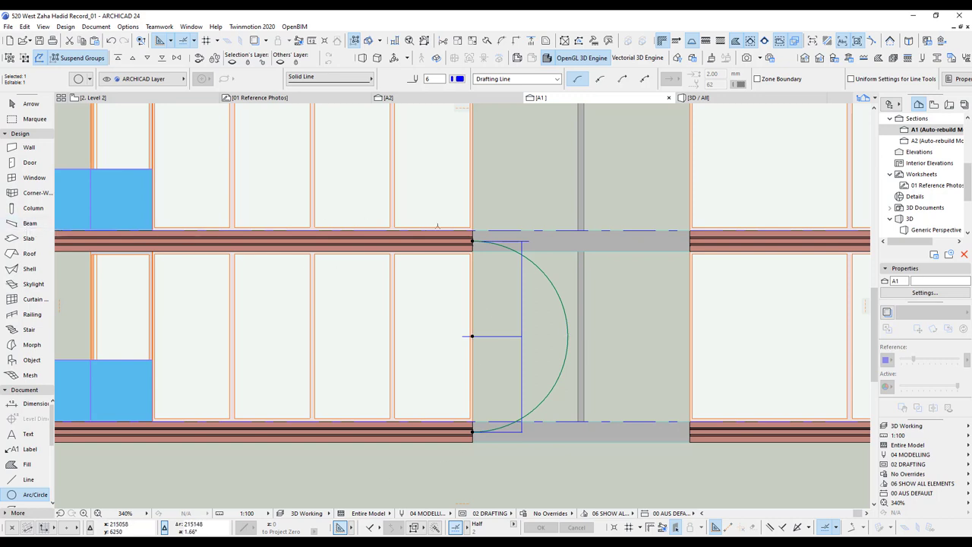
{"action": "scroll", "coordinate": [465, 229], "scroll_direction": "up", "scroll_amount": 3}
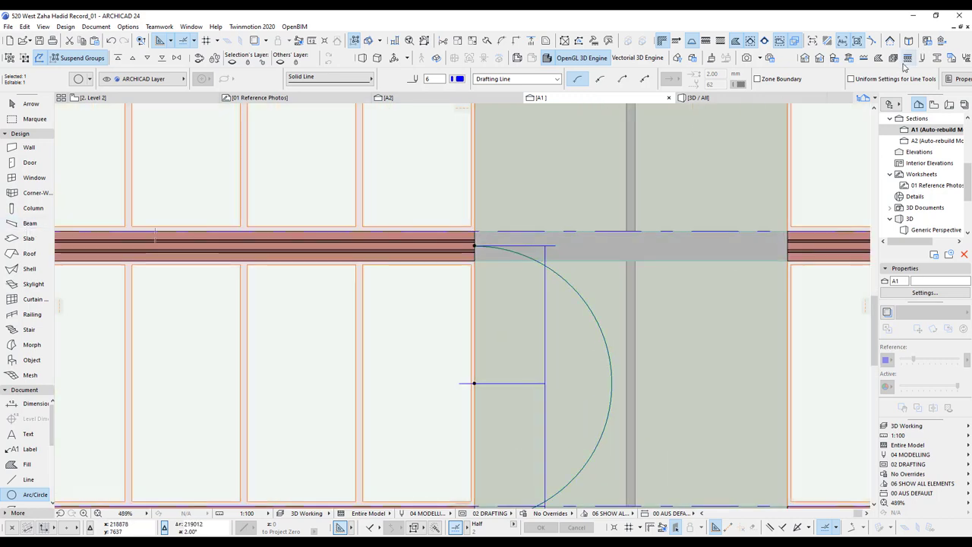
{"action": "left_click", "coordinate": [936, 60]}
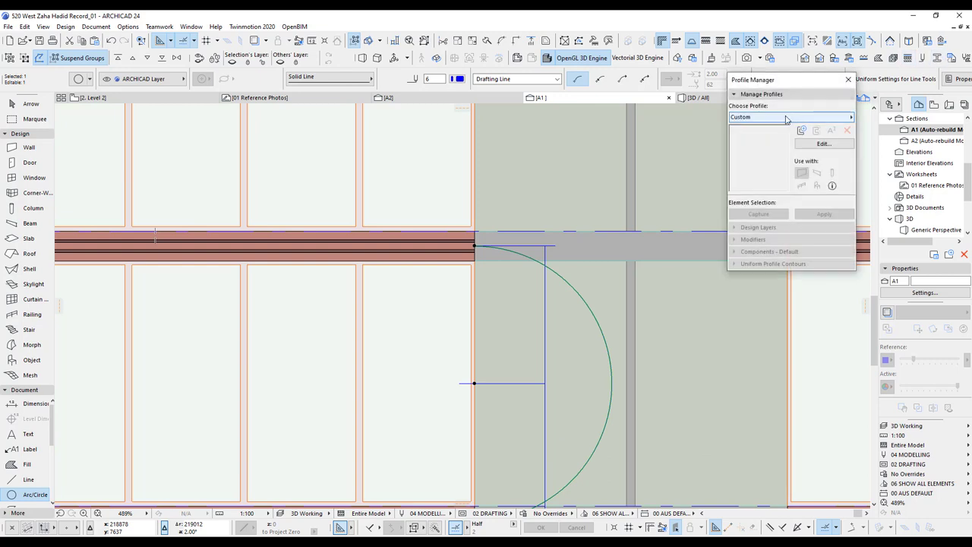
{"action": "left_click", "coordinate": [765, 119]}
{"action": "left_click", "coordinate": [571, 130]}
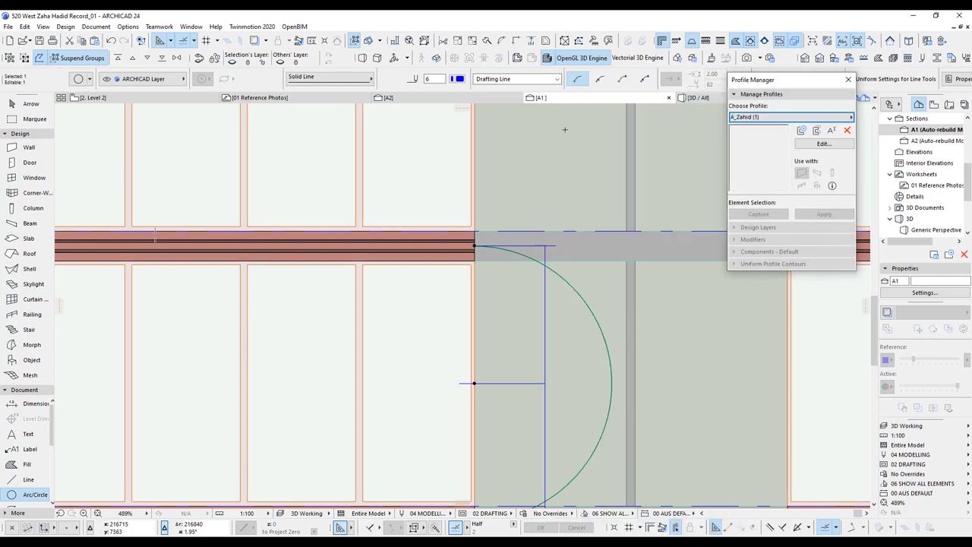
{"action": "left_click", "coordinate": [822, 144]}
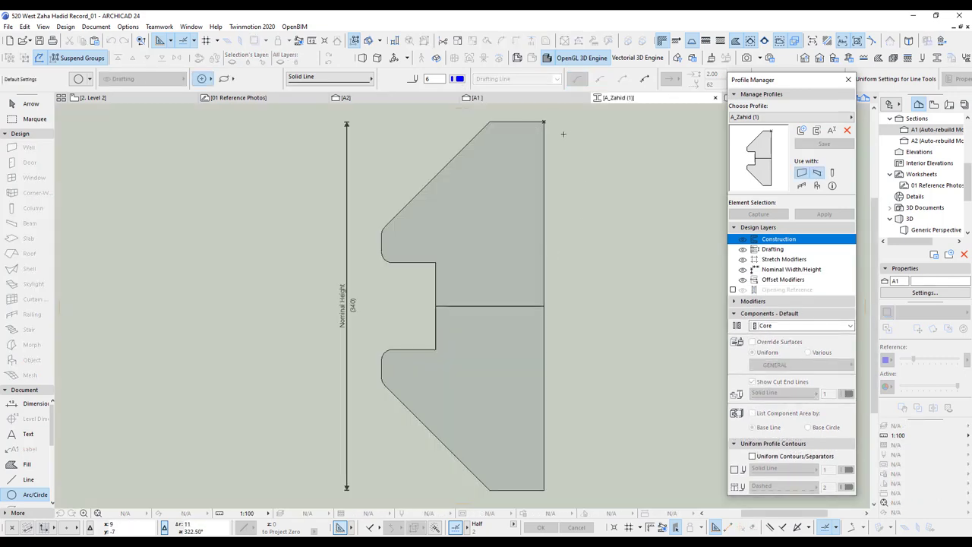
{"action": "scroll", "coordinate": [561, 133], "scroll_direction": "down", "scroll_amount": 2}
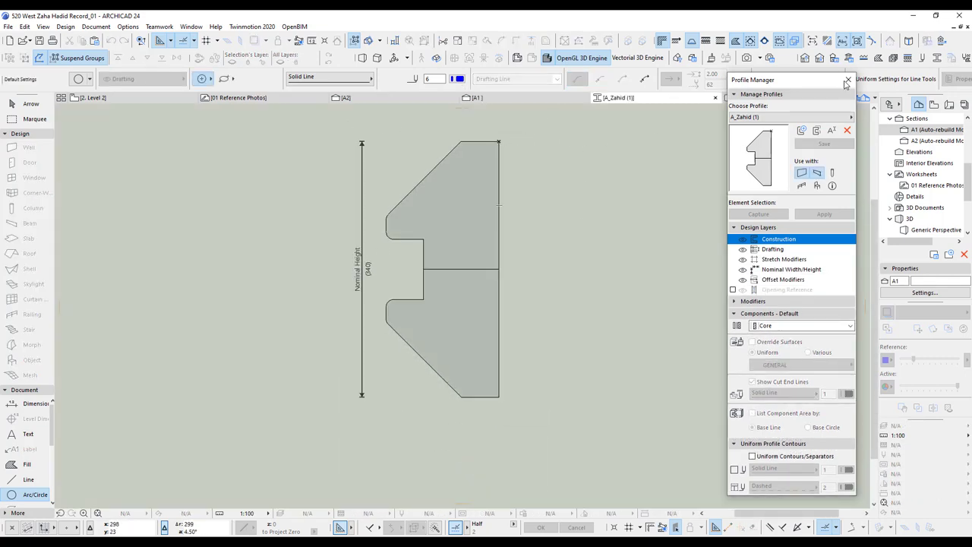
{"action": "left_click", "coordinate": [848, 80]}
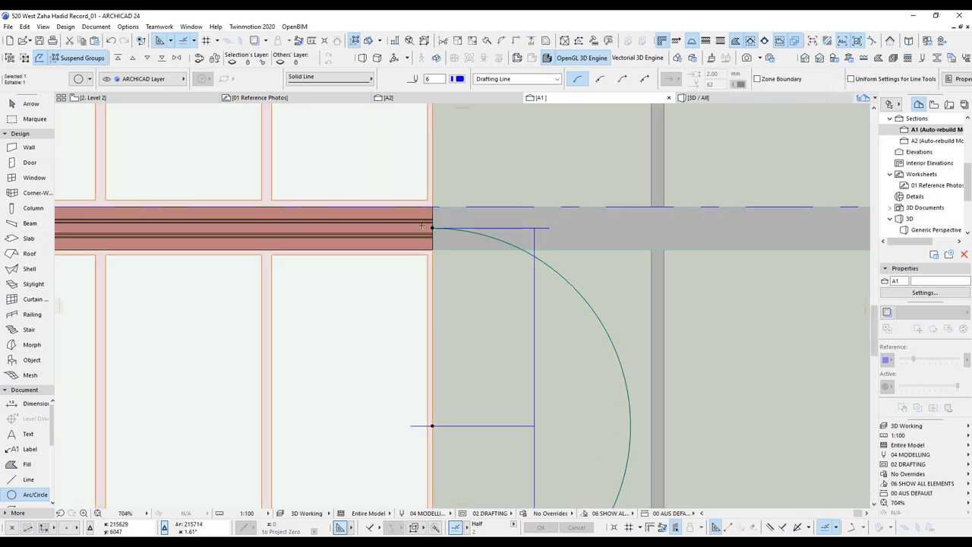
Step: Stretch the arc's ends to the upper band's top edge and the lower band's bottom edge, and return to the Level 2 plan
{"action": "left_click", "coordinate": [432, 227]}
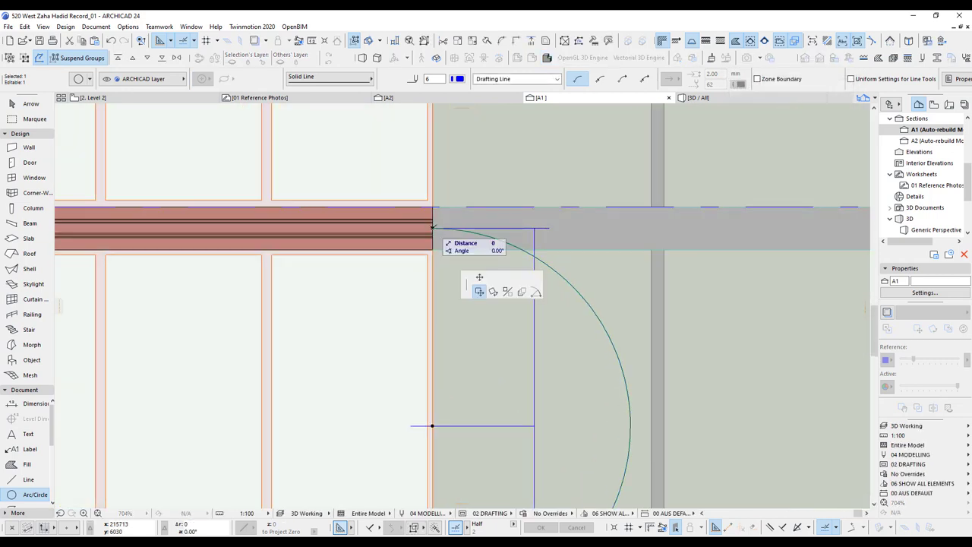
{"action": "left_click", "coordinate": [481, 280]}
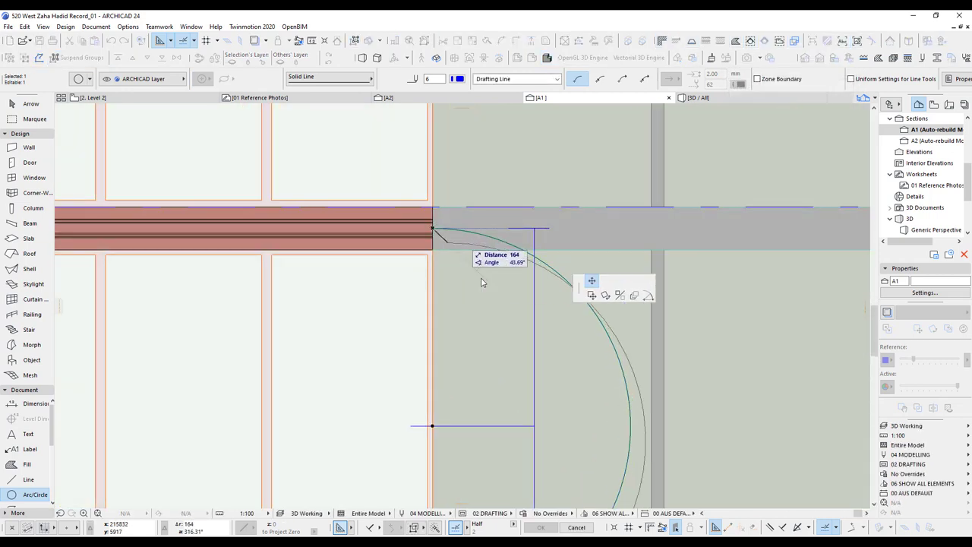
{"action": "left_click", "coordinate": [432, 208]}
{"action": "scroll", "coordinate": [434, 217], "scroll_direction": "down", "scroll_amount": 3}
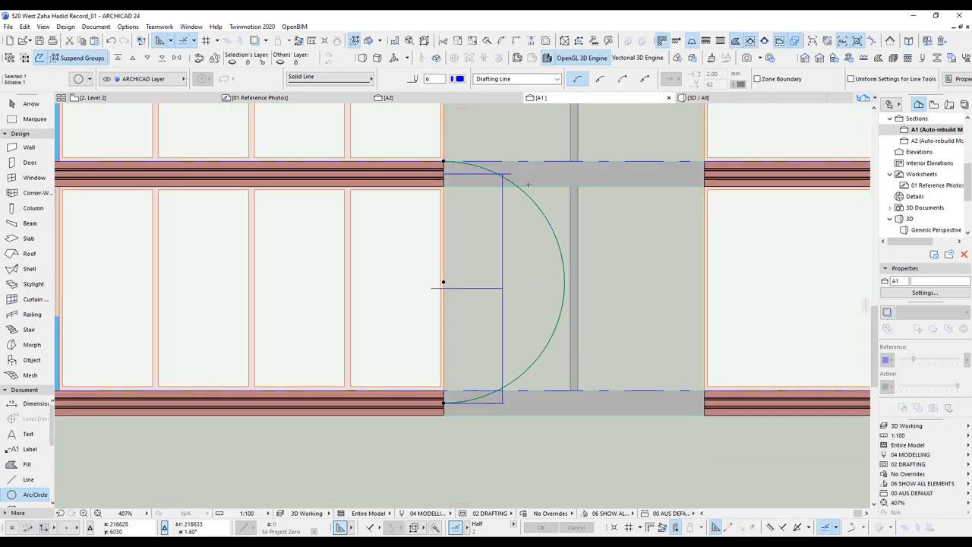
{"action": "left_click", "coordinate": [444, 403]}
{"action": "left_click", "coordinate": [444, 415]}
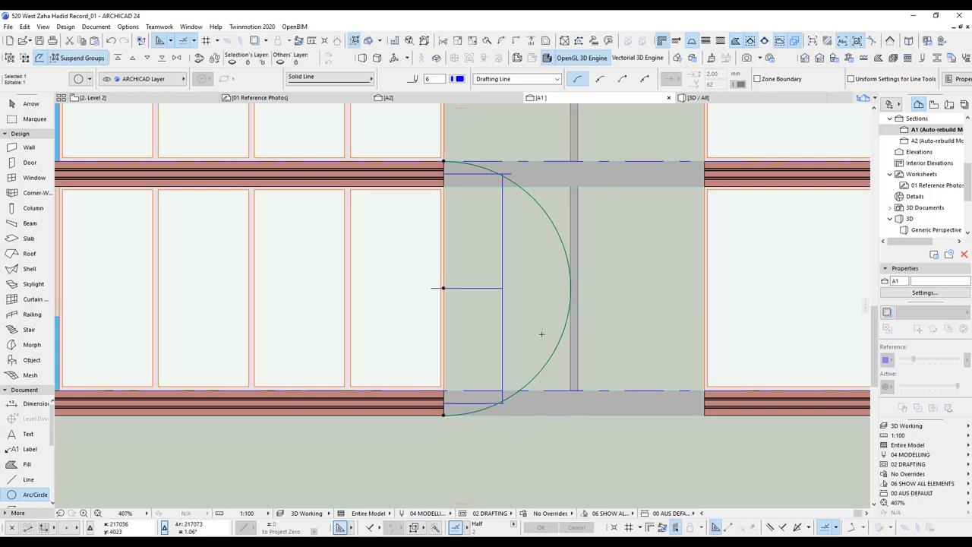
{"action": "scroll", "coordinate": [542, 348], "scroll_direction": "down", "scroll_amount": 3}
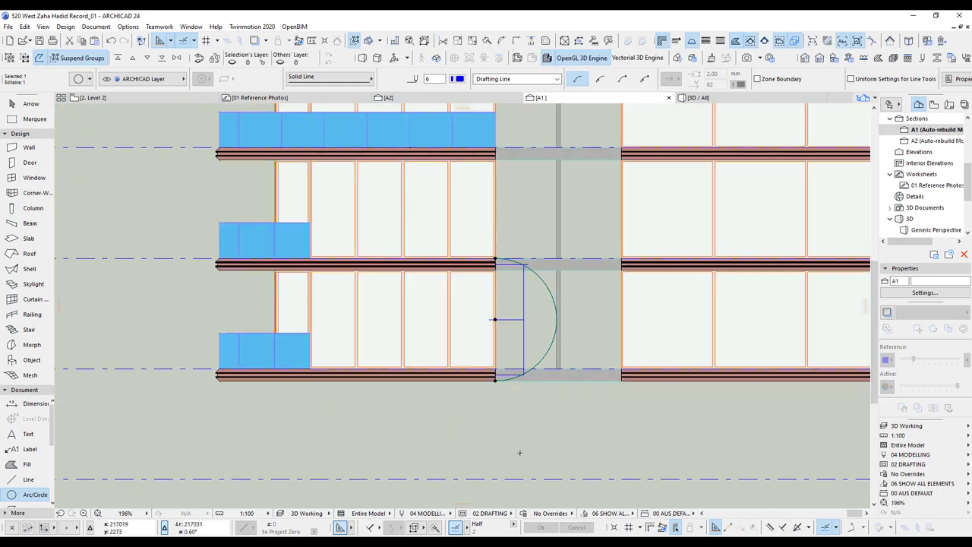
{"action": "key", "text": "F2"}
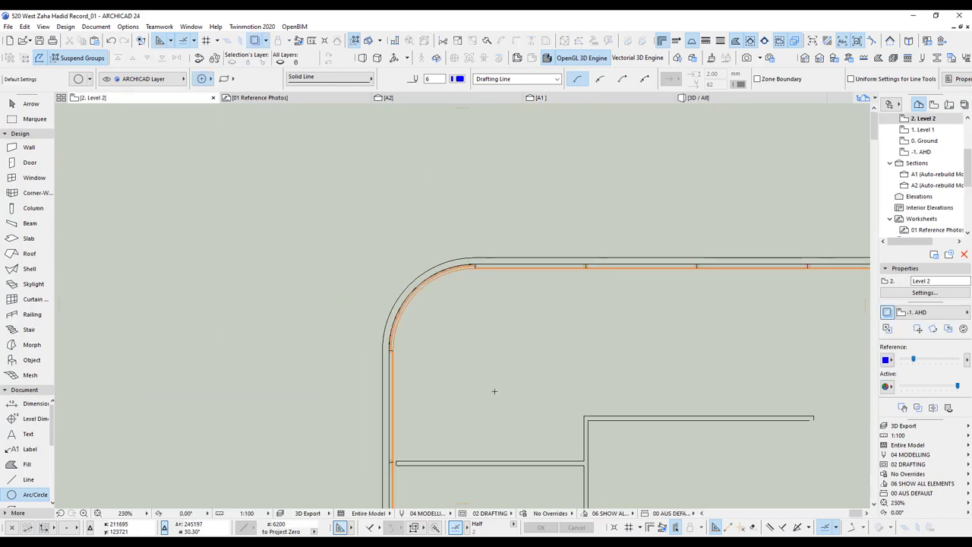
Step: Paste the copied arc at the centre of the current view and place it in empty space below the building's lower-left corner
{"action": "scroll", "coordinate": [495, 391], "scroll_direction": "down", "scroll_amount": 4}
{"action": "middle_click_drag", "start_coordinate": [495, 391], "coordinate": [371, 299]}
{"action": "scroll", "coordinate": [415, 354], "scroll_direction": "down", "scroll_amount": 3}
{"action": "scroll", "coordinate": [369, 310], "scroll_direction": "up", "scroll_amount": 2}
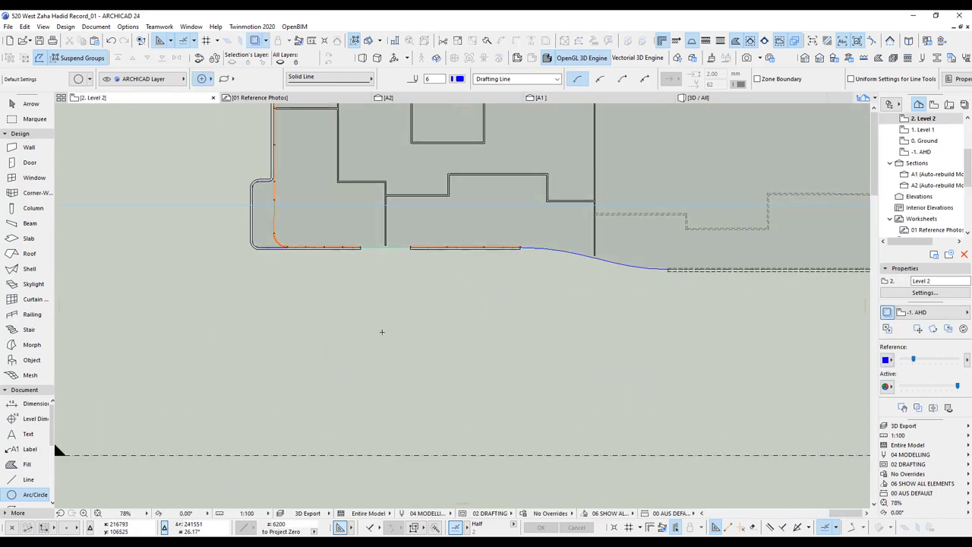
{"action": "scroll", "coordinate": [381, 331], "scroll_direction": "down", "scroll_amount": 3}
{"action": "key", "text": "ctrl+v"}
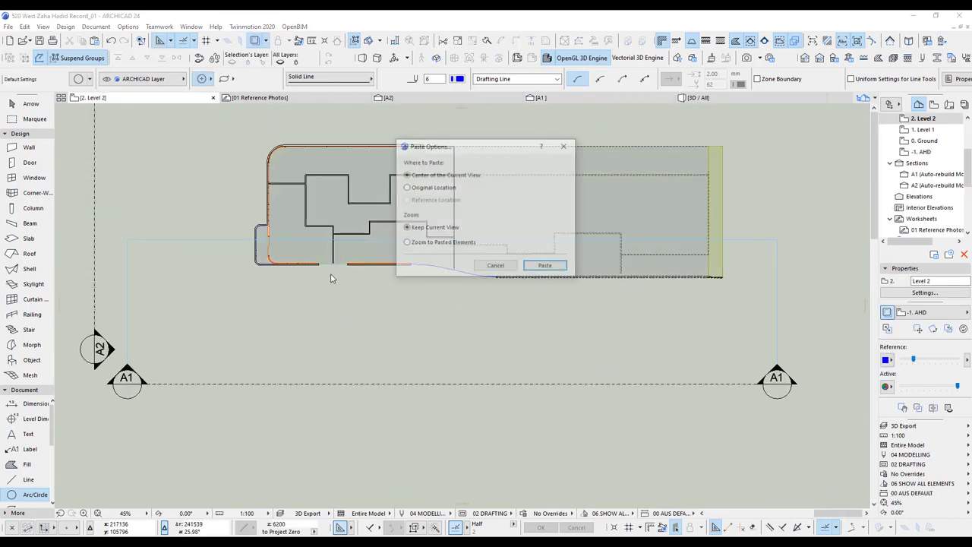
{"action": "left_click", "coordinate": [545, 266]}
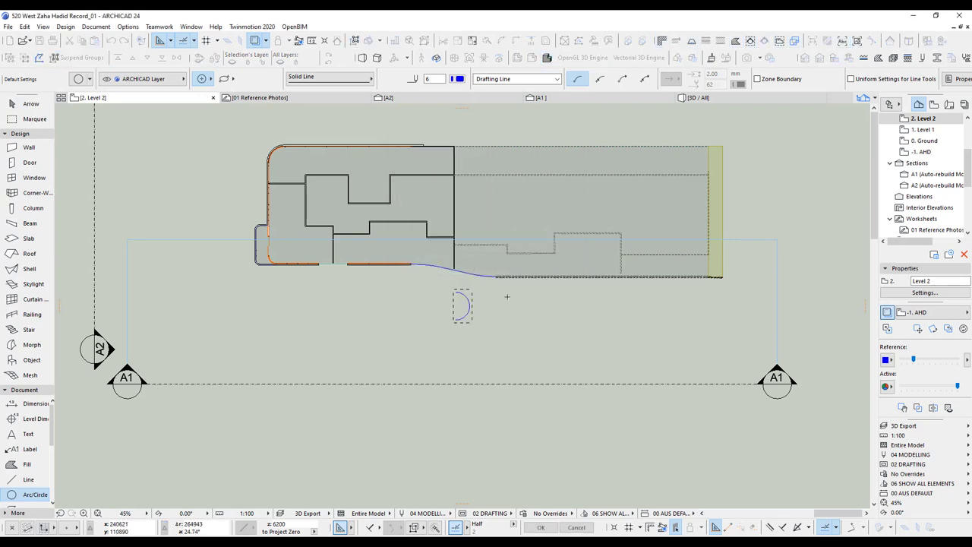
{"action": "left_click", "coordinate": [466, 306]}
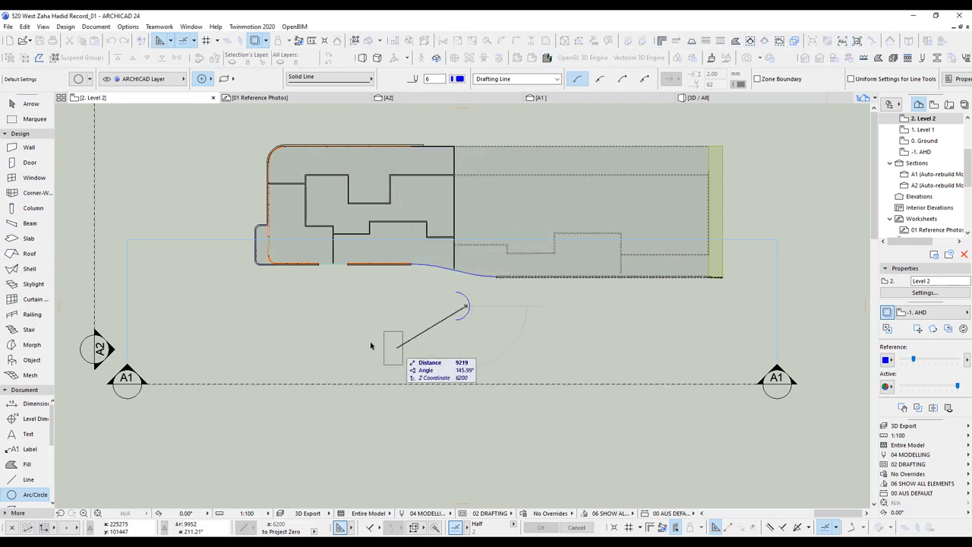
{"action": "left_click", "coordinate": [234, 341]}
Step: Trace the pasted arc with complex-profile beams using the Magic Wand
{"action": "scroll", "coordinate": [261, 342], "scroll_direction": "up", "scroll_amount": 2}
{"action": "middle_click_drag", "start_coordinate": [302, 368], "coordinate": [439, 364]}
{"action": "scroll", "coordinate": [414, 332], "scroll_direction": "up", "scroll_amount": 2}
{"action": "middle_click_drag", "start_coordinate": [422, 329], "coordinate": [435, 332]}
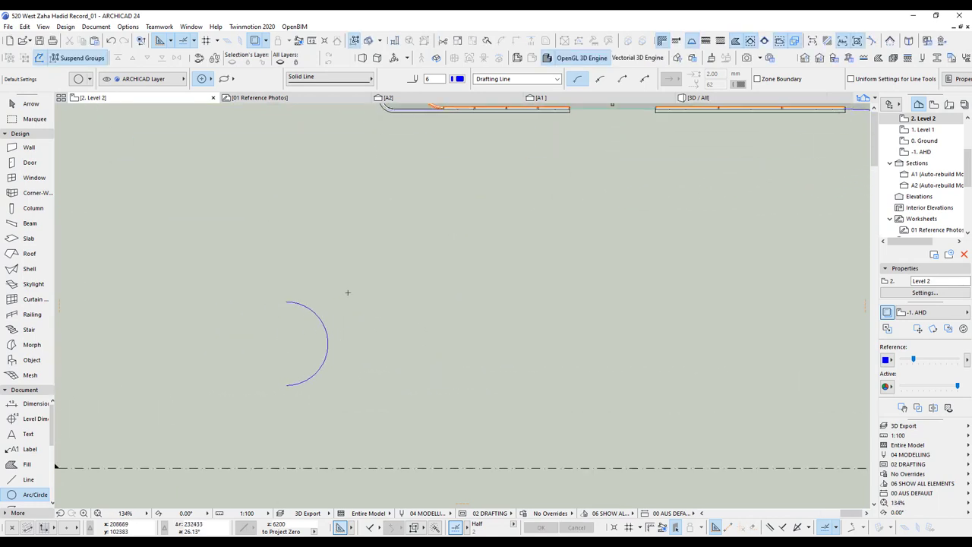
{"action": "left_click", "coordinate": [29, 223]}
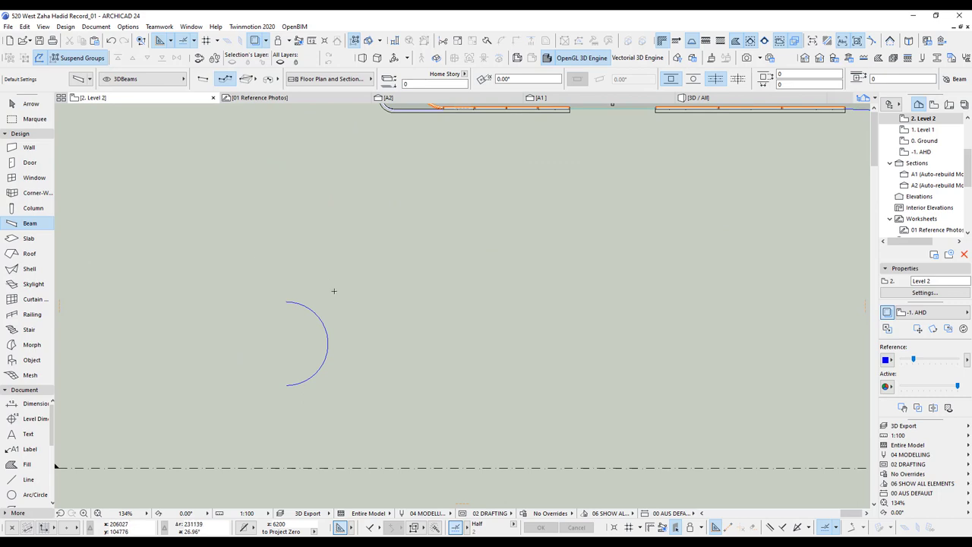
{"action": "left_click", "coordinate": [318, 316]}
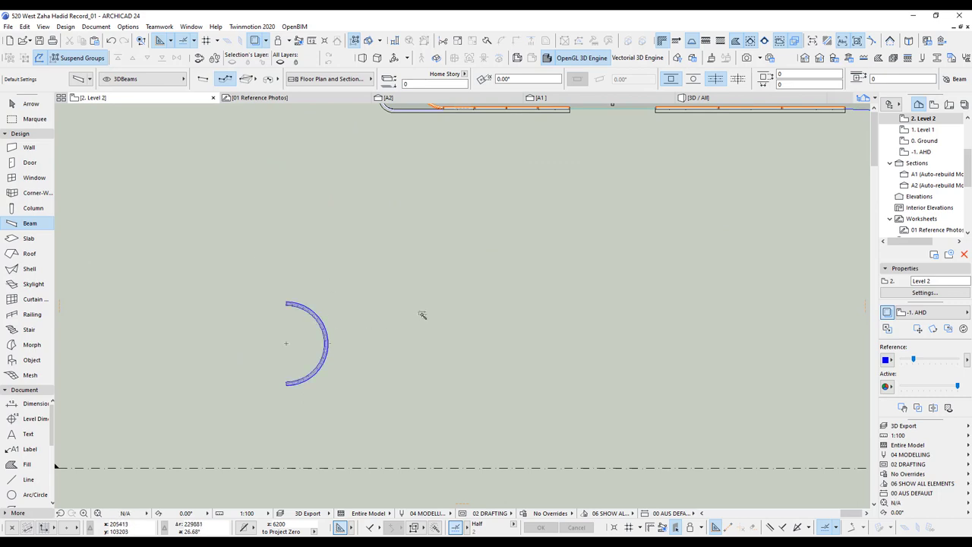
Step: Turn off Suspend Groups to select the whole beam arc, view it in 3D and compare it with the rounded bands in the reference photos
{"action": "scroll", "coordinate": [338, 328], "scroll_direction": "up", "scroll_amount": 4}
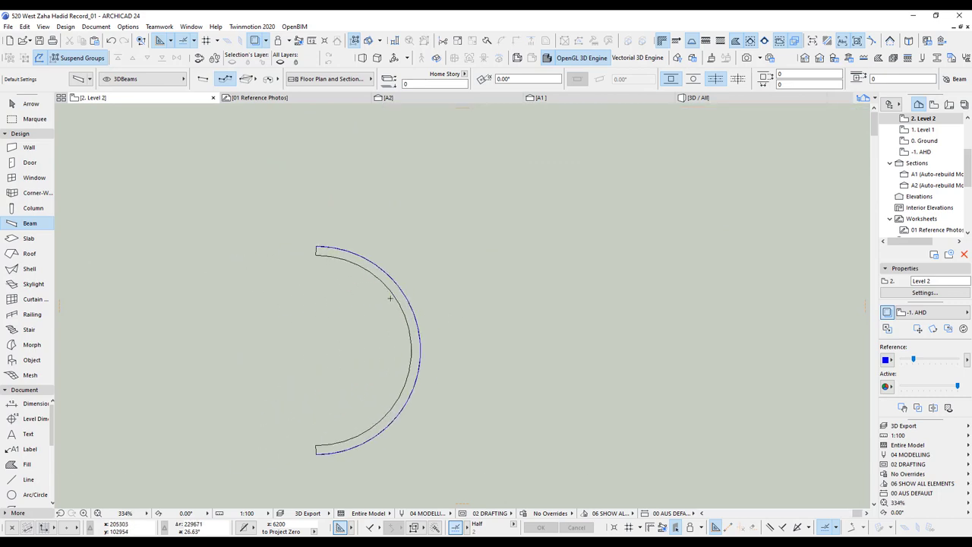
{"action": "left_click", "coordinate": [389, 293]}
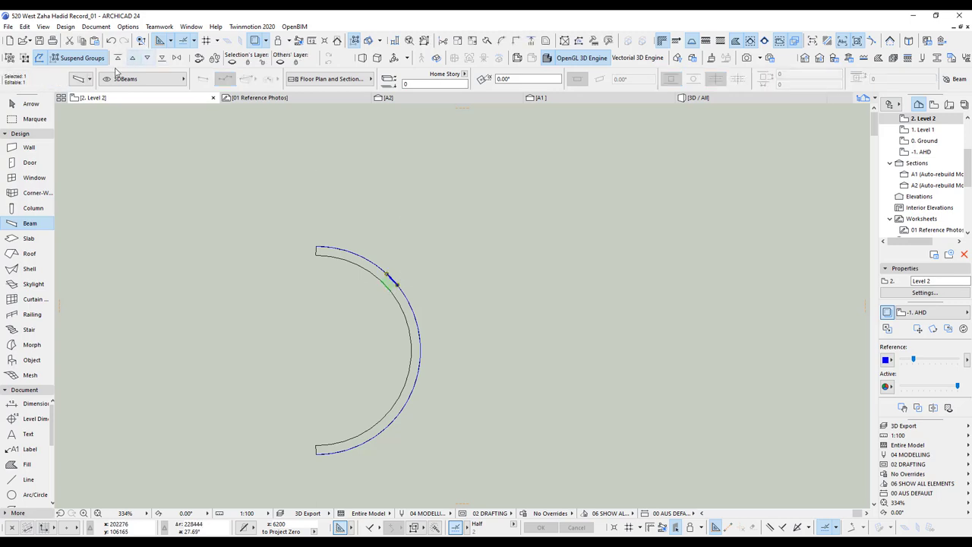
{"action": "left_click", "coordinate": [88, 66]}
{"action": "key", "text": "F5"}
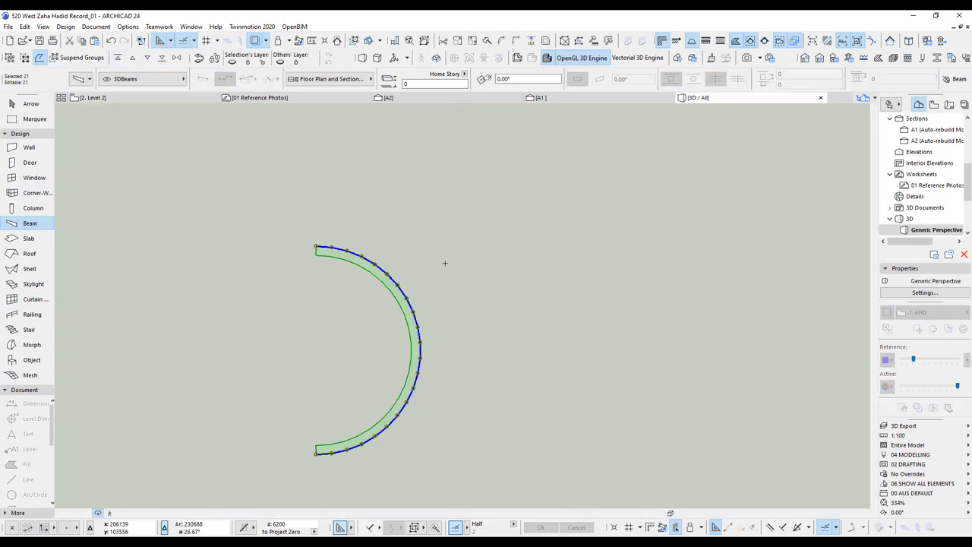
{"action": "middle_click_drag", "start_coordinate": [474, 367], "coordinate": [557, 362], "text": "shift"}
{"action": "double_click", "coordinate": [938, 184]}
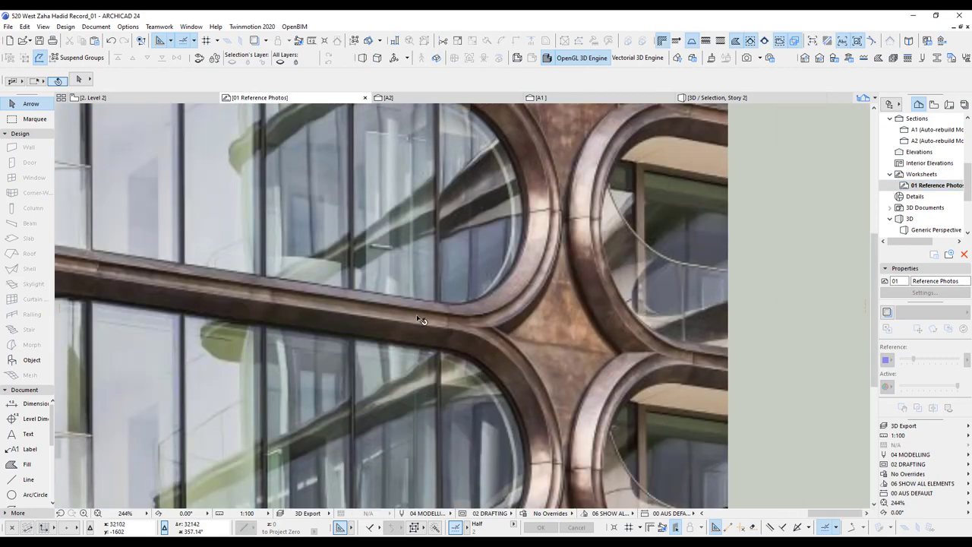
{"action": "scroll", "coordinate": [478, 300], "scroll_direction": "down", "scroll_amount": 3}
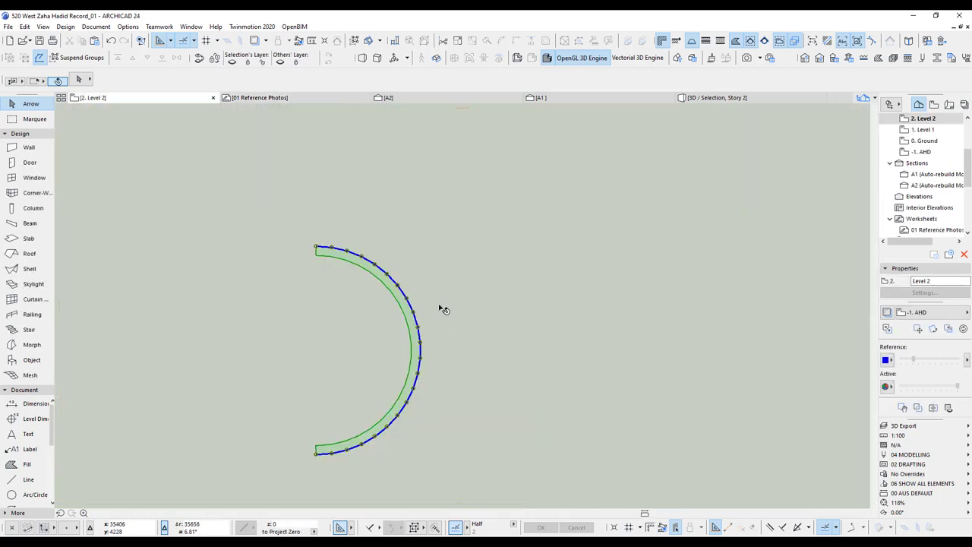
Step: Select all beam segments and check the A_Zahid (2) profile in the Profile Manager, closing it without changes
{"action": "key", "text": "ctrl+a"}
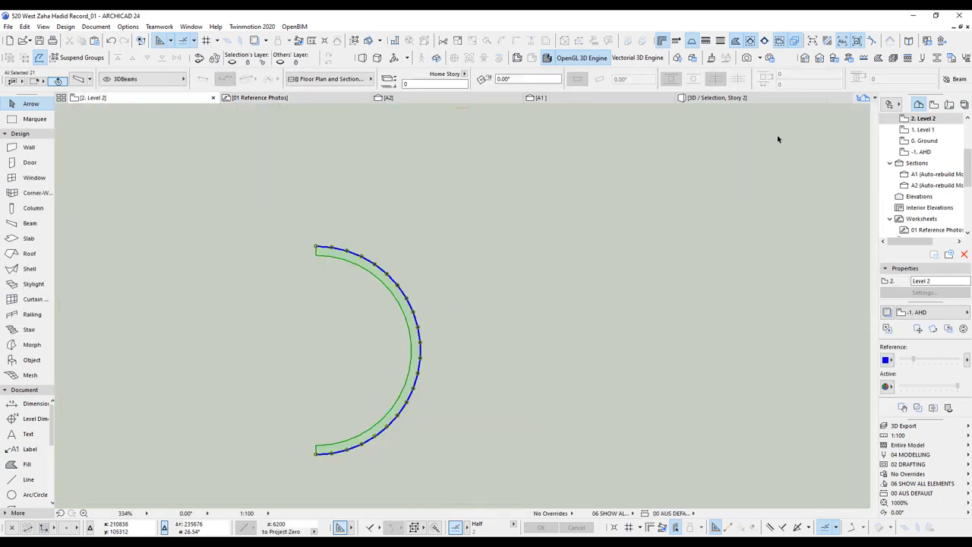
{"action": "left_click", "coordinate": [937, 59]}
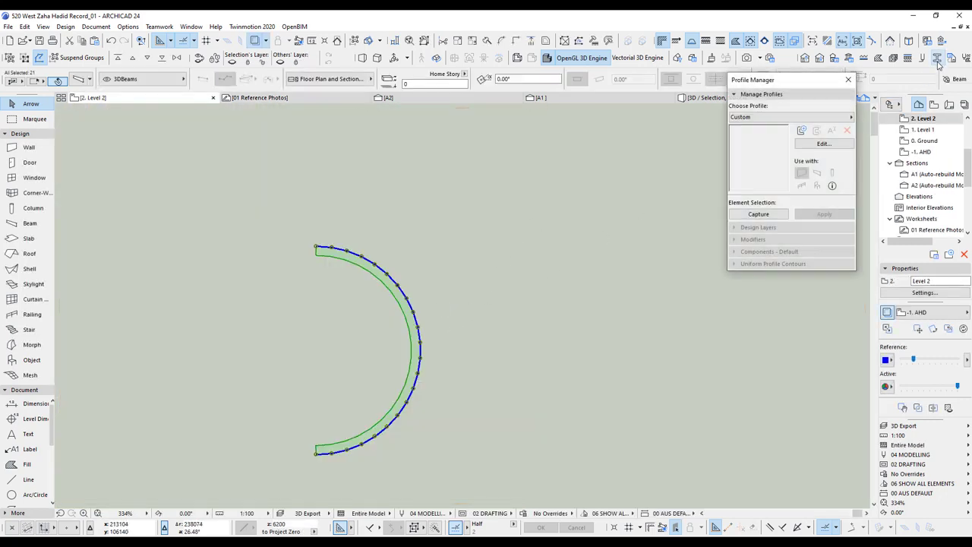
{"action": "left_click", "coordinate": [787, 118]}
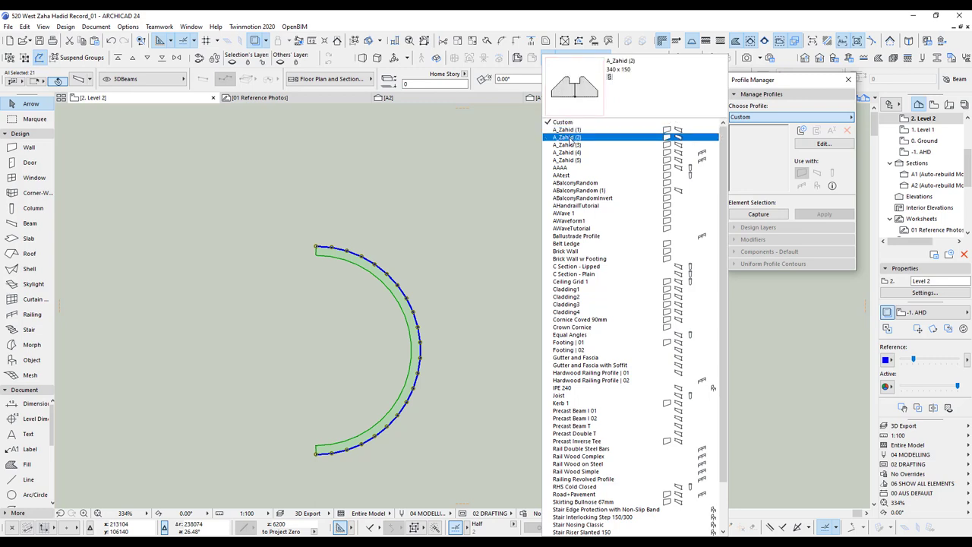
{"action": "left_click", "coordinate": [786, 79]}
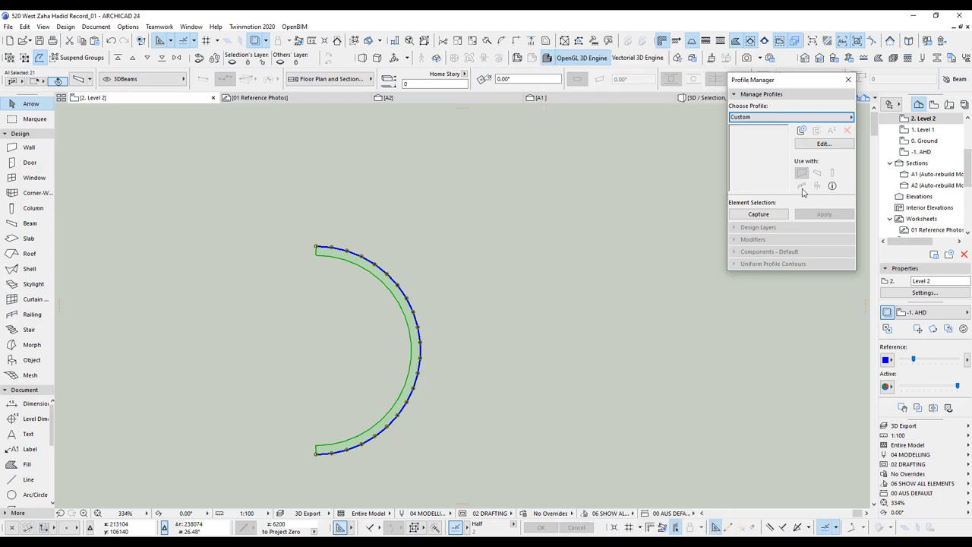
{"action": "left_click", "coordinate": [848, 79]}
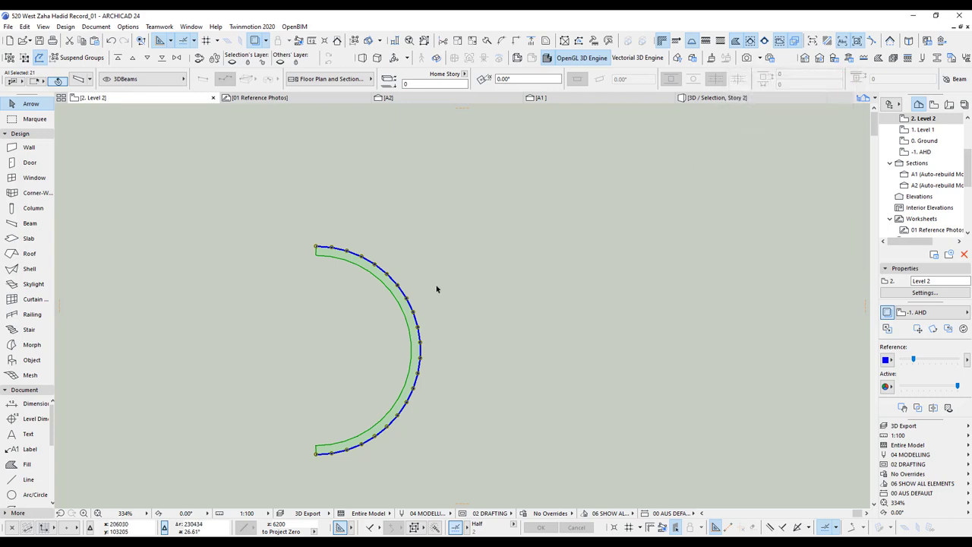
Step: Change the complex profile of all selected beam segments to A_Zahid (2)
{"action": "key", "text": "ctrl+t"}
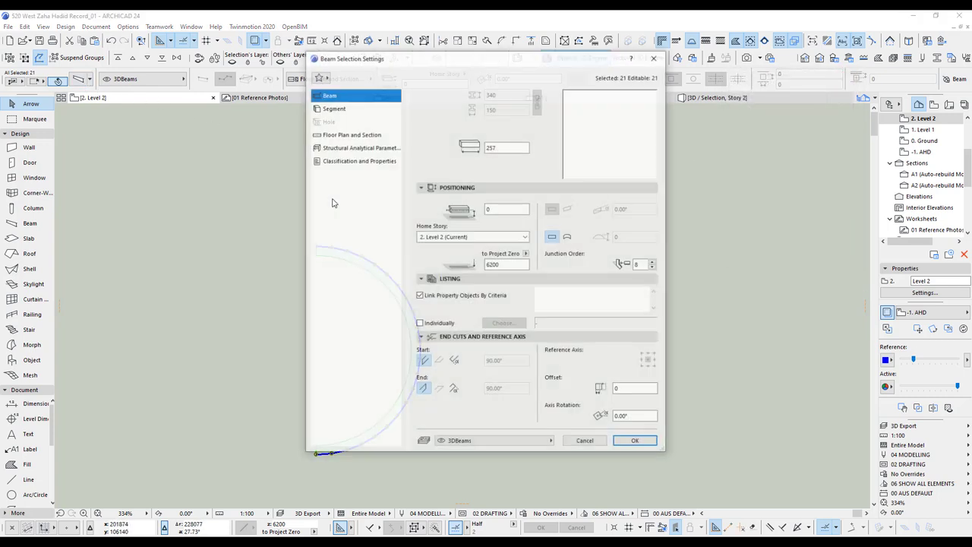
{"action": "left_click", "coordinate": [336, 109]}
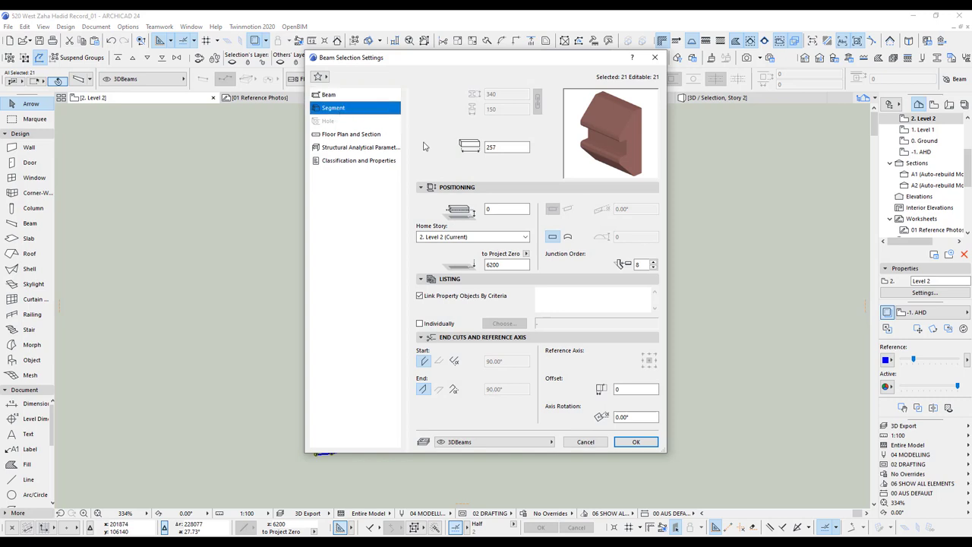
{"action": "left_click", "coordinate": [458, 253]}
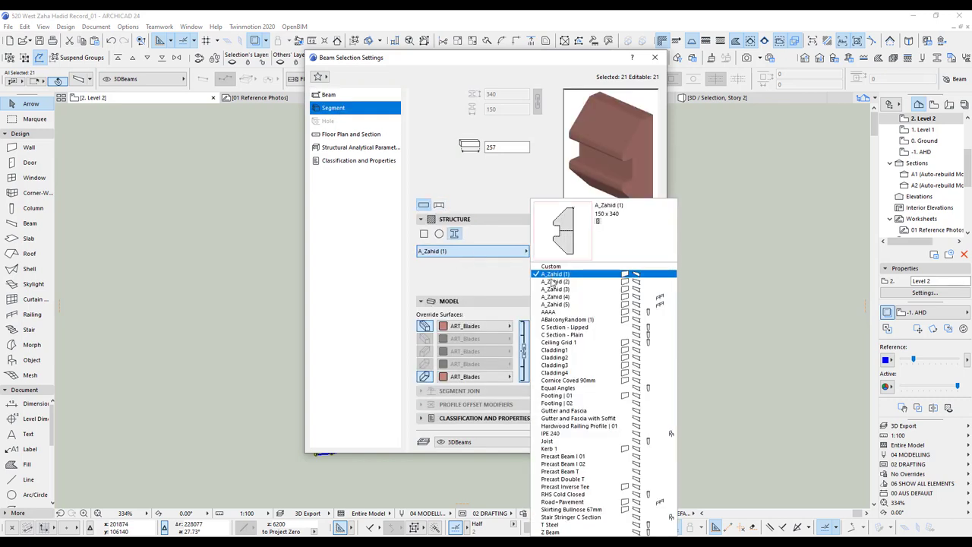
{"action": "left_click", "coordinate": [554, 281]}
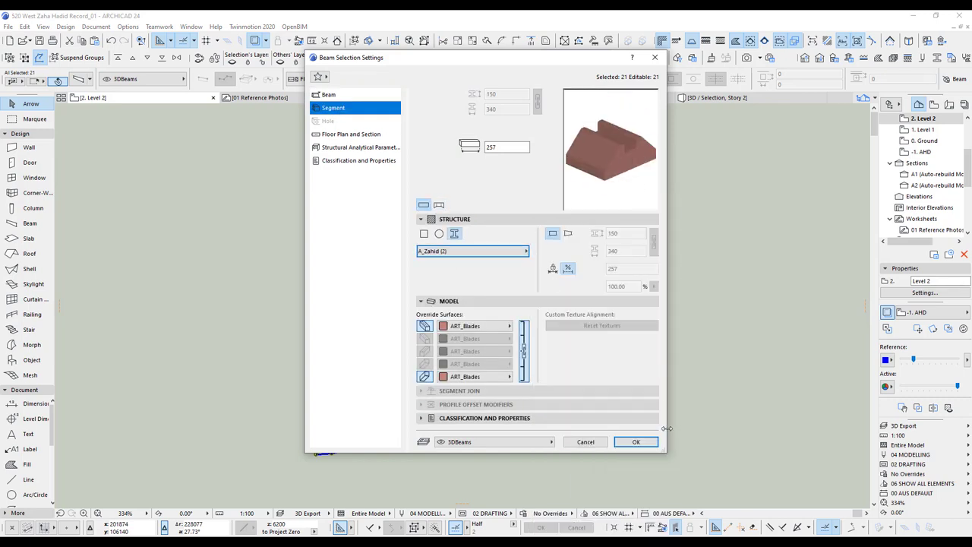
{"action": "left_click", "coordinate": [633, 441]}
Step: Inspect the segmented beam arc in 3D, then delete it from the Level 2 plan, keeping the arc line
{"action": "key", "text": "F5"}
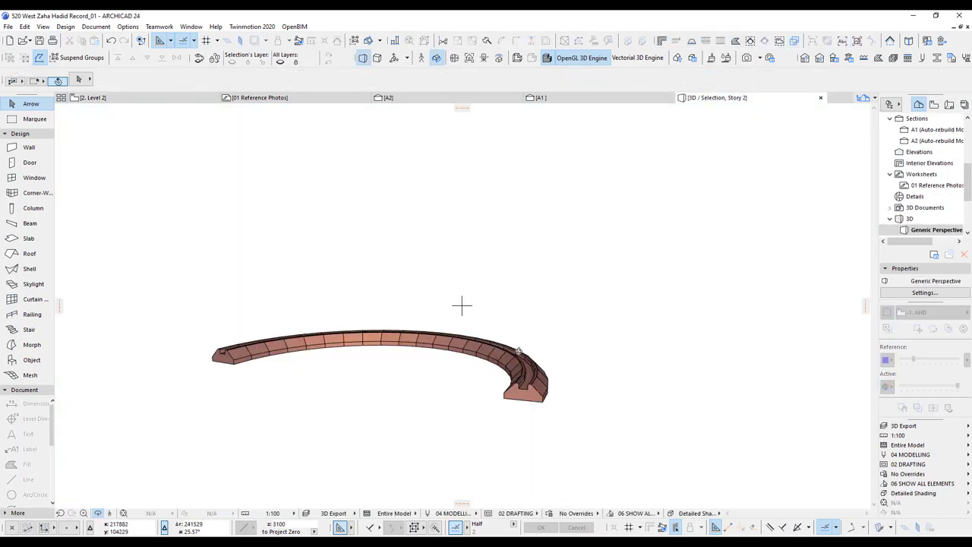
{"action": "middle_click_drag", "start_coordinate": [462, 306], "coordinate": [555, 373], "text": "shift"}
{"action": "key", "text": "F2"}
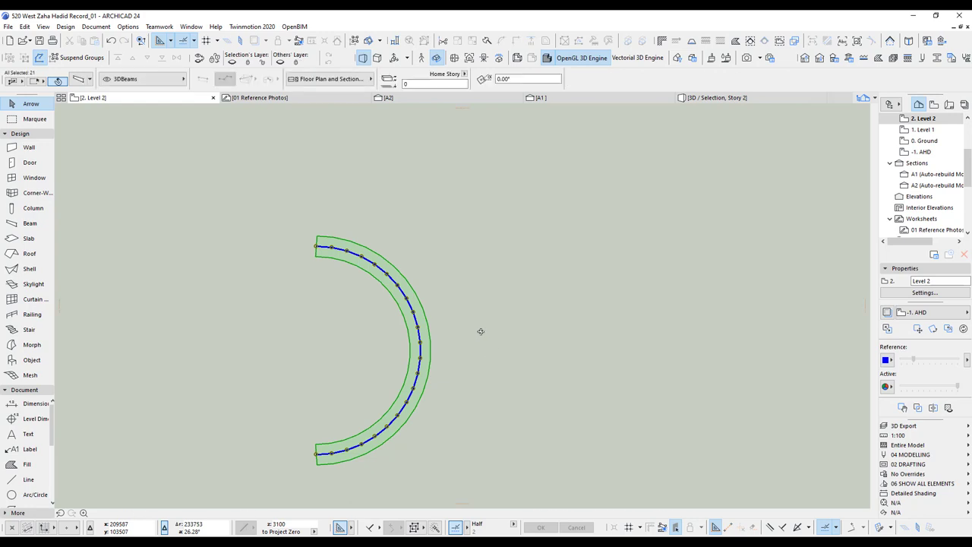
{"action": "key", "text": "Delete"}
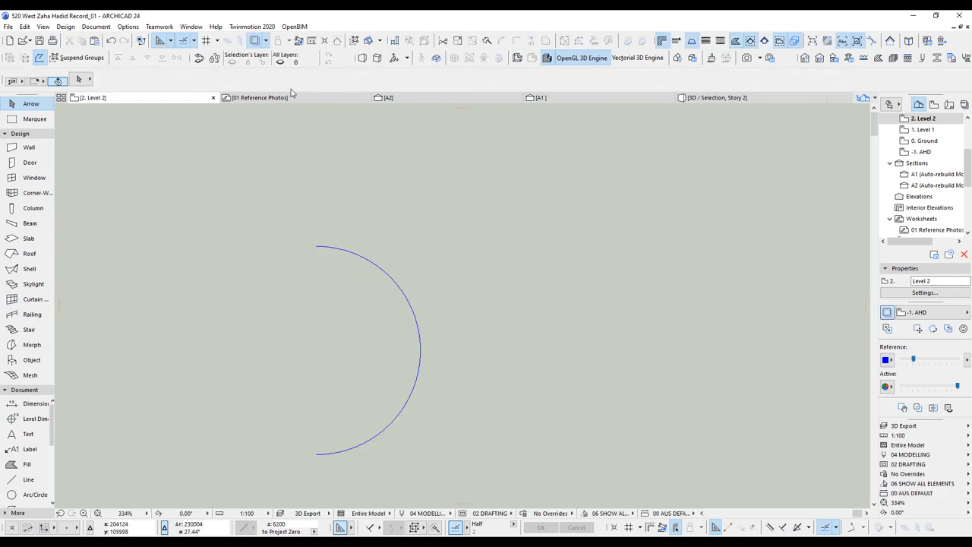
Step: Set the Magic Wand tracing method to prefer Best Match
{"action": "left_click", "coordinate": [130, 27]}
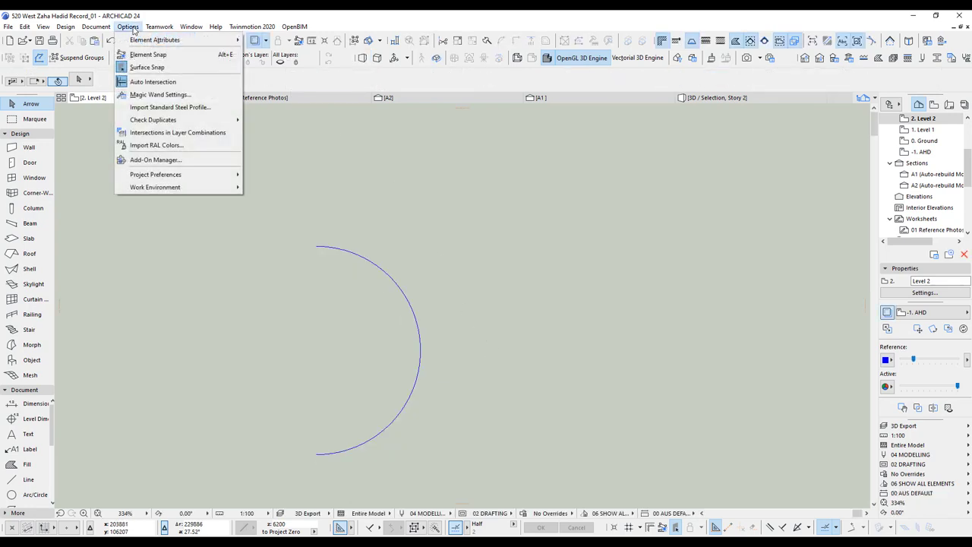
{"action": "left_click", "coordinate": [155, 95]}
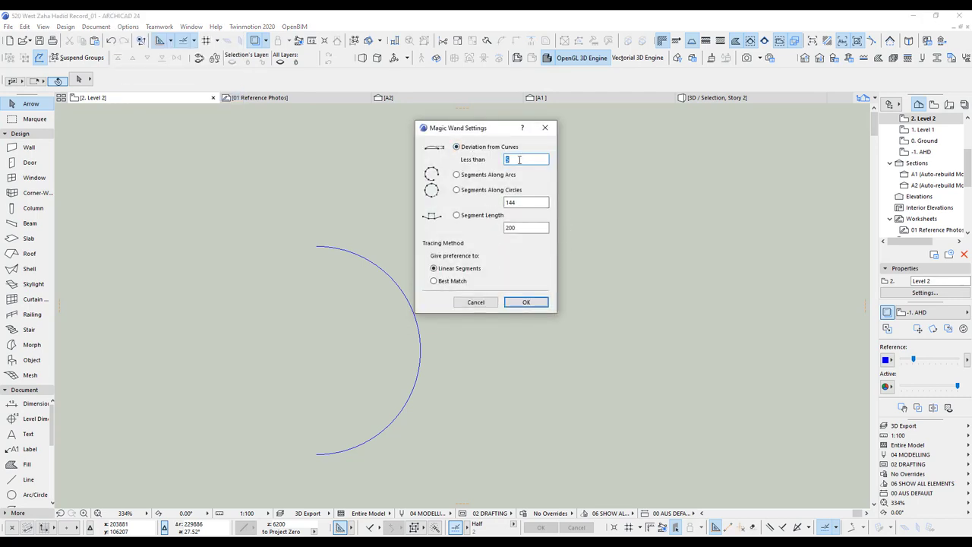
{"action": "left_click", "coordinate": [435, 281]}
{"action": "left_click", "coordinate": [525, 302]}
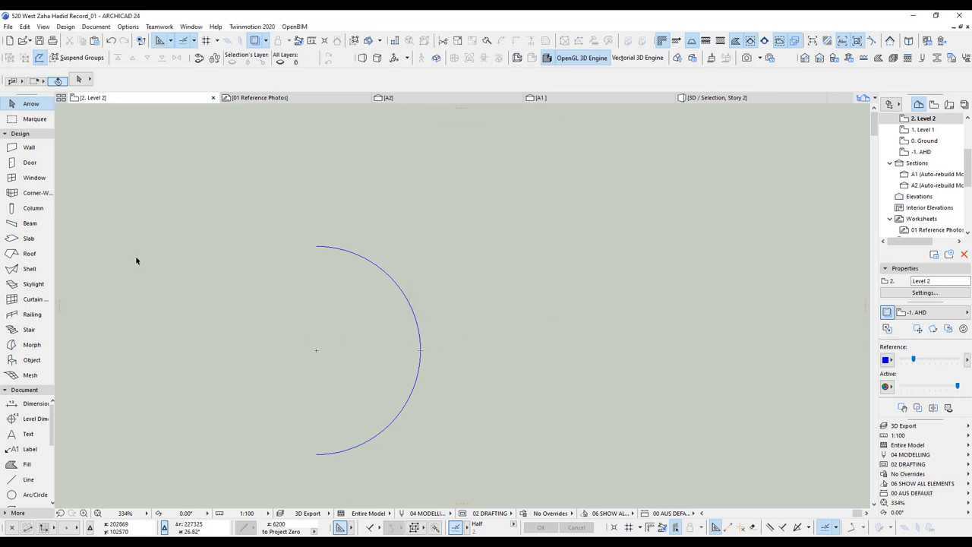
Step: Trace the arc with a single curved beam using the Magic Wand and show only that beam in 3D
{"action": "left_click", "coordinate": [28, 226]}
{"action": "left_click", "coordinate": [419, 330]}
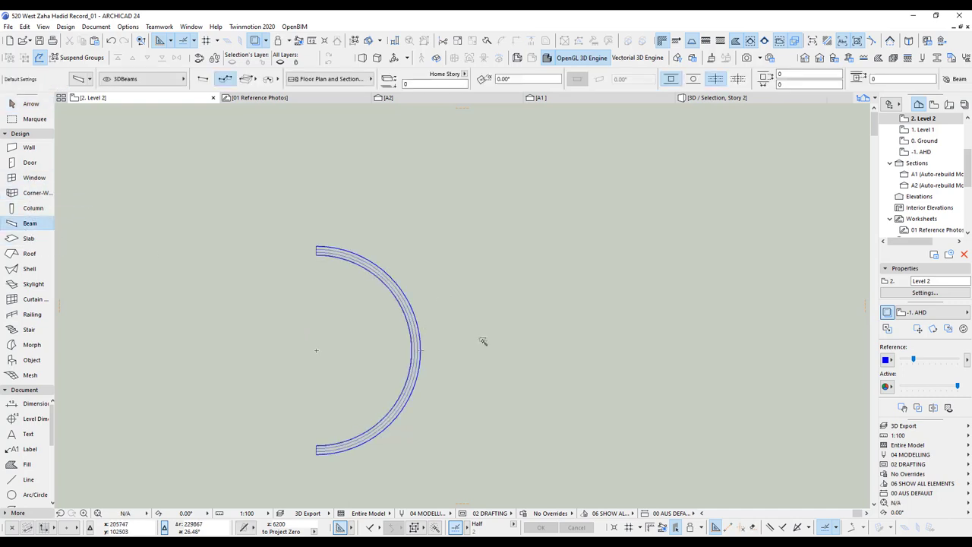
{"action": "left_click", "coordinate": [415, 350], "text": "shift"}
{"action": "key", "text": "F5"}
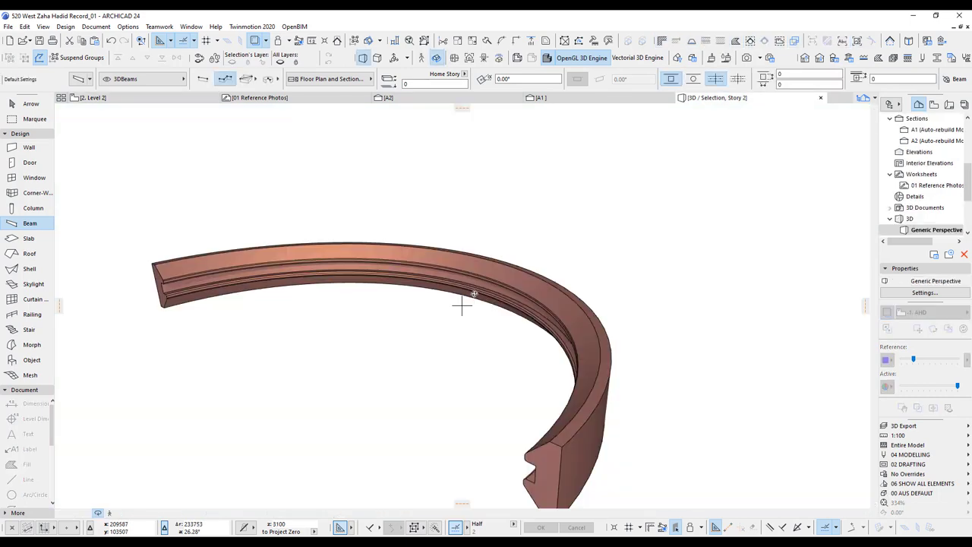
Step: Change the curved beam's complex profile to A_Zahid (2)
{"action": "left_click", "coordinate": [29, 103]}
{"action": "left_click", "coordinate": [221, 260]}
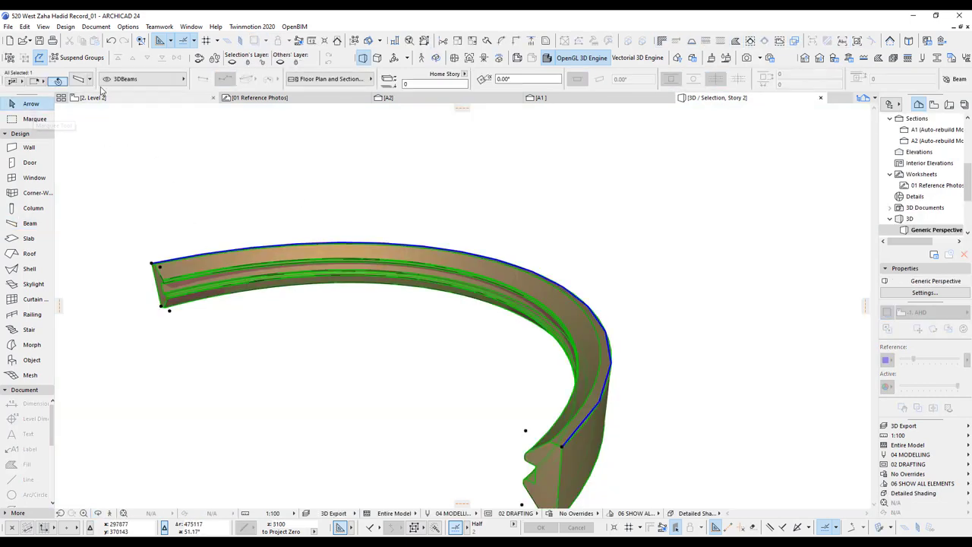
{"action": "key", "text": "ctrl+t"}
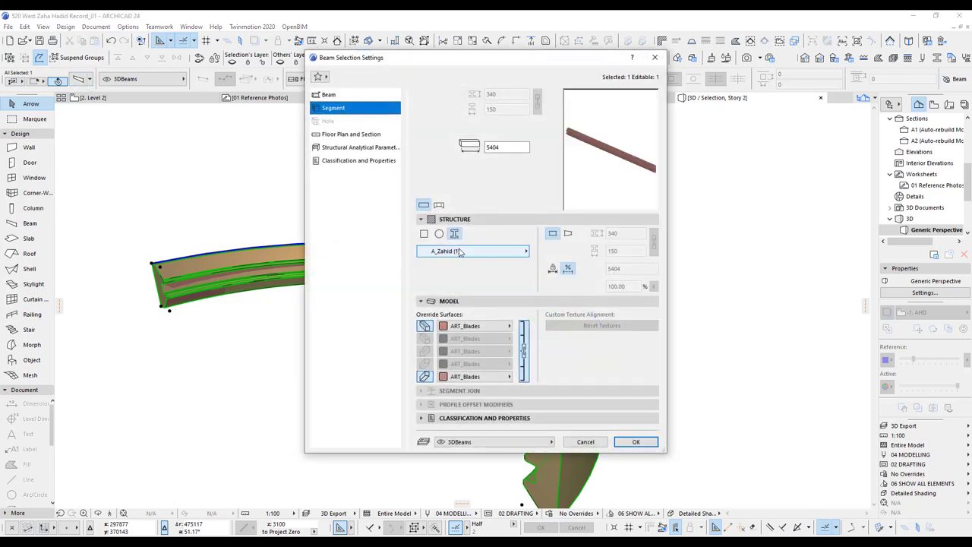
{"action": "left_click", "coordinate": [478, 251]}
{"action": "left_click", "coordinate": [566, 281]}
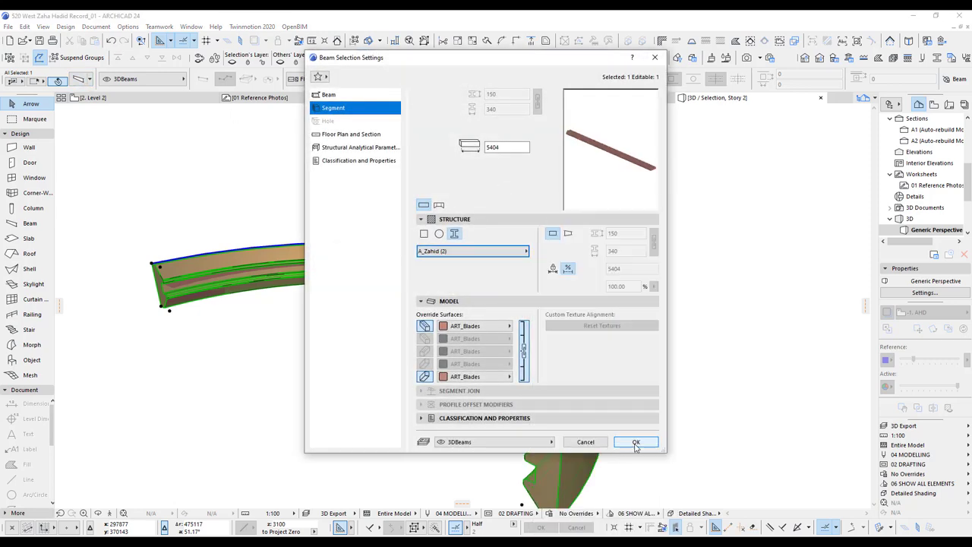
{"action": "left_click", "coordinate": [637, 445]}
Step: Open the A_Zahid (2) complex profile for editing in the Profile Manager
{"action": "scroll", "coordinate": [660, 407], "scroll_direction": "down", "scroll_amount": 5}
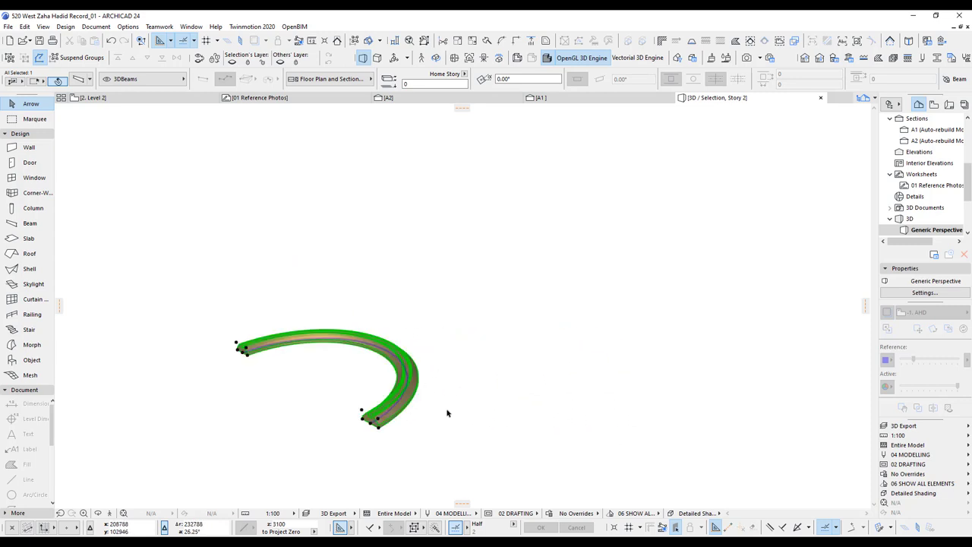
{"action": "left_click", "coordinate": [937, 59]}
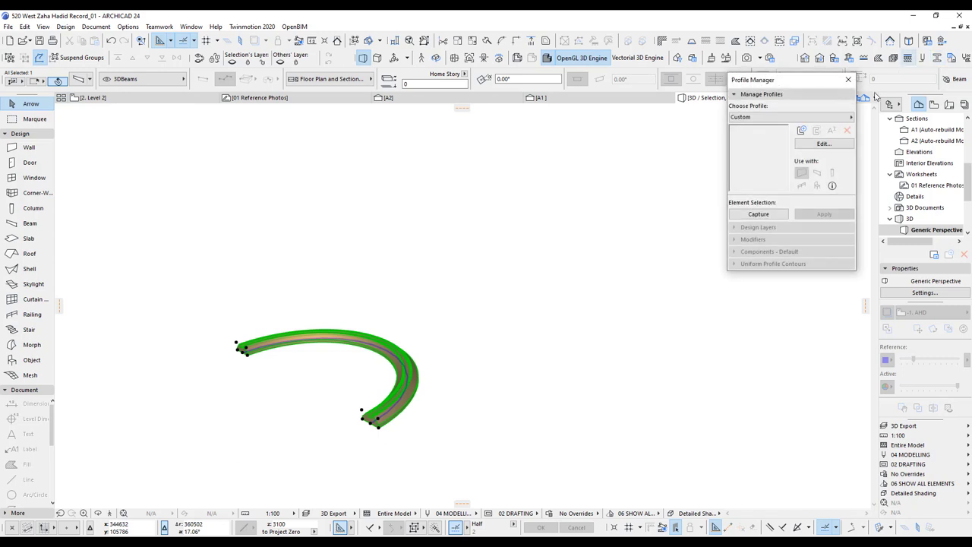
{"action": "left_click", "coordinate": [771, 119]}
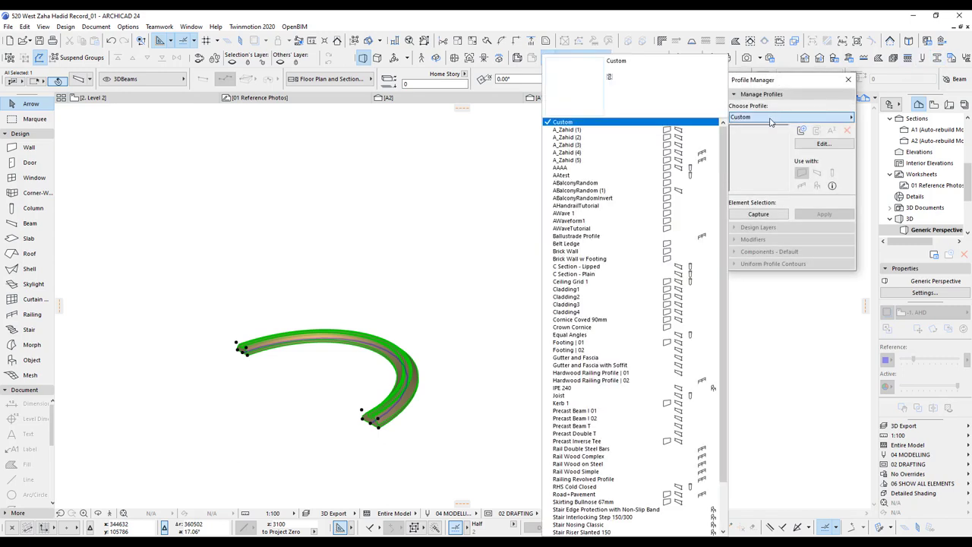
{"action": "left_click", "coordinate": [576, 139]}
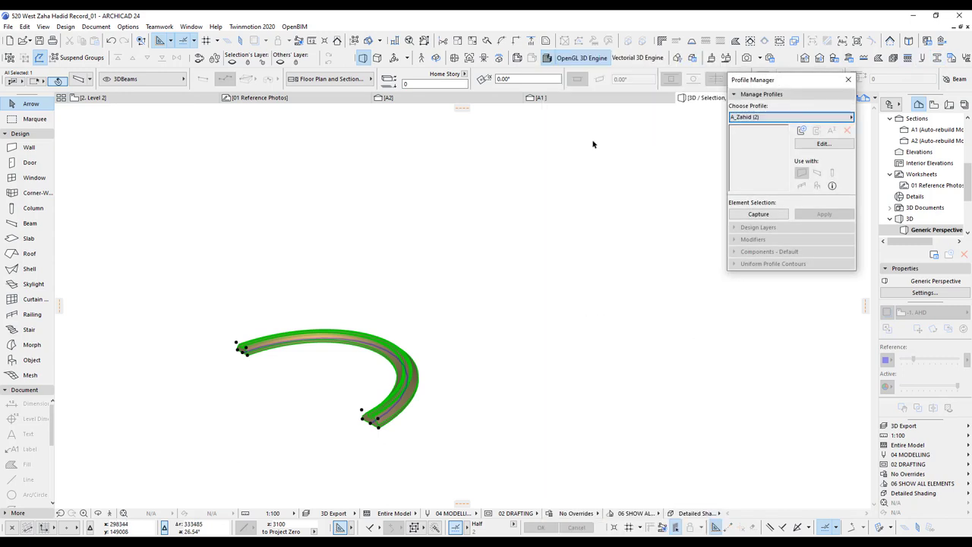
{"action": "left_click", "coordinate": [823, 144]}
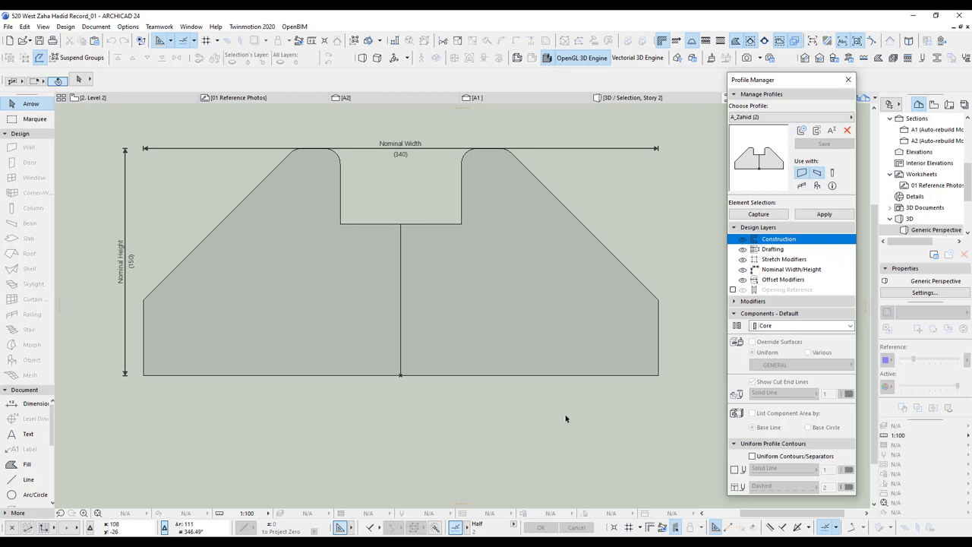
Step: Move both fills of the A_Zahid (2) profile so their lower-left corner sits on the origin, and save the profile
{"action": "left_click", "coordinate": [501, 334]}
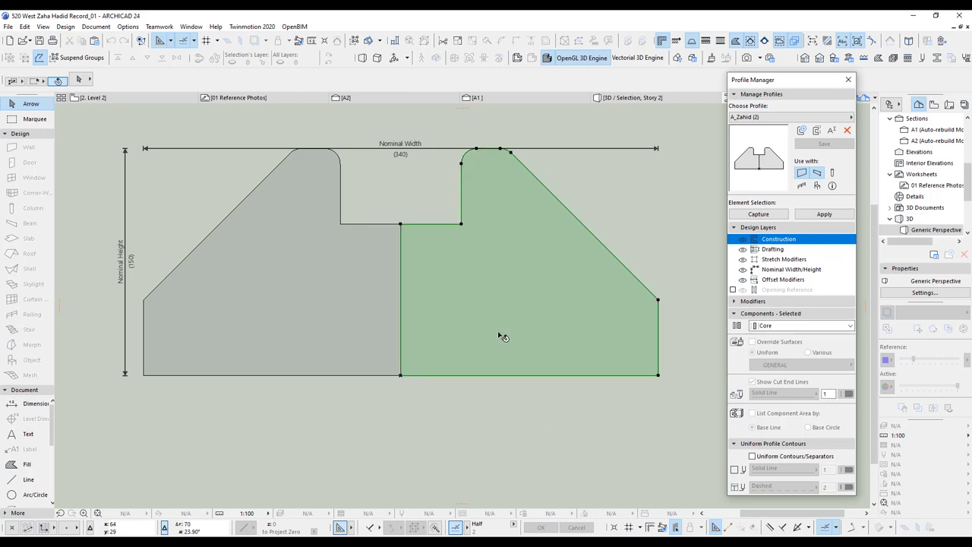
{"action": "left_click", "coordinate": [336, 327], "text": "shift"}
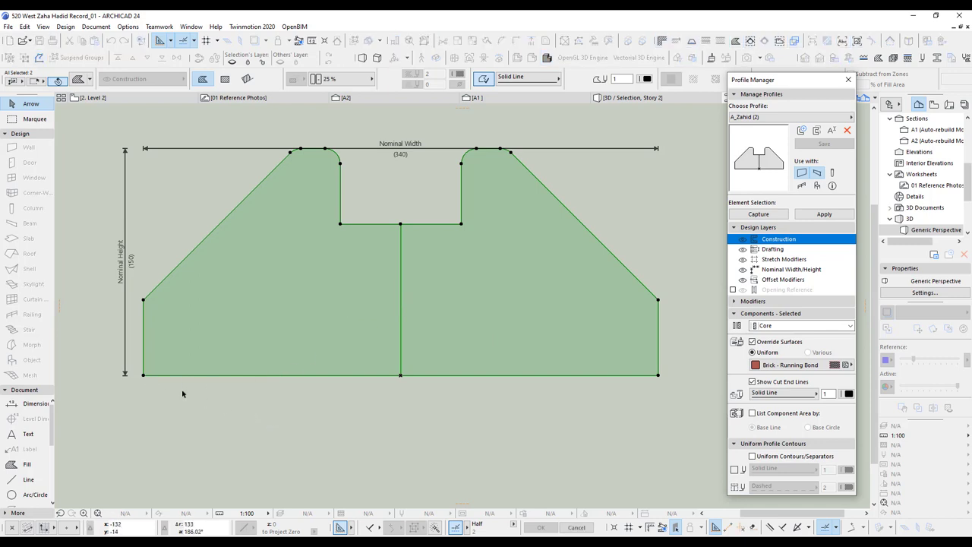
{"action": "left_click_drag", "start_coordinate": [144, 376], "coordinate": [400, 375]}
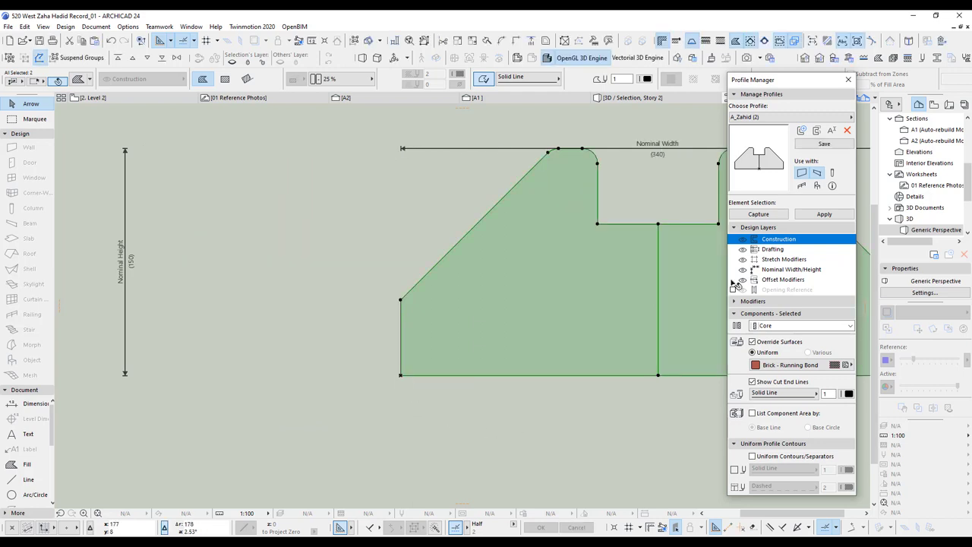
{"action": "left_click", "coordinate": [665, 188]}
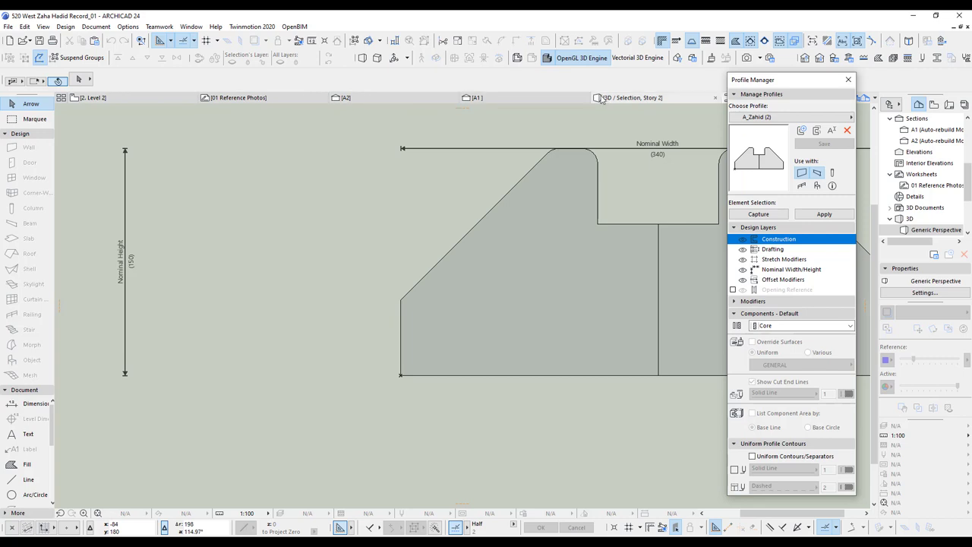
Step: Check the curved beam's profile offset in 3D and on the Level 2 plan, and compare it with the semicircle drawn in section A1
{"action": "left_click", "coordinate": [630, 98]}
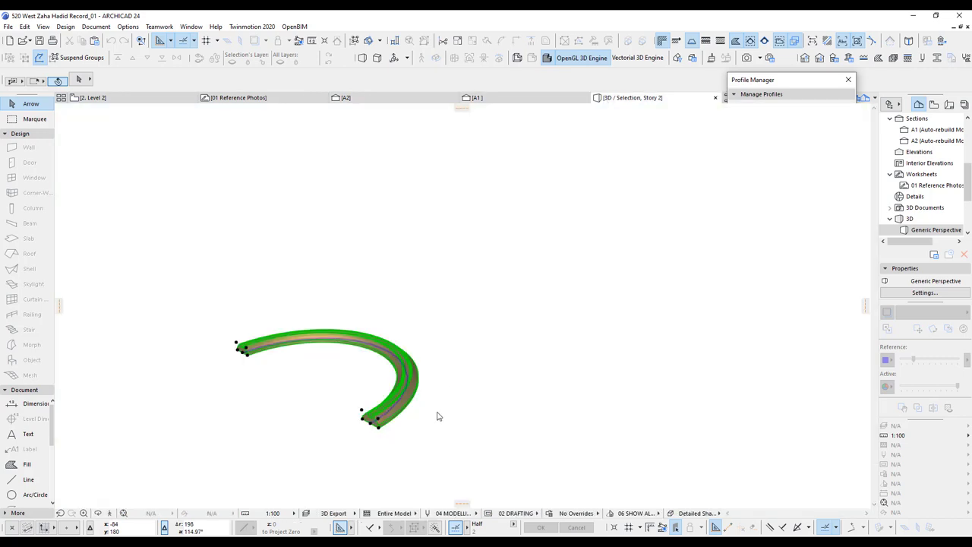
{"action": "left_click", "coordinate": [372, 427]}
{"action": "scroll", "coordinate": [374, 431], "scroll_direction": "up", "scroll_amount": 5}
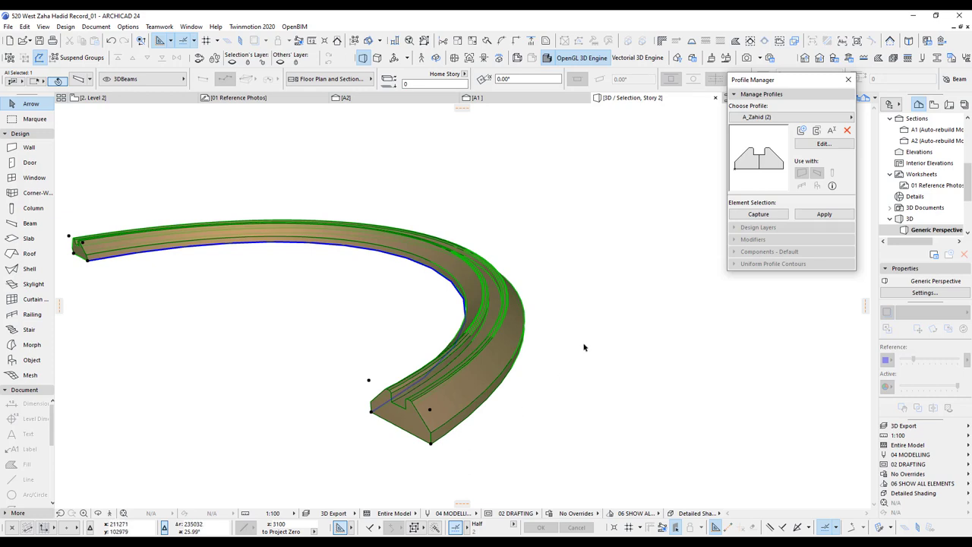
{"action": "key", "text": "F2"}
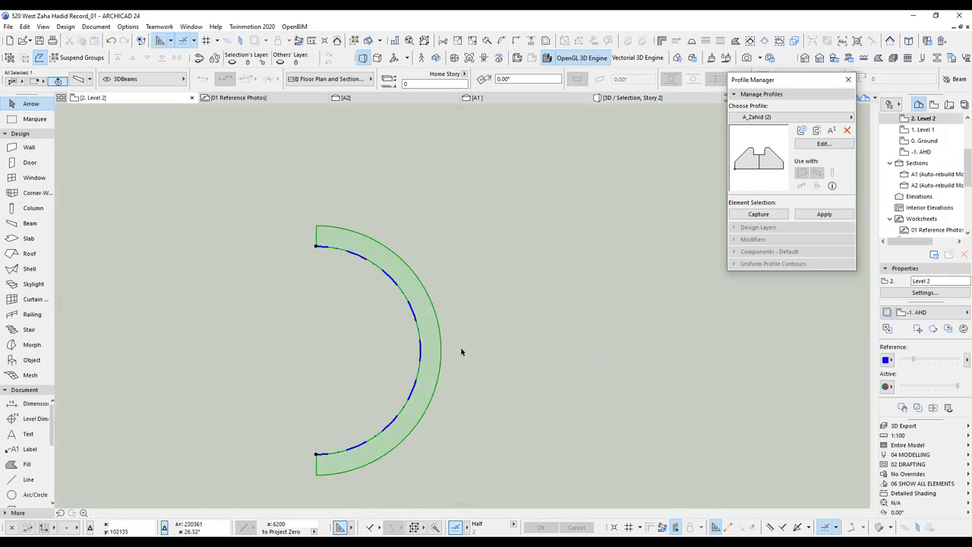
{"action": "scroll", "coordinate": [462, 352], "scroll_direction": "down", "scroll_amount": 3}
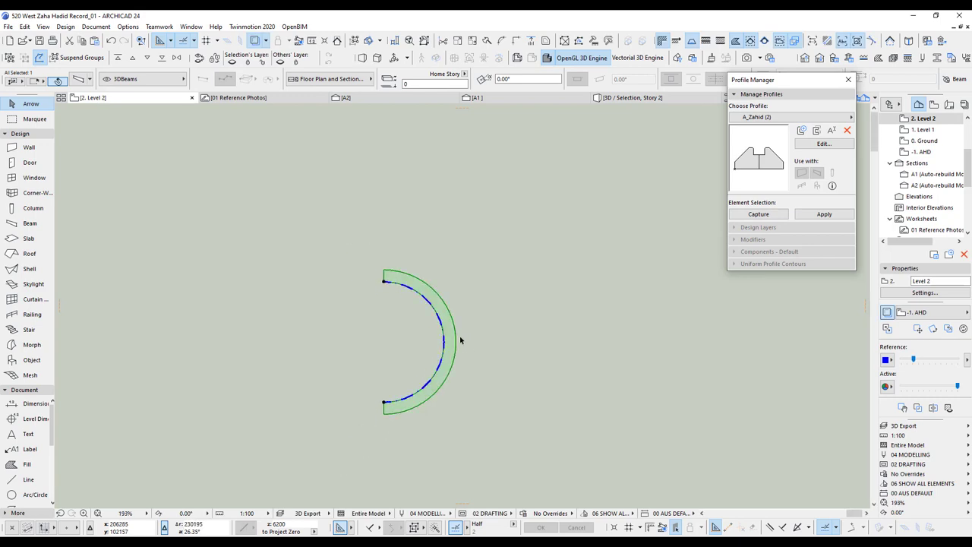
{"action": "scroll", "coordinate": [462, 334], "scroll_direction": "up", "scroll_amount": 2}
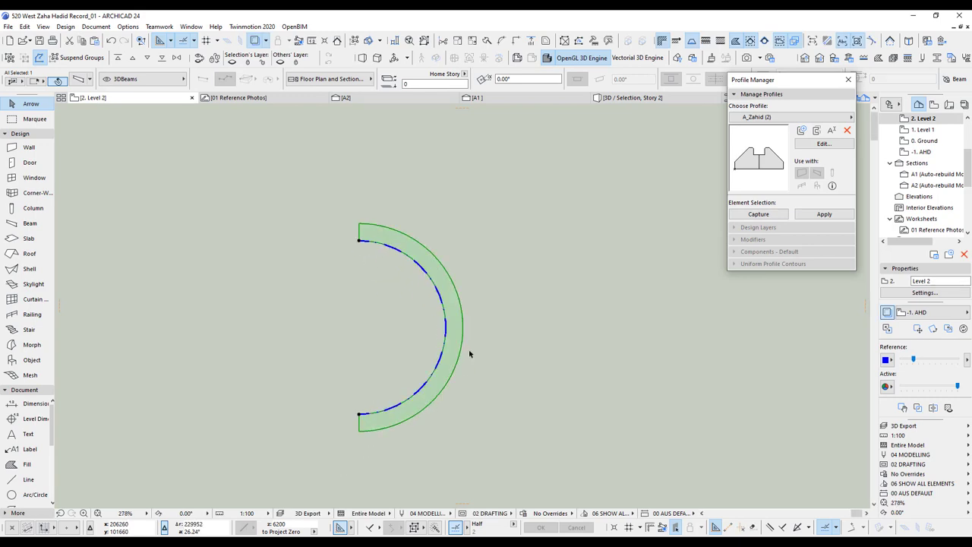
{"action": "left_click", "coordinate": [515, 95]}
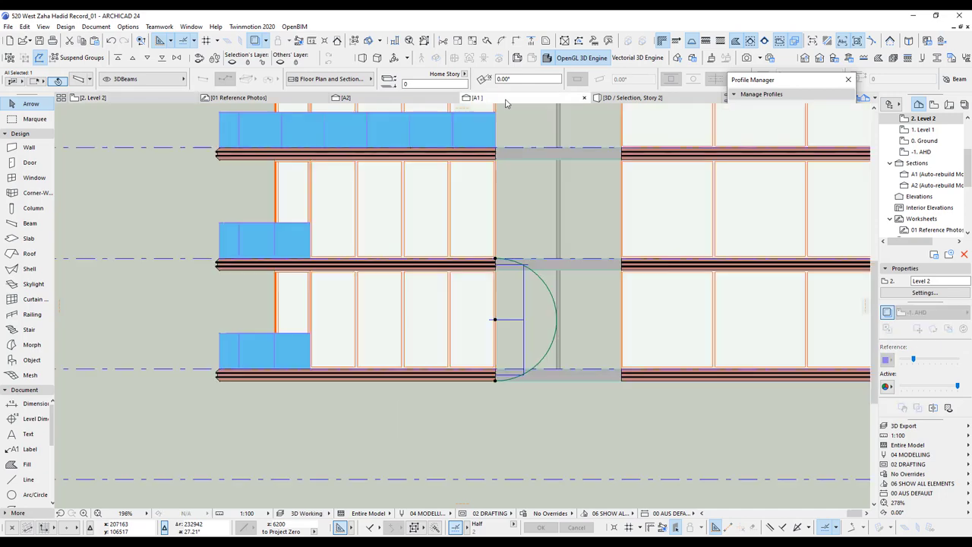
{"action": "scroll", "coordinate": [556, 311], "scroll_direction": "up", "scroll_amount": 5}
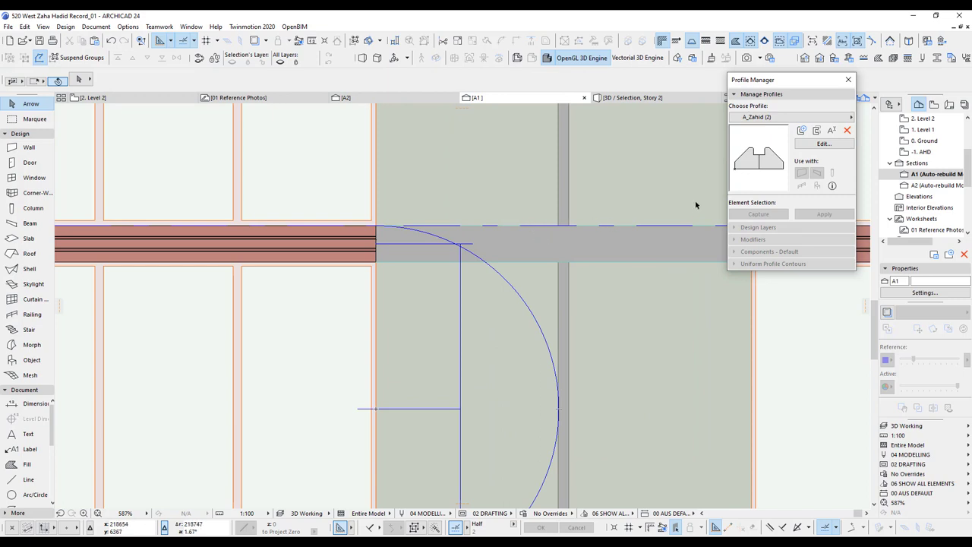
Step: Reopen the A_Zahid (2) profile, move both fills so their lower-right corner sits on the origin, and save it
{"action": "key", "text": "F2"}
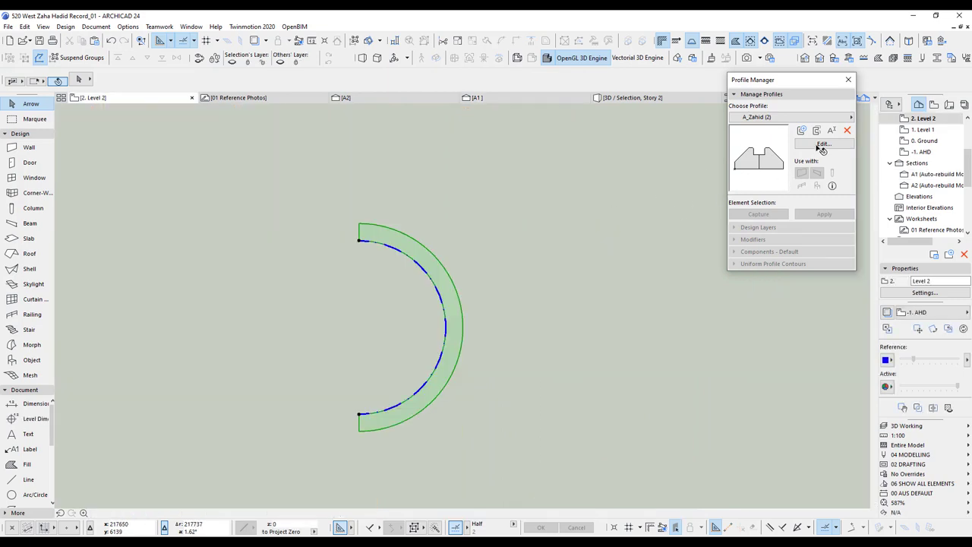
{"action": "left_click", "coordinate": [821, 145]}
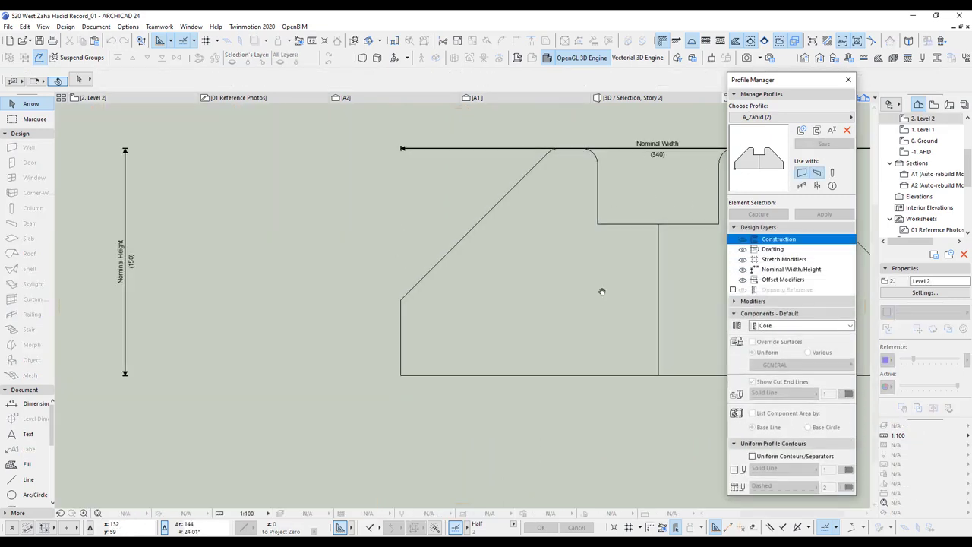
{"action": "left_click", "coordinate": [527, 284]}
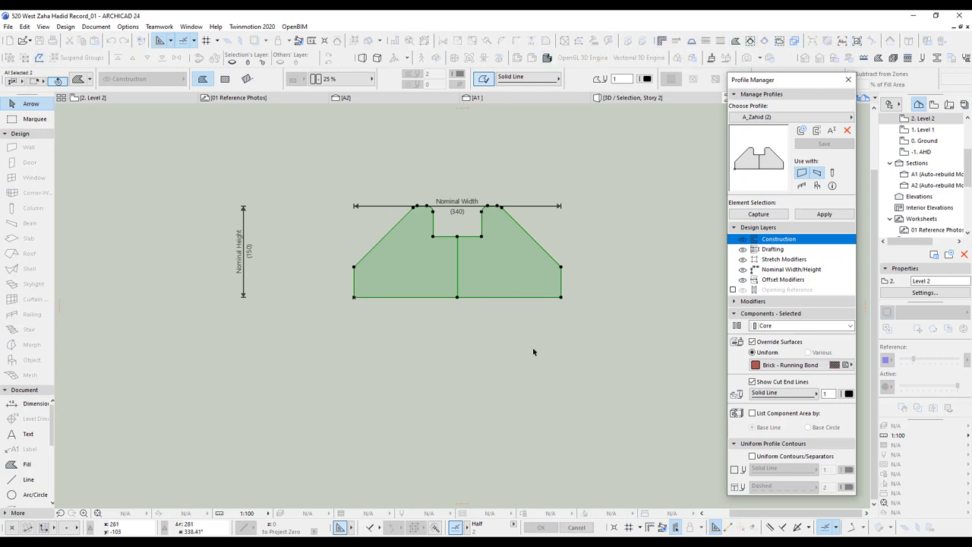
{"action": "left_click_drag", "start_coordinate": [562, 300], "coordinate": [373, 298]}
{"action": "left_click", "coordinate": [354, 297]}
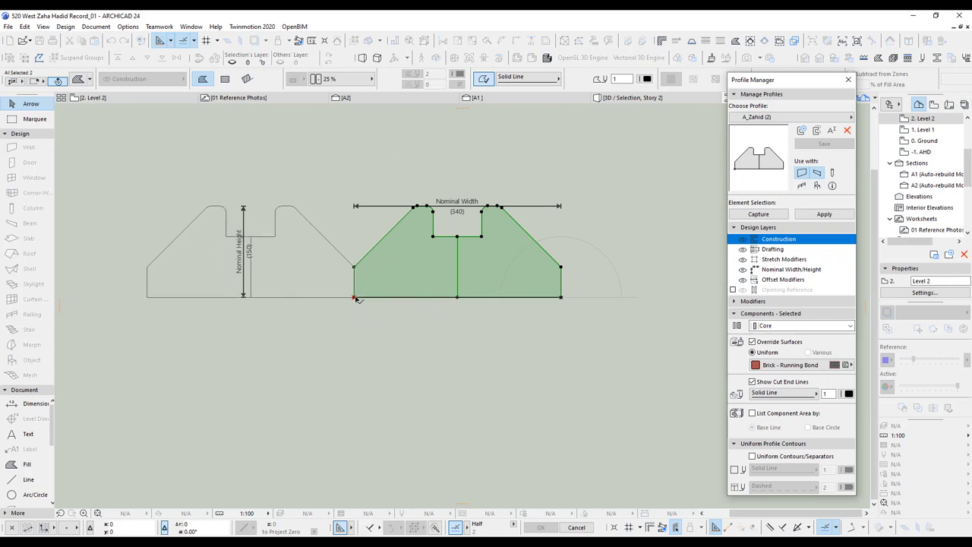
{"action": "left_click", "coordinate": [399, 341]}
{"action": "left_click", "coordinate": [834, 145]}
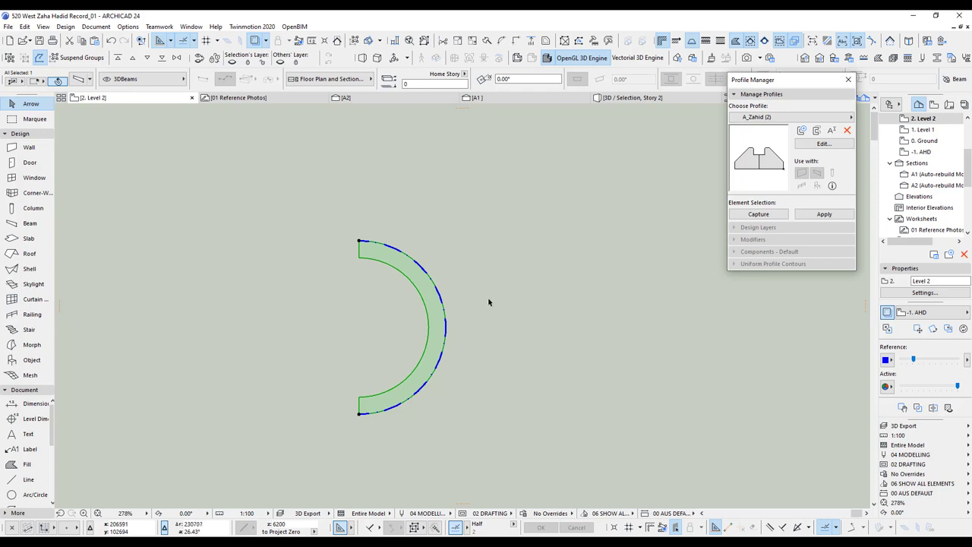
Step: Convert the curved beam on the Level 2 plan to a morph
{"action": "scroll", "coordinate": [448, 304], "scroll_direction": "down", "scroll_amount": 4}
{"action": "right_click", "coordinate": [447, 294]}
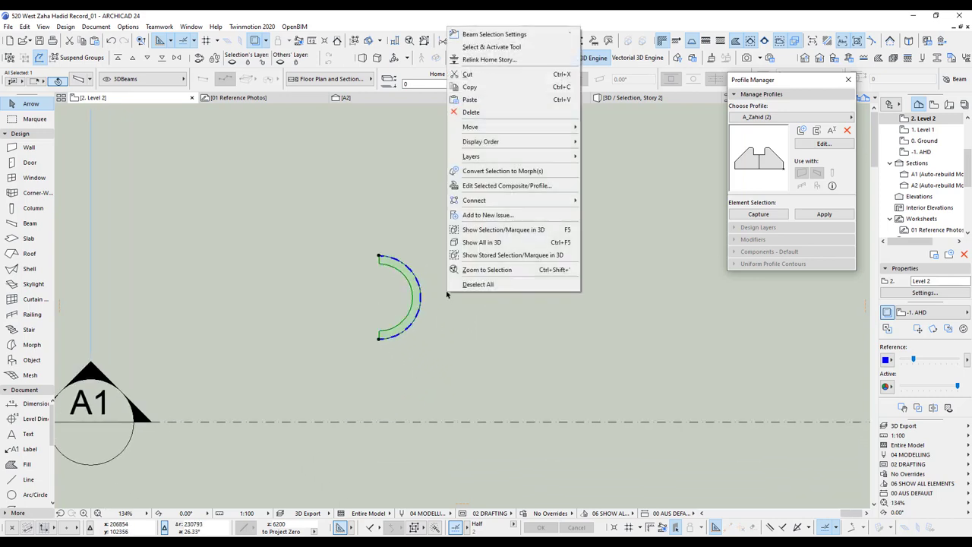
{"action": "left_click", "coordinate": [500, 170]}
{"action": "left_click", "coordinate": [540, 217]}
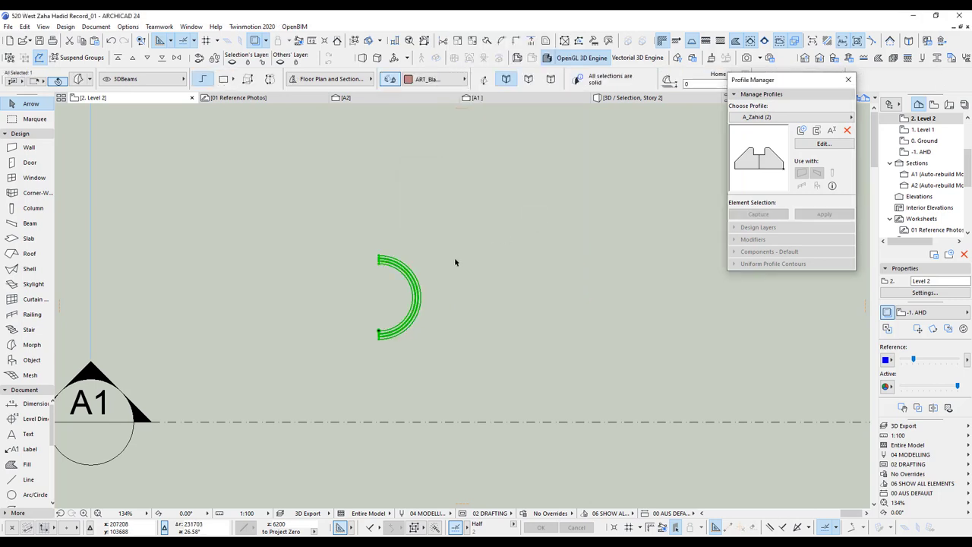
Step: Move the curved morph on the Level 2 plan to just in front of the building's front facade
{"action": "scroll", "coordinate": [455, 266], "scroll_direction": "down", "scroll_amount": 5}
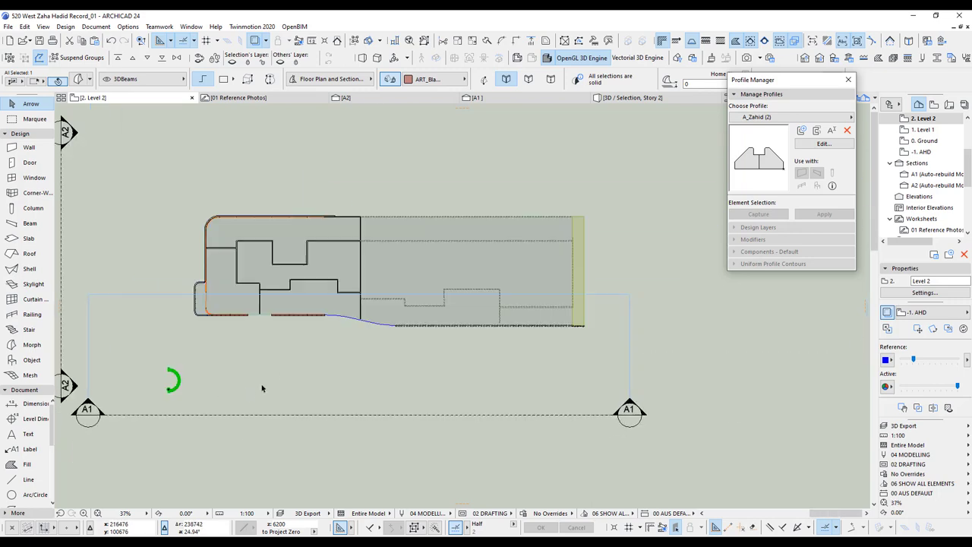
{"action": "key", "text": "ctrl+d"}
{"action": "left_click", "coordinate": [176, 385]}
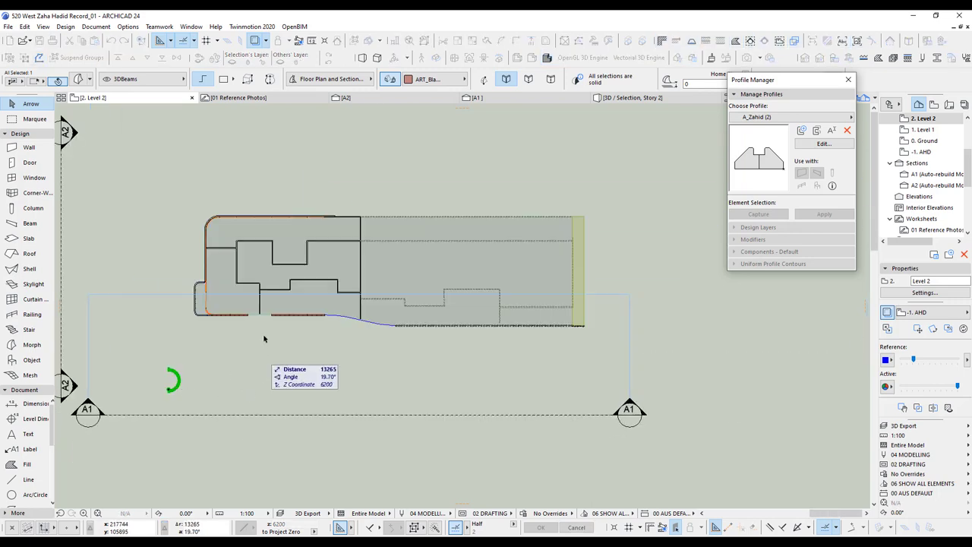
{"action": "left_click", "coordinate": [259, 338]}
{"action": "middle_click_drag", "start_coordinate": [169, 382], "coordinate": [325, 380]}
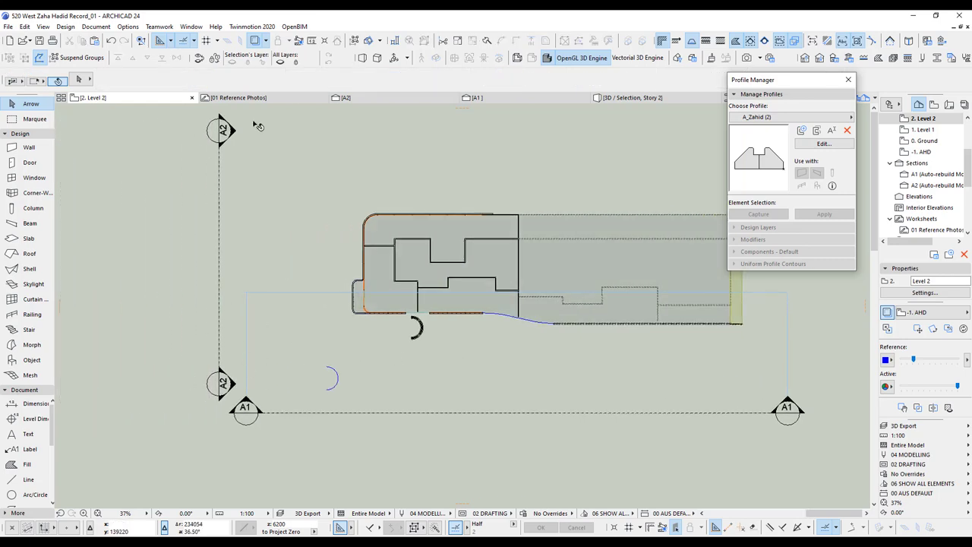
Step: Rotate the curved morph upright in section A2, pivoting about its outer lower corner
{"action": "left_click", "coordinate": [402, 98]}
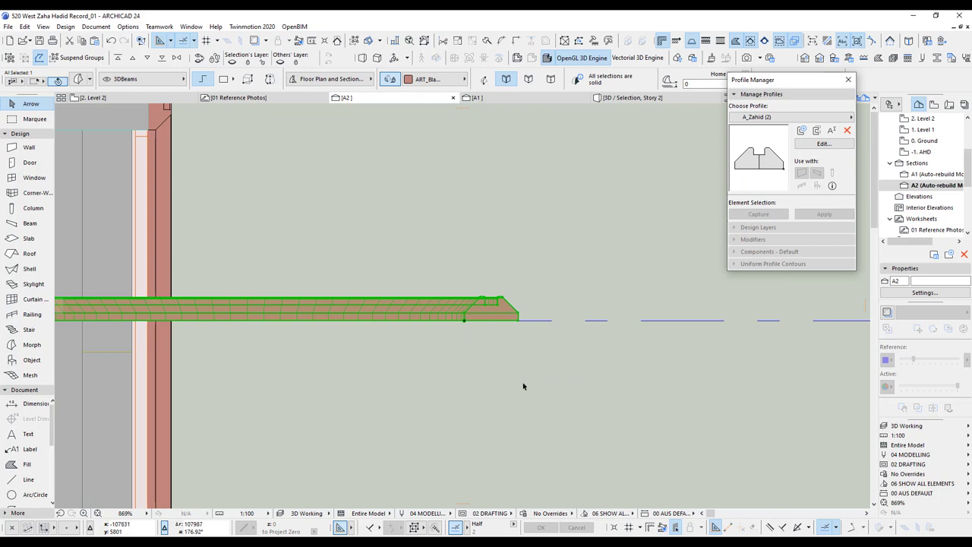
{"action": "key", "text": "ctrl+e"}
{"action": "left_click", "coordinate": [518, 321]}
{"action": "left_click", "coordinate": [411, 321]}
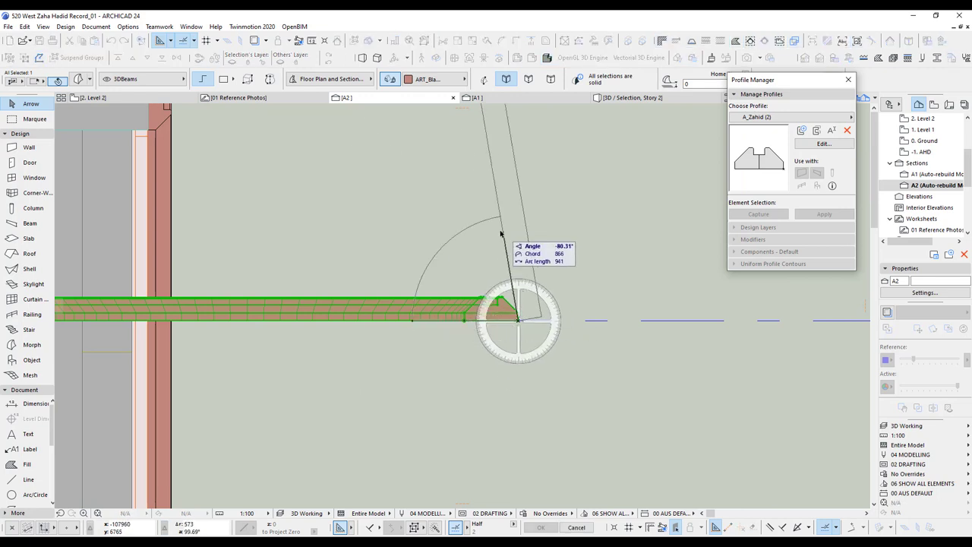
{"action": "left_click", "coordinate": [519, 193]}
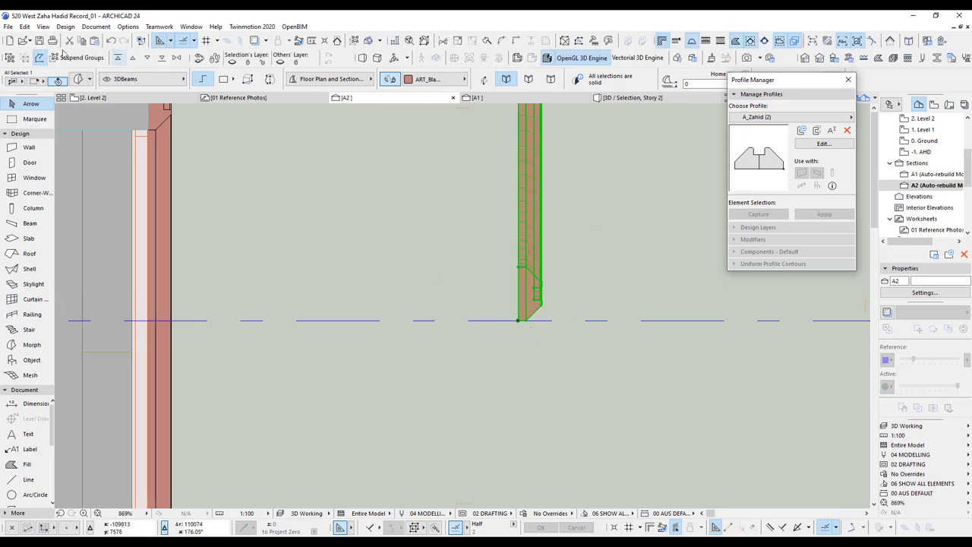
{"action": "scroll", "coordinate": [512, 371], "scroll_direction": "down", "scroll_amount": 4}
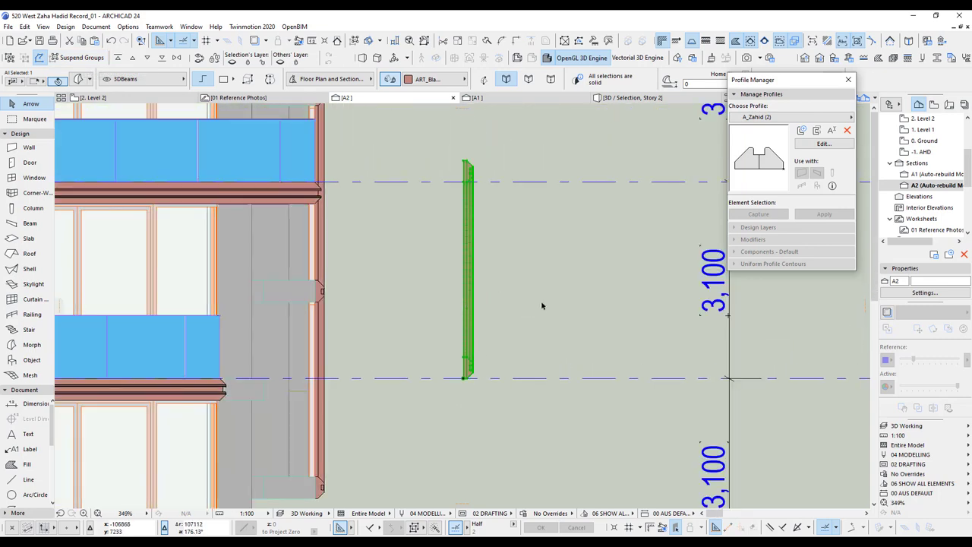
Step: In section A1, move the curved morph so its lower outer corner meets the bottom end corner of the Level 2 facade beam
{"action": "left_click", "coordinate": [481, 98]}
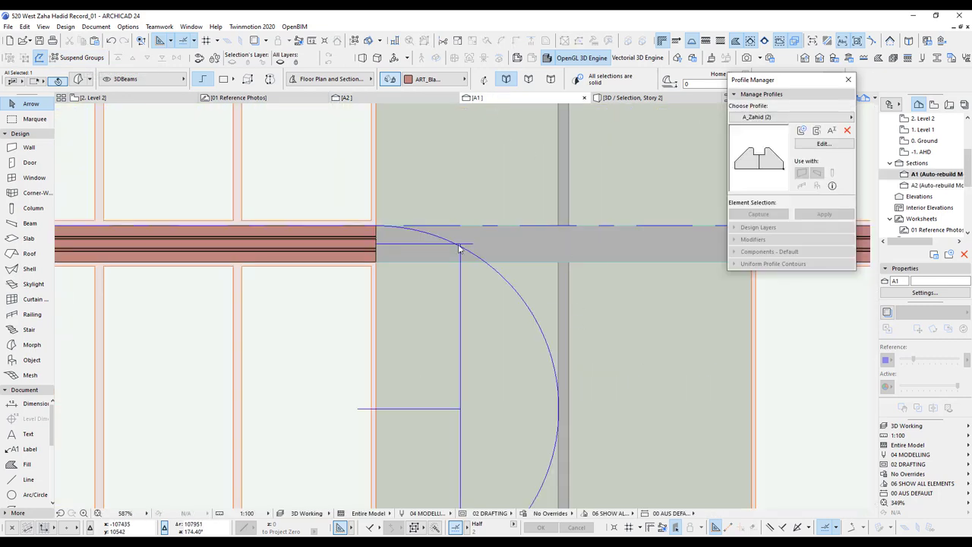
{"action": "scroll", "coordinate": [441, 260], "scroll_direction": "down", "scroll_amount": 6}
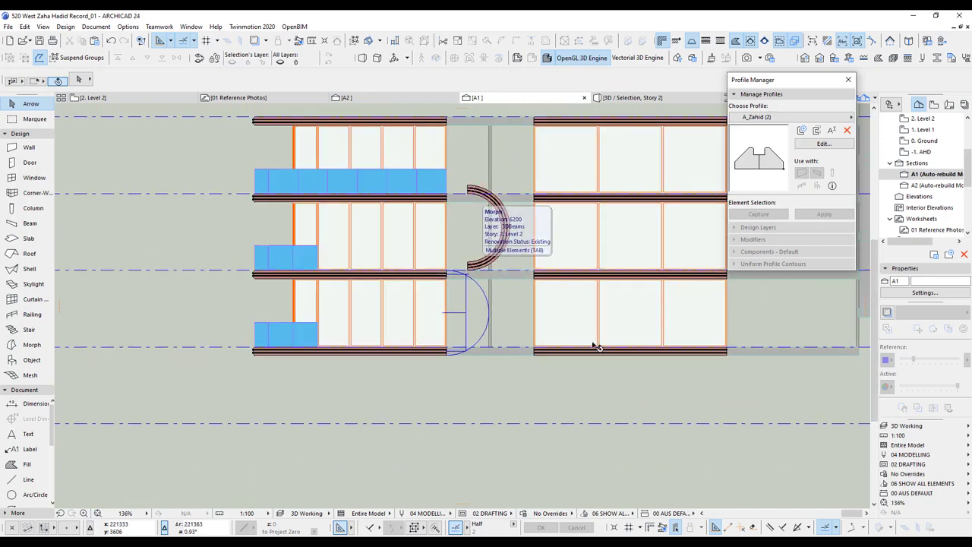
{"action": "scroll", "coordinate": [666, 351], "scroll_direction": "down", "scroll_amount": 2}
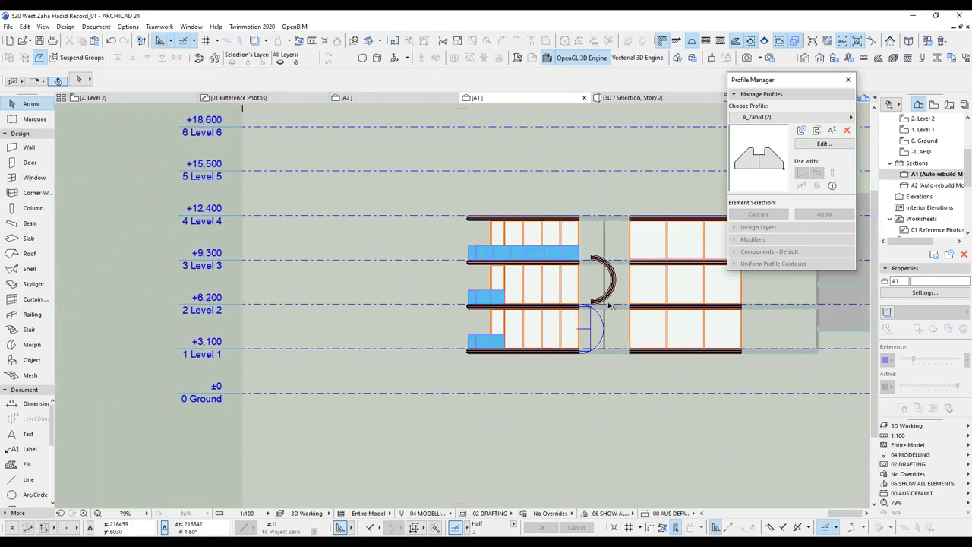
{"action": "scroll", "coordinate": [598, 307], "scroll_direction": "up", "scroll_amount": 7}
{"action": "left_click", "coordinate": [521, 296]}
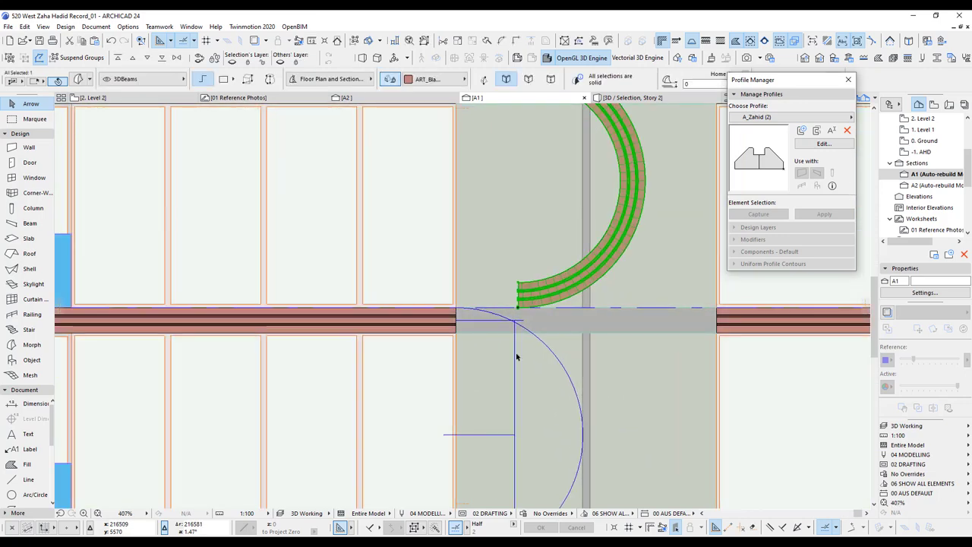
{"action": "scroll", "coordinate": [527, 305], "scroll_direction": "up", "scroll_amount": 2}
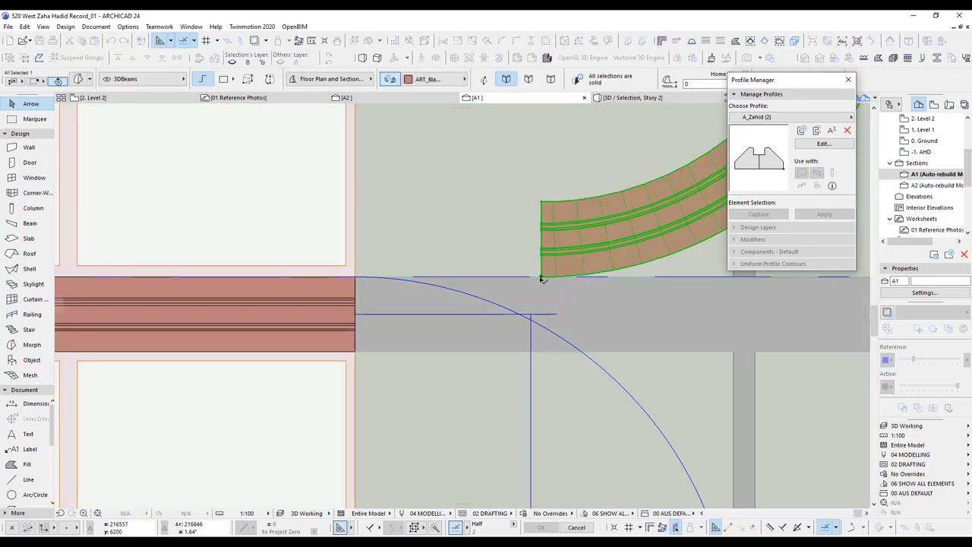
{"action": "left_click", "coordinate": [541, 277]}
{"action": "left_click", "coordinate": [355, 350]}
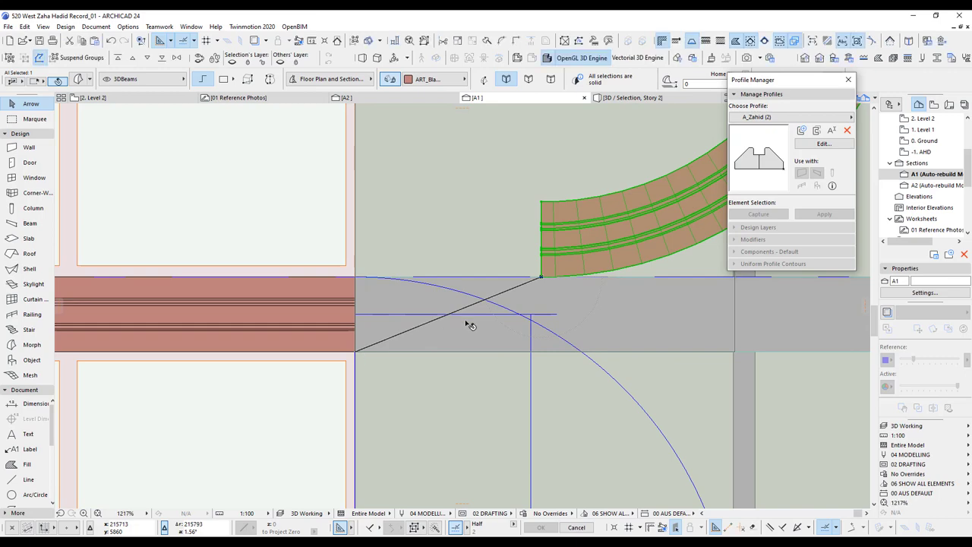
Step: Open the Level 1 floor plan, select the curved morph in front of the facade and check its home story in its settings
{"action": "key", "text": "F2"}
{"action": "key", "text": "Escape"}
{"action": "scroll", "coordinate": [408, 314], "scroll_direction": "up", "scroll_amount": 4}
{"action": "scroll", "coordinate": [435, 340], "scroll_direction": "up", "scroll_amount": 3}
{"action": "scroll", "coordinate": [425, 323], "scroll_direction": "down", "scroll_amount": 2}
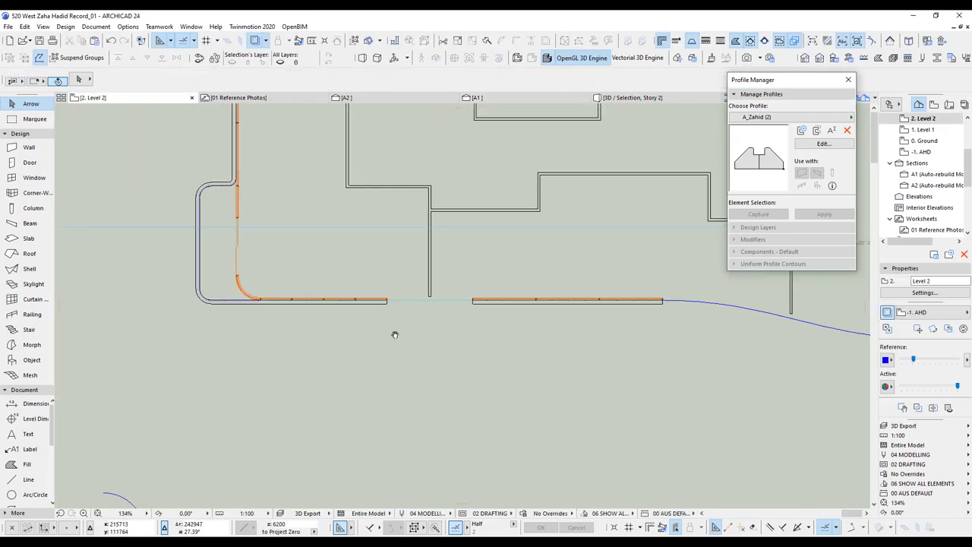
{"action": "middle_click_drag", "start_coordinate": [417, 330], "coordinate": [353, 342]}
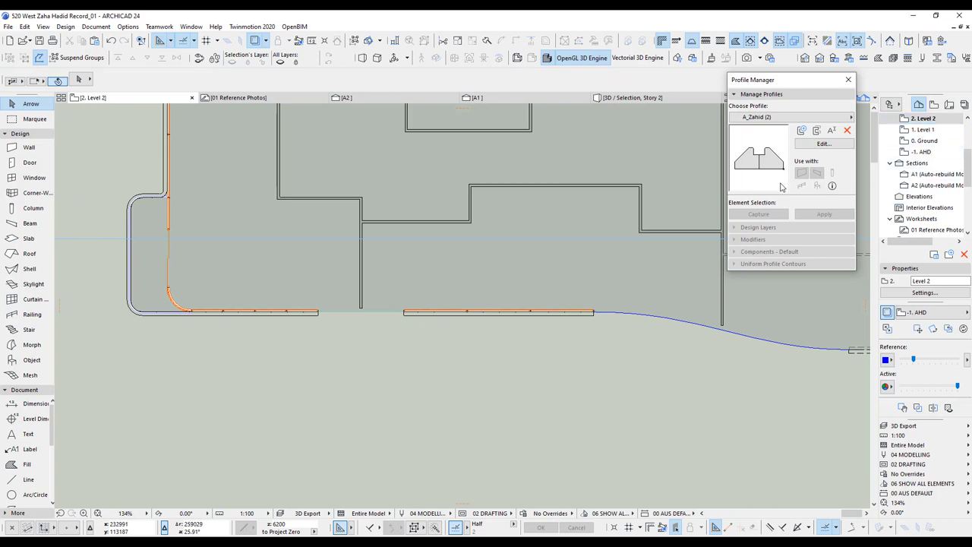
{"action": "double_click", "coordinate": [928, 130]}
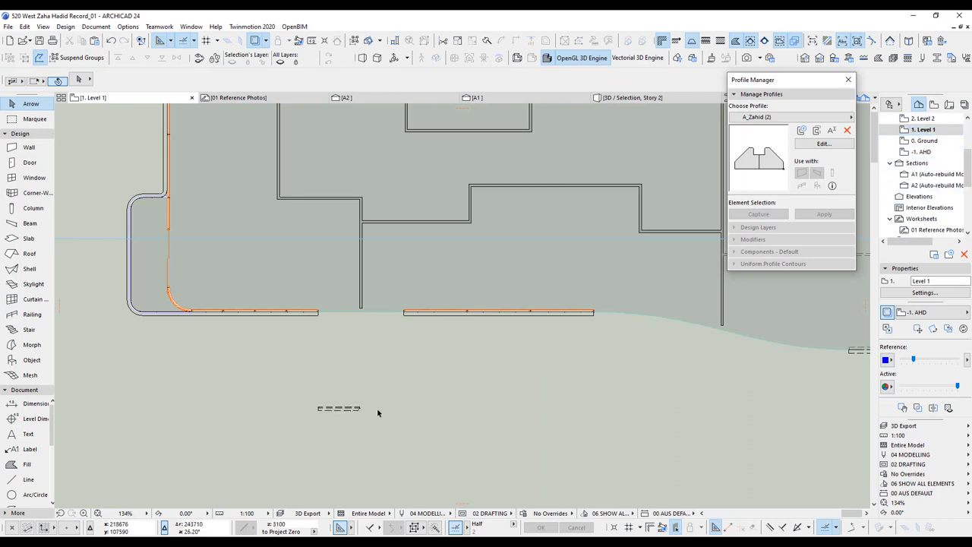
{"action": "left_click", "coordinate": [363, 409]}
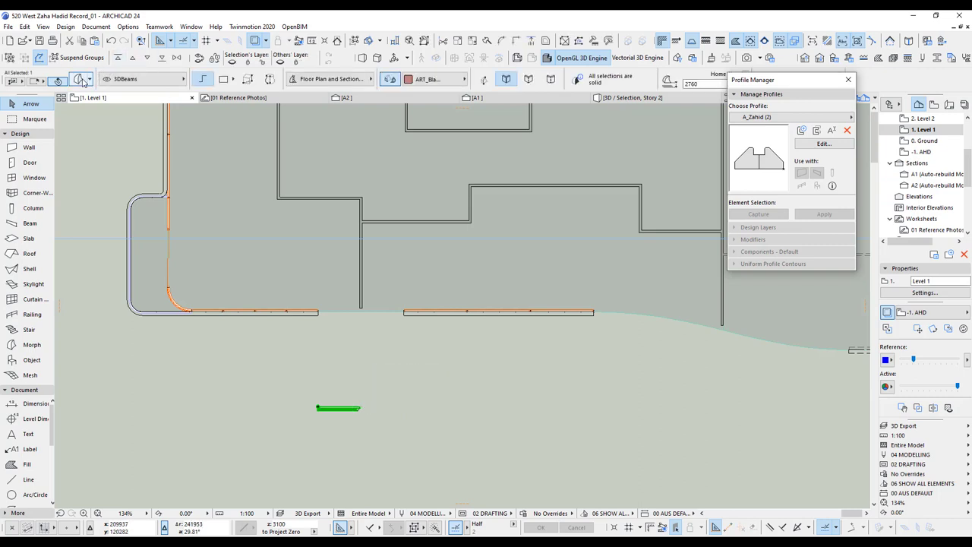
{"action": "left_click", "coordinate": [80, 80]}
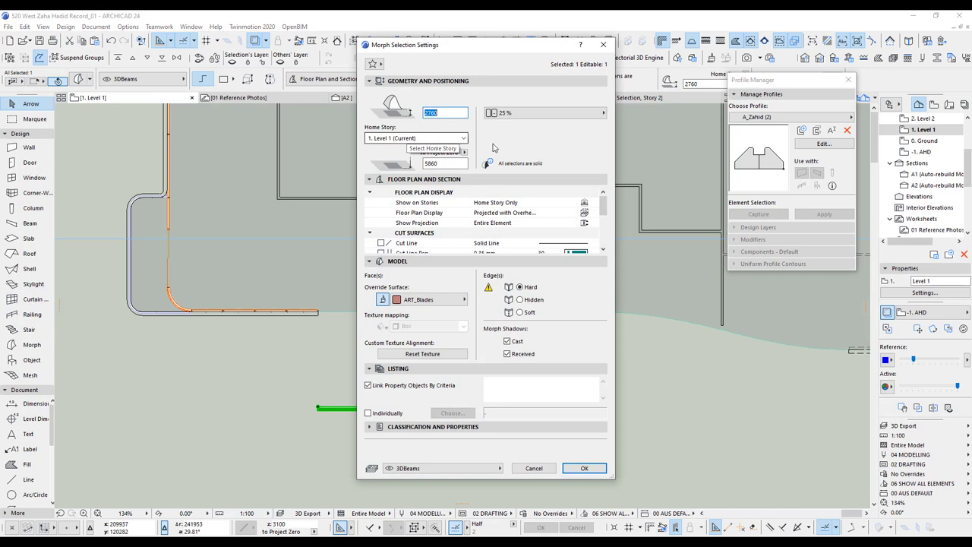
{"action": "left_click", "coordinate": [551, 472]}
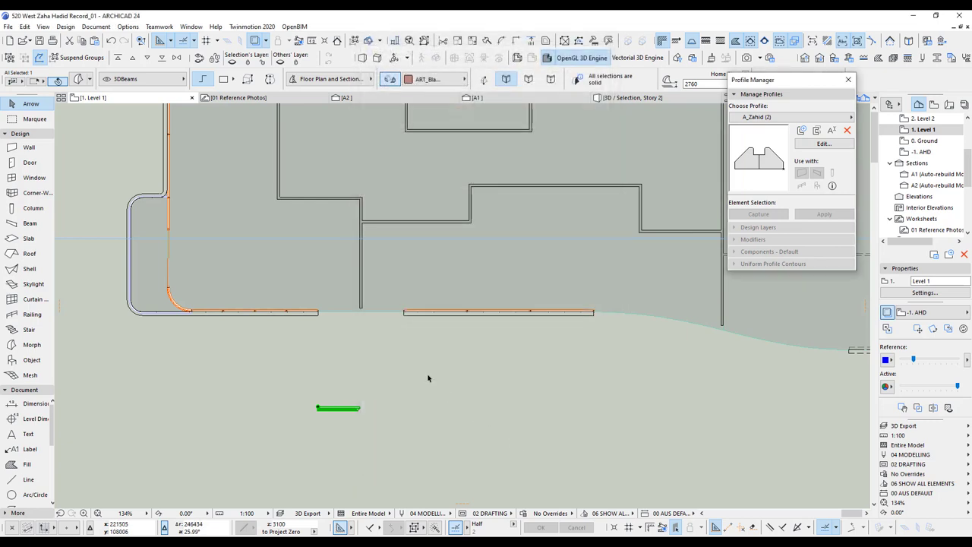
Step: On the Level 1 plan, move the curved morph by its inner corner to the back end corner of the facade beam
{"action": "scroll", "coordinate": [344, 387], "scroll_direction": "up", "scroll_amount": 4}
{"action": "key", "text": "ctrl+d"}
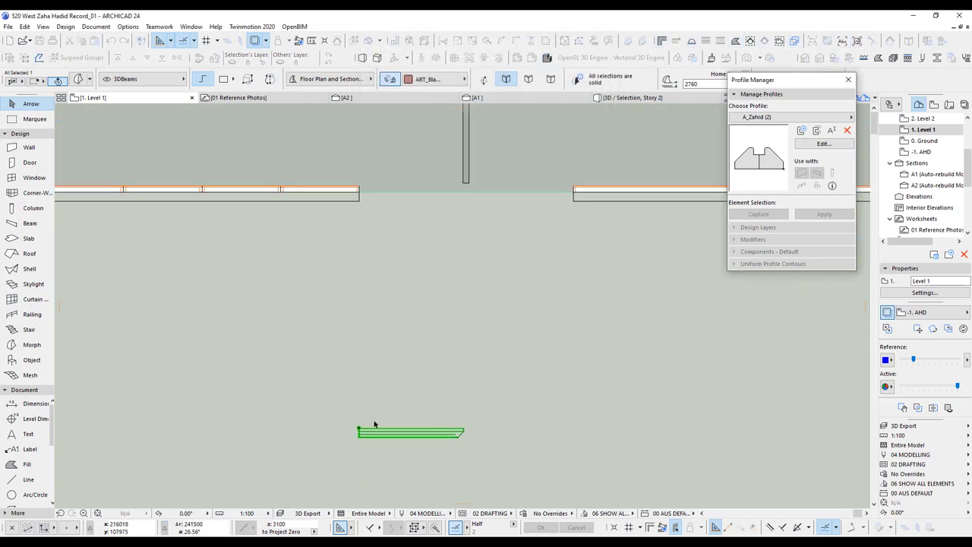
{"action": "left_click", "coordinate": [359, 428]}
{"action": "scroll", "coordinate": [365, 203], "scroll_direction": "up", "scroll_amount": 3}
{"action": "middle_click_drag", "start_coordinate": [366, 203], "coordinate": [362, 312]}
{"action": "scroll", "coordinate": [360, 309], "scroll_direction": "up", "scroll_amount": 3}
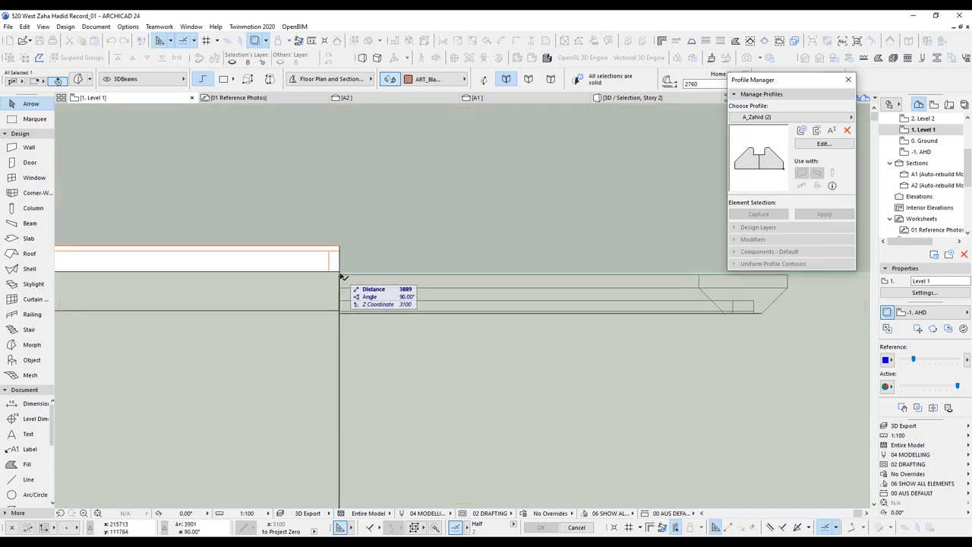
{"action": "left_click", "coordinate": [339, 271]}
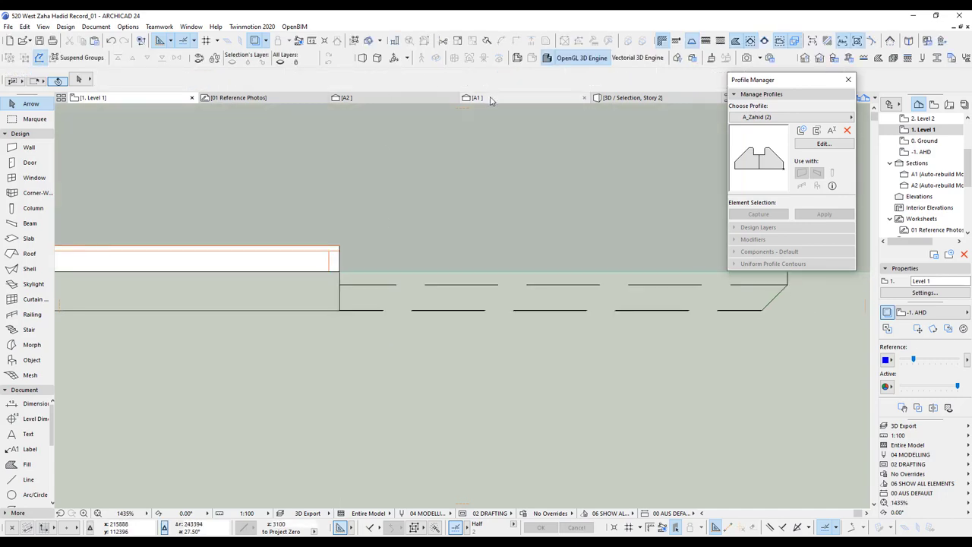
Step: Check in section A1 how the curved morph meets the floor beams, and review its home story and elevation settings
{"action": "left_click", "coordinate": [477, 98]}
{"action": "scroll", "coordinate": [435, 387], "scroll_direction": "down", "scroll_amount": 5}
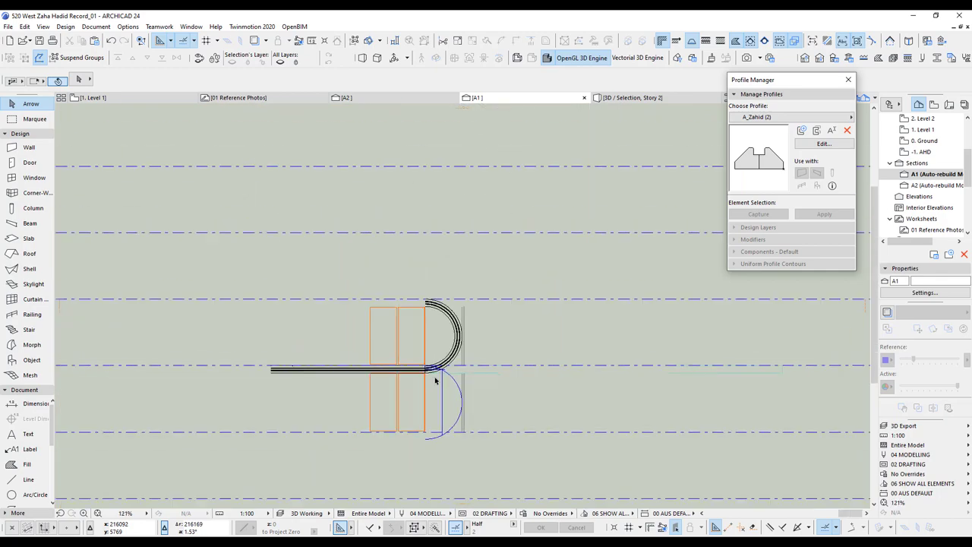
{"action": "scroll", "coordinate": [329, 402], "scroll_direction": "down", "scroll_amount": 3}
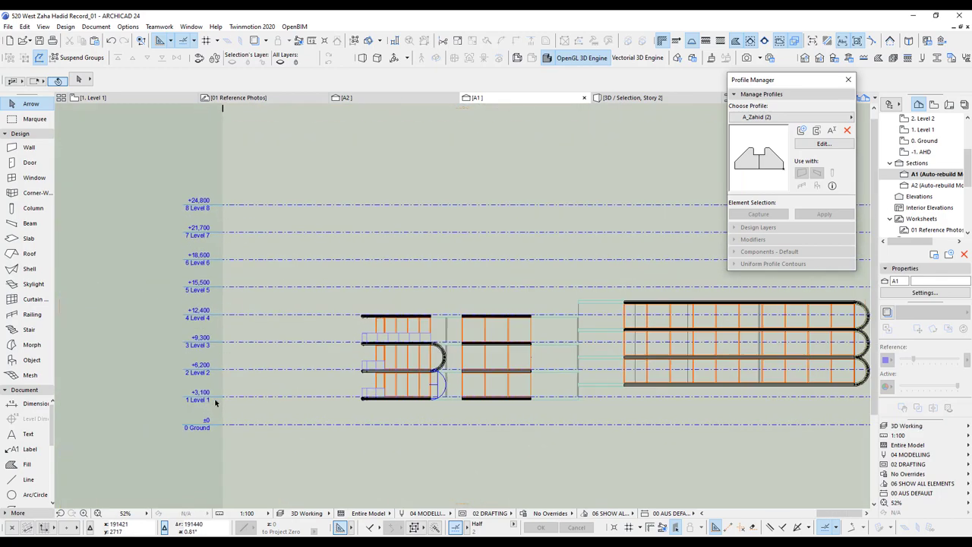
{"action": "scroll", "coordinate": [155, 395], "scroll_direction": "up", "scroll_amount": 3}
{"action": "scroll", "coordinate": [619, 350], "scroll_direction": "up", "scroll_amount": 5}
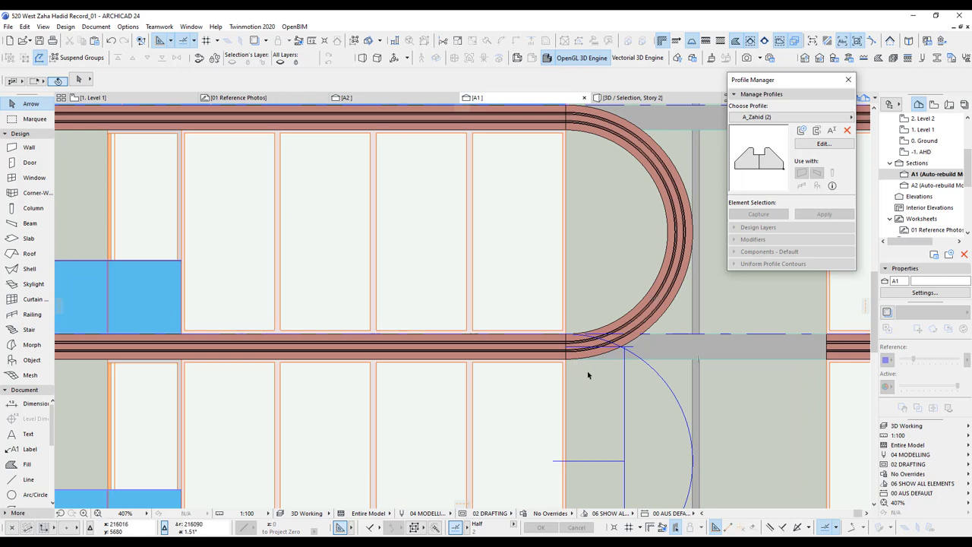
{"action": "left_click", "coordinate": [657, 307]}
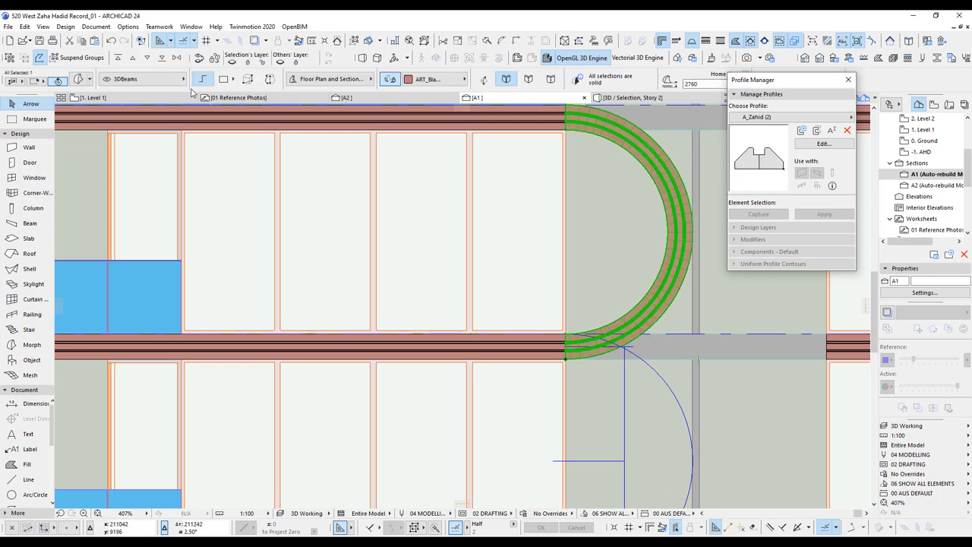
{"action": "left_click", "coordinate": [78, 80]}
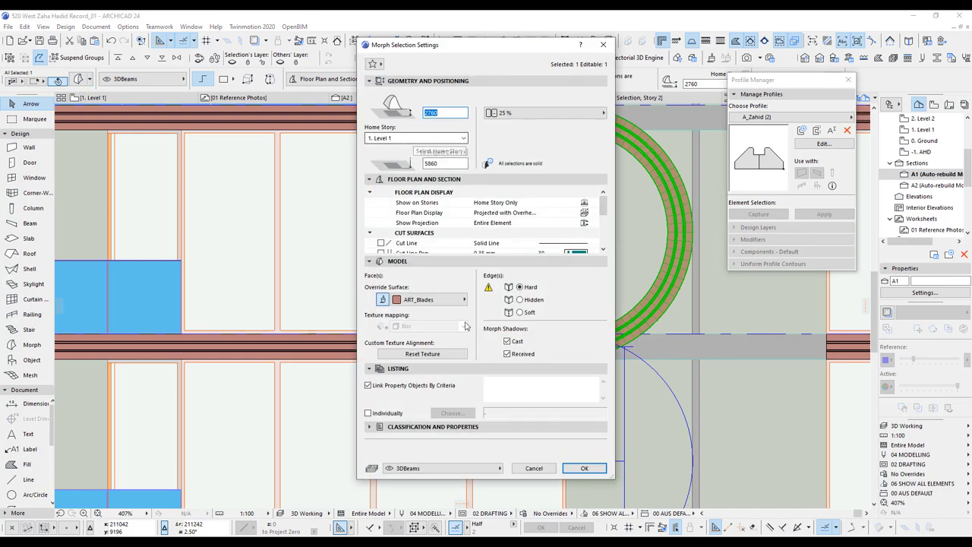
{"action": "left_click", "coordinate": [534, 468]}
{"action": "scroll", "coordinate": [489, 390], "scroll_direction": "down", "scroll_amount": 6}
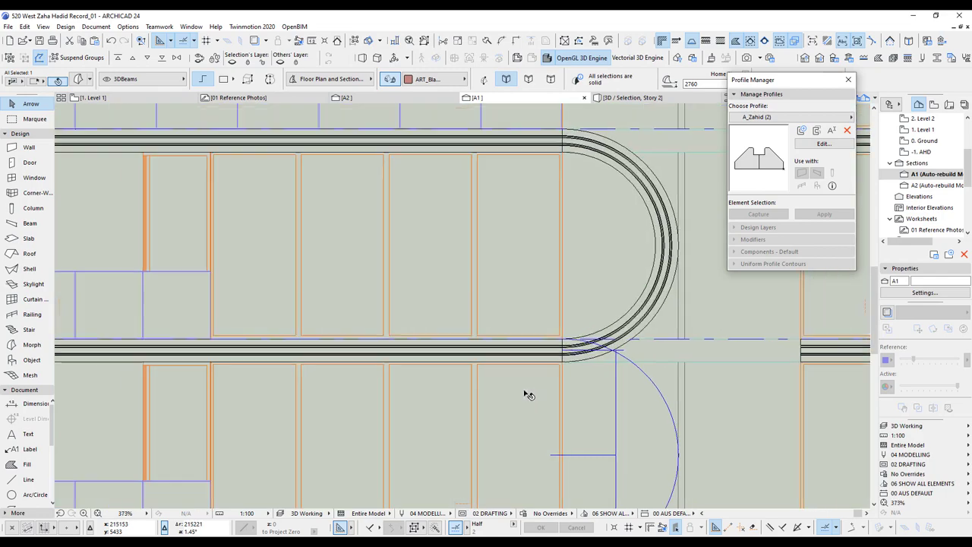
{"action": "key", "text": "Escape"}
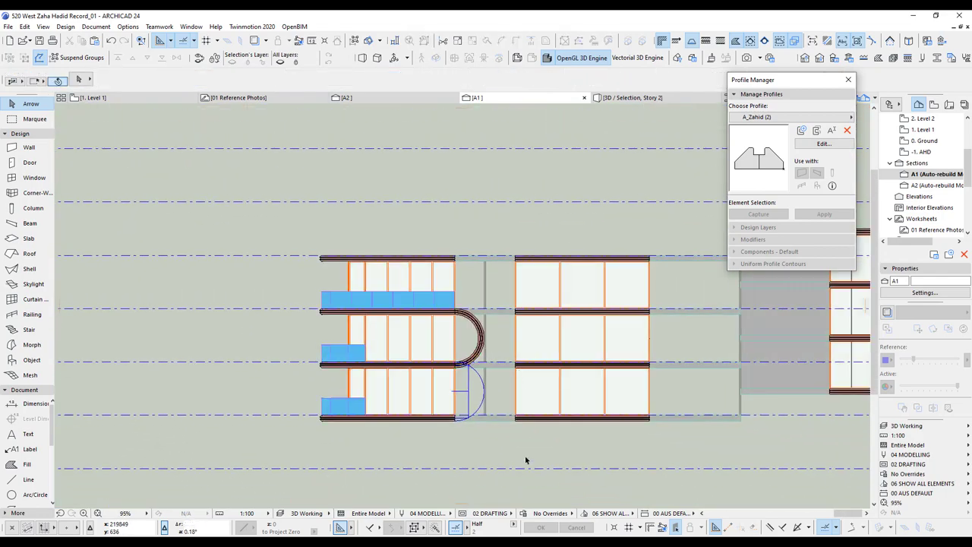
Step: Show the whole model in 3D and examine the curved link's fit to the facade beams there and in section A1
{"action": "key", "text": "F5"}
{"action": "middle_click_drag", "start_coordinate": [479, 157], "coordinate": [455, 278]}
{"action": "scroll", "coordinate": [454, 314], "scroll_direction": "up", "scroll_amount": 2}
{"action": "middle_click_drag", "start_coordinate": [454, 317], "coordinate": [401, 278], "text": "shift"}
{"action": "key", "text": "F2"}
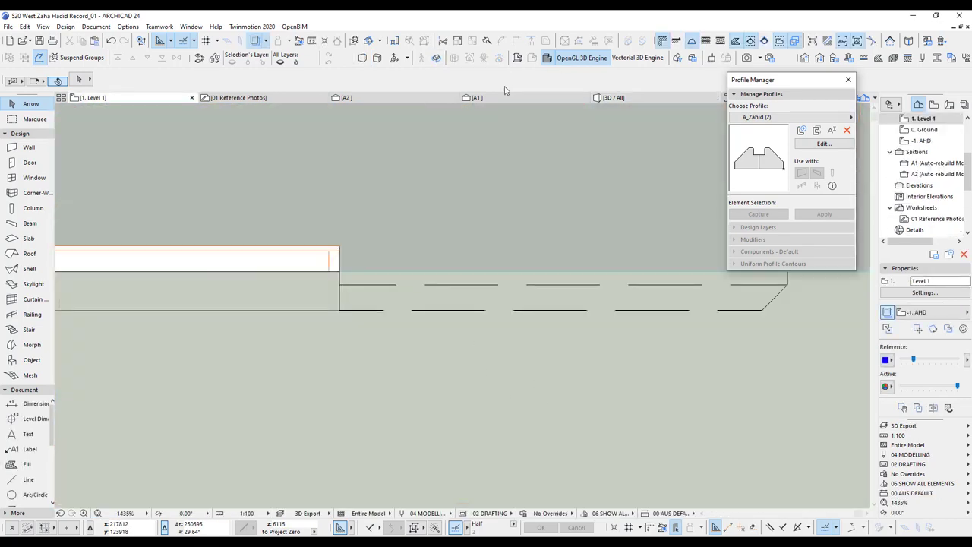
{"action": "left_click", "coordinate": [496, 98]}
{"action": "scroll", "coordinate": [422, 370], "scroll_direction": "down", "scroll_amount": 5}
{"action": "scroll", "coordinate": [480, 344], "scroll_direction": "up", "scroll_amount": 3}
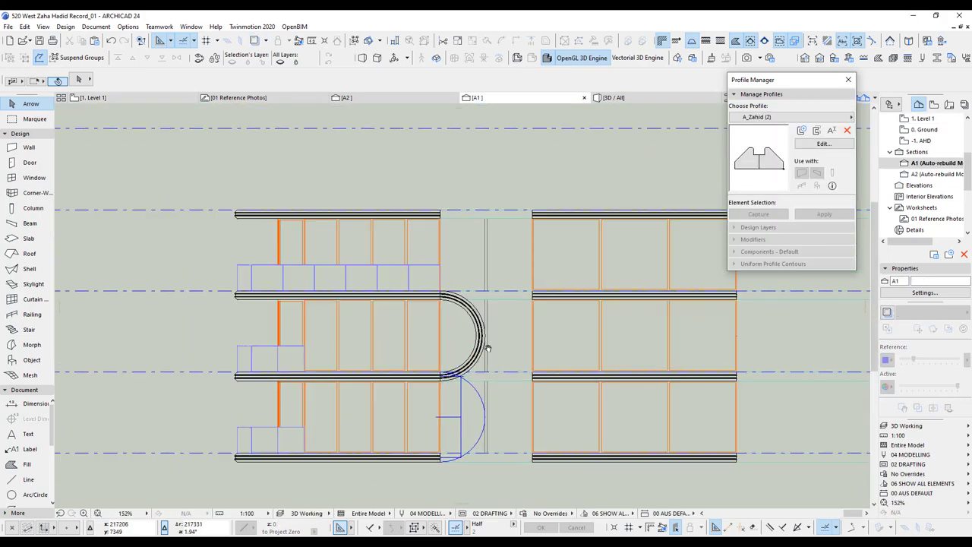
{"action": "left_click", "coordinate": [480, 337]}
{"action": "scroll", "coordinate": [517, 334], "scroll_direction": "up", "scroll_amount": 1}
{"action": "middle_click_drag", "start_coordinate": [517, 336], "coordinate": [486, 322]}
Step: On the Level 1 plan, mirror a copy of the curved morph about the centre line of the gap between the facade beams
{"action": "key", "text": "F2"}
{"action": "key", "text": "F2"}
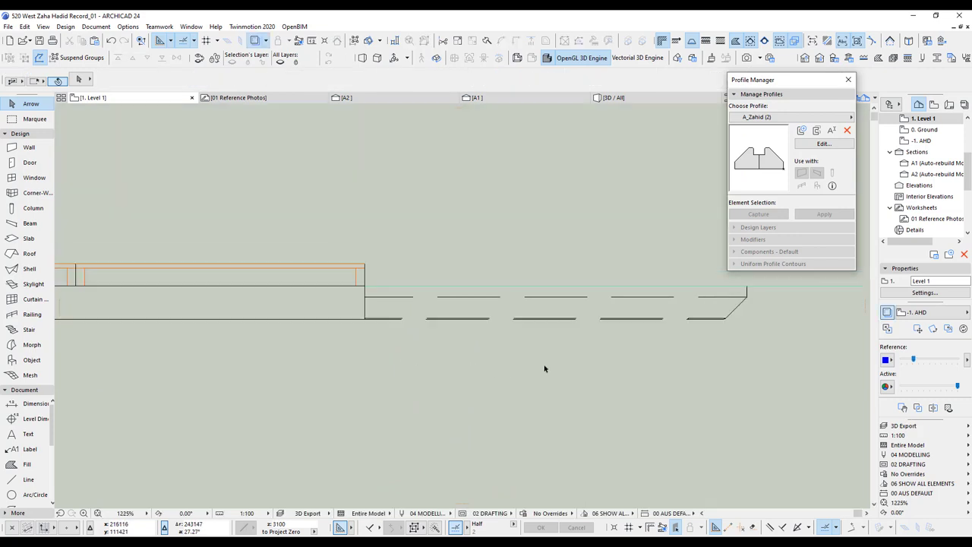
{"action": "left_click", "coordinate": [339, 340]}
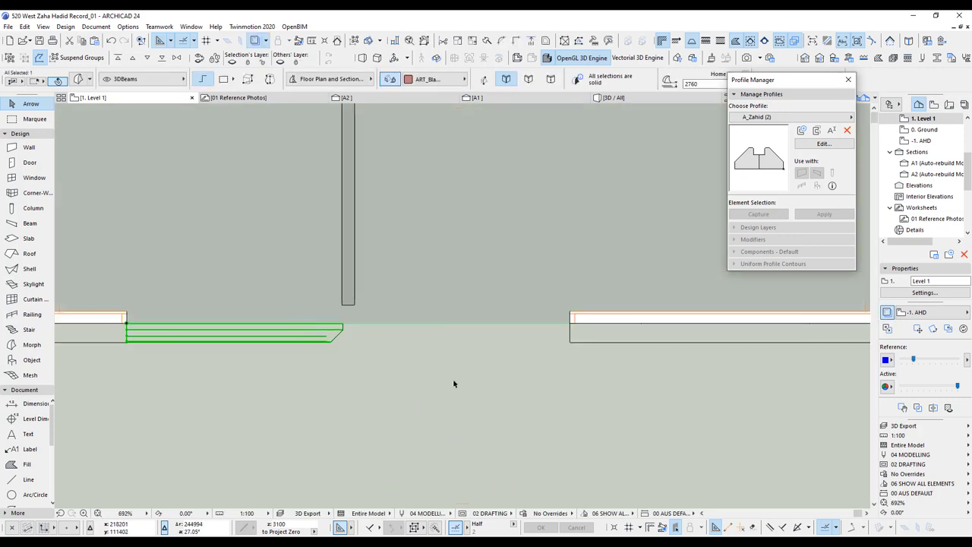
{"action": "middle_click_drag", "start_coordinate": [360, 346], "coordinate": [438, 327]}
{"action": "key", "text": "ctrl+shift+m"}
{"action": "left_click", "coordinate": [417, 348]}
{"action": "left_click", "coordinate": [419, 398]}
Step: Examine the mirrored pair of curved links in section A1 and from several angles in 3D
{"action": "scroll", "coordinate": [650, 339], "scroll_direction": "up", "scroll_amount": 4}
{"action": "left_click", "coordinate": [479, 97]}
{"action": "scroll", "coordinate": [507, 352], "scroll_direction": "up", "scroll_amount": 4}
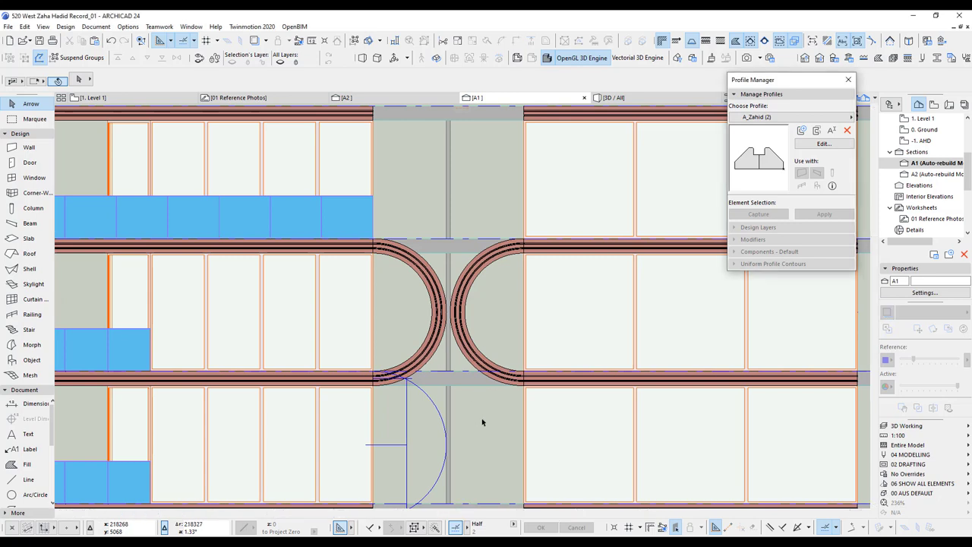
{"action": "key", "text": "F3"}
{"action": "middle_click_drag", "start_coordinate": [453, 261], "coordinate": [503, 351], "text": "shift"}
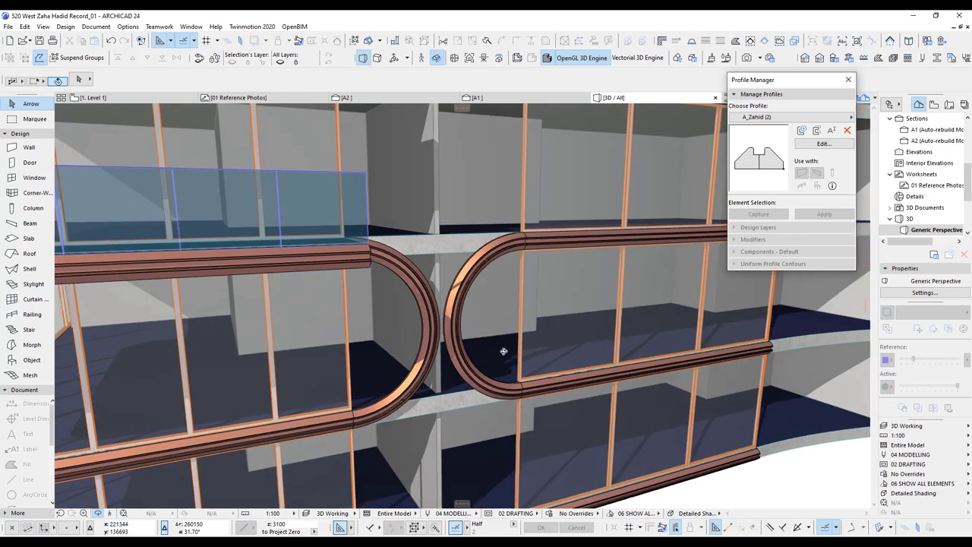
{"action": "scroll", "coordinate": [486, 280], "scroll_direction": "up", "scroll_amount": 3}
{"action": "middle_click_drag", "start_coordinate": [486, 280], "coordinate": [509, 312]}
{"action": "scroll", "coordinate": [510, 312], "scroll_direction": "up", "scroll_amount": 2}
{"action": "middle_click_drag", "start_coordinate": [432, 302], "coordinate": [391, 256], "text": "shift"}
{"action": "middle_click_drag", "start_coordinate": [413, 321], "coordinate": [501, 326], "text": "shift"}
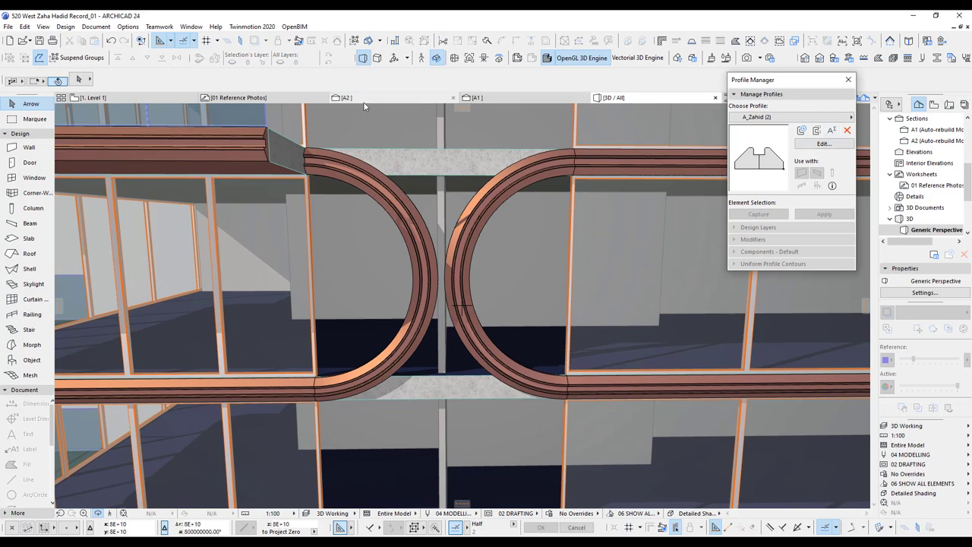
Step: In section A1, draw a closed rectangular morph across the gap between the two curved links, from the upper slab's underside to the lower slab's top
{"action": "left_click", "coordinate": [486, 99]}
{"action": "scroll", "coordinate": [486, 296], "scroll_direction": "up", "scroll_amount": 5}
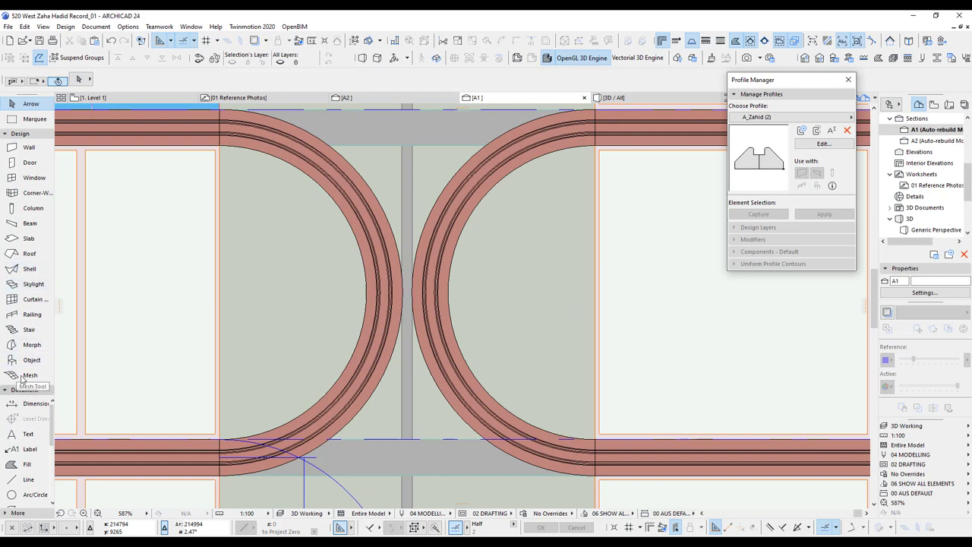
{"action": "left_click", "coordinate": [32, 344]}
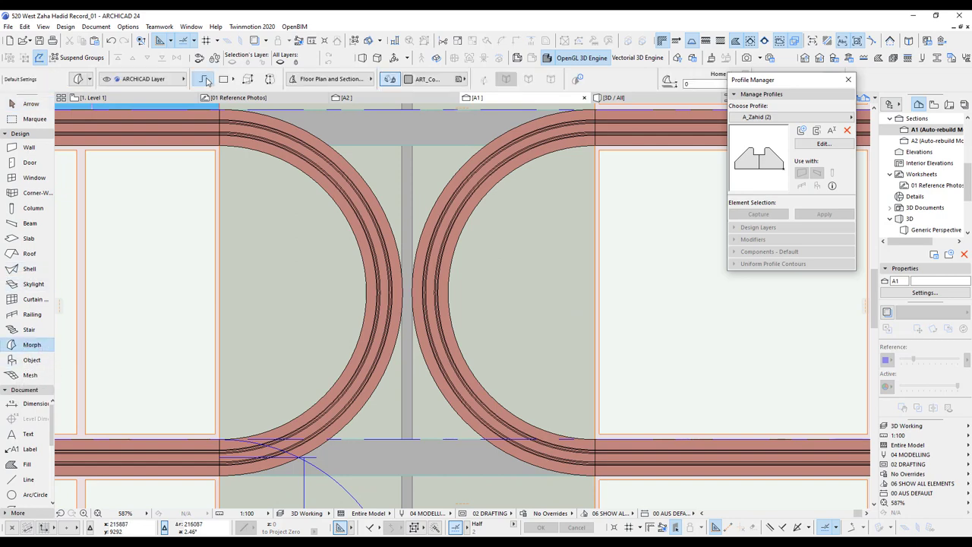
{"action": "scroll", "coordinate": [325, 143], "scroll_direction": "up", "scroll_amount": 3}
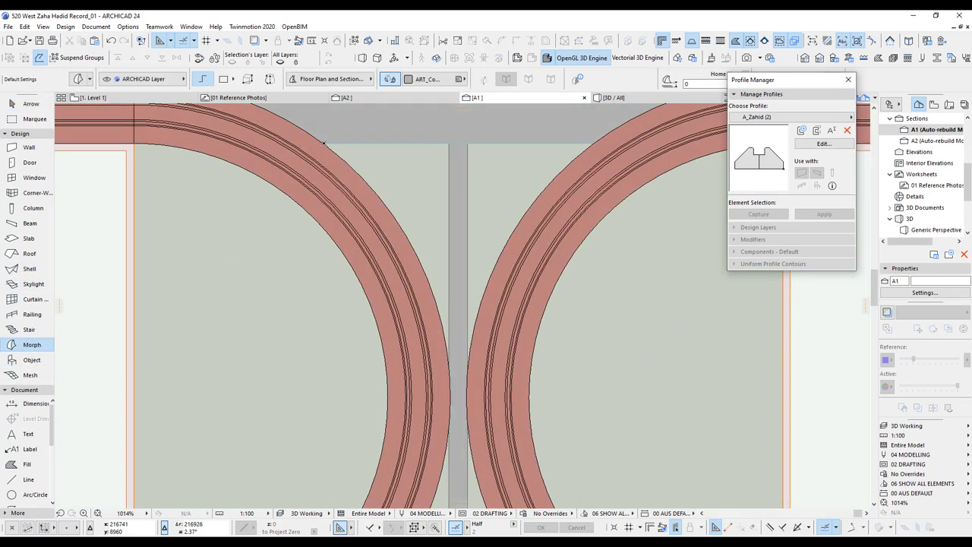
{"action": "left_click", "coordinate": [593, 143]}
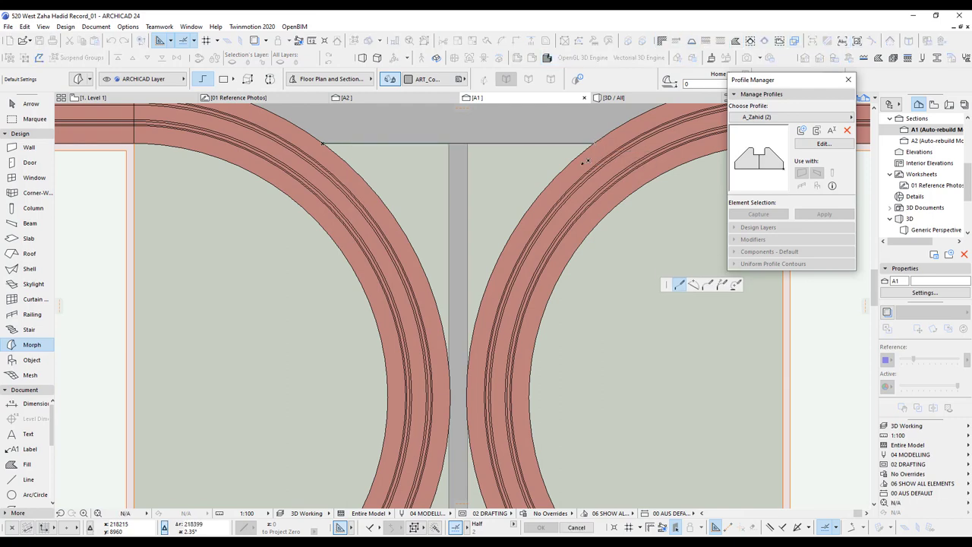
{"action": "scroll", "coordinate": [516, 391], "scroll_direction": "down", "scroll_amount": 2}
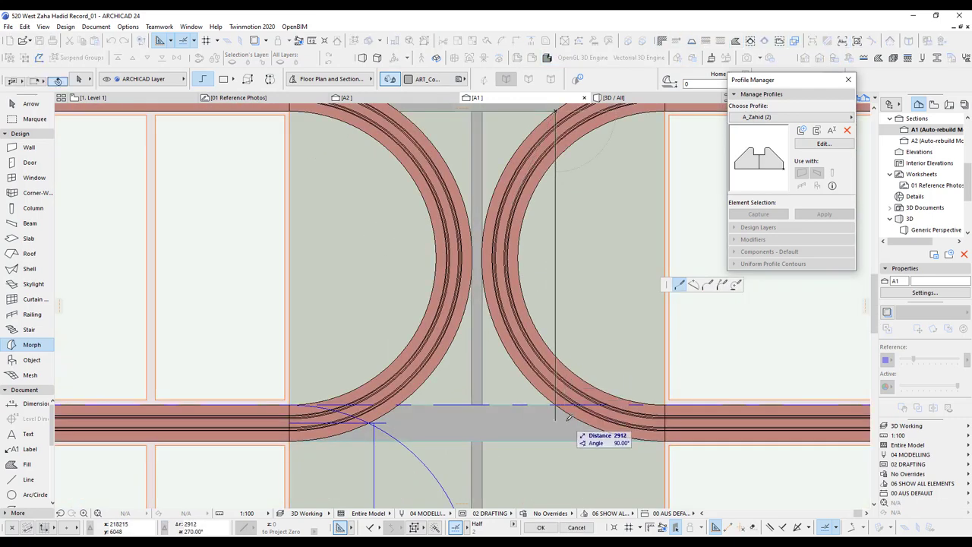
{"action": "left_click", "coordinate": [556, 405]}
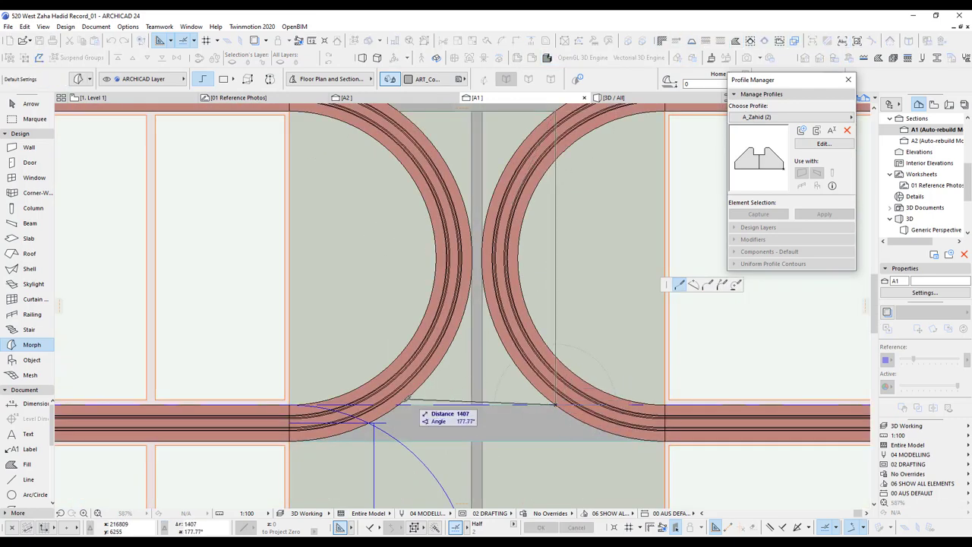
{"action": "left_click", "coordinate": [400, 403]}
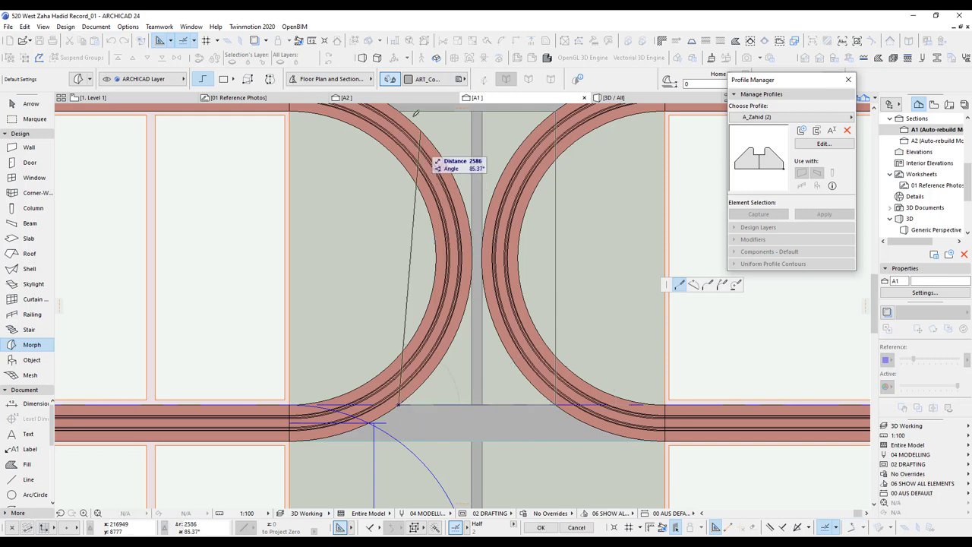
{"action": "left_click", "coordinate": [400, 110]}
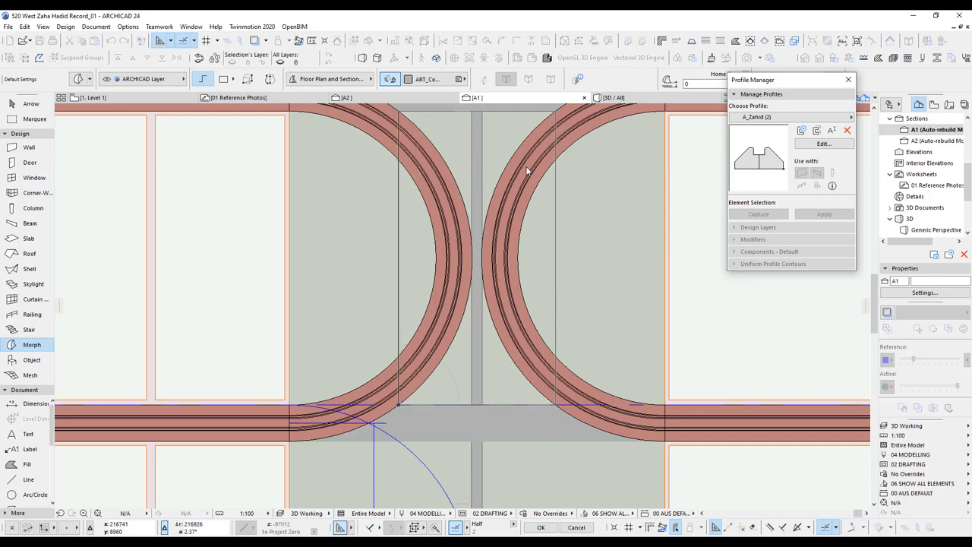
Step: Curve both vertical edges of the rectangular morph inward to follow the outer arcs of the two curved links
{"action": "left_click", "coordinate": [555, 242]}
{"action": "left_click", "coordinate": [616, 293]}
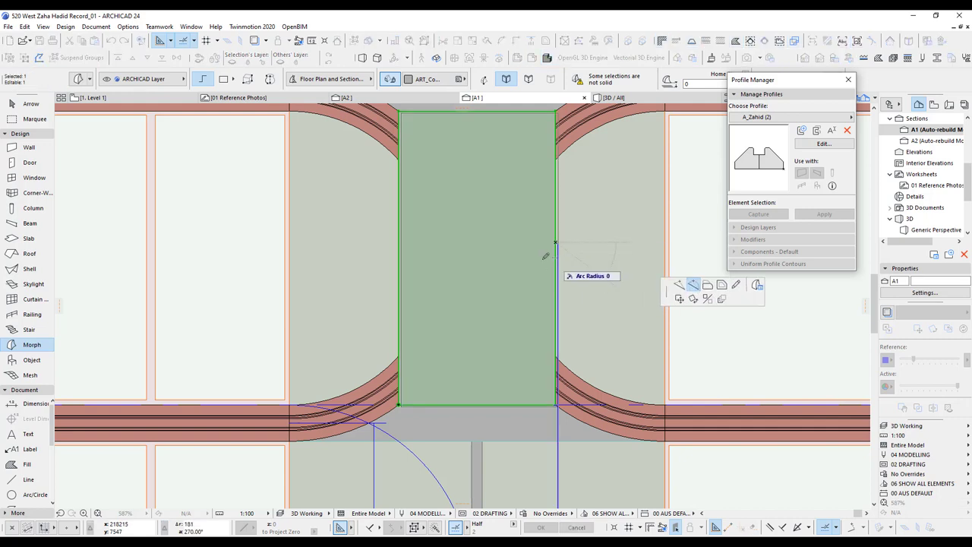
{"action": "left_click", "coordinate": [484, 255]}
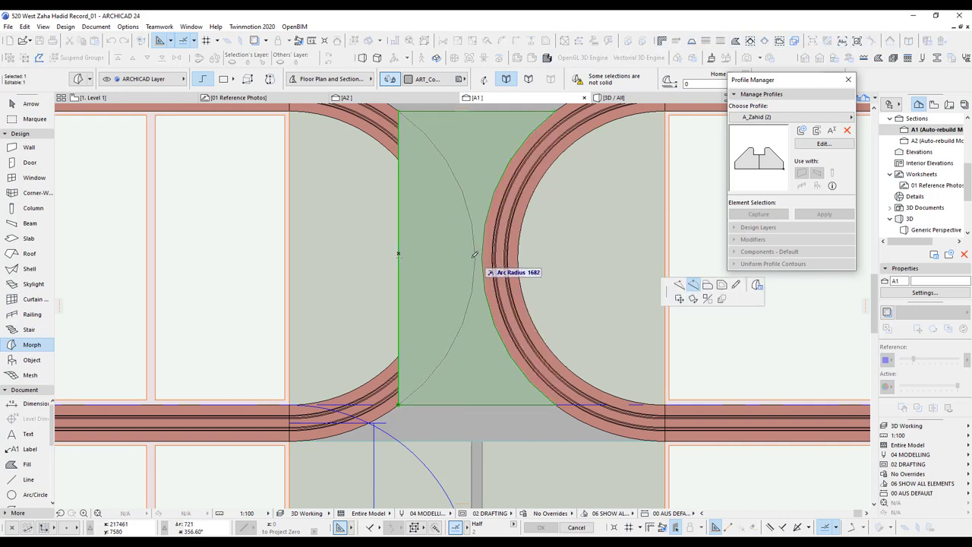
{"action": "left_click", "coordinate": [476, 255]}
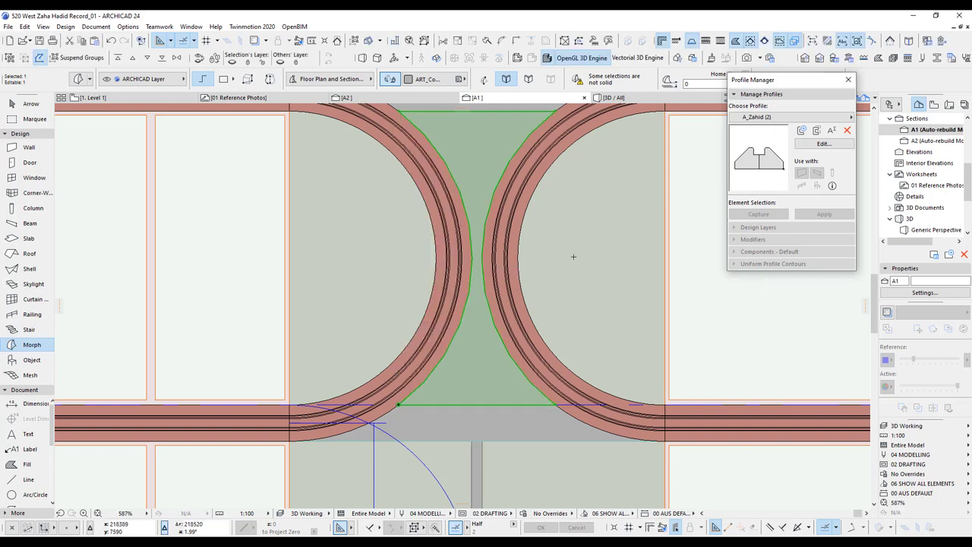
Step: Isolate the hourglass-shaped infill morph in the 3D view
{"action": "key", "text": "F5"}
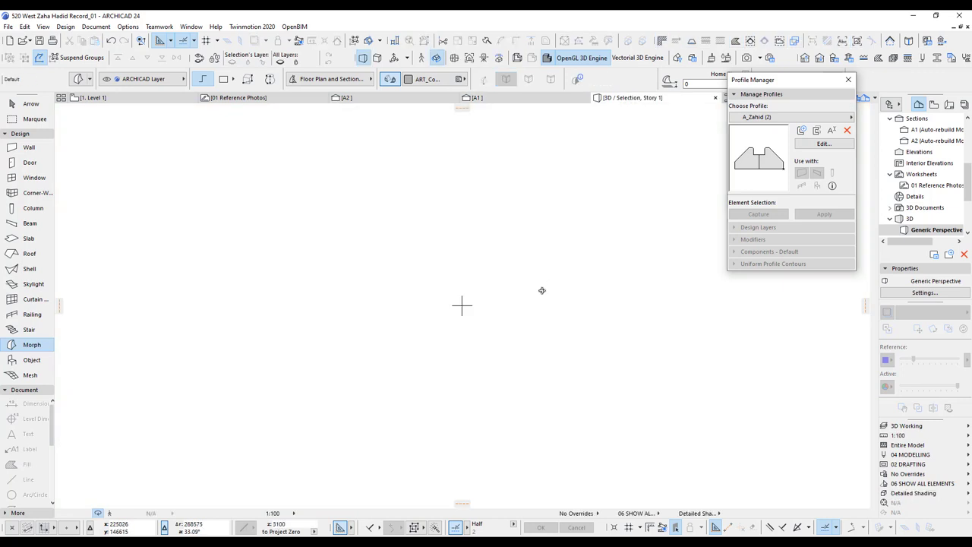
{"action": "middle_click_drag", "start_coordinate": [425, 298], "coordinate": [655, 333], "text": "shift"}
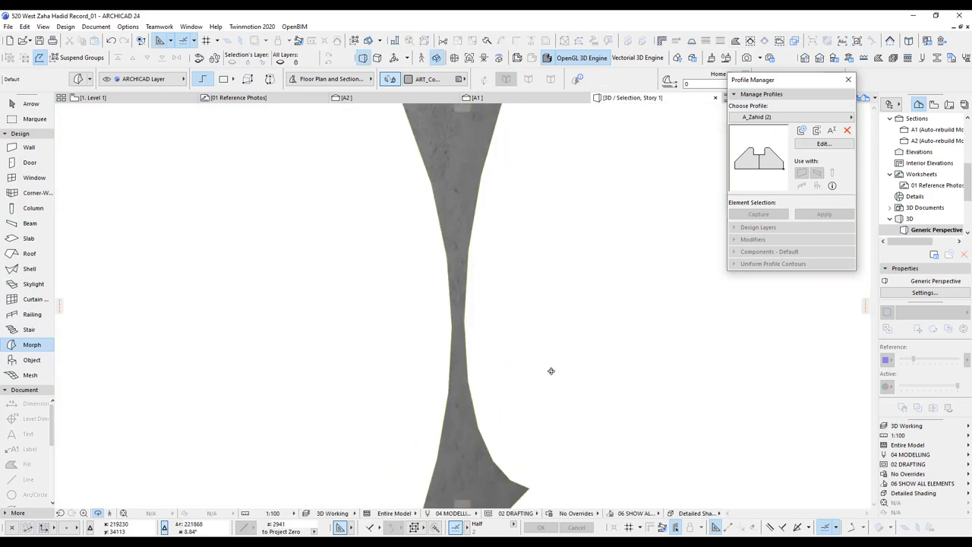
{"action": "scroll", "coordinate": [540, 366], "scroll_direction": "down", "scroll_amount": 5}
{"action": "scroll", "coordinate": [450, 323], "scroll_direction": "up", "scroll_amount": 1}
{"action": "middle_click_drag", "start_coordinate": [526, 360], "coordinate": [367, 284]}
{"action": "left_click", "coordinate": [30, 104]}
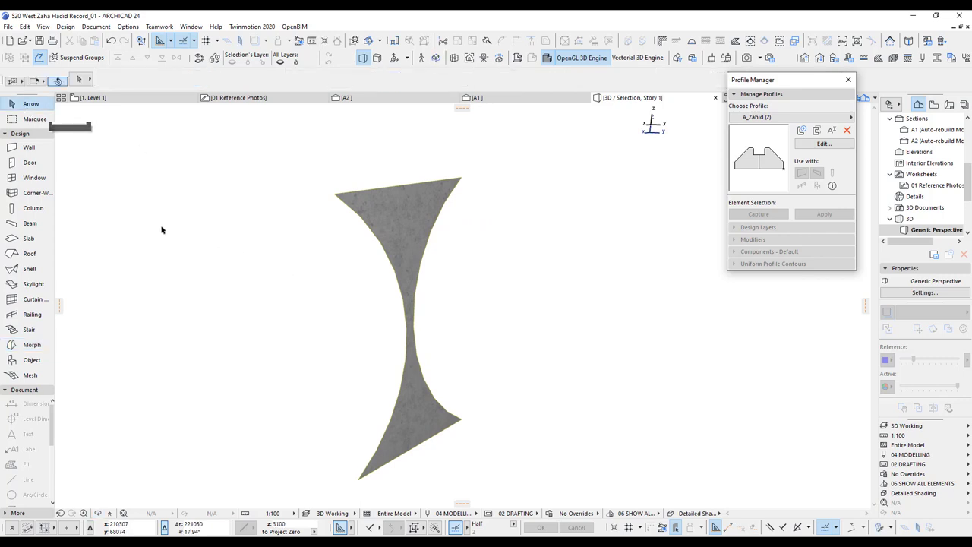
Step: Double the segmentation of the infill morph twice to smooth its curved edges
{"action": "left_click", "coordinate": [406, 214]}
{"action": "left_click", "coordinate": [66, 26]}
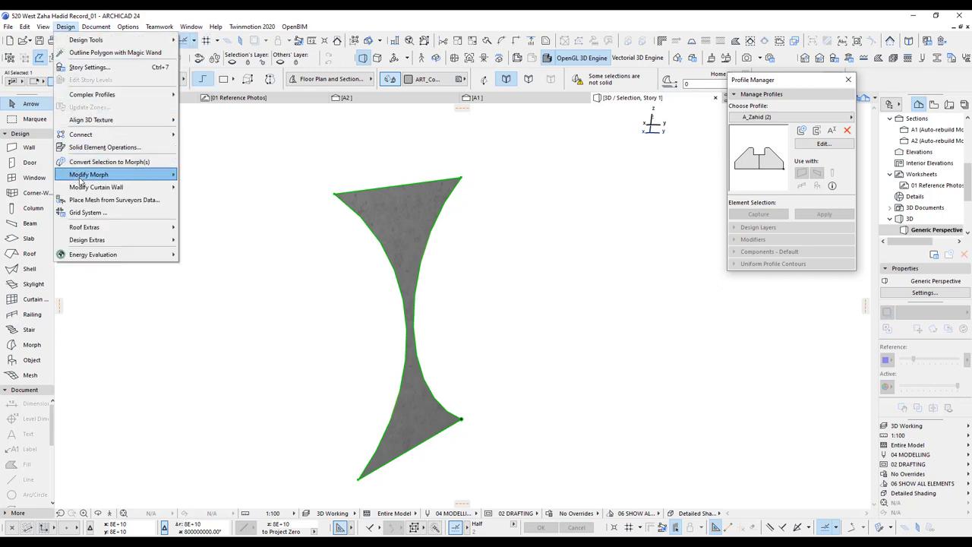
{"action": "mouse_move", "coordinate": [84, 177]}
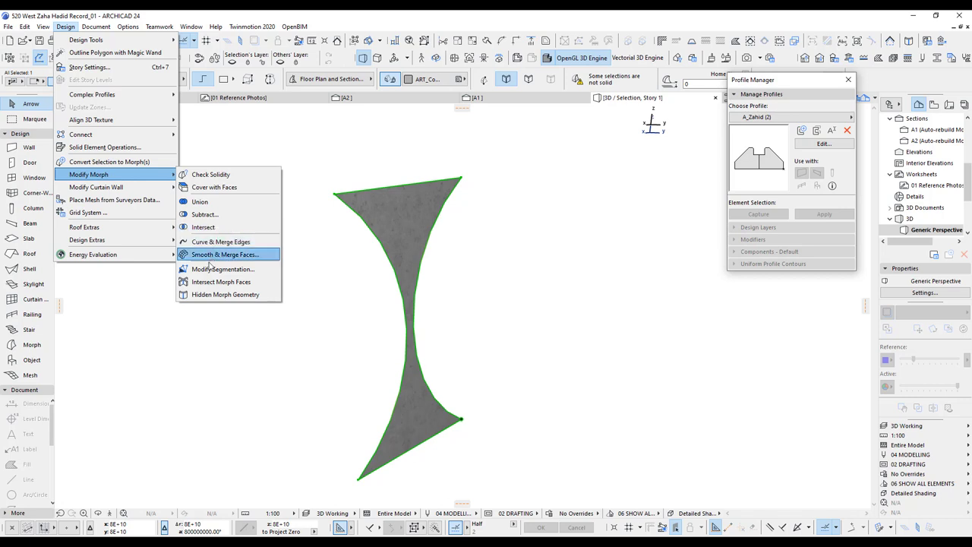
{"action": "left_click", "coordinate": [208, 269]}
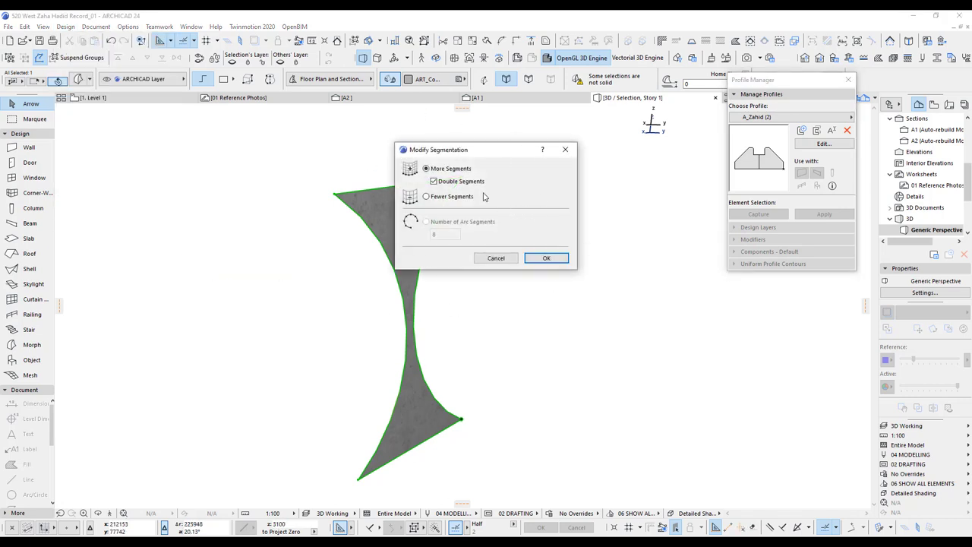
{"action": "left_click", "coordinate": [556, 260]}
{"action": "scroll", "coordinate": [395, 293], "scroll_direction": "up", "scroll_amount": 4}
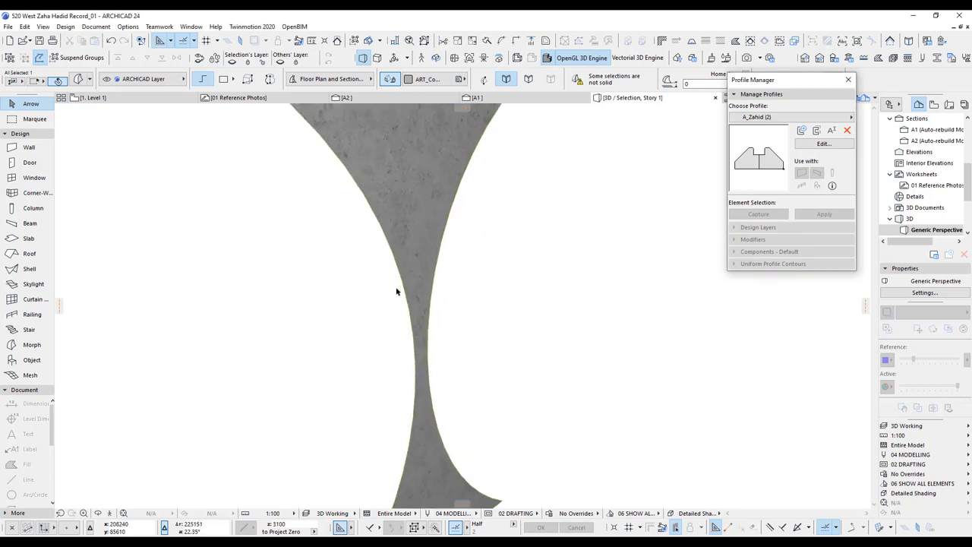
{"action": "left_click", "coordinate": [73, 28]}
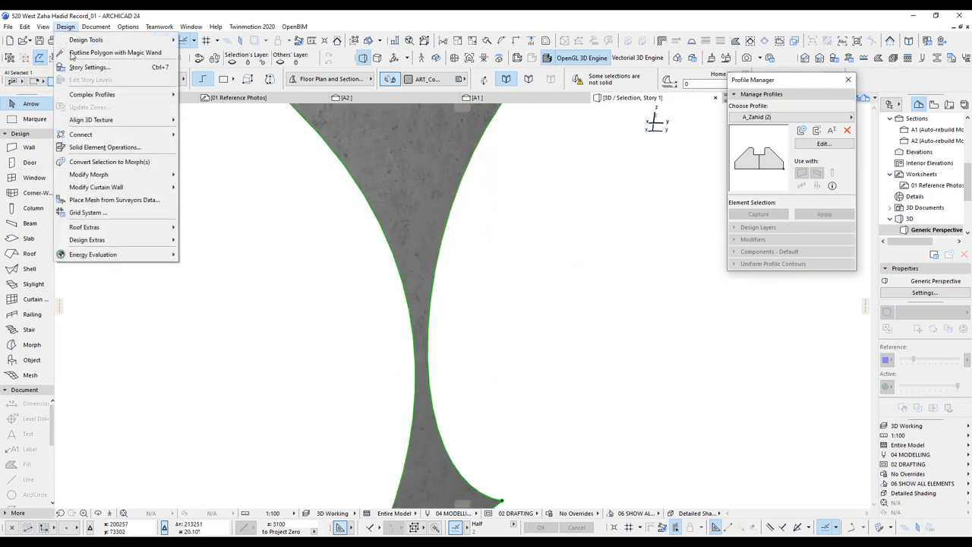
{"action": "mouse_move", "coordinate": [91, 175]}
{"action": "left_click", "coordinate": [220, 268]}
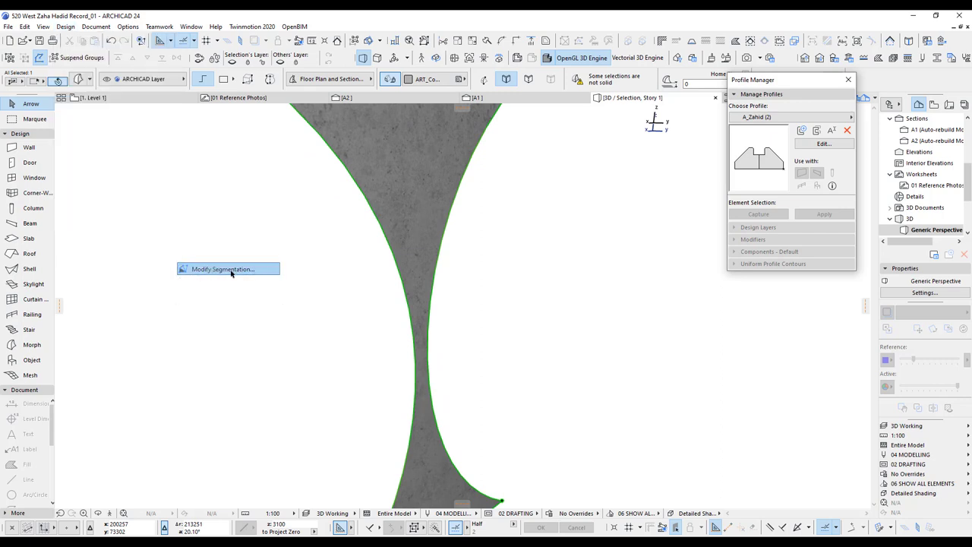
{"action": "left_click", "coordinate": [540, 260]}
{"action": "scroll", "coordinate": [487, 358], "scroll_direction": "down", "scroll_amount": 5}
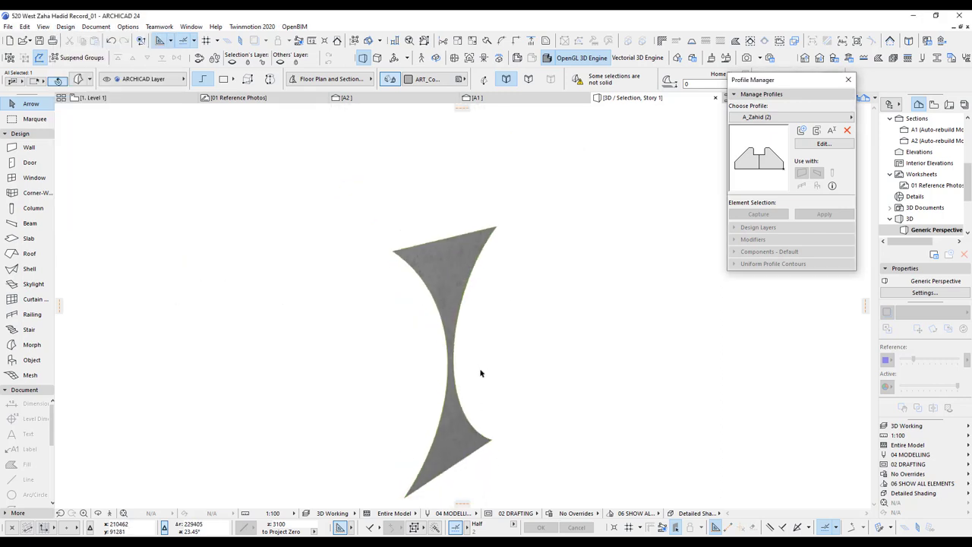
Step: Push/pull the infill morph's face to turn it into a thin solid panel
{"action": "left_click", "coordinate": [436, 248]}
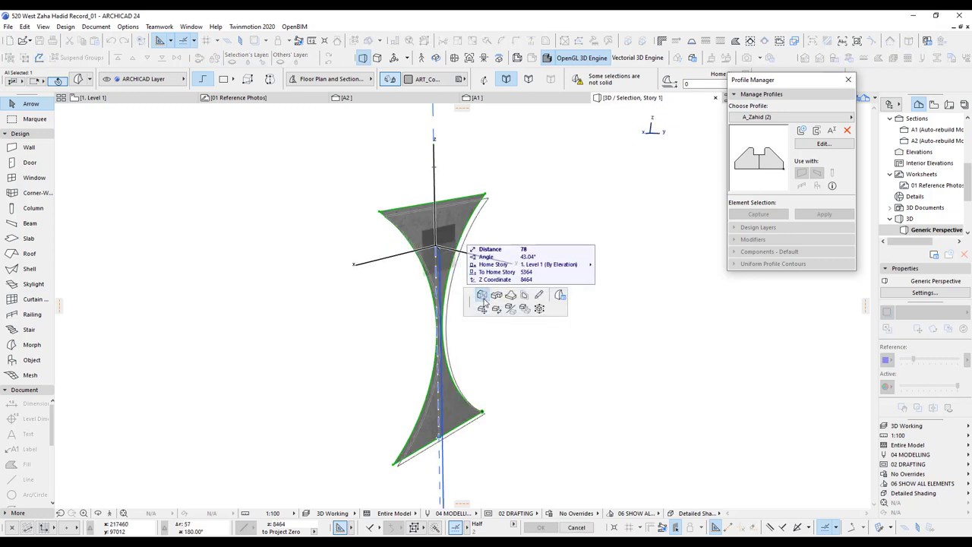
{"action": "left_click", "coordinate": [481, 297]}
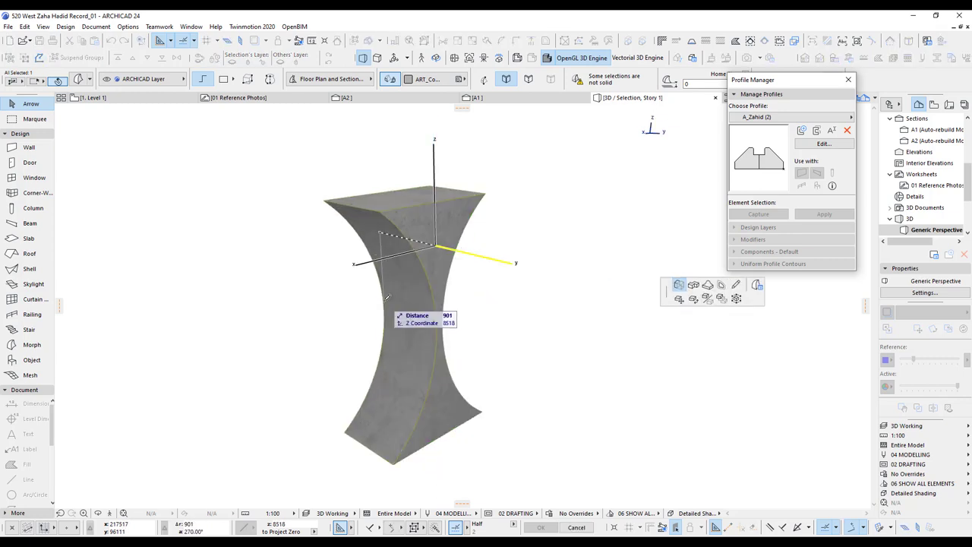
{"action": "key", "text": "Return"}
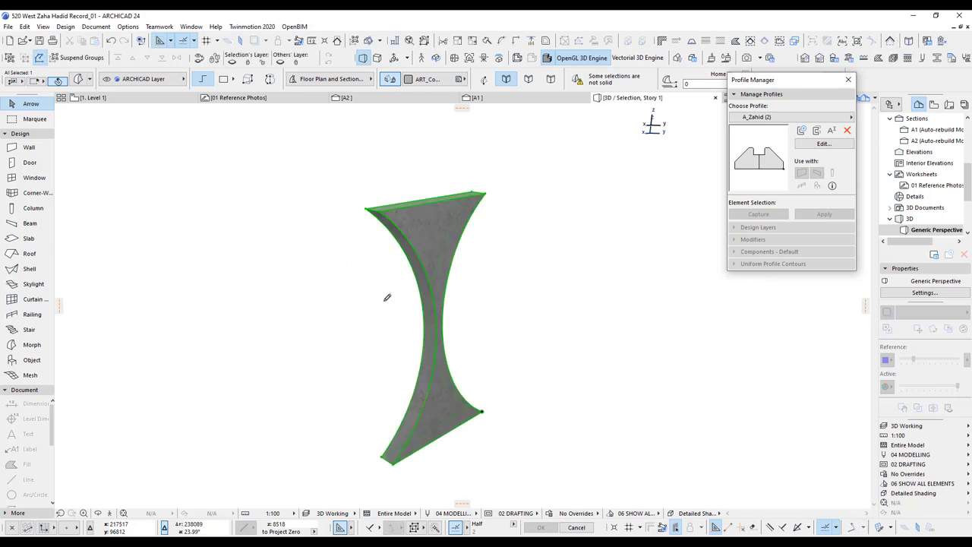
{"action": "left_click", "coordinate": [535, 243]}
Step: On the Level 1 plan, move the infill panel from the section line to the facade gap between the two curved links
{"action": "key", "text": "F2"}
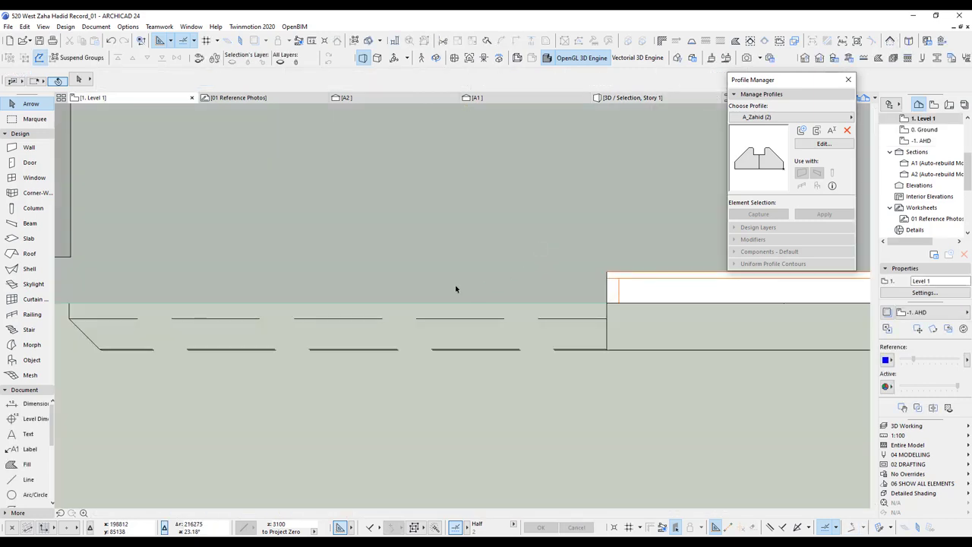
{"action": "scroll", "coordinate": [408, 275], "scroll_direction": "down", "scroll_amount": 6}
{"action": "middle_click_drag", "start_coordinate": [490, 344], "coordinate": [439, 254]}
{"action": "scroll", "coordinate": [463, 375], "scroll_direction": "down", "scroll_amount": 3}
{"action": "scroll", "coordinate": [406, 427], "scroll_direction": "up", "scroll_amount": 4}
{"action": "scroll", "coordinate": [431, 453], "scroll_direction": "up", "scroll_amount": 1}
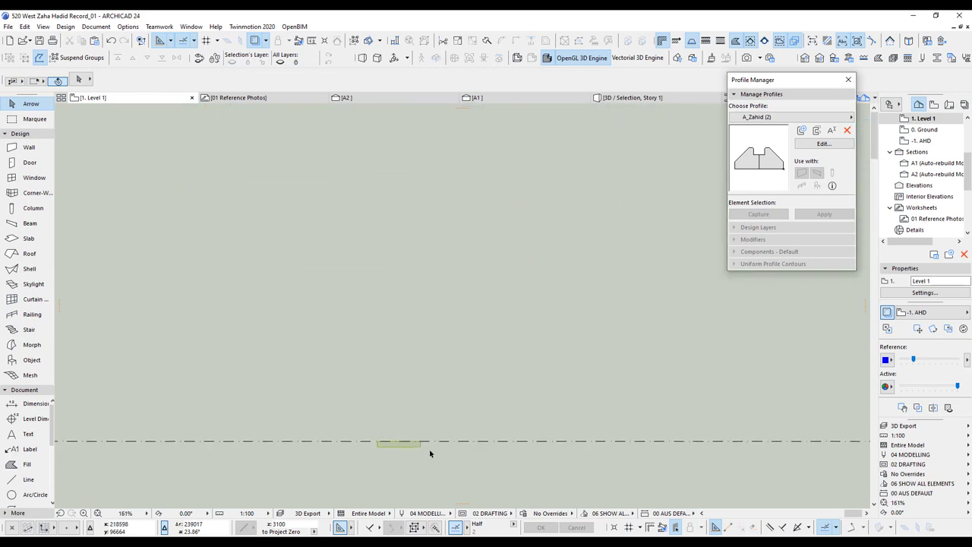
{"action": "left_click", "coordinate": [420, 447]}
{"action": "key", "text": "ctrl+d"}
{"action": "left_click", "coordinate": [420, 446]}
{"action": "middle_click_drag", "start_coordinate": [427, 180], "coordinate": [425, 493]}
{"action": "scroll", "coordinate": [407, 316], "scroll_direction": "up", "scroll_amount": 8}
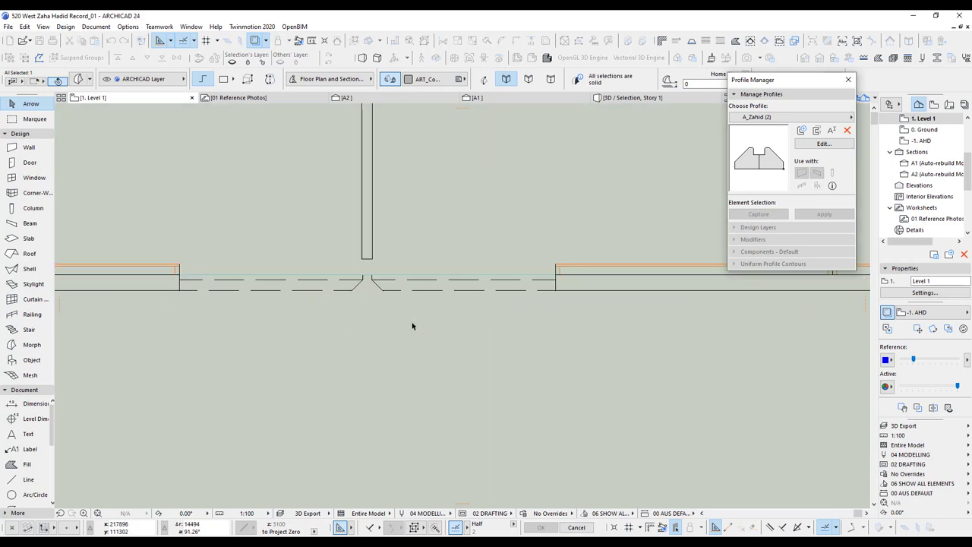
{"action": "mouse_move", "coordinate": [418, 291]}
{"action": "left_mouse_down"}
{"action": "mouse_move", "coordinate": [419, 236]}
{"action": "mouse_move", "coordinate": [471, 244]}
{"action": "mouse_move", "coordinate": [461, 264]}
{"action": "left_mouse_up"}
{"action": "left_click", "coordinate": [461, 263]}
Step: Show the whole model in 3D and examine how the infill panel sits between the curved links
{"action": "key", "text": "F3"}
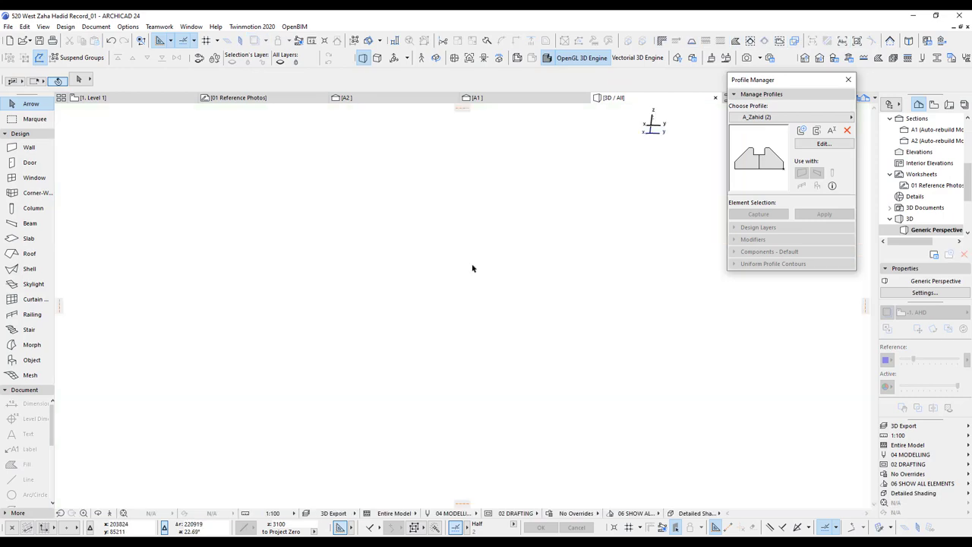
{"action": "middle_click", "coordinate": [472, 265]}
{"action": "scroll", "coordinate": [447, 303], "scroll_direction": "up", "scroll_amount": 8}
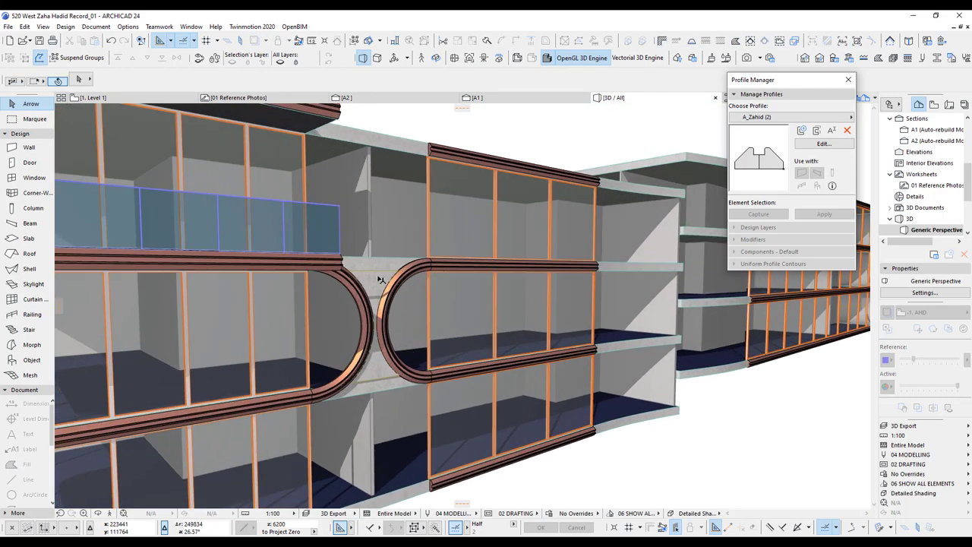
{"action": "scroll", "coordinate": [387, 250], "scroll_direction": "up", "scroll_amount": 2}
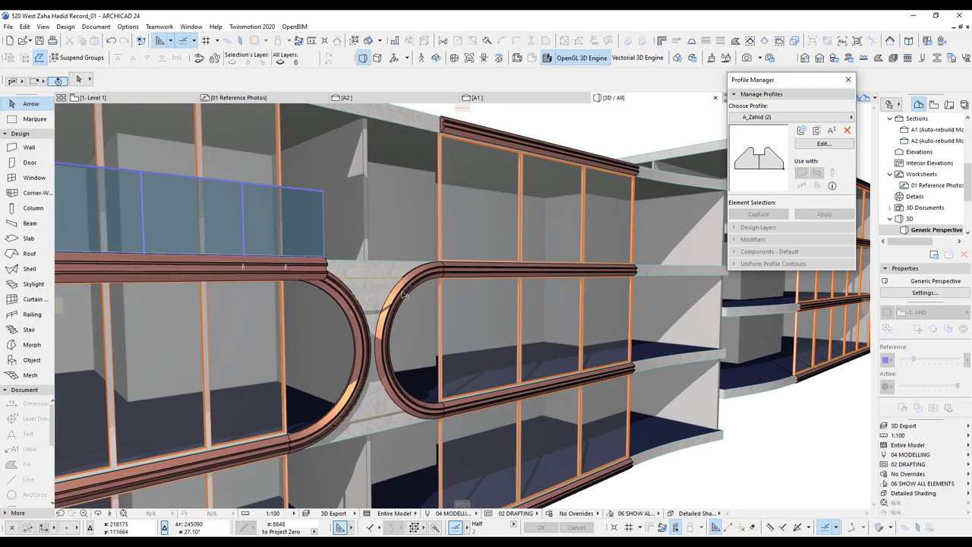
{"action": "middle_click_drag", "start_coordinate": [391, 311], "coordinate": [368, 272], "text": "shift"}
{"action": "scroll", "coordinate": [334, 307], "scroll_direction": "up", "scroll_amount": 3}
{"action": "scroll", "coordinate": [334, 312], "scroll_direction": "up", "scroll_amount": 3}
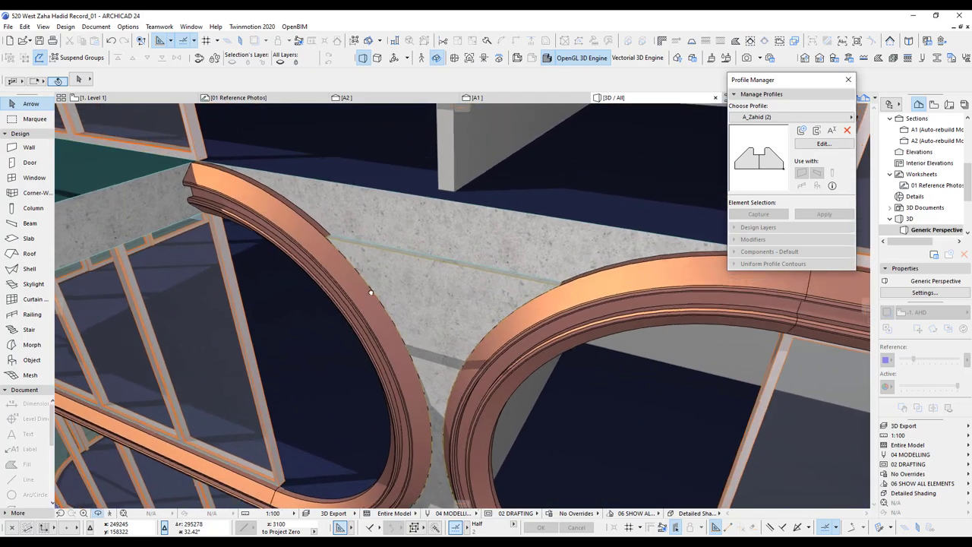
{"action": "scroll", "coordinate": [375, 324], "scroll_direction": "up", "scroll_amount": 2}
Step: Move the infill panel about 50 mm back toward the building and check its fit between the curved links
{"action": "left_click", "coordinate": [338, 309]}
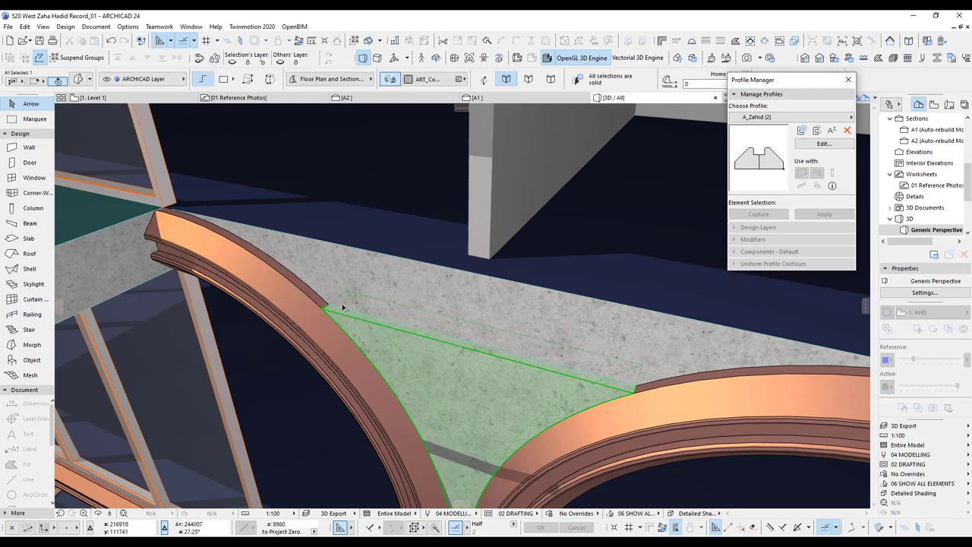
{"action": "scroll", "coordinate": [327, 308], "scroll_direction": "up", "scroll_amount": 3}
{"action": "left_click", "coordinate": [308, 309]}
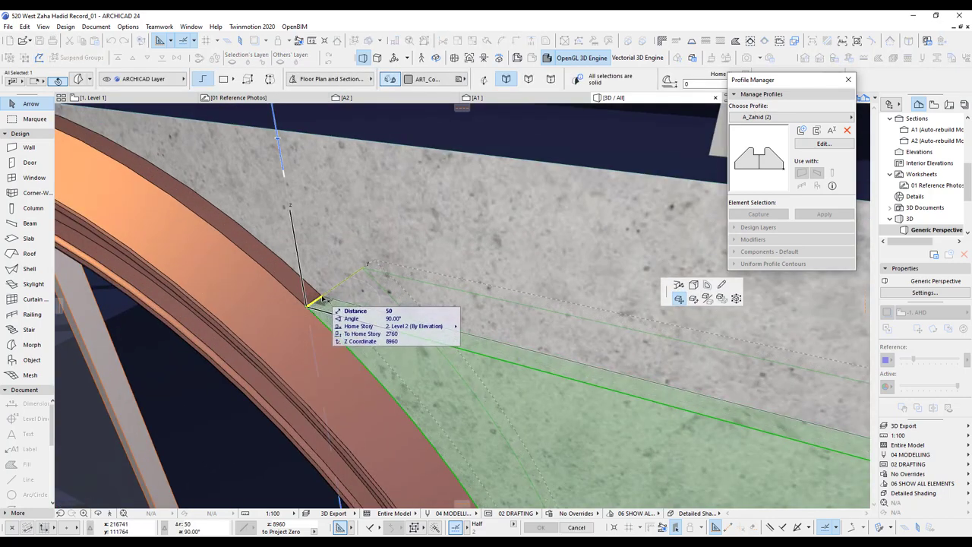
{"action": "left_click", "coordinate": [323, 295]}
{"action": "middle_click_drag", "start_coordinate": [448, 291], "coordinate": [448, 267], "text": "shift"}
{"action": "scroll", "coordinate": [478, 292], "scroll_direction": "down", "scroll_amount": 6}
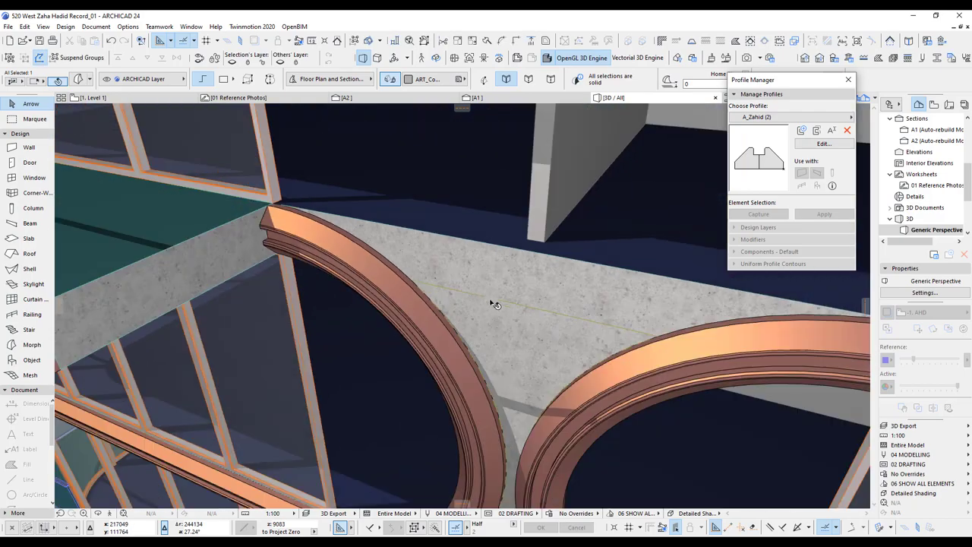
{"action": "middle_click_drag", "start_coordinate": [541, 397], "coordinate": [504, 278]}
{"action": "left_click", "coordinate": [493, 302]}
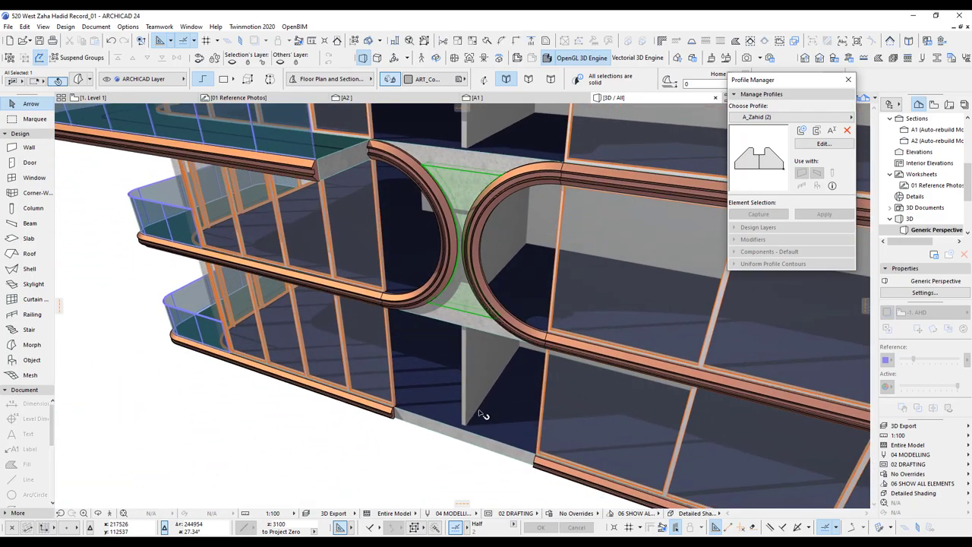
Step: Select the infill panel together with both curved links and check the storey heights in Storey Settings
{"action": "middle_click_drag", "start_coordinate": [443, 362], "coordinate": [500, 254], "text": "shift"}
{"action": "scroll", "coordinate": [487, 248], "scroll_direction": "down", "scroll_amount": 2}
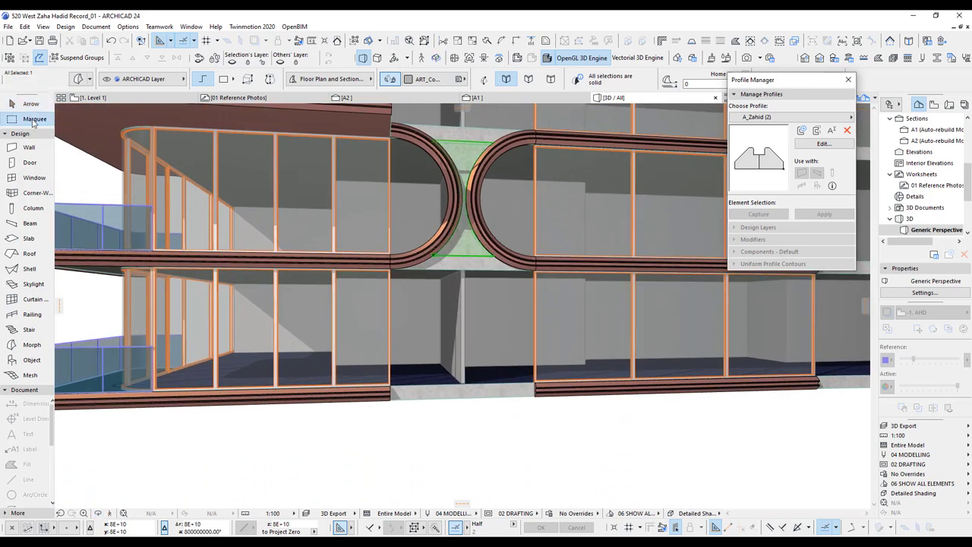
{"action": "left_click", "coordinate": [454, 197], "text": "shift"}
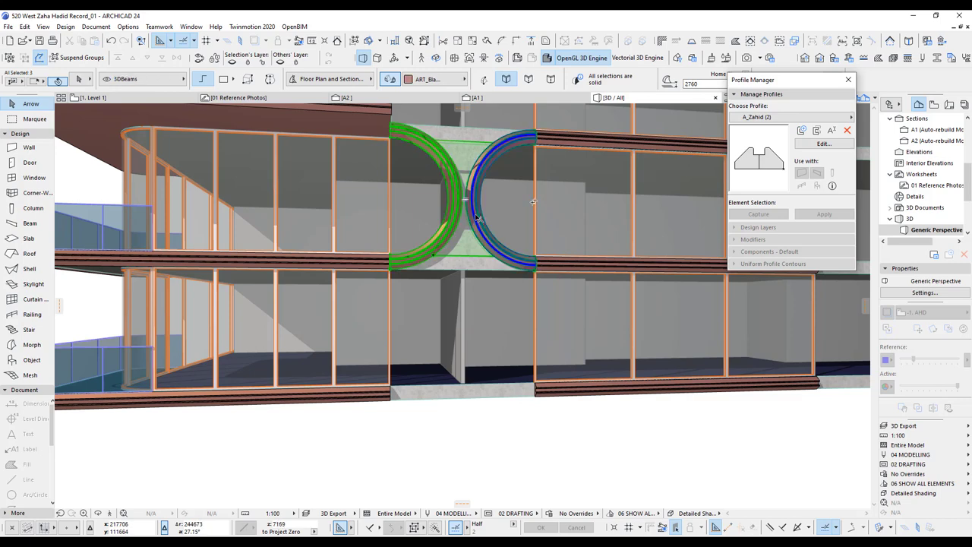
{"action": "left_click", "coordinate": [476, 218], "text": "shift"}
{"action": "left_click", "coordinate": [834, 60]}
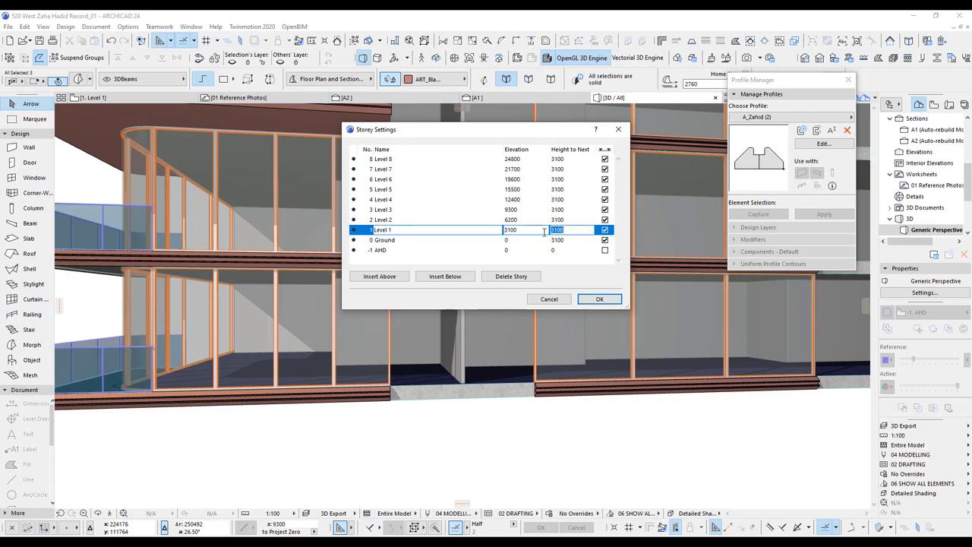
{"action": "left_click", "coordinate": [548, 300]}
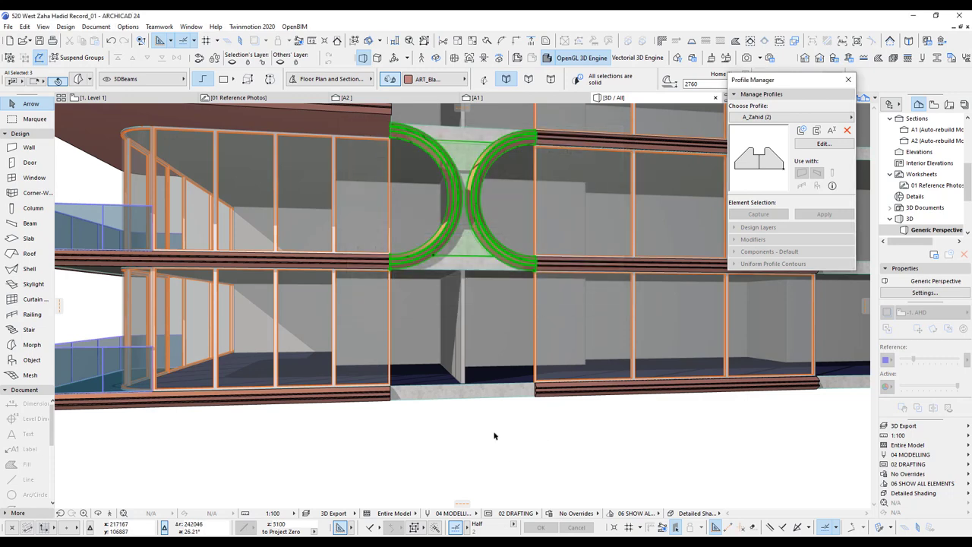
Step: Multiply the selected links and panel once by elevation with the Increment method, placing the copy 3100 mm below
{"action": "key", "text": "ctrl+u"}
{"action": "left_click", "coordinate": [519, 131]}
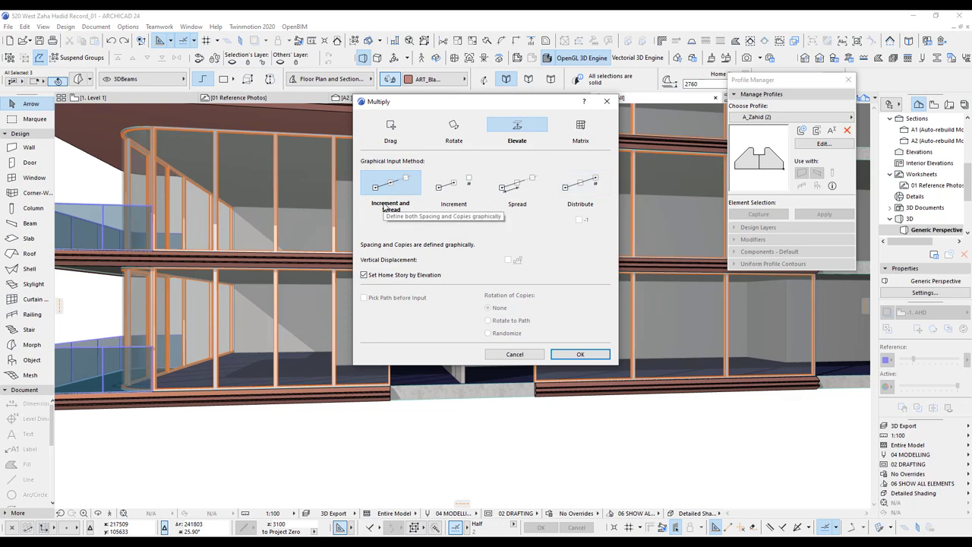
{"action": "left_click", "coordinate": [463, 187]}
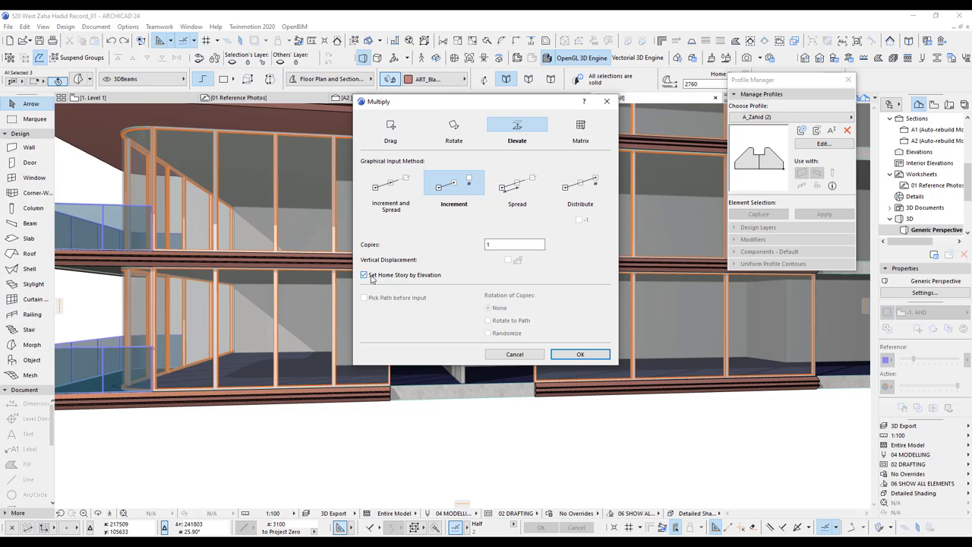
{"action": "left_click", "coordinate": [578, 354]}
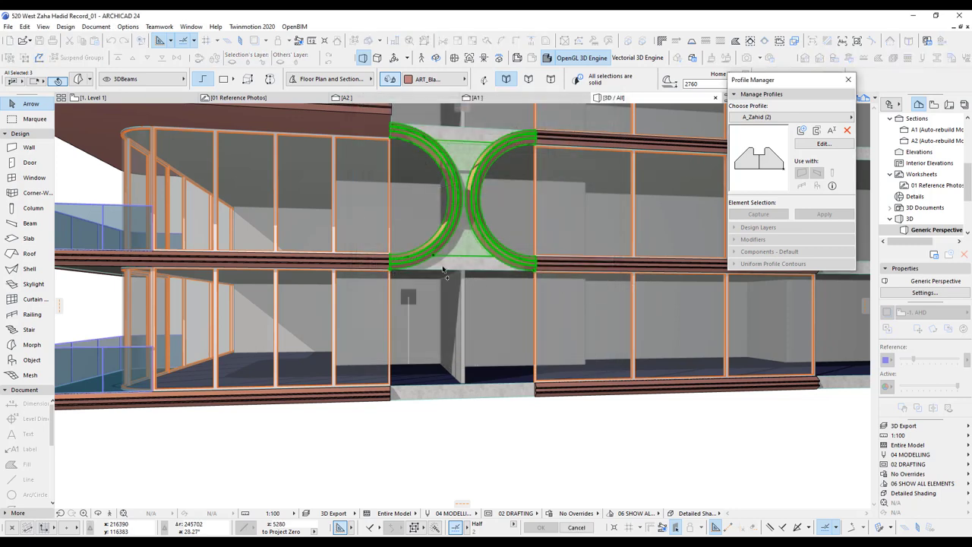
{"action": "left_click", "coordinate": [611, 311]}
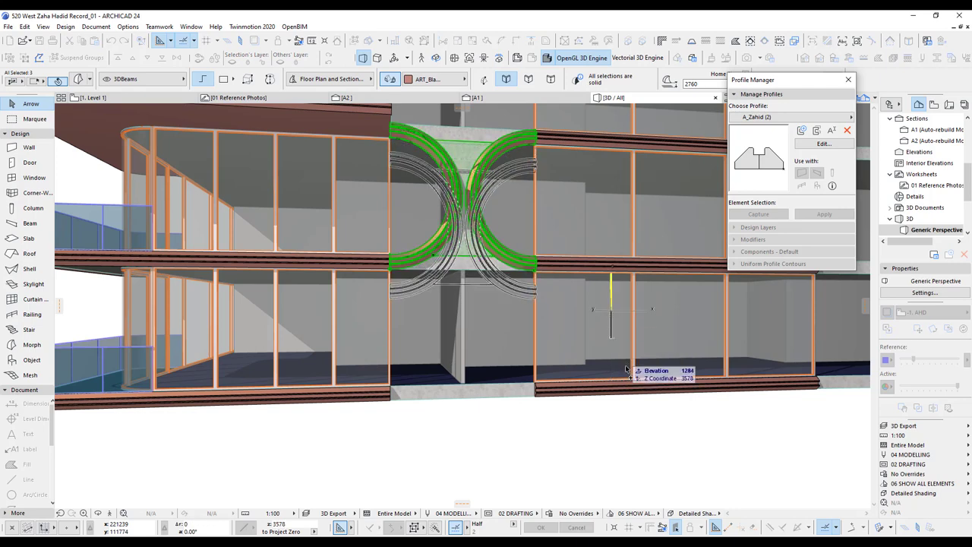
{"action": "type", "text": "3100"}
{"action": "key", "text": "Return"}
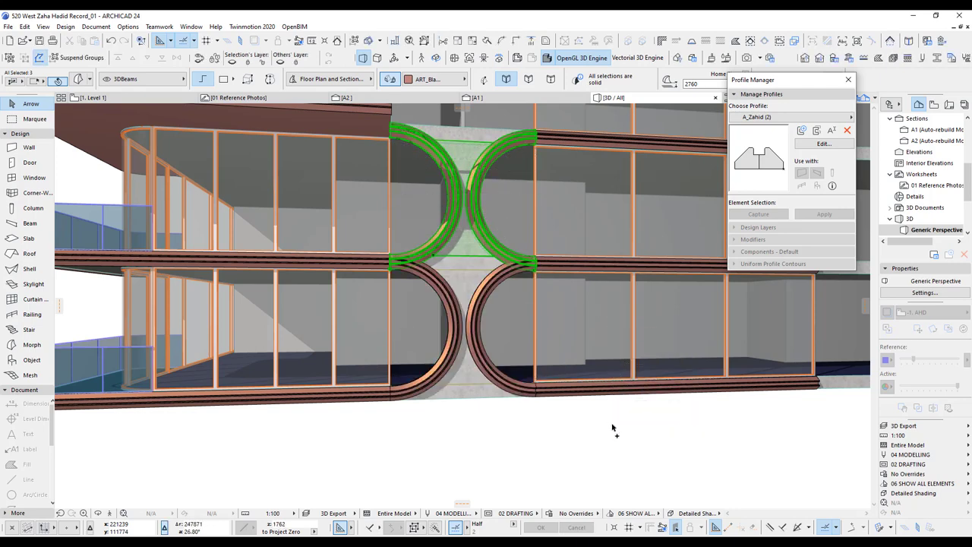
{"action": "key", "text": "Escape"}
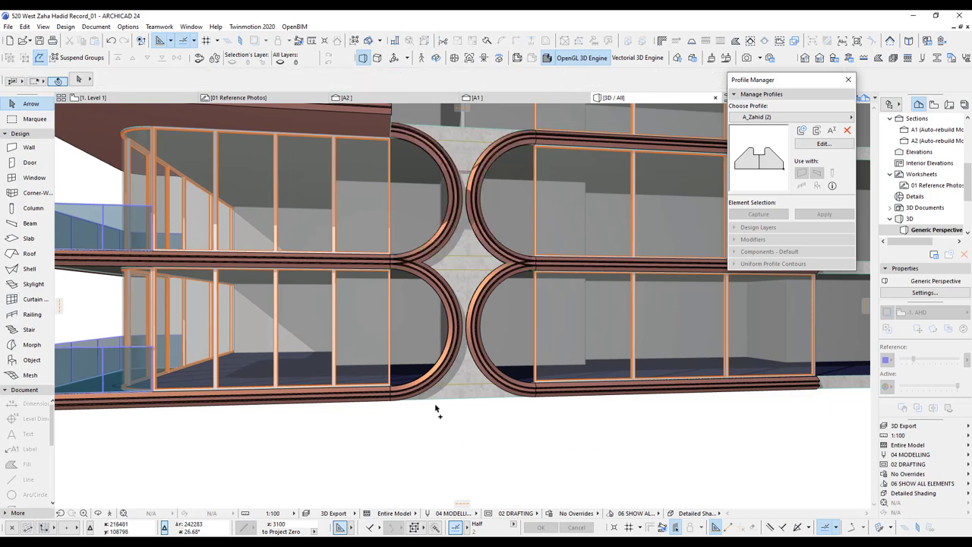
Step: Check the home story of the lower and upper infill panels in their Morph settings without changing anything
{"action": "left_click", "coordinate": [463, 381]}
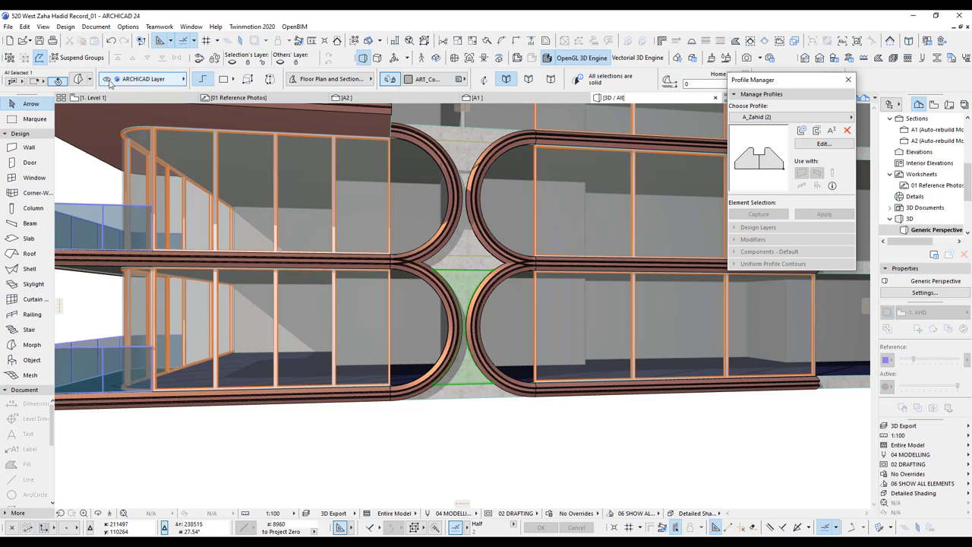
{"action": "left_click", "coordinate": [78, 79]}
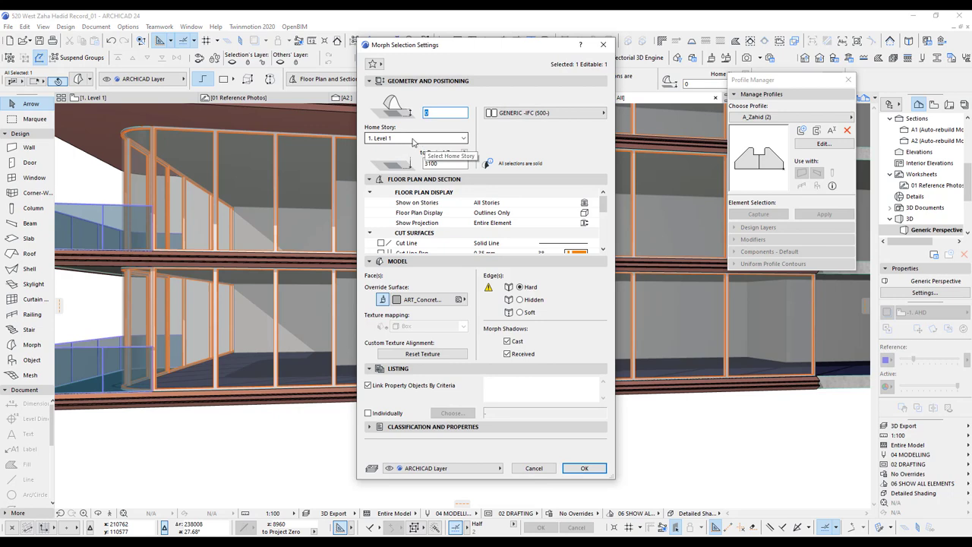
{"action": "left_click", "coordinate": [534, 467]}
{"action": "left_click", "coordinate": [465, 248]}
{"action": "left_click", "coordinate": [79, 81]}
{"action": "left_click", "coordinate": [535, 468]}
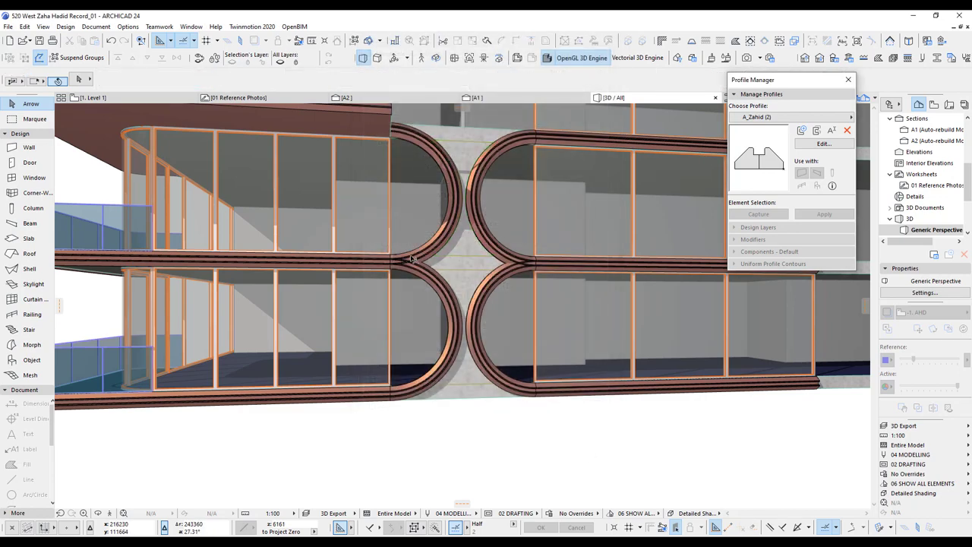
Step: Examine in 3D and in section A1 how the upper and lower curved links overlap at the floor band
{"action": "scroll", "coordinate": [400, 256], "scroll_direction": "up", "scroll_amount": 10}
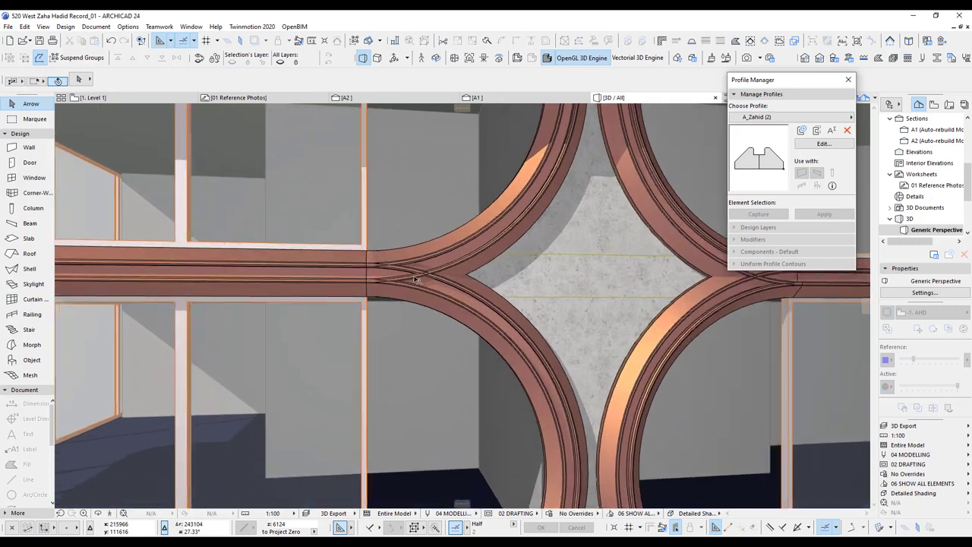
{"action": "scroll", "coordinate": [426, 283], "scroll_direction": "down", "scroll_amount": 5}
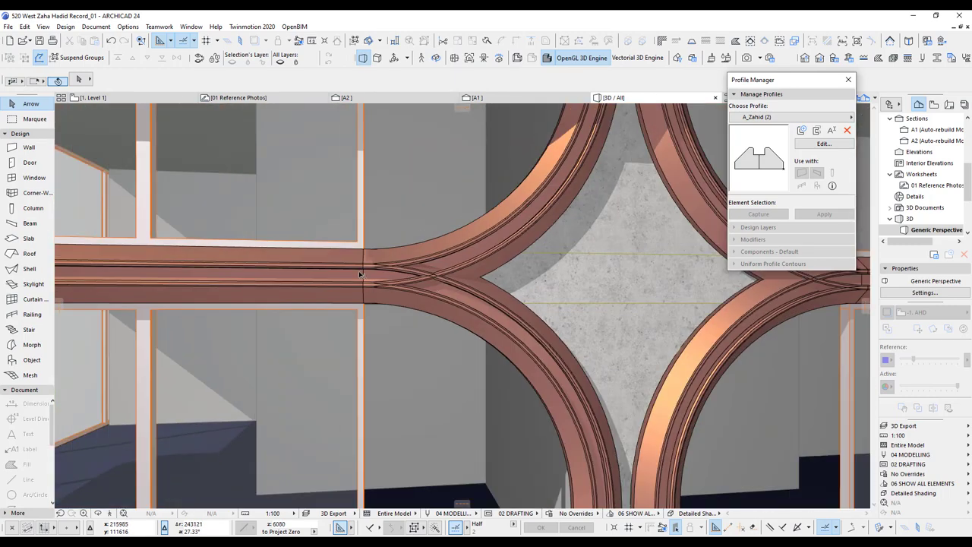
{"action": "scroll", "coordinate": [418, 277], "scroll_direction": "up", "scroll_amount": 2}
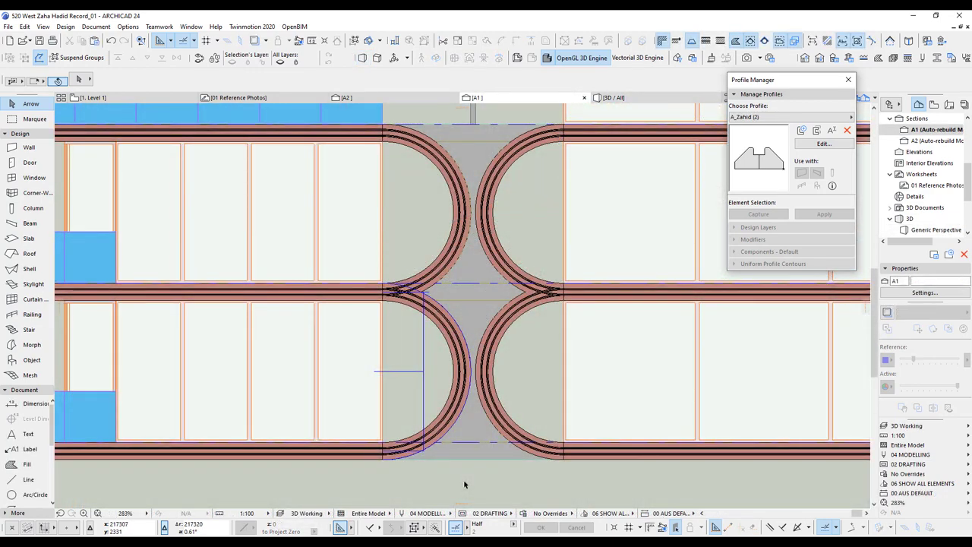
{"action": "scroll", "coordinate": [407, 292], "scroll_direction": "up", "scroll_amount": 6}
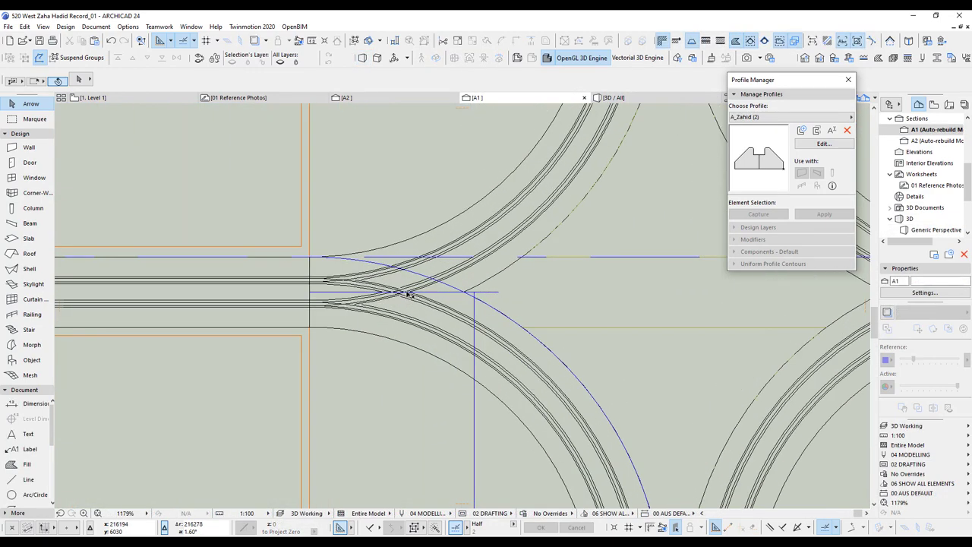
{"action": "middle_click_drag", "start_coordinate": [345, 336], "coordinate": [449, 296]}
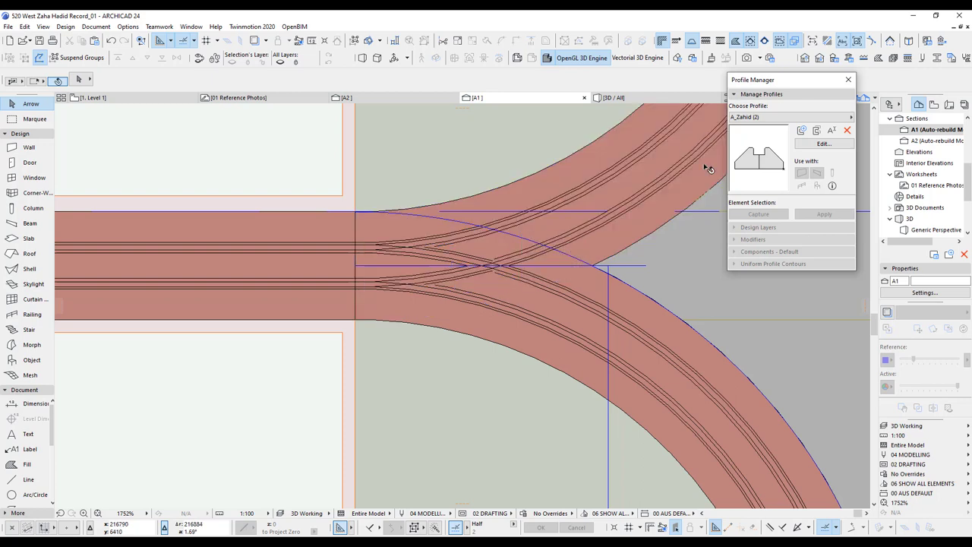
Step: In profile A_Zahid (2), draw a fill that plugs the rounded central notch and extends about 60 mm above the profile
{"action": "left_click", "coordinate": [811, 144]}
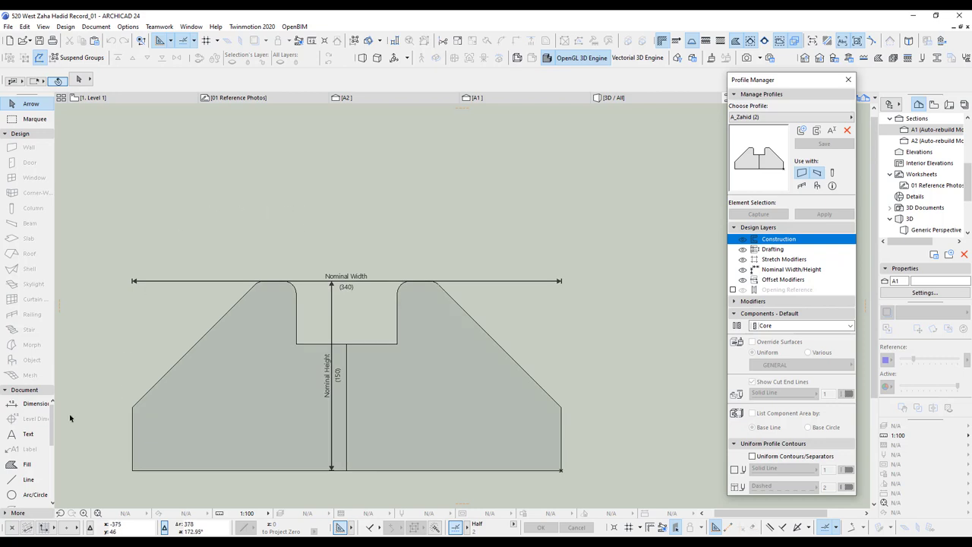
{"action": "left_click", "coordinate": [21, 468]}
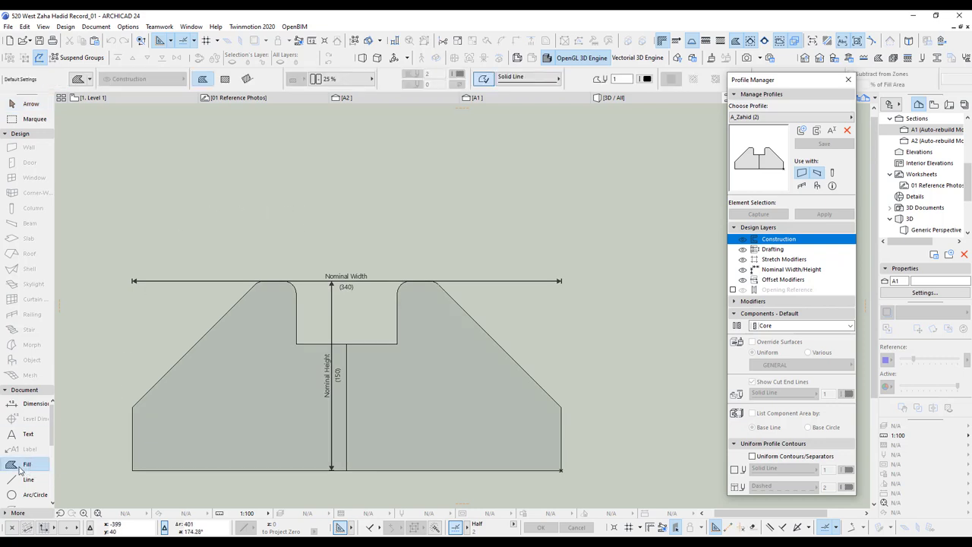
{"action": "left_click", "coordinate": [296, 343]}
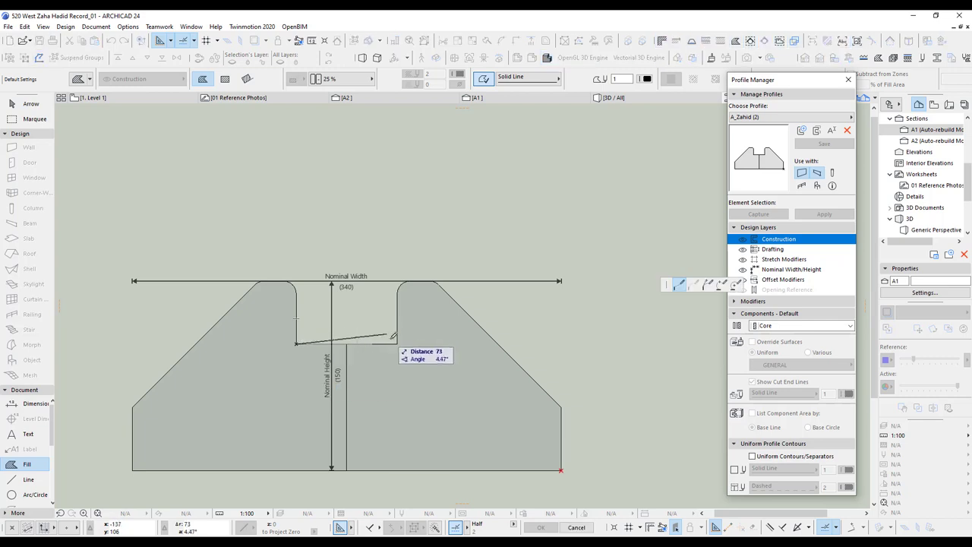
{"action": "left_click", "coordinate": [397, 343]}
{"action": "left_click", "coordinate": [397, 293]}
{"action": "left_click", "coordinate": [409, 280]}
{"action": "left_click", "coordinate": [433, 281]}
{"action": "left_click", "coordinate": [433, 205]}
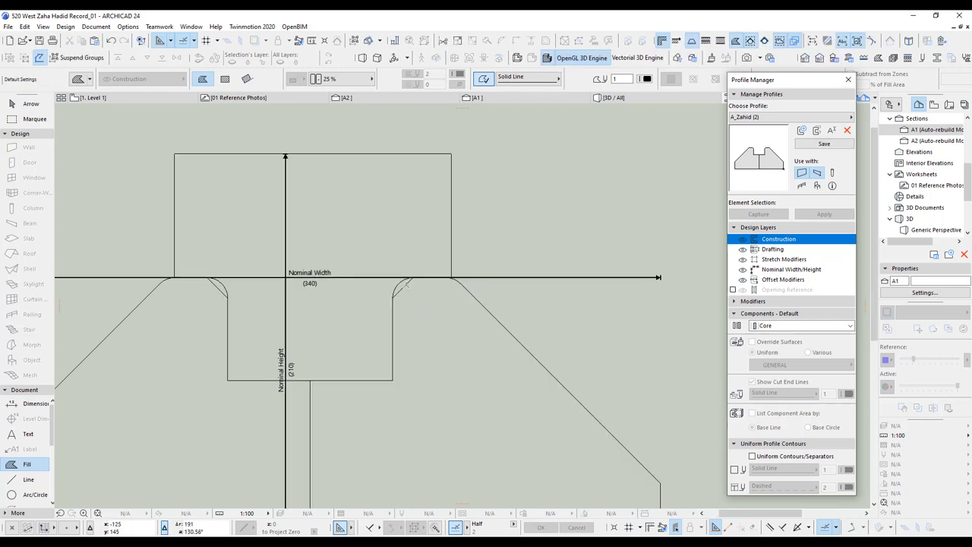
{"action": "scroll", "coordinate": [329, 282], "scroll_direction": "down", "scroll_amount": 3}
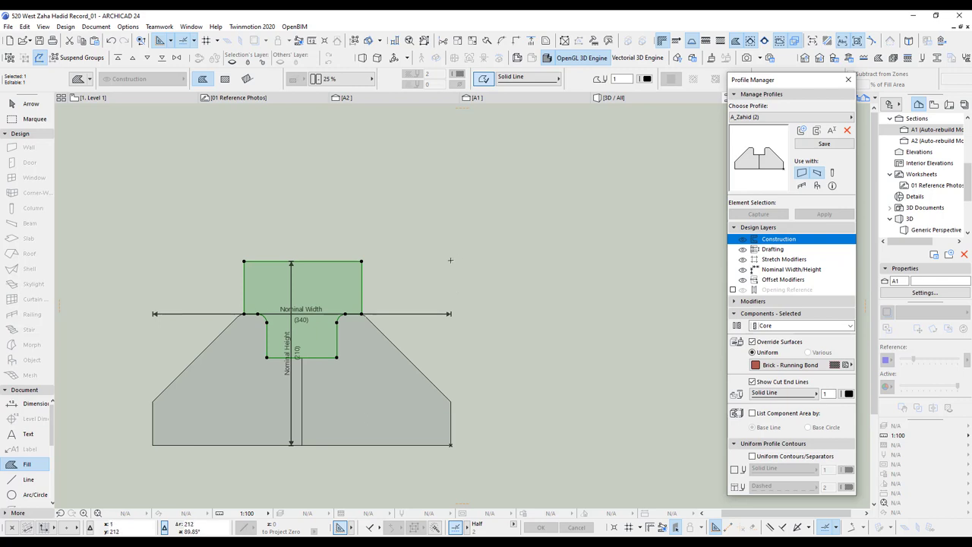
Step: Switch to profile A_Zahid (3) without saving the drawn fill, view its shape and return to section A1
{"action": "left_click", "coordinate": [756, 118]}
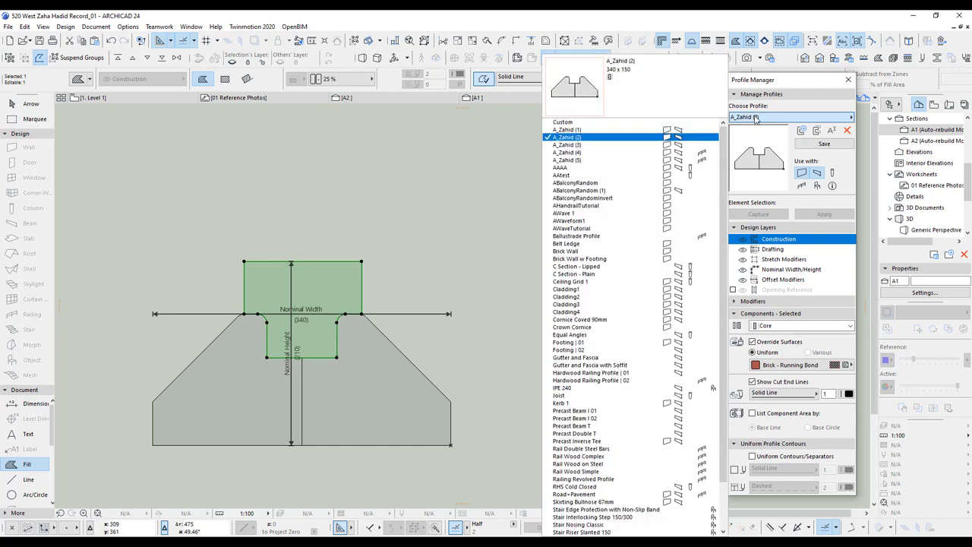
{"action": "left_click", "coordinate": [595, 146]}
{"action": "left_click", "coordinate": [456, 214]}
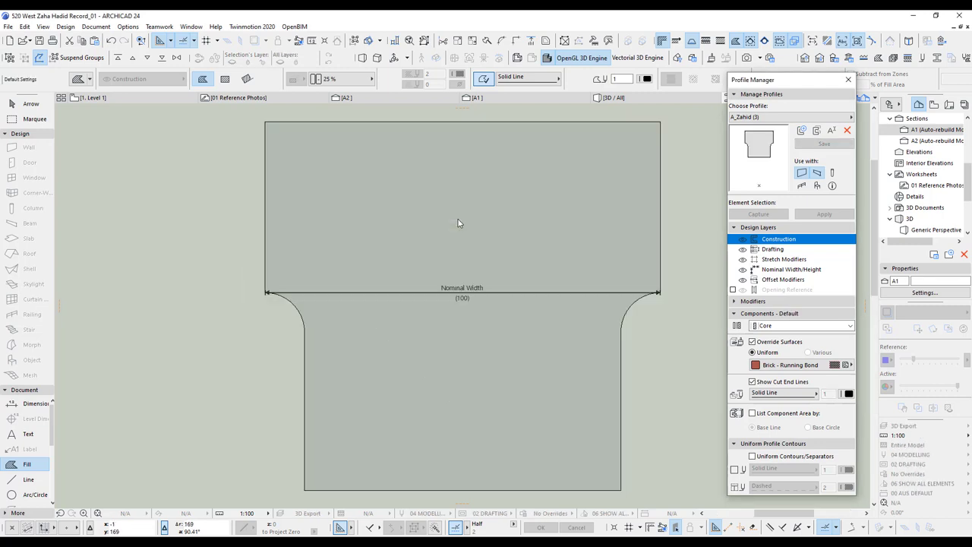
{"action": "scroll", "coordinate": [557, 388], "scroll_direction": "down", "scroll_amount": 3}
{"action": "middle_click_drag", "start_coordinate": [557, 387], "coordinate": [486, 360]}
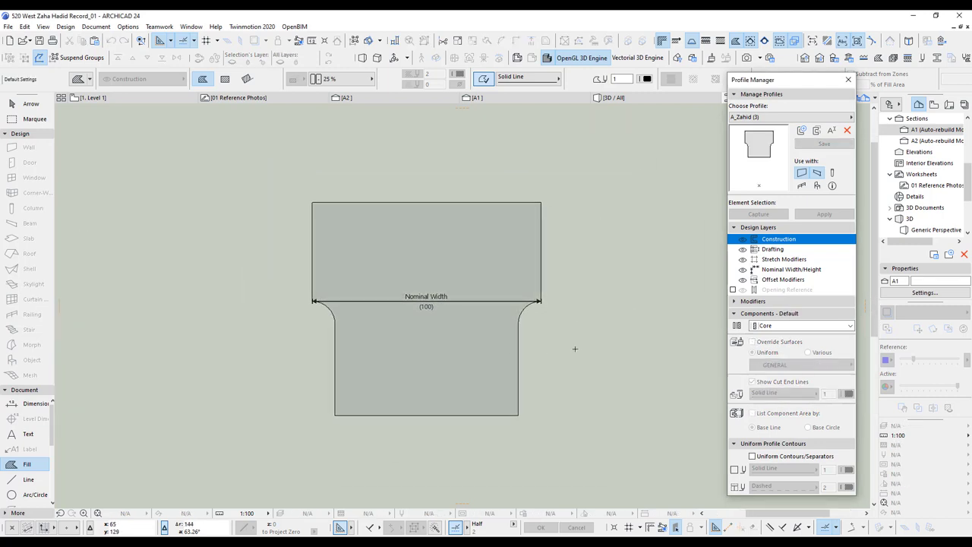
{"action": "left_click", "coordinate": [478, 99]}
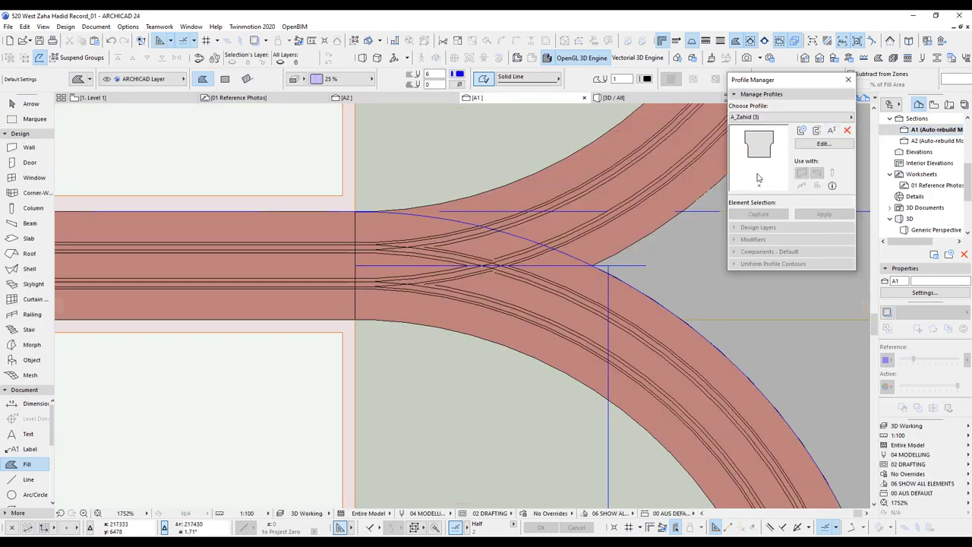
Step: Open profile A_Zahid (3) for editing and examine where its T-shaped fill sits relative to the profile origin
{"action": "left_click", "coordinate": [820, 145]}
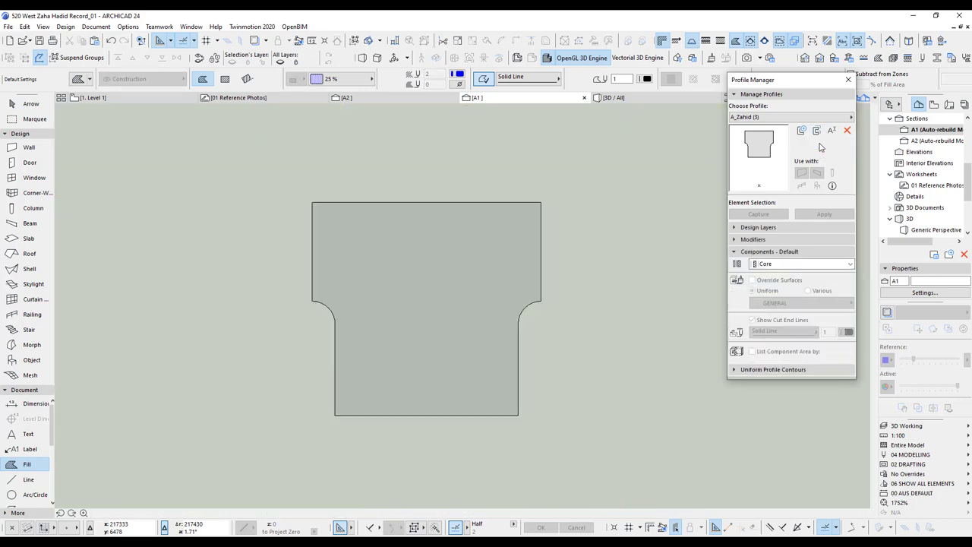
{"action": "scroll", "coordinate": [459, 302], "scroll_direction": "down", "scroll_amount": 5}
{"action": "scroll", "coordinate": [458, 301], "scroll_direction": "down", "scroll_amount": 1}
{"action": "middle_click_drag", "start_coordinate": [459, 301], "coordinate": [412, 237]}
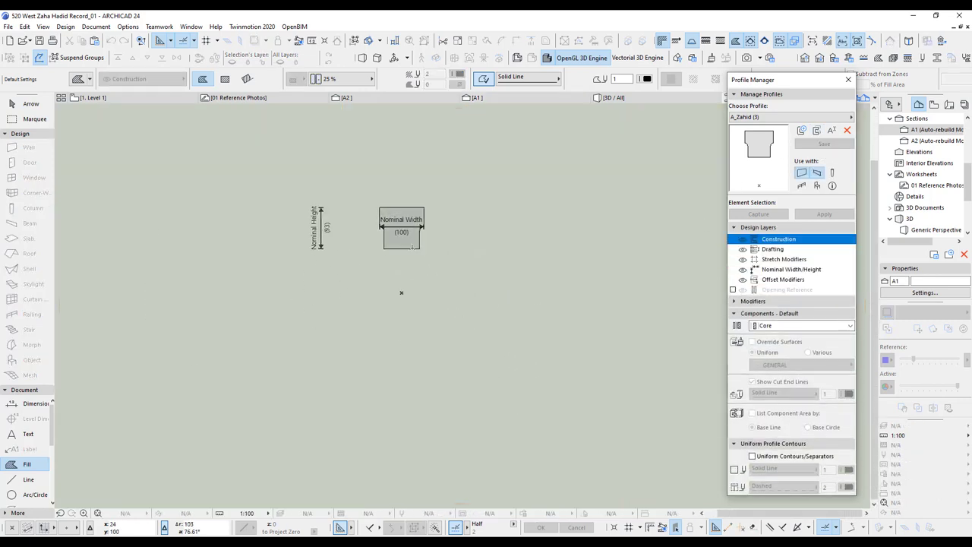
{"action": "scroll", "coordinate": [415, 249], "scroll_direction": "up", "scroll_amount": 2}
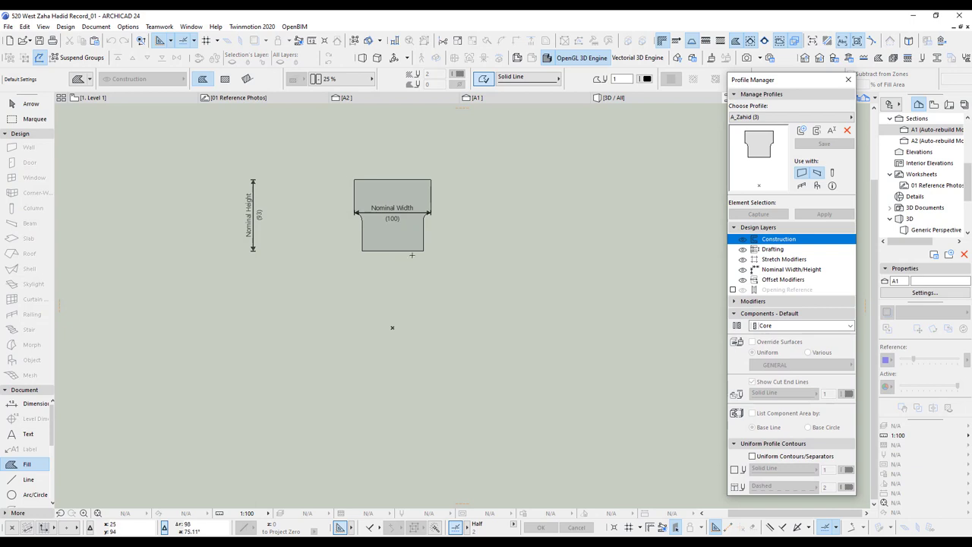
{"action": "left_click", "coordinate": [423, 251], "text": "shift"}
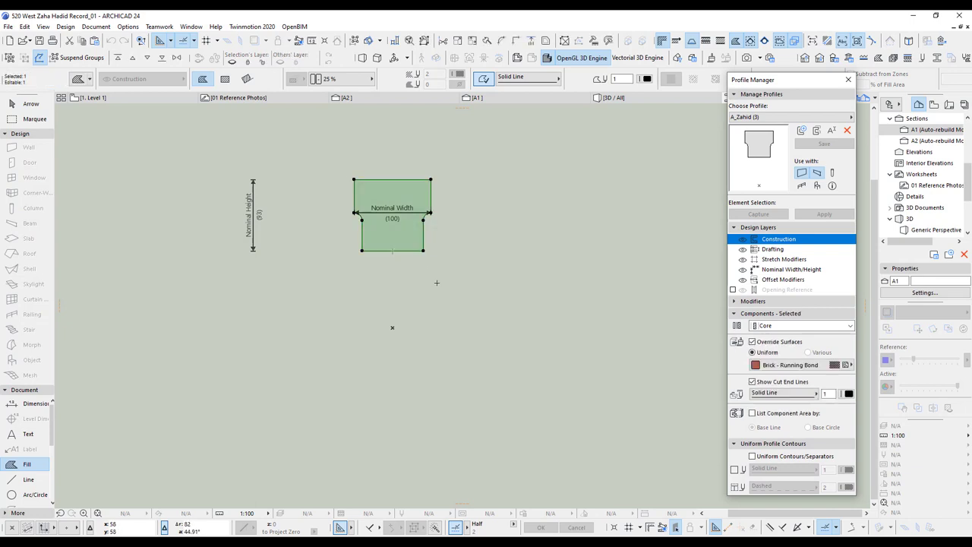
{"action": "key", "text": "Escape"}
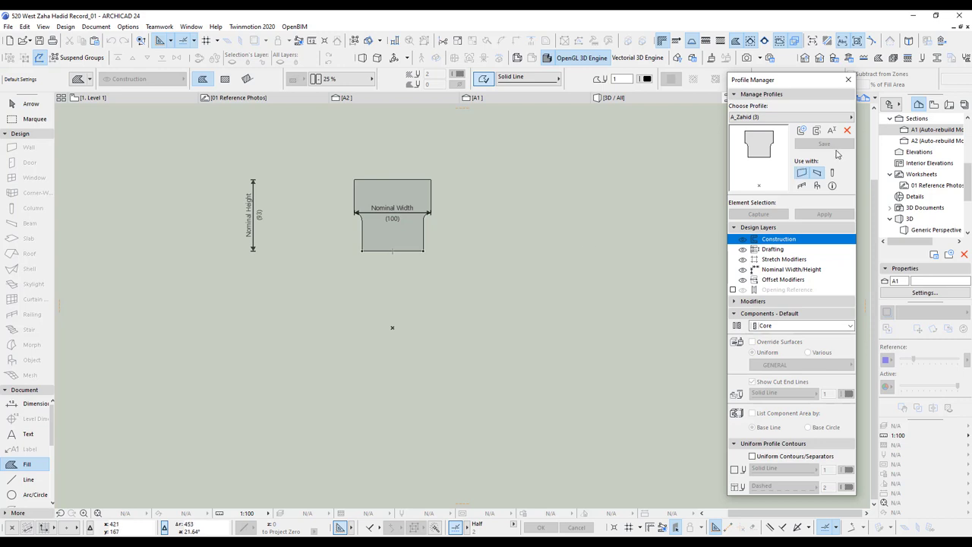
Step: Compare the shapes and origins of profiles A_Zahid (2) and A_Zahid (3), closing the Profile Manager when done
{"action": "left_click", "coordinate": [789, 117]}
{"action": "left_click", "coordinate": [577, 142]}
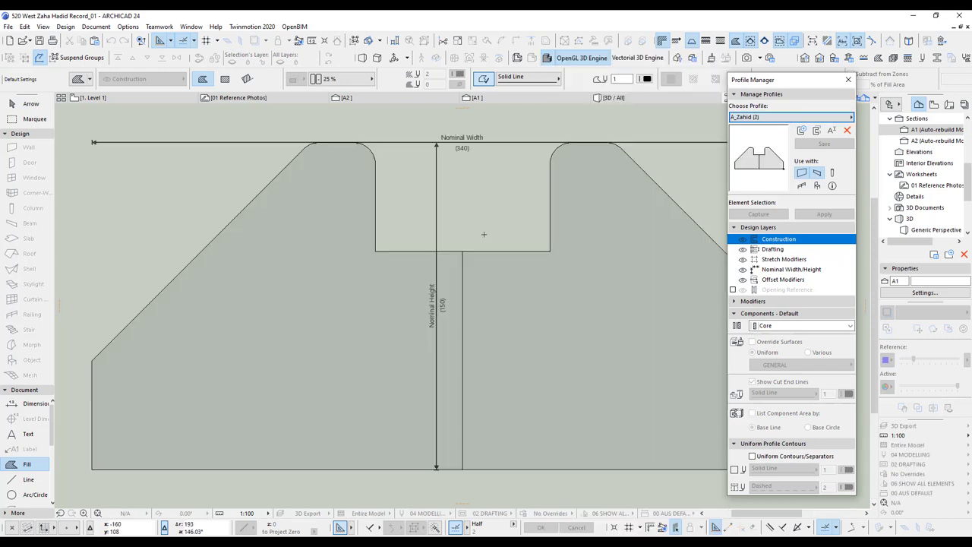
{"action": "scroll", "coordinate": [484, 234], "scroll_direction": "down", "scroll_amount": 4}
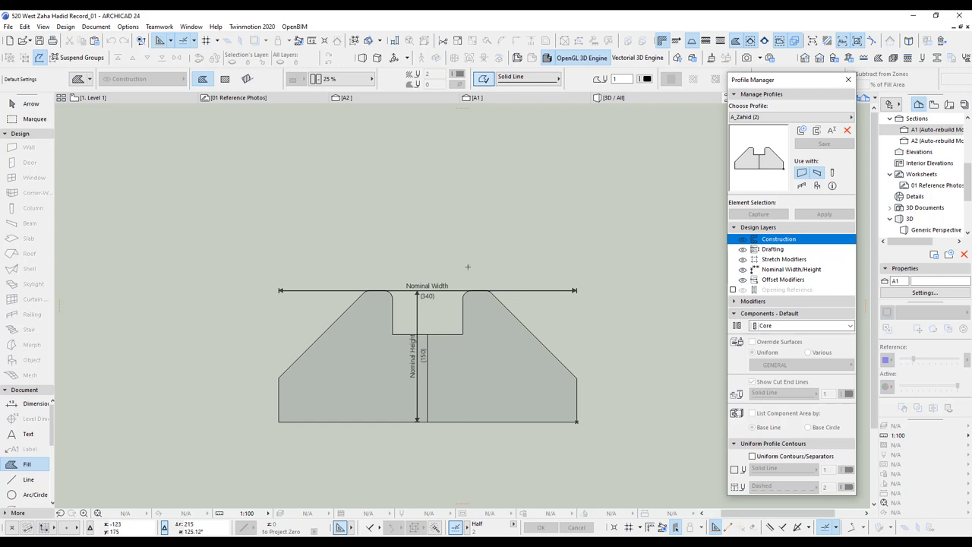
{"action": "left_click", "coordinate": [765, 118]}
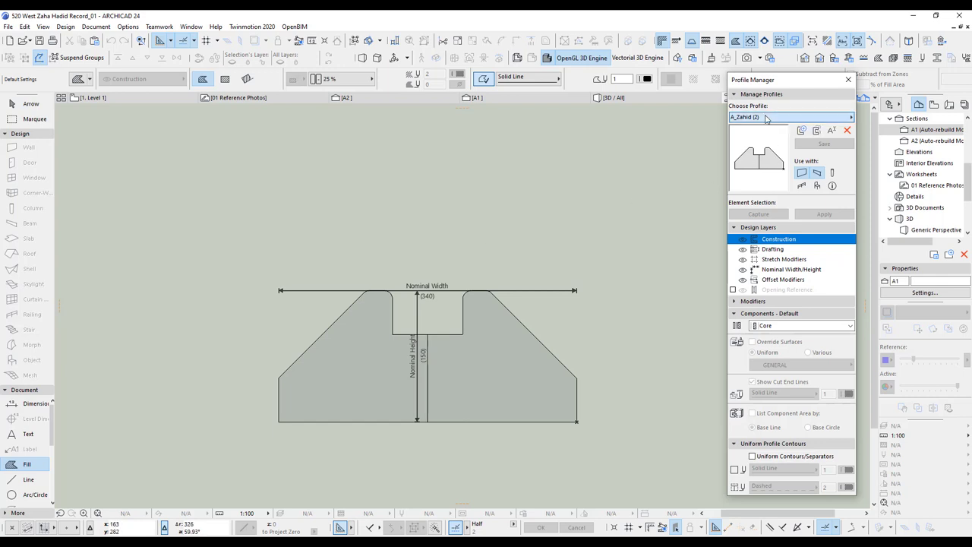
{"action": "left_click", "coordinate": [605, 144]}
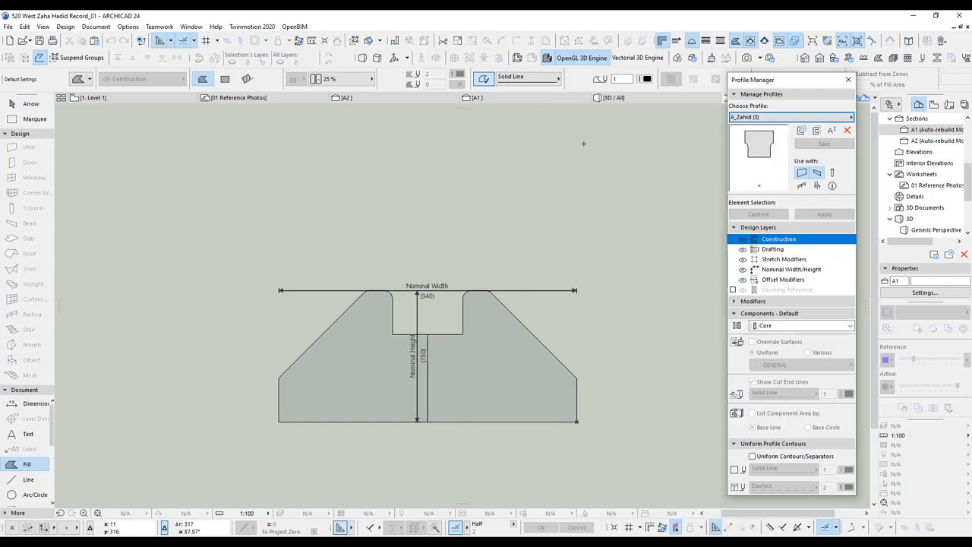
{"action": "middle_click_drag", "start_coordinate": [432, 336], "coordinate": [400, 186]}
{"action": "scroll", "coordinate": [400, 186], "scroll_direction": "down", "scroll_amount": 1}
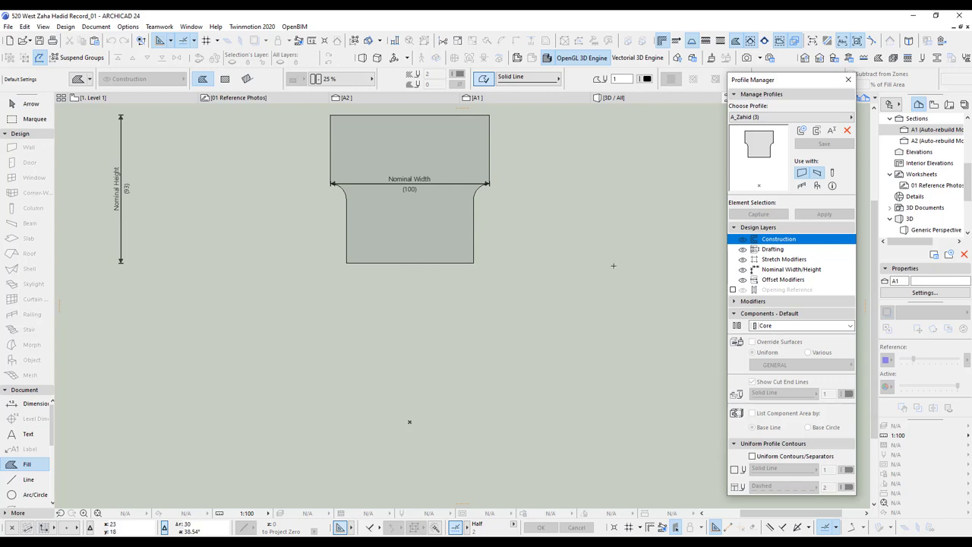
{"action": "left_click", "coordinate": [848, 80]}
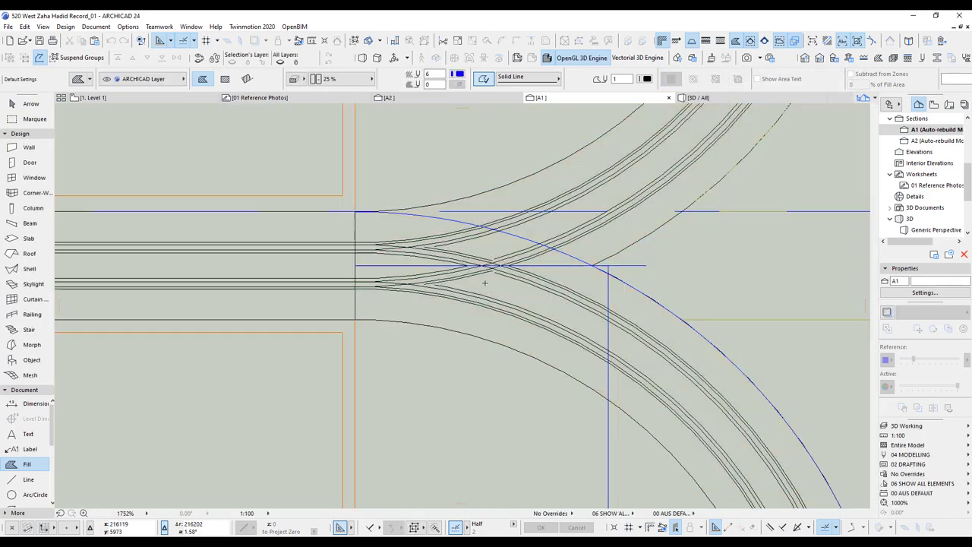
Step: Move the upper endpoint of the blue guide arc down to the centre line of the floor band where the links meet
{"action": "scroll", "coordinate": [506, 292], "scroll_direction": "up", "scroll_amount": 2}
{"action": "middle_click_drag", "start_coordinate": [507, 291], "coordinate": [457, 231]}
{"action": "scroll", "coordinate": [452, 223], "scroll_direction": "down", "scroll_amount": 2}
{"action": "scroll", "coordinate": [448, 220], "scroll_direction": "up", "scroll_amount": 3}
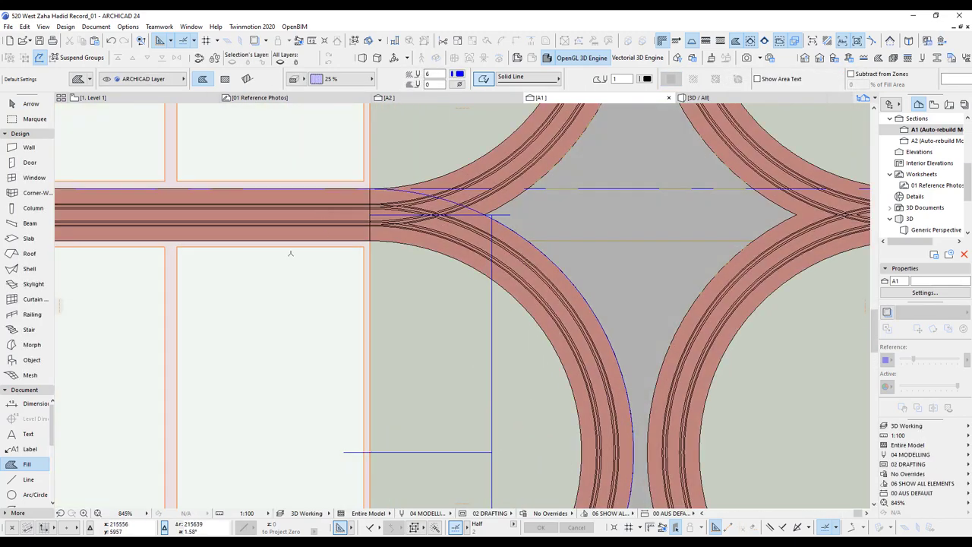
{"action": "key", "text": "shift"}
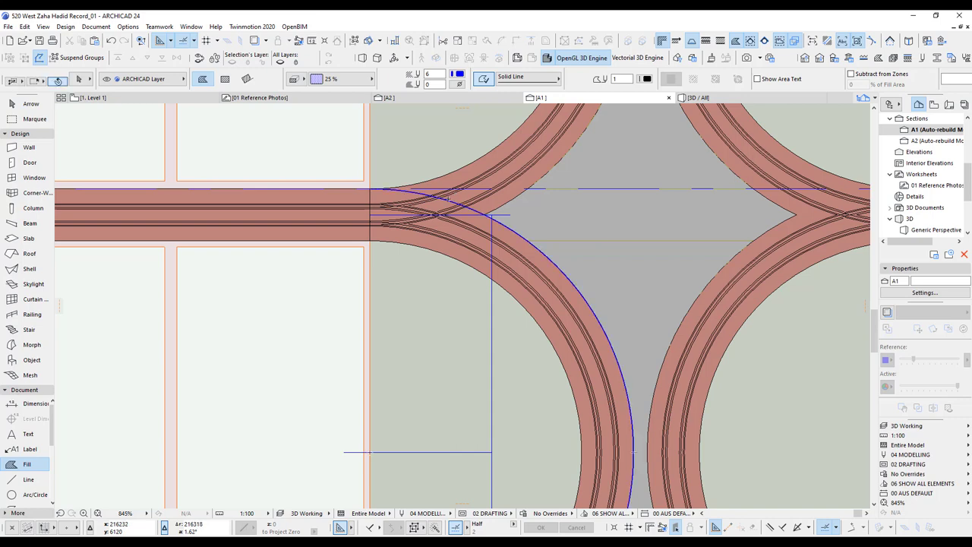
{"action": "left_click", "coordinate": [448, 199], "text": "shift"}
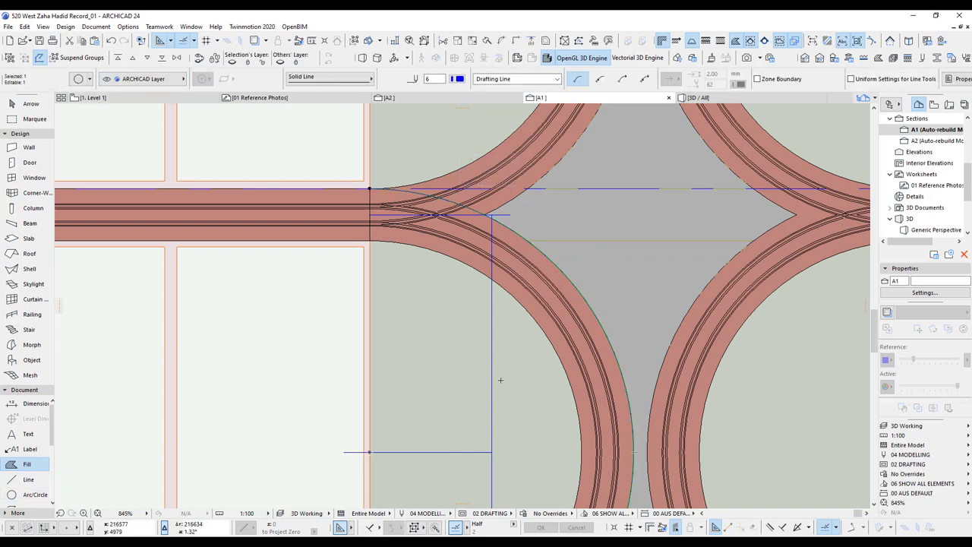
{"action": "scroll", "coordinate": [501, 378], "scroll_direction": "down", "scroll_amount": 3}
{"action": "scroll", "coordinate": [470, 151], "scroll_direction": "up", "scroll_amount": 3}
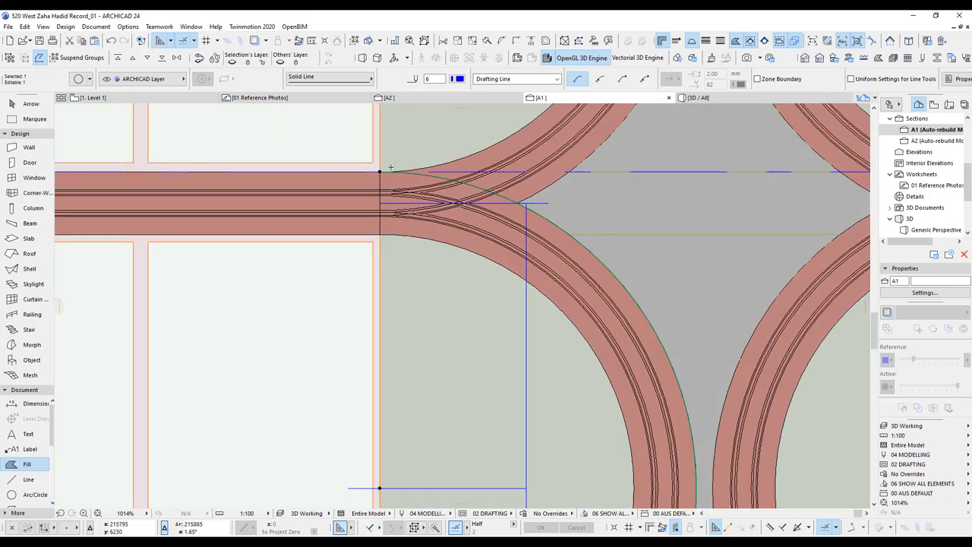
{"action": "left_click", "coordinate": [380, 171]}
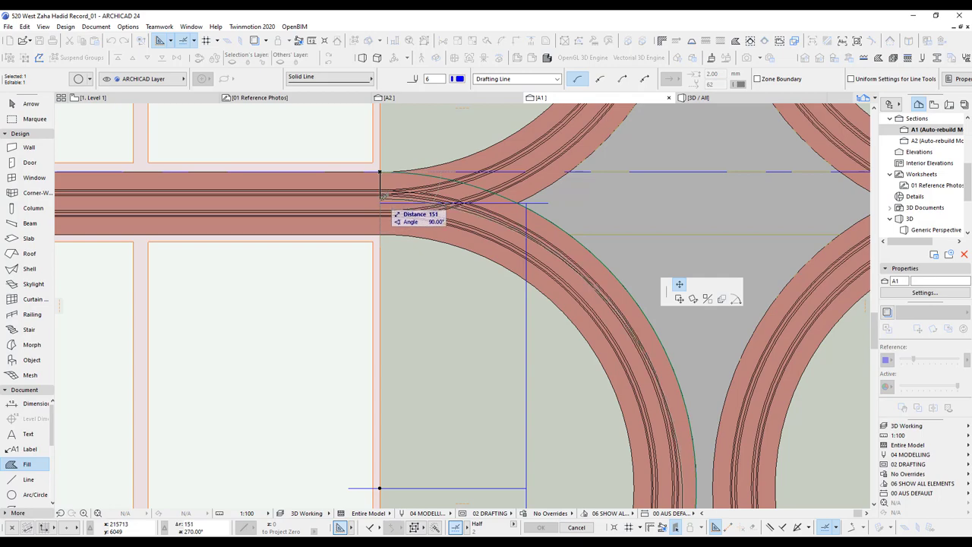
{"action": "left_click", "coordinate": [383, 201]}
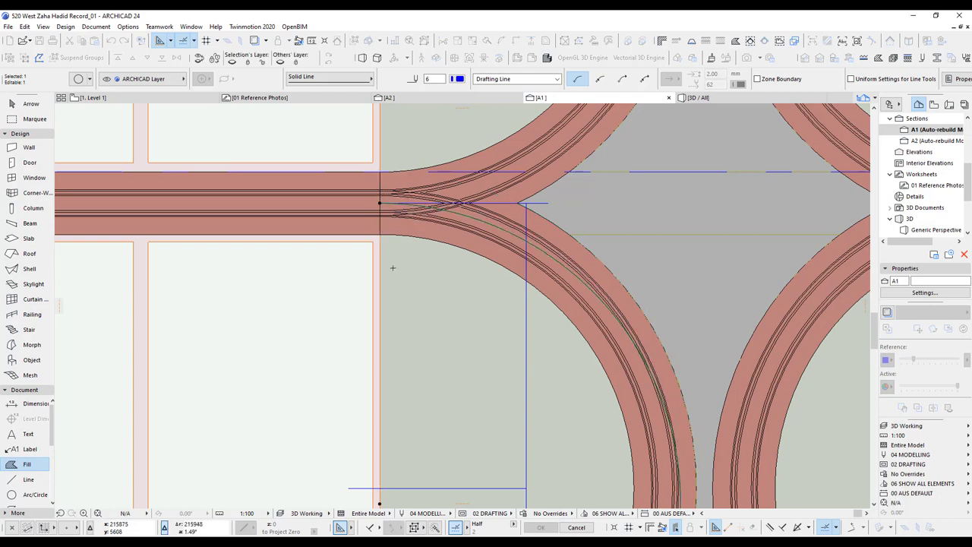
Step: Move the guide arc's lower endpoint up from the band's bottom edge to the lower band's centre line
{"action": "scroll", "coordinate": [413, 277], "scroll_direction": "down", "scroll_amount": 3}
{"action": "scroll", "coordinate": [427, 410], "scroll_direction": "up", "scroll_amount": 4}
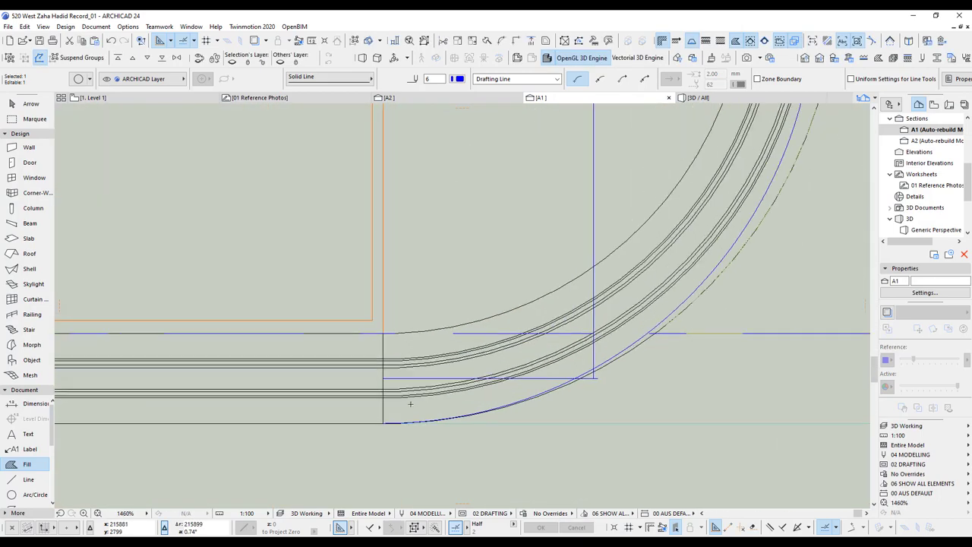
{"action": "left_click", "coordinate": [383, 422]}
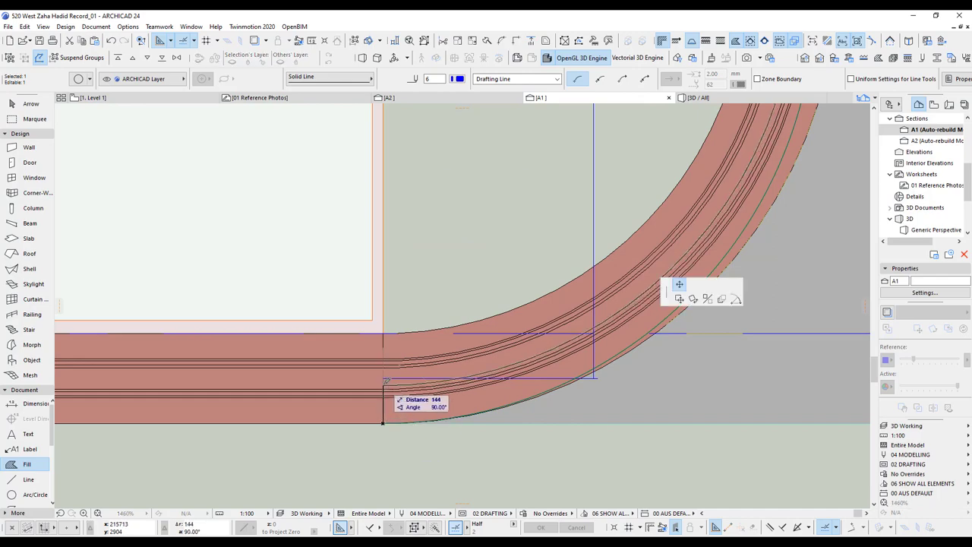
{"action": "left_click", "coordinate": [383, 377]}
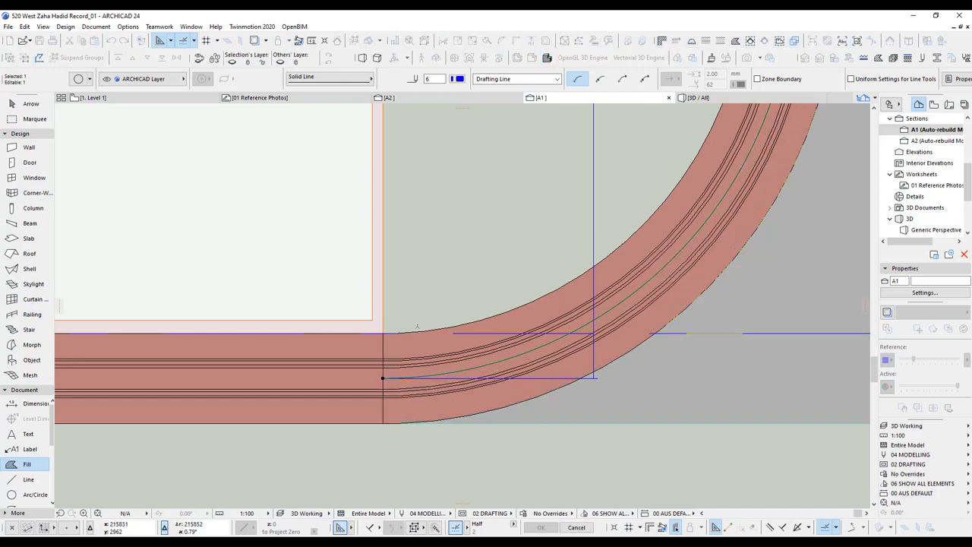
Step: Copy the guide arc one floor up so that the copy's lower end meets the original's upper end
{"action": "scroll", "coordinate": [421, 276], "scroll_direction": "down", "scroll_amount": 4}
{"action": "middle_click_drag", "start_coordinate": [430, 187], "coordinate": [441, 387]}
{"action": "scroll", "coordinate": [438, 164], "scroll_direction": "down", "scroll_amount": 3}
{"action": "scroll", "coordinate": [386, 271], "scroll_direction": "up", "scroll_amount": 6}
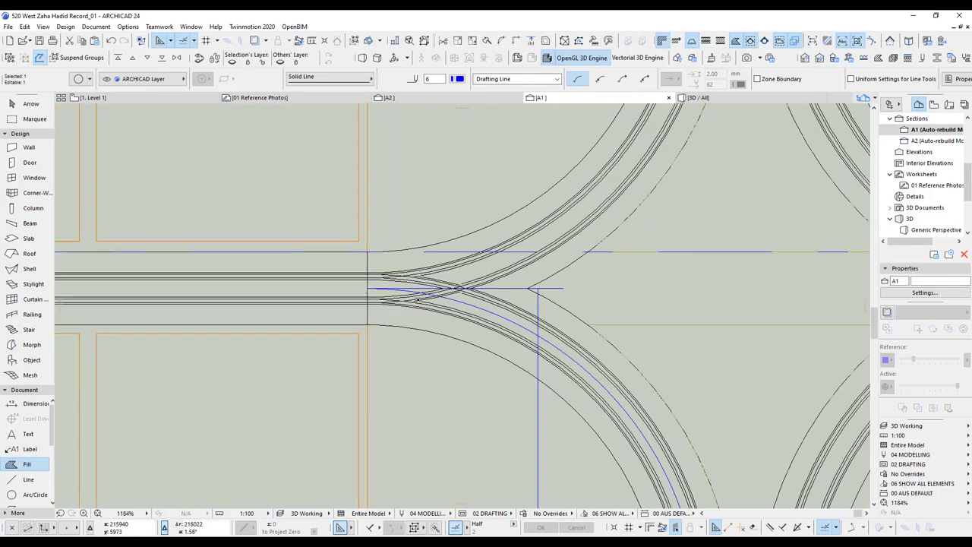
{"action": "scroll", "coordinate": [392, 362], "scroll_direction": "down", "scroll_amount": 5}
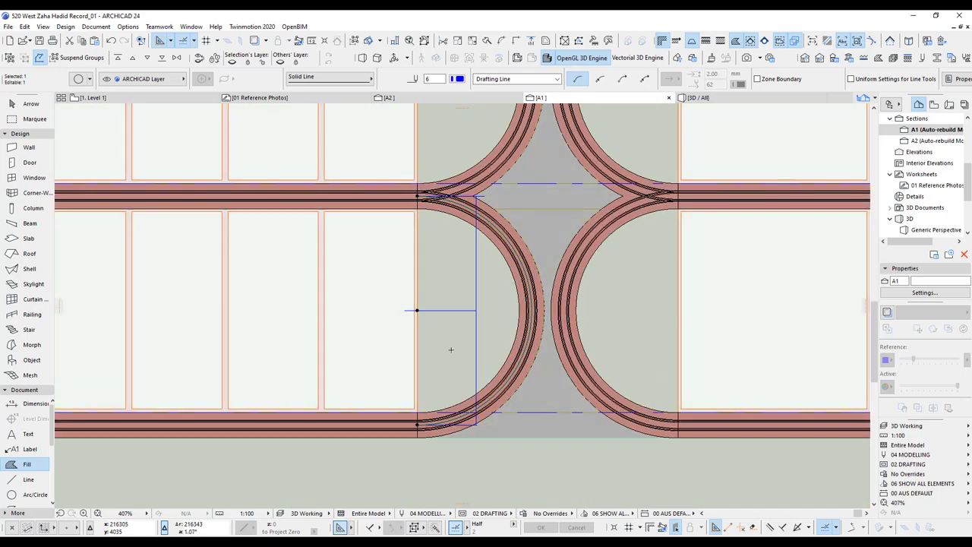
{"action": "left_click", "coordinate": [417, 424]}
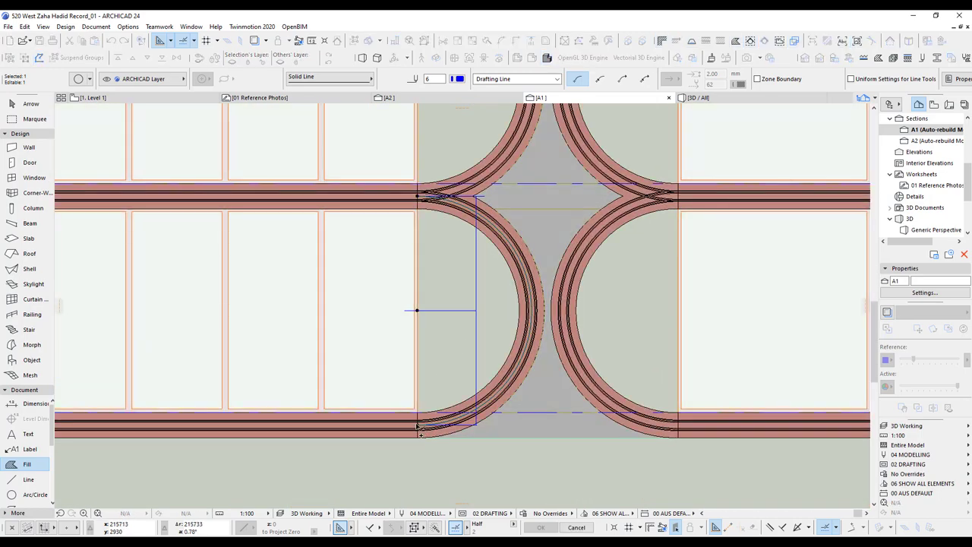
{"action": "scroll", "coordinate": [417, 196], "scroll_direction": "up", "scroll_amount": 8}
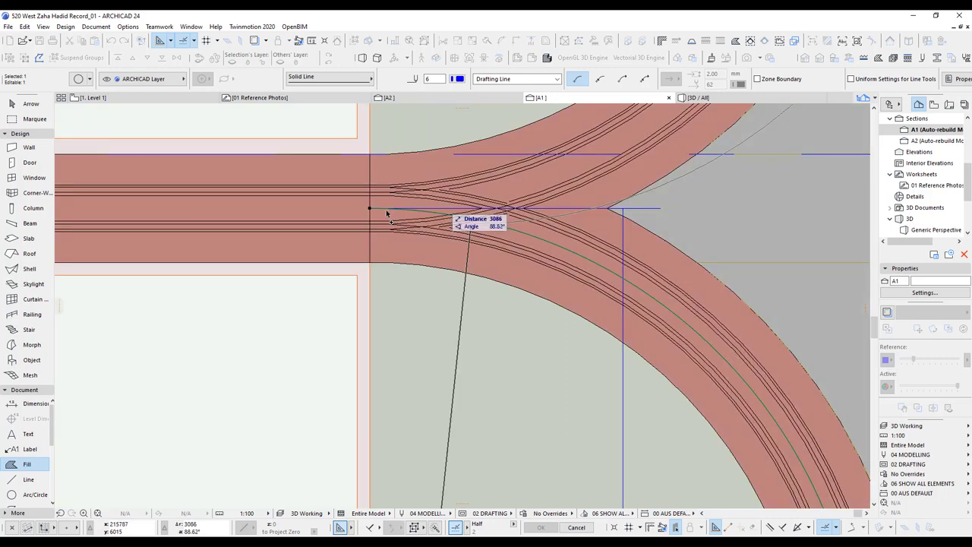
{"action": "left_click", "coordinate": [372, 209]}
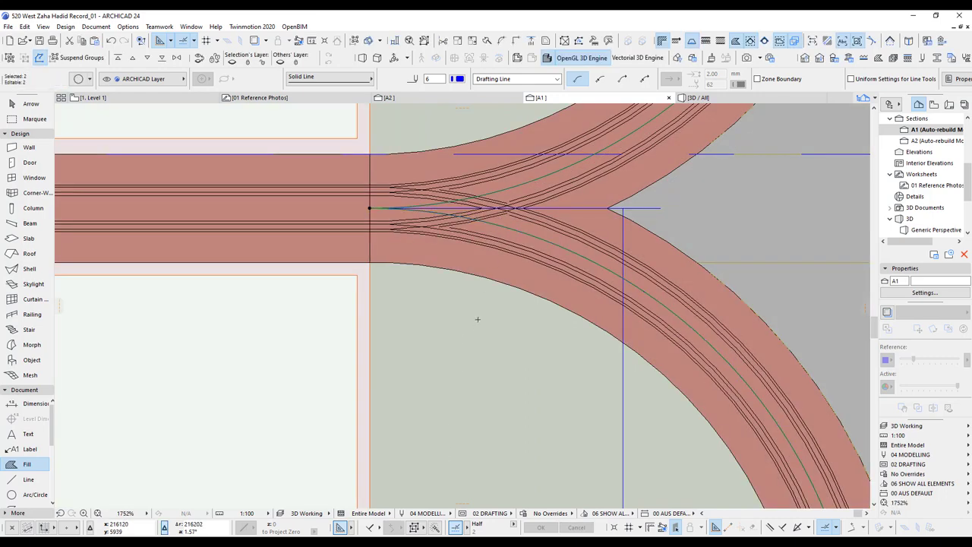
Step: Copy both guide arcs from section A1 and go to the Level 2 floor plan
{"action": "scroll", "coordinate": [478, 319], "scroll_direction": "down", "scroll_amount": 8}
{"action": "scroll", "coordinate": [479, 319], "scroll_direction": "down", "scroll_amount": 6}
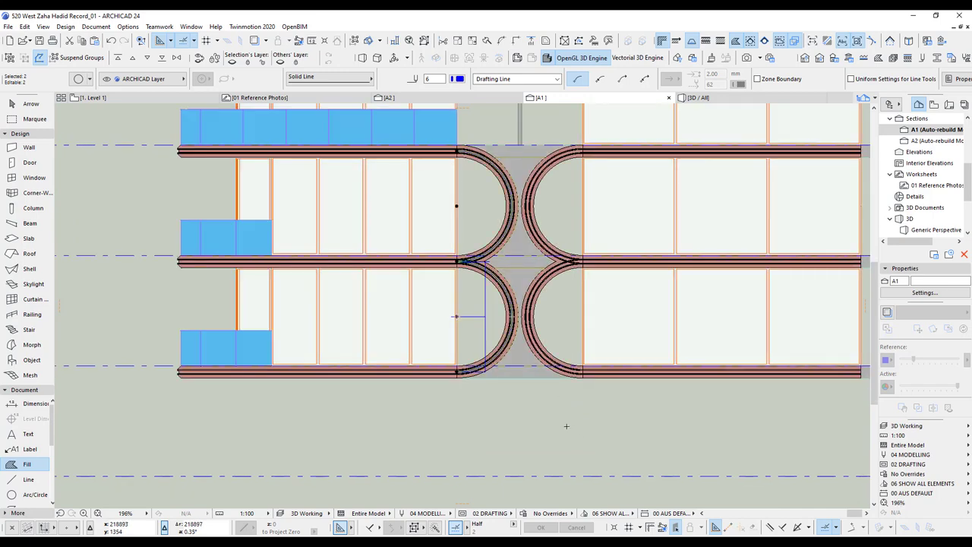
{"action": "key", "text": "F2"}
{"action": "scroll", "coordinate": [490, 328], "scroll_direction": "down", "scroll_amount": 5}
{"action": "middle_click_drag", "start_coordinate": [495, 338], "coordinate": [498, 354]}
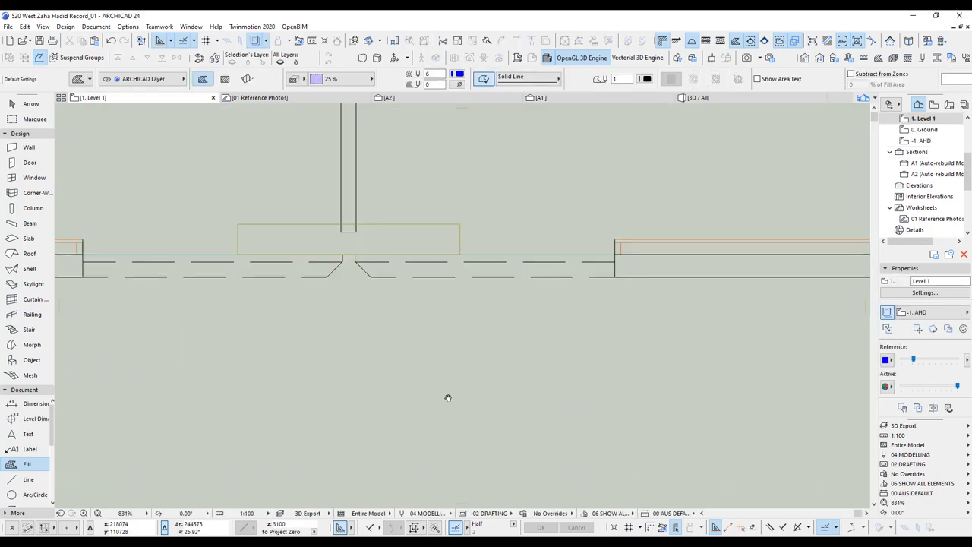
{"action": "scroll", "coordinate": [499, 353], "scroll_direction": "down", "scroll_amount": 4}
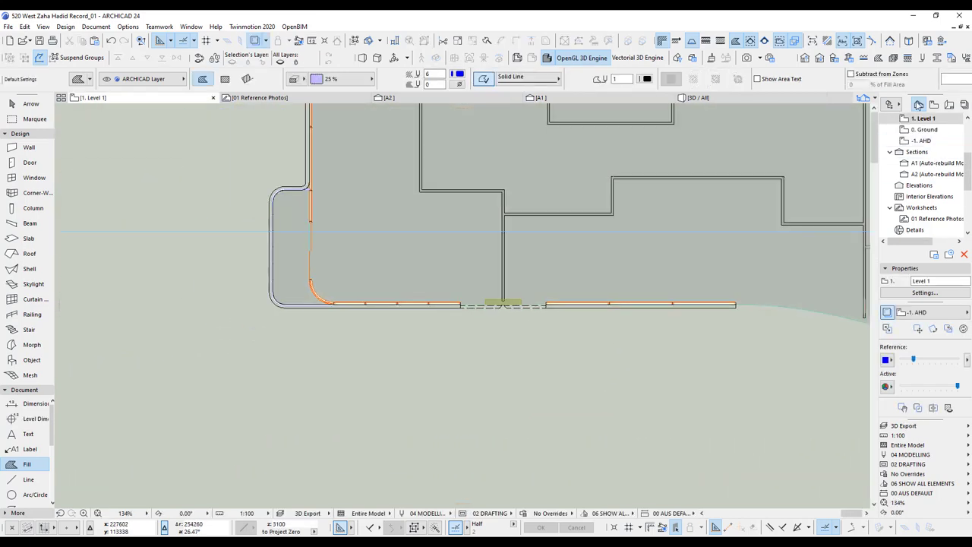
{"action": "left_click", "coordinate": [806, 61]}
Step: Paste the two guide arcs into the empty area below the building, beside the existing arc
{"action": "middle_click_drag", "start_coordinate": [482, 386], "coordinate": [544, 232]}
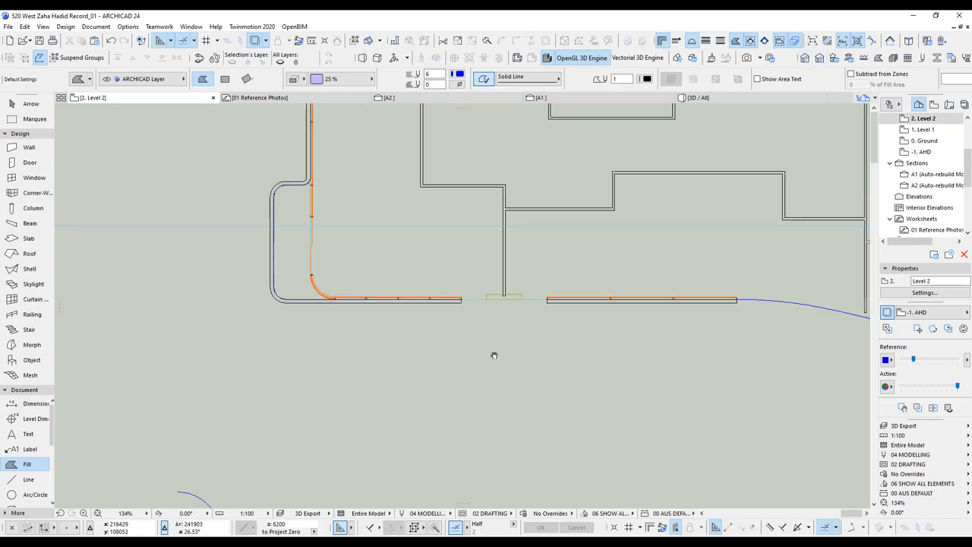
{"action": "scroll", "coordinate": [445, 343], "scroll_direction": "down", "scroll_amount": 1}
{"action": "middle_click_drag", "start_coordinate": [443, 325], "coordinate": [429, 281]}
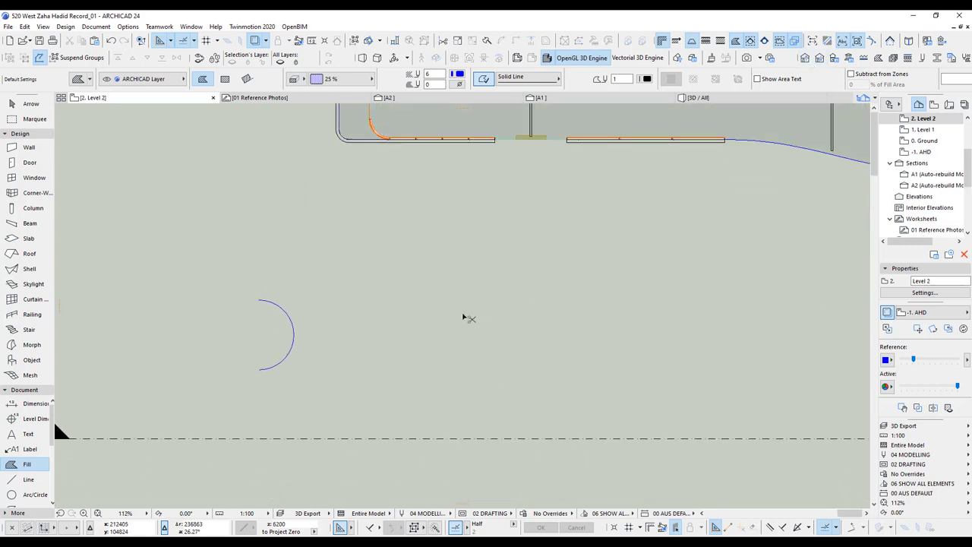
{"action": "key", "text": "ctrl+v"}
{"action": "left_click", "coordinate": [543, 266]}
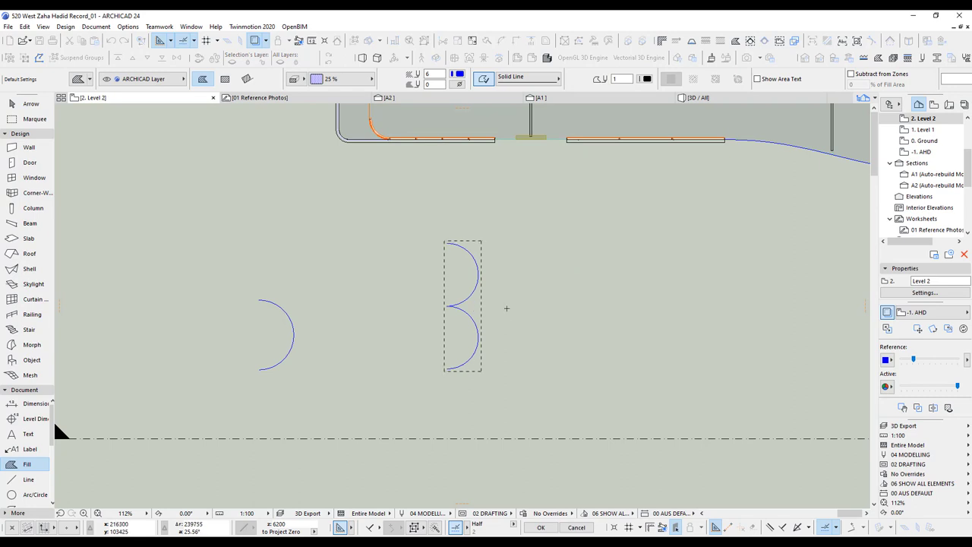
{"action": "left_click", "coordinate": [506, 308]}
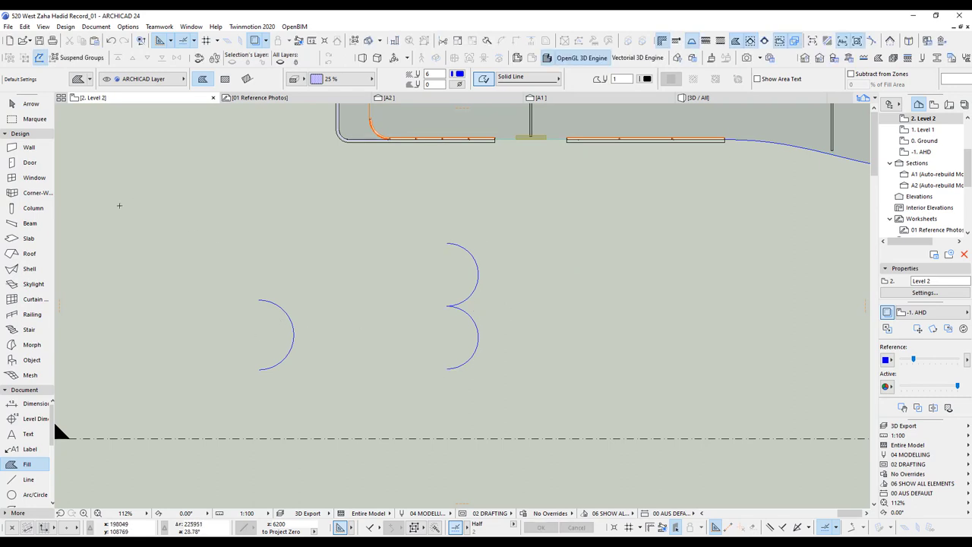
Step: Set the default beam to complex profile A_Zahid (3) and the single-beam geometry method
{"action": "left_click", "coordinate": [31, 224]}
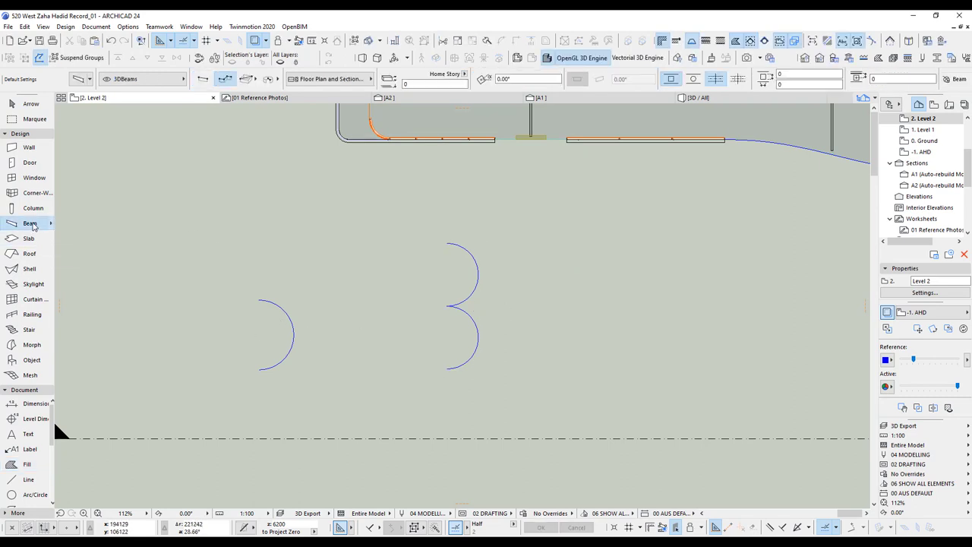
{"action": "double_click", "coordinate": [32, 224]}
{"action": "left_click", "coordinate": [456, 251]}
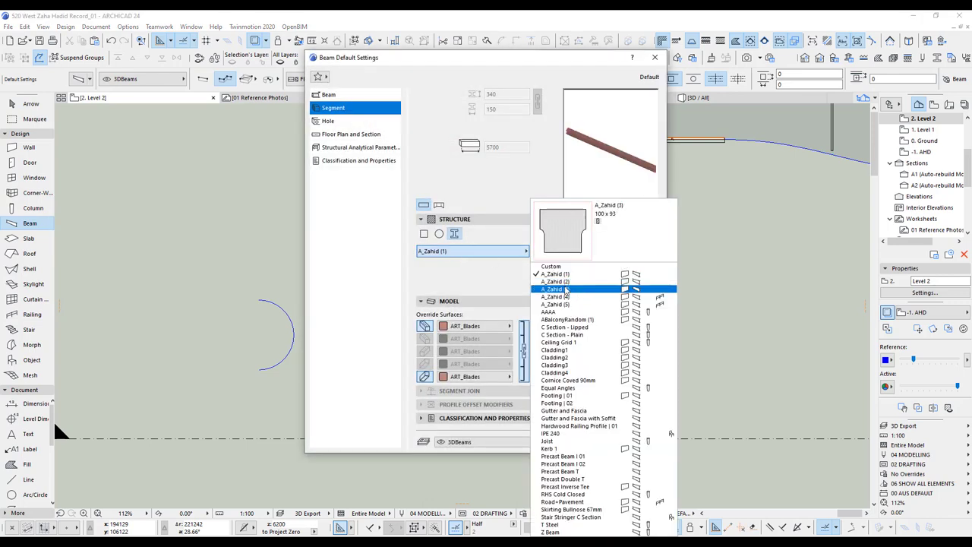
{"action": "left_click", "coordinate": [565, 289]}
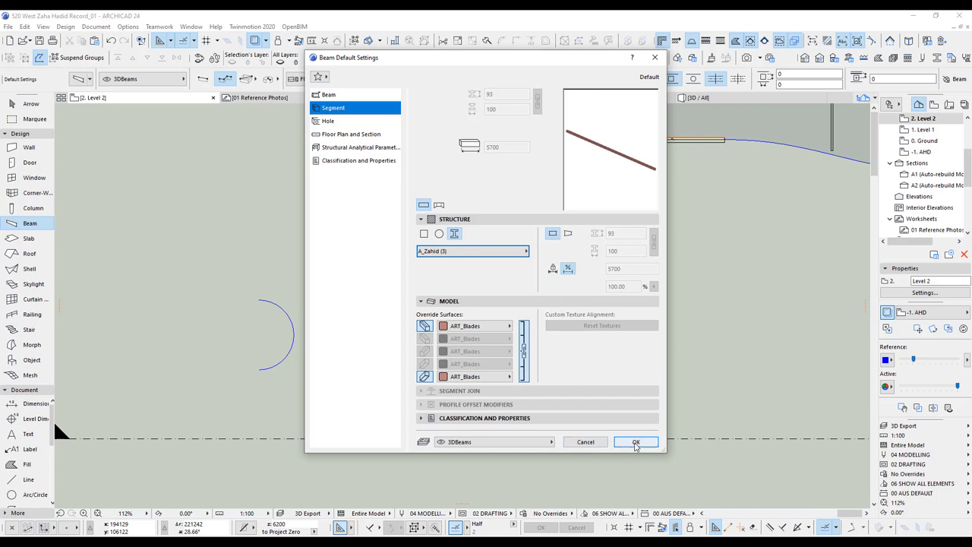
{"action": "left_click", "coordinate": [635, 442]}
{"action": "scroll", "coordinate": [489, 309], "scroll_direction": "up", "scroll_amount": 10}
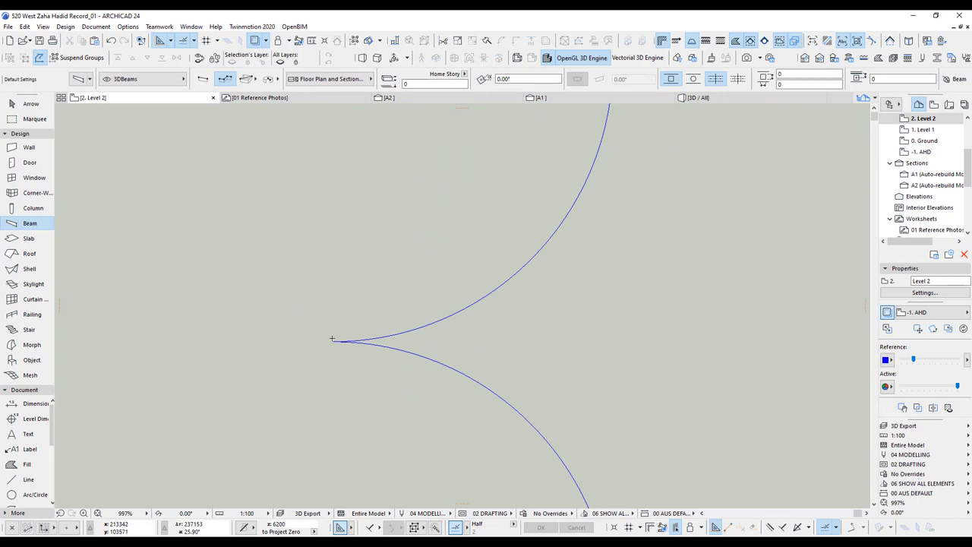
{"action": "left_click", "coordinate": [202, 78]}
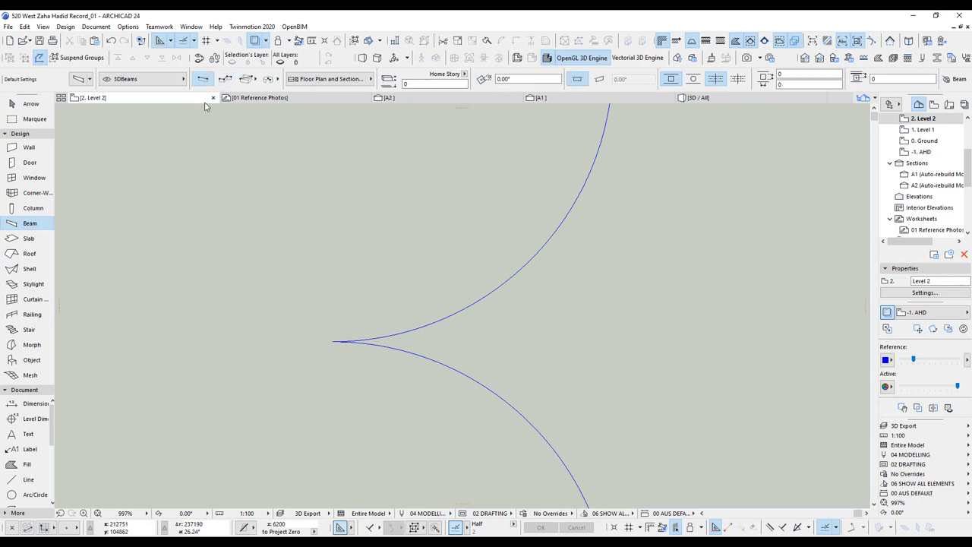
{"action": "left_click", "coordinate": [334, 339]}
{"action": "left_click", "coordinate": [483, 296]}
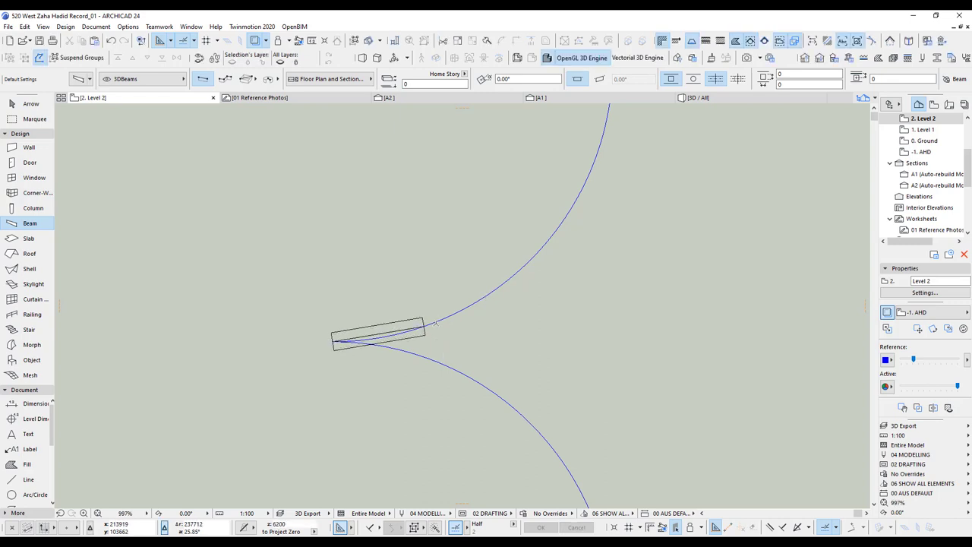
{"action": "key", "text": "ctrl+z"}
Step: Draw a beam from the junction of the two guide arcs along the upper arc and curve it to follow that arc
{"action": "left_click", "coordinate": [334, 340]}
{"action": "left_click", "coordinate": [512, 277]}
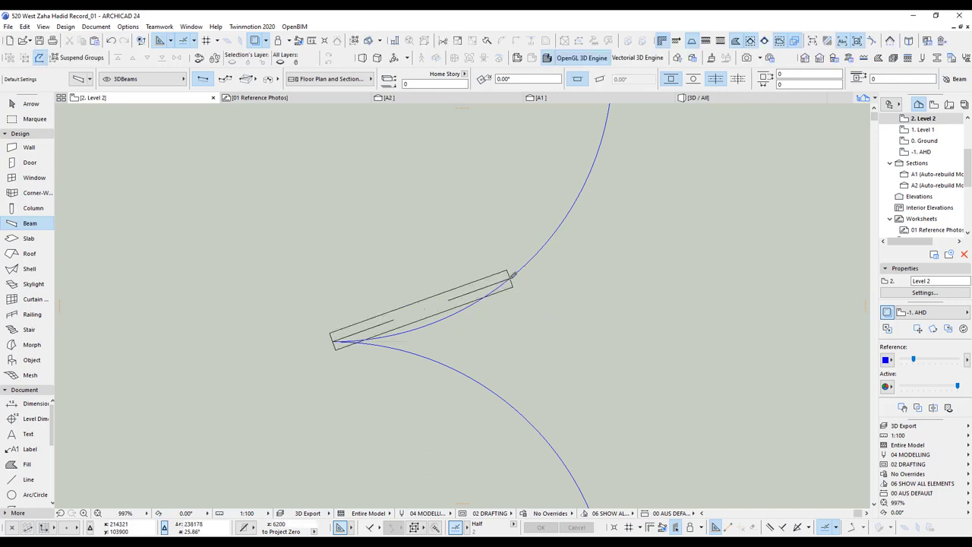
{"action": "left_click", "coordinate": [470, 292]}
{"action": "left_click", "coordinate": [470, 292]}
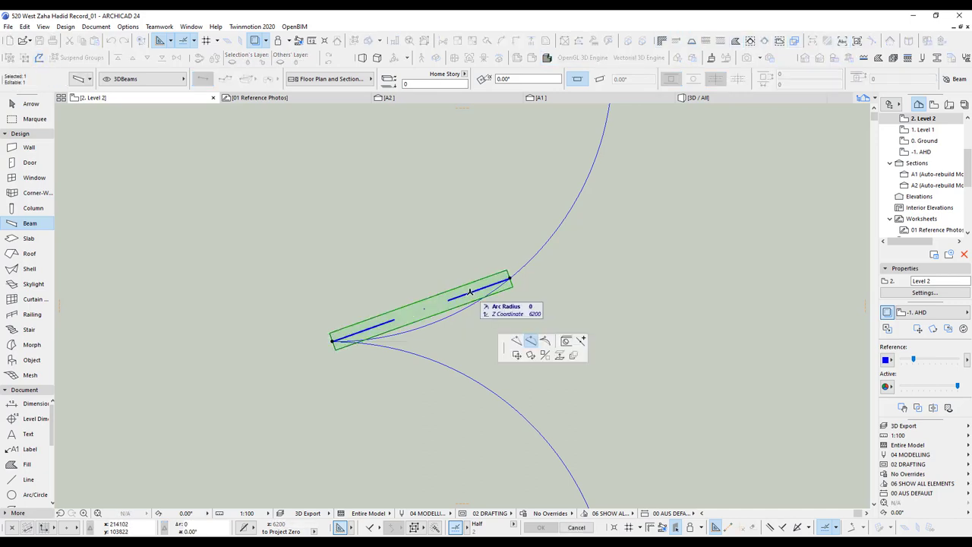
{"action": "left_click", "coordinate": [442, 351]}
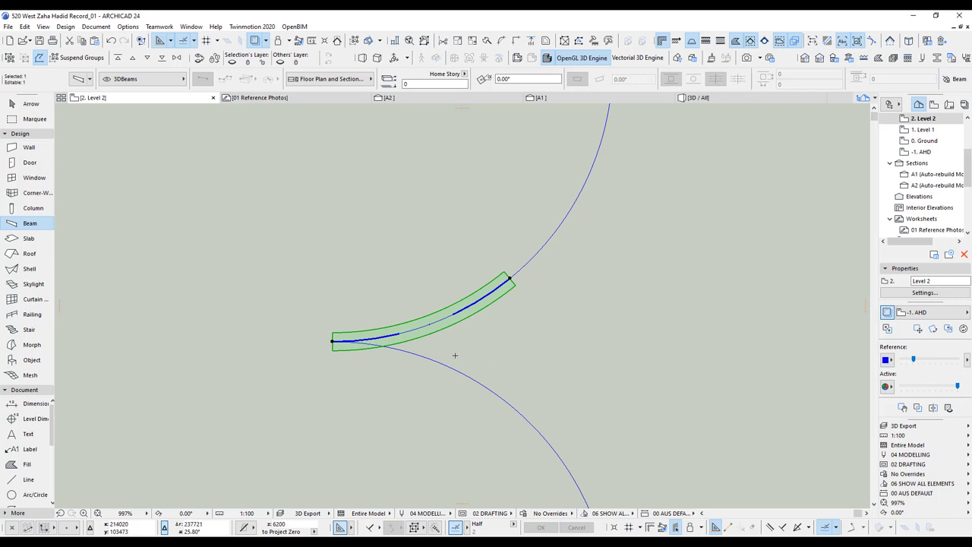
Step: Mirror a copy of the curved beam onto the lower guide arc, about a horizontal axis through the arcs' junction
{"action": "left_click", "coordinate": [25, 26]}
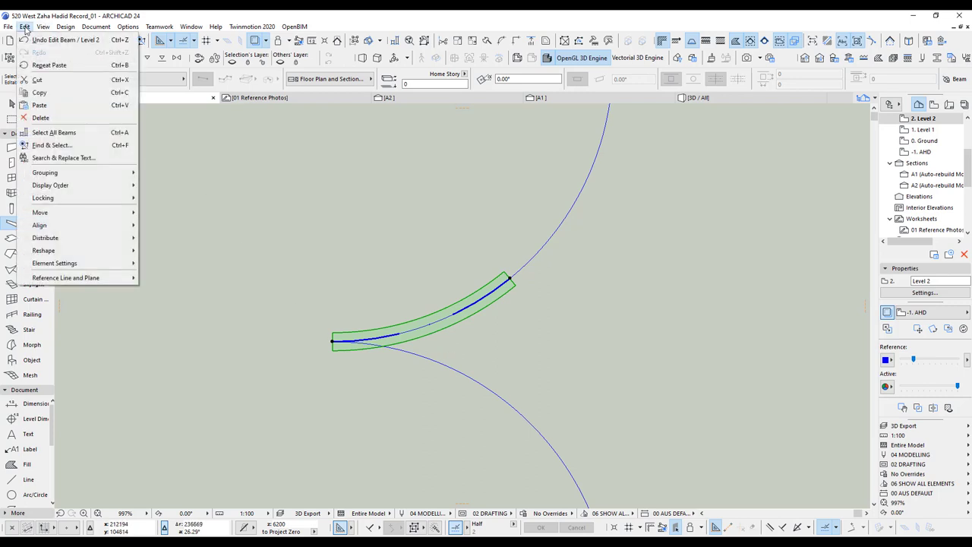
{"action": "mouse_move", "coordinate": [58, 212]}
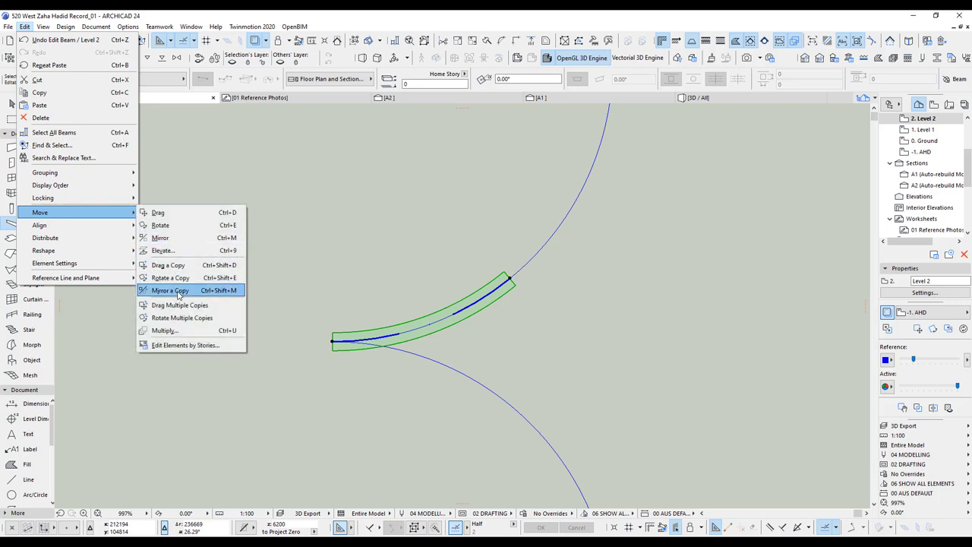
{"action": "left_click", "coordinate": [179, 292]}
{"action": "left_click", "coordinate": [334, 340]}
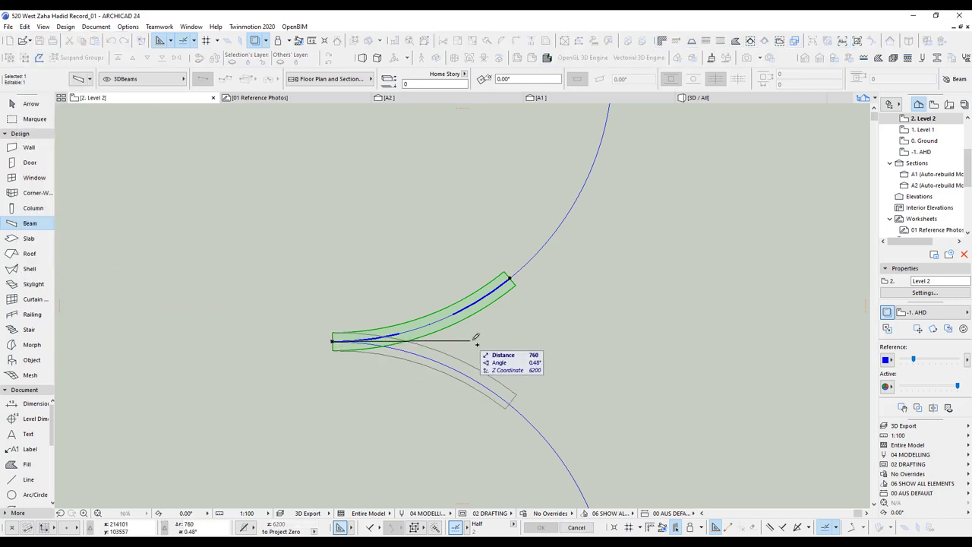
{"action": "left_click", "coordinate": [524, 344]}
Step: Convert both curved cutting beams to morphs
{"action": "scroll", "coordinate": [532, 345], "scroll_direction": "down", "scroll_amount": 6}
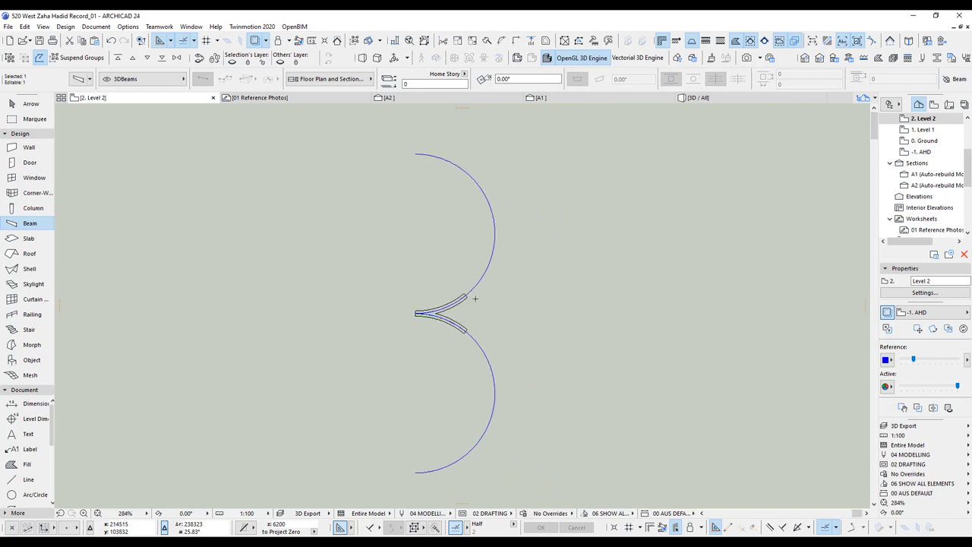
{"action": "scroll", "coordinate": [475, 300], "scroll_direction": "up", "scroll_amount": 4}
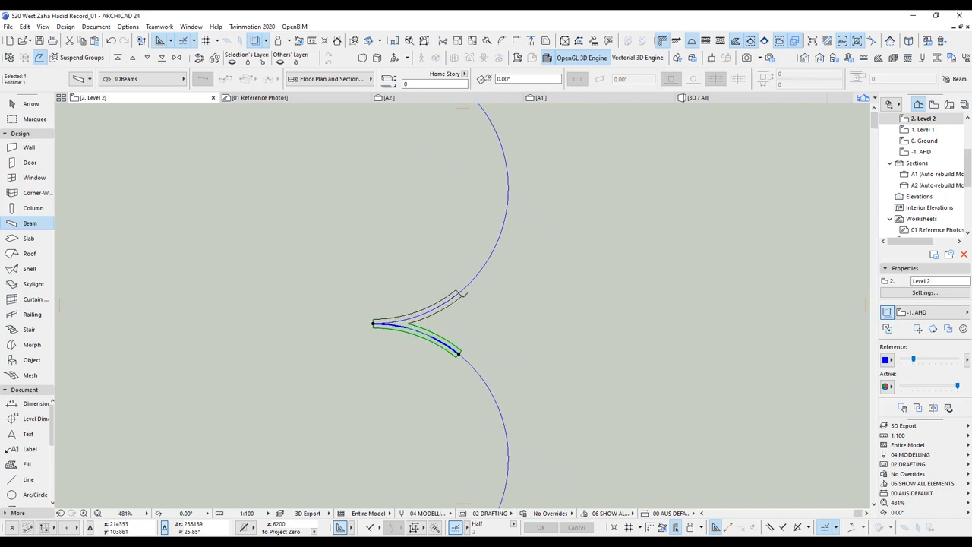
{"action": "left_click", "coordinate": [460, 297], "text": "shift"}
{"action": "scroll", "coordinate": [347, 331], "scroll_direction": "down", "scroll_amount": 8}
{"action": "right_click", "coordinate": [331, 290]}
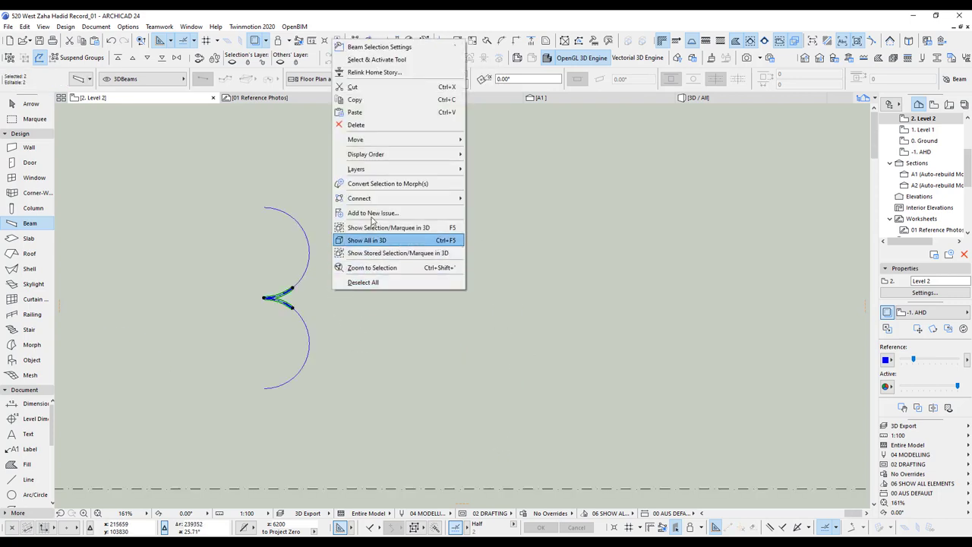
{"action": "left_click", "coordinate": [387, 185]}
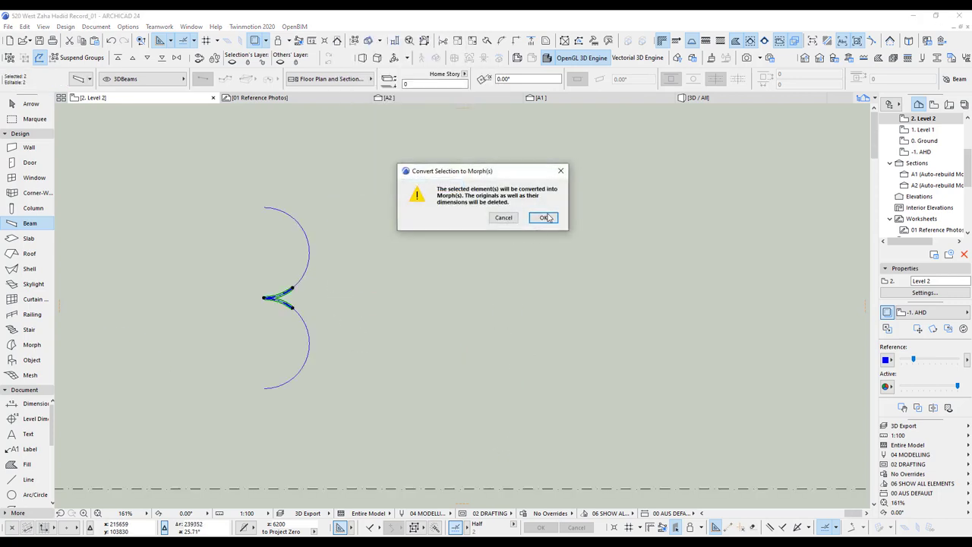
{"action": "left_click", "coordinate": [544, 218]}
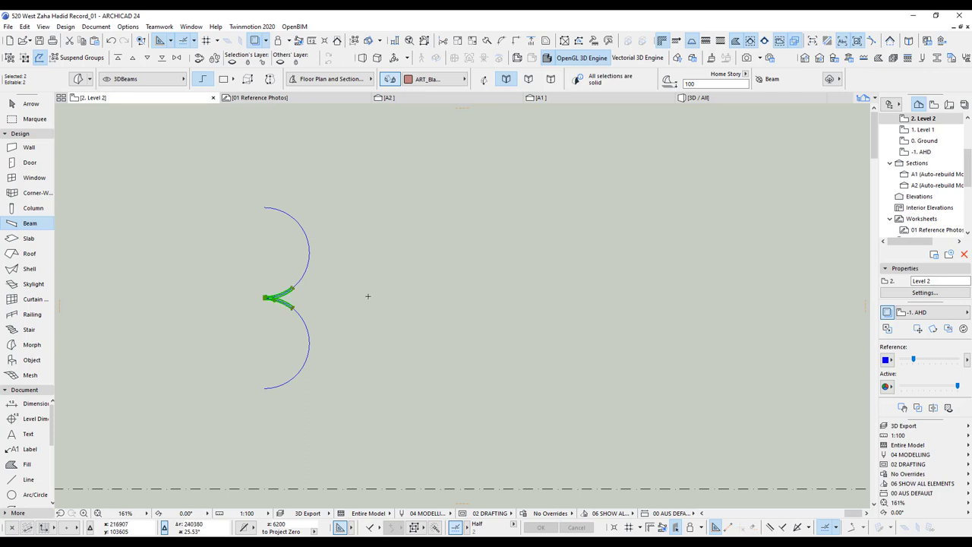
Step: Rotate the two curved cutting morphs upright so that they stand vertically like the facade links
{"action": "scroll", "coordinate": [544, 293], "scroll_direction": "down", "scroll_amount": 2}
{"action": "scroll", "coordinate": [310, 357], "scroll_direction": "down", "scroll_amount": 5}
{"action": "middle_click_drag", "start_coordinate": [310, 357], "coordinate": [256, 367]}
{"action": "scroll", "coordinate": [213, 328], "scroll_direction": "up", "scroll_amount": 5}
{"action": "middle_click_drag", "start_coordinate": [319, 330], "coordinate": [598, 343]}
{"action": "left_click", "coordinate": [471, 315]}
{"action": "left_click", "coordinate": [389, 98]}
{"action": "left_click", "coordinate": [541, 98]}
{"action": "left_click", "coordinate": [30, 104]}
{"action": "scroll", "coordinate": [391, 308], "scroll_direction": "up", "scroll_amount": 4}
Step: Move the two upright morphs on the Level 1 floor plan so that their ends align with the end of the straight facade band
{"action": "key", "text": "F2"}
{"action": "key", "text": "ctrl+Down"}
{"action": "scroll", "coordinate": [432, 339], "scroll_direction": "up", "scroll_amount": 5}
{"action": "left_click", "coordinate": [403, 373]}
{"action": "middle_click_drag", "start_coordinate": [438, 167], "coordinate": [438, 500]}
{"action": "scroll", "coordinate": [415, 390], "scroll_direction": "up", "scroll_amount": 3}
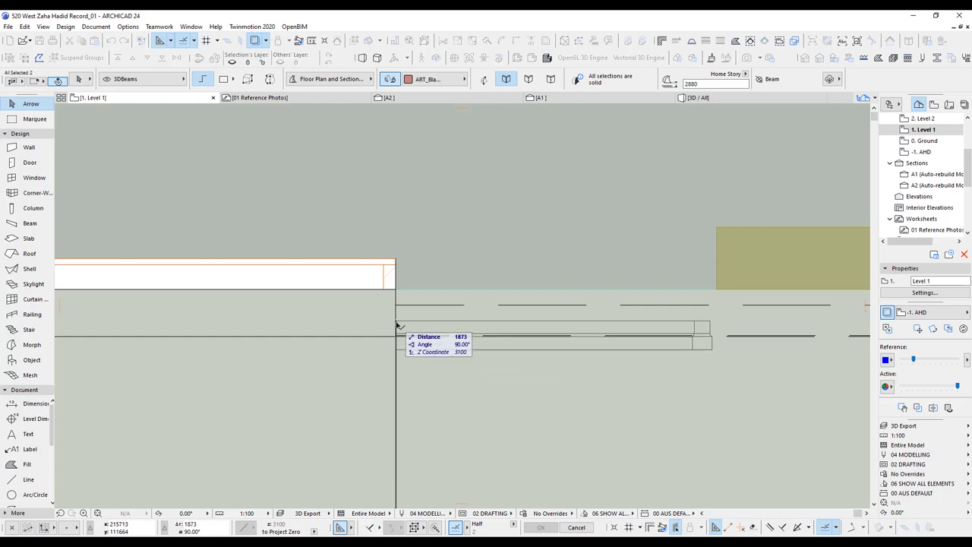
{"action": "left_click", "coordinate": [395, 325]}
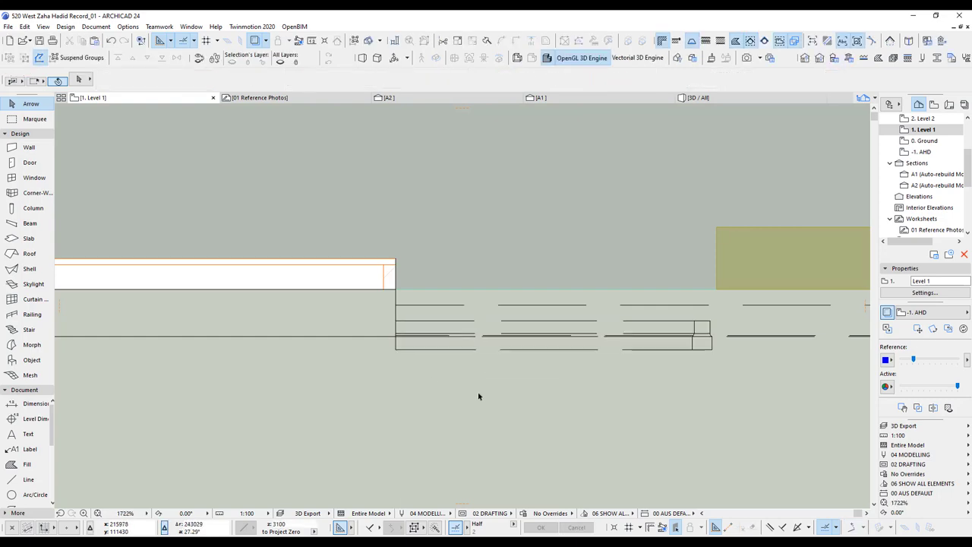
Step: Select the two cutting morphs at the band junction in 3D and add them as operators for a solid element operation
{"action": "key", "text": "F3"}
{"action": "scroll", "coordinate": [464, 317], "scroll_direction": "up", "scroll_amount": 2}
{"action": "middle_click_drag", "start_coordinate": [413, 320], "coordinate": [521, 318], "text": "shift"}
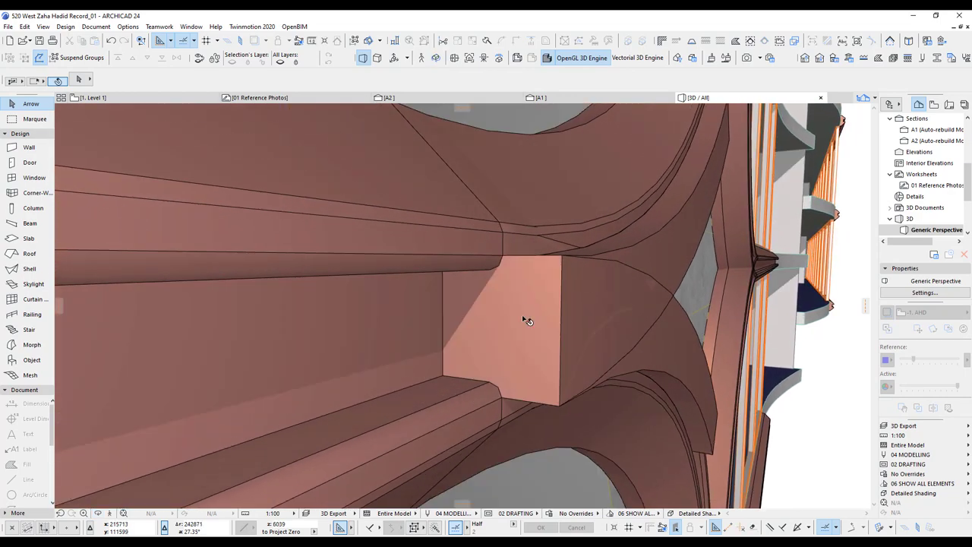
{"action": "left_click", "coordinate": [556, 296]}
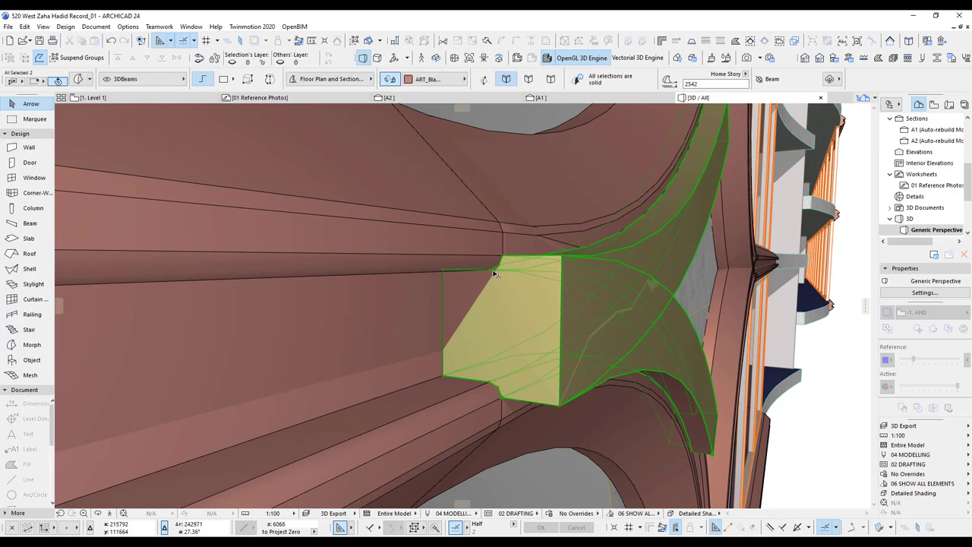
{"action": "scroll", "coordinate": [493, 273], "scroll_direction": "up", "scroll_amount": 2}
{"action": "middle_click_drag", "start_coordinate": [555, 310], "coordinate": [425, 337], "text": "shift"}
{"action": "scroll", "coordinate": [410, 337], "scroll_direction": "down", "scroll_amount": 4}
{"action": "left_click", "coordinate": [96, 26]}
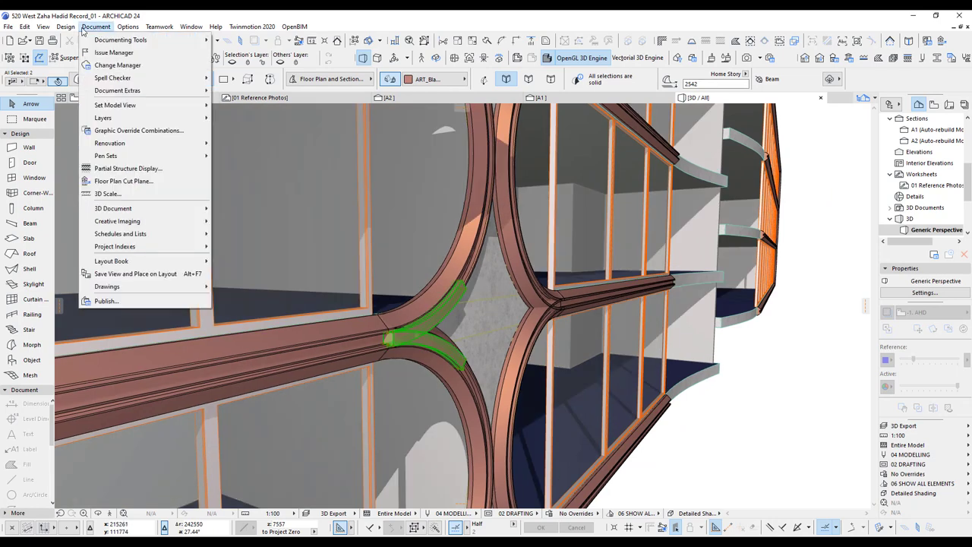
{"action": "left_click", "coordinate": [98, 146]}
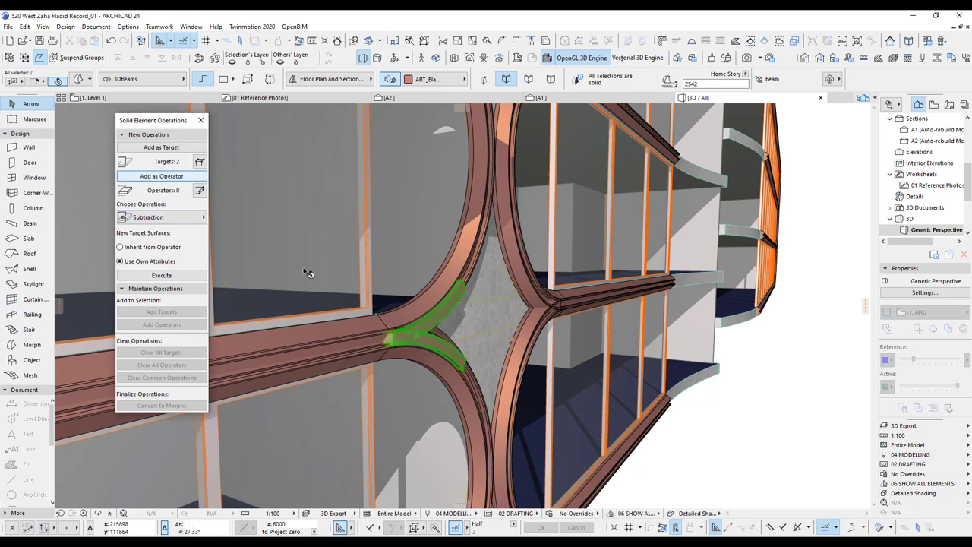
{"action": "left_click", "coordinate": [173, 177]}
Step: Add the upper and lower curved bands at the junction as targets and execute the Subtraction using their own surface attributes
{"action": "left_click", "coordinate": [472, 262]}
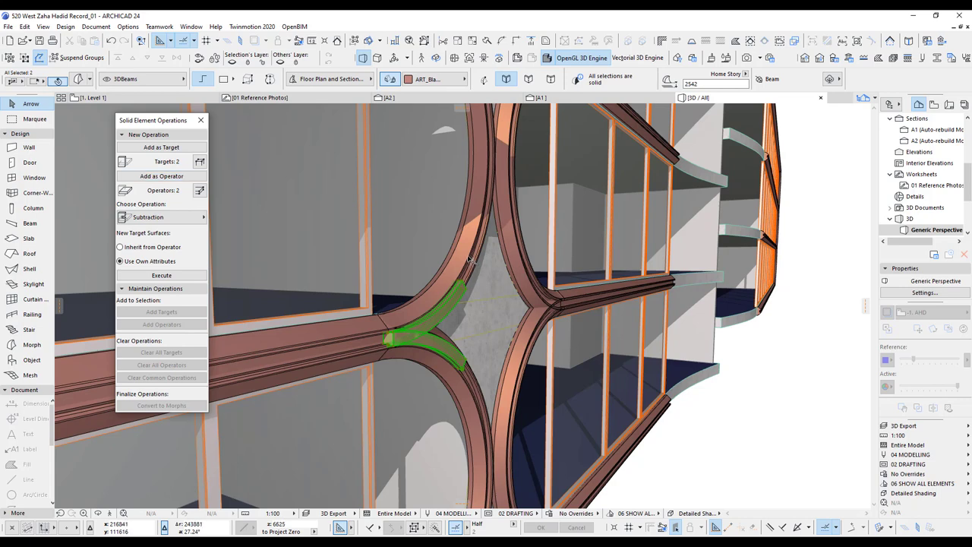
{"action": "left_click", "coordinate": [465, 389], "text": "shift"}
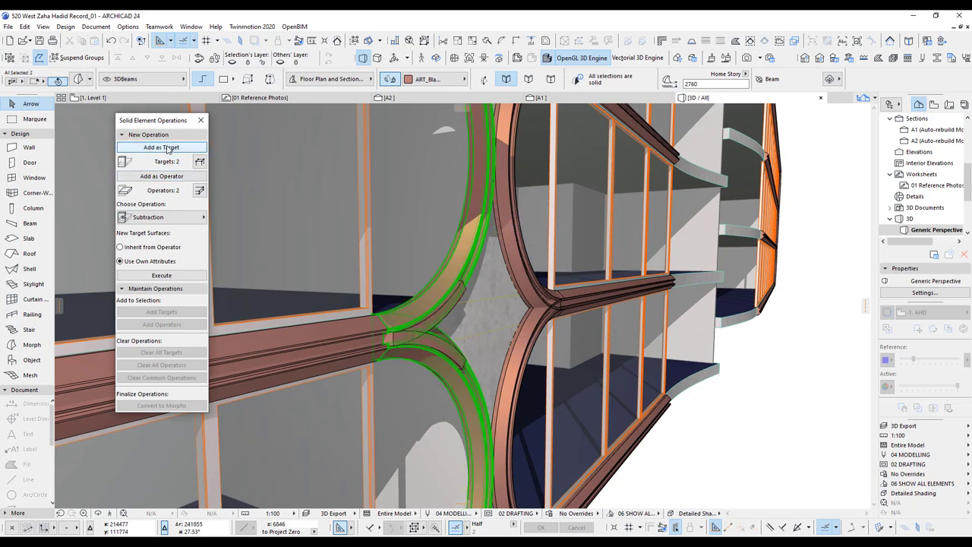
{"action": "left_click", "coordinate": [161, 275]}
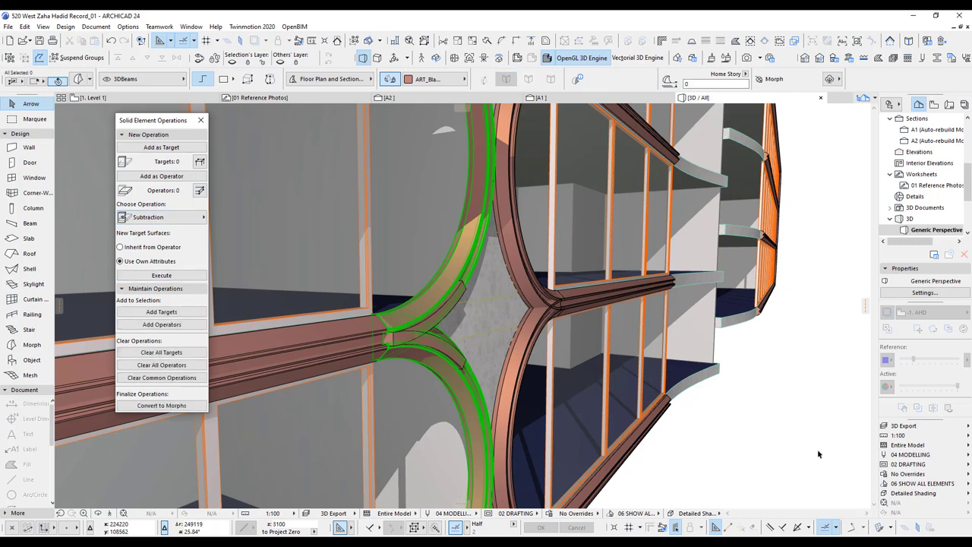
Step: Put the two cutting morphs on the 3D Cutting Elements layer
{"action": "left_click", "coordinate": [395, 345]}
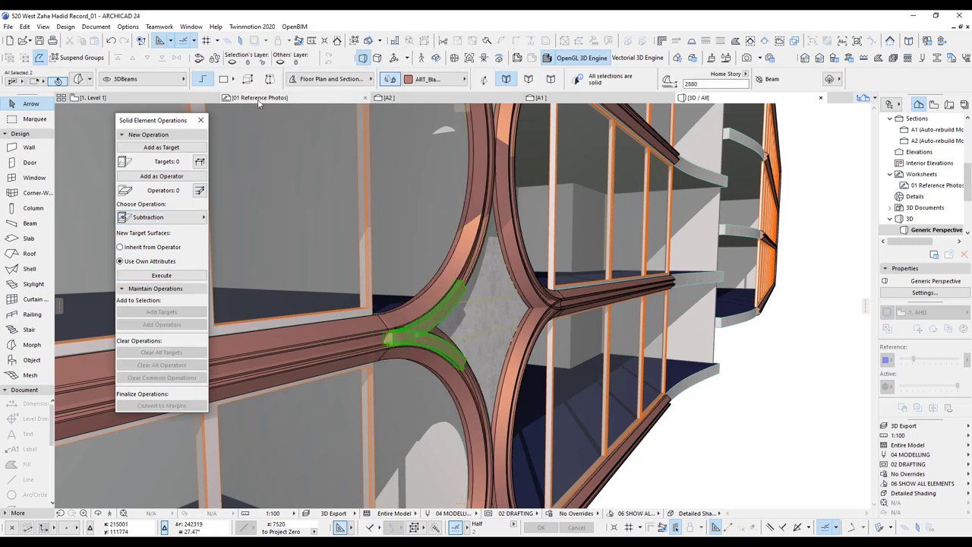
{"action": "left_click", "coordinate": [164, 79]}
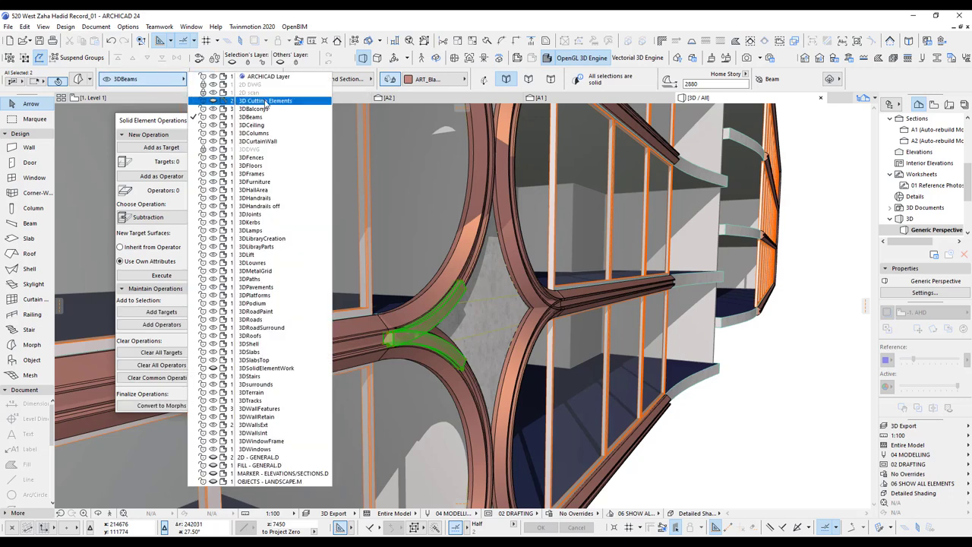
{"action": "left_click", "coordinate": [265, 102]}
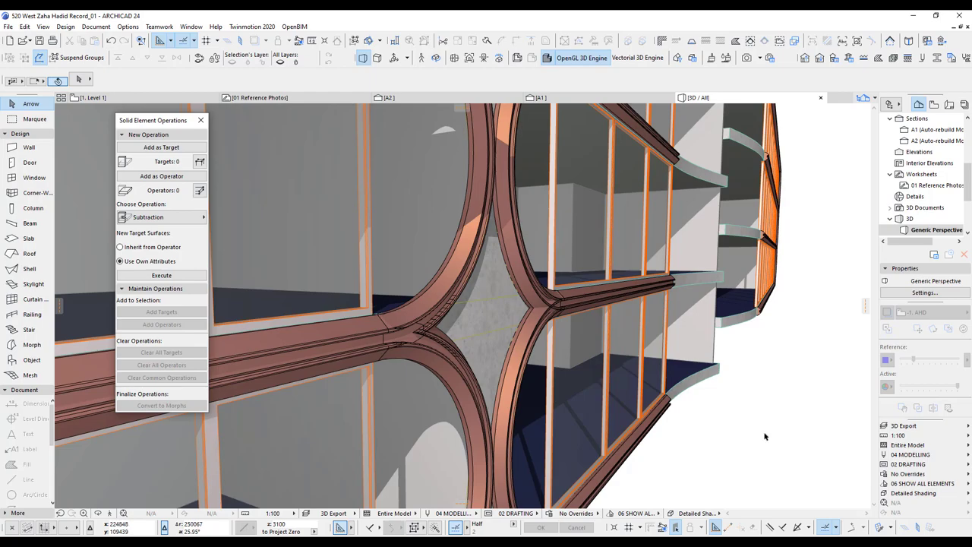
Step: Examine the trimmed junction from several angles, compare it with the opposite link's overlap, and close Solid Element Operations
{"action": "middle_click_drag", "start_coordinate": [731, 433], "coordinate": [558, 317], "text": "shift"}
{"action": "scroll", "coordinate": [363, 346], "scroll_direction": "up", "scroll_amount": 5}
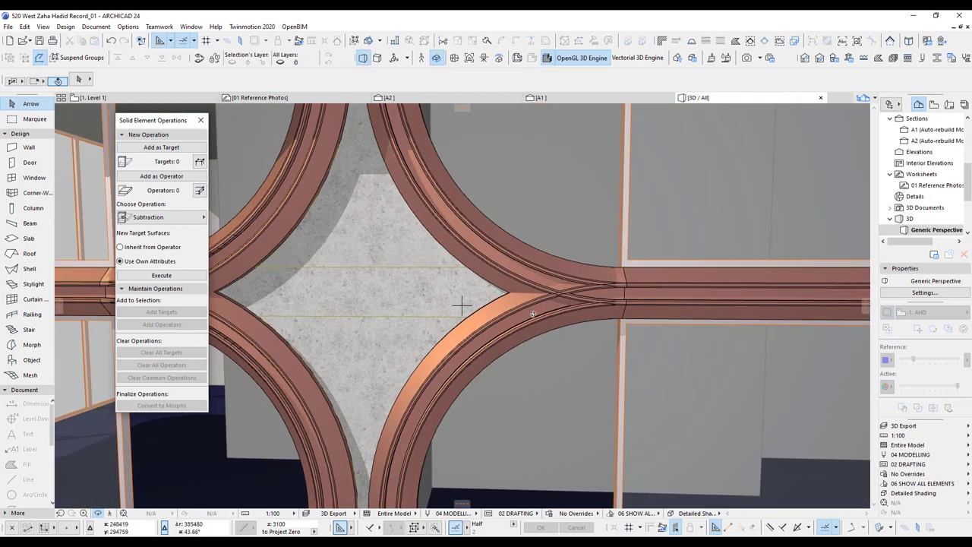
{"action": "scroll", "coordinate": [514, 327], "scroll_direction": "down", "scroll_amount": 3}
{"action": "middle_click_drag", "start_coordinate": [579, 345], "coordinate": [650, 328], "text": "shift"}
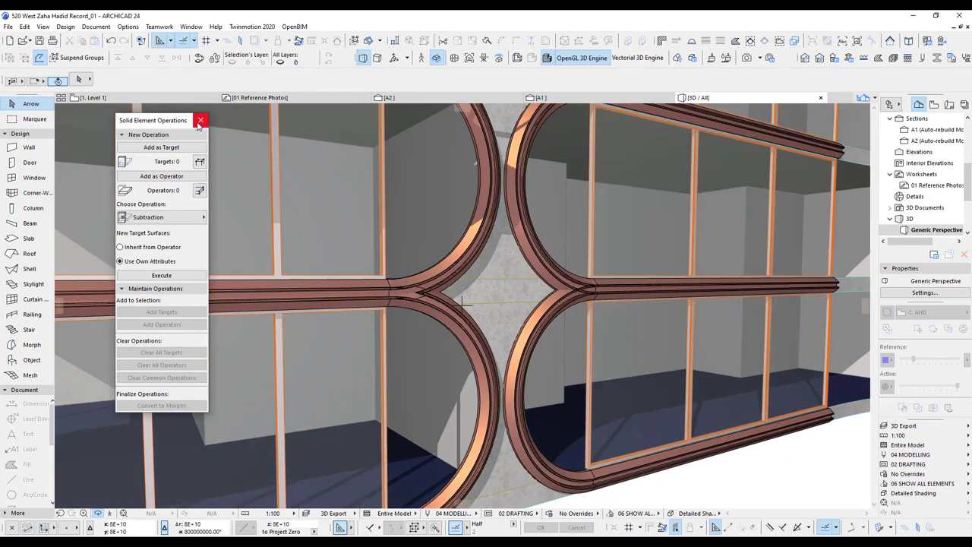
{"action": "left_click", "coordinate": [201, 123]}
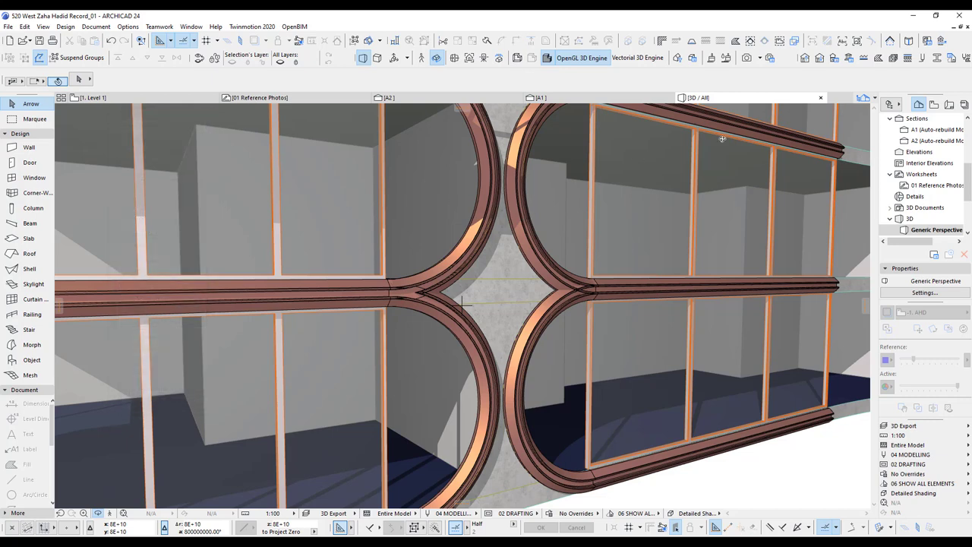
{"action": "scroll", "coordinate": [528, 320], "scroll_direction": "down", "scroll_amount": 2}
{"action": "scroll", "coordinate": [543, 348], "scroll_direction": "up", "scroll_amount": 2}
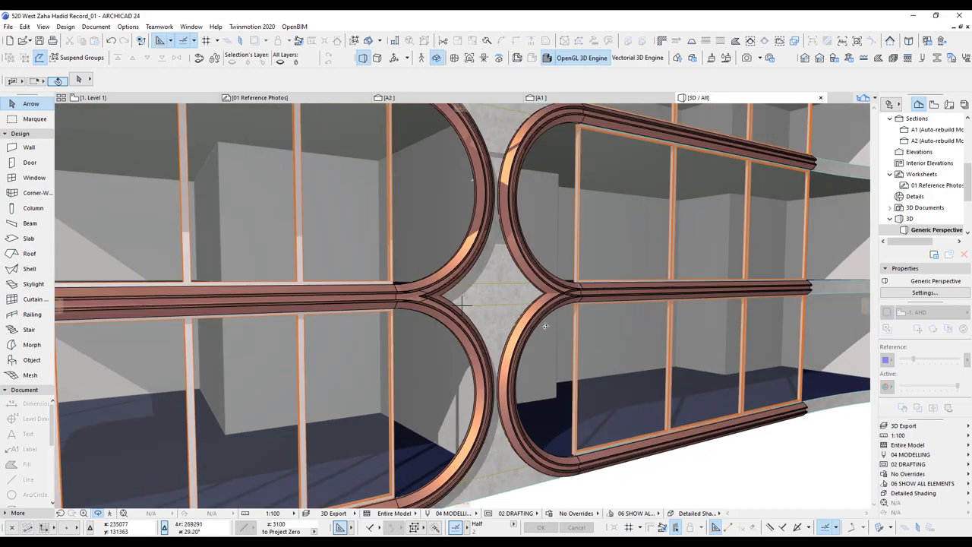
Step: Mirror a copy of the cutting morphs to the opposite facade link's band junction
{"action": "key", "text": "F2"}
{"action": "left_click", "coordinate": [820, 58]}
{"action": "left_click", "coordinate": [540, 97]}
{"action": "scroll", "coordinate": [525, 312], "scroll_direction": "down", "scroll_amount": 2}
{"action": "key", "text": "ctrl+shift+m"}
{"action": "left_click", "coordinate": [438, 297]}
{"action": "scroll", "coordinate": [608, 296], "scroll_direction": "up", "scroll_amount": 5}
{"action": "left_click_drag", "start_coordinate": [436, 422], "coordinate": [640, 273]}
Step: Subtract the mirrored cutting morphs from the curved bands at the opposite junction with Solid Element Operations in 3D
{"action": "key", "text": "F3"}
{"action": "left_click", "coordinate": [65, 26]}
{"action": "left_click", "coordinate": [114, 148]}
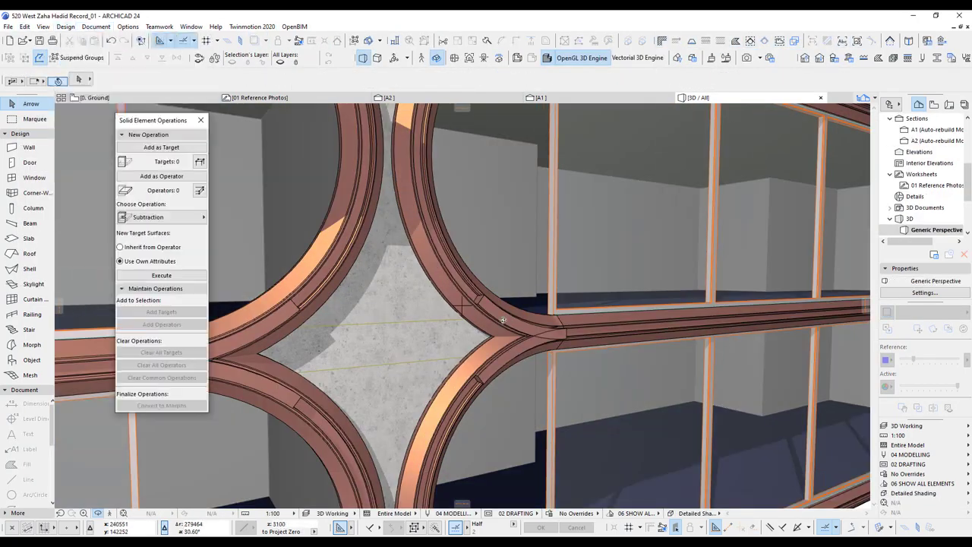
Step: Hide the cutting morphs by switching the layer combination to 3D Export, and view the trimmed junctions on both links
{"action": "key", "text": "Escape"}
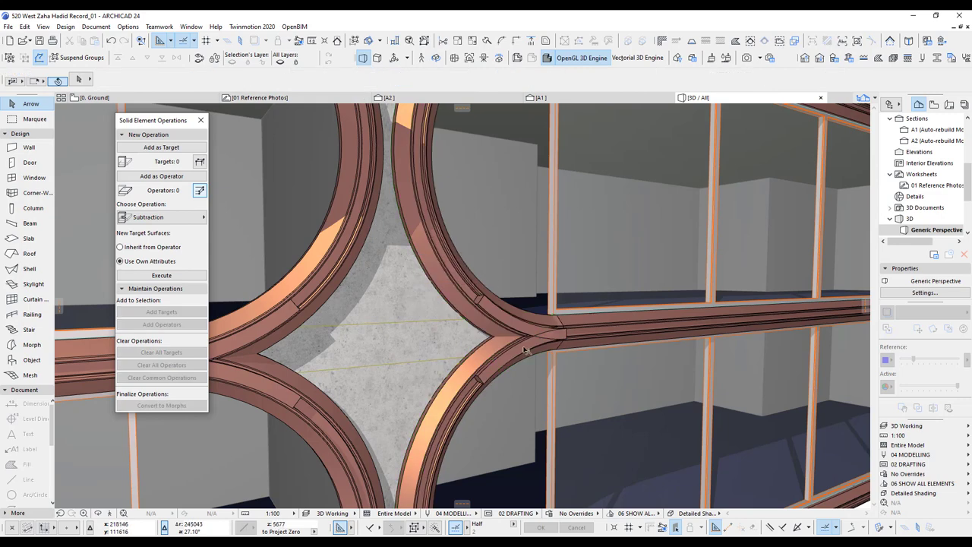
{"action": "left_click", "coordinate": [908, 425]}
{"action": "left_click", "coordinate": [842, 422]}
{"action": "scroll", "coordinate": [475, 342], "scroll_direction": "down", "scroll_amount": 5}
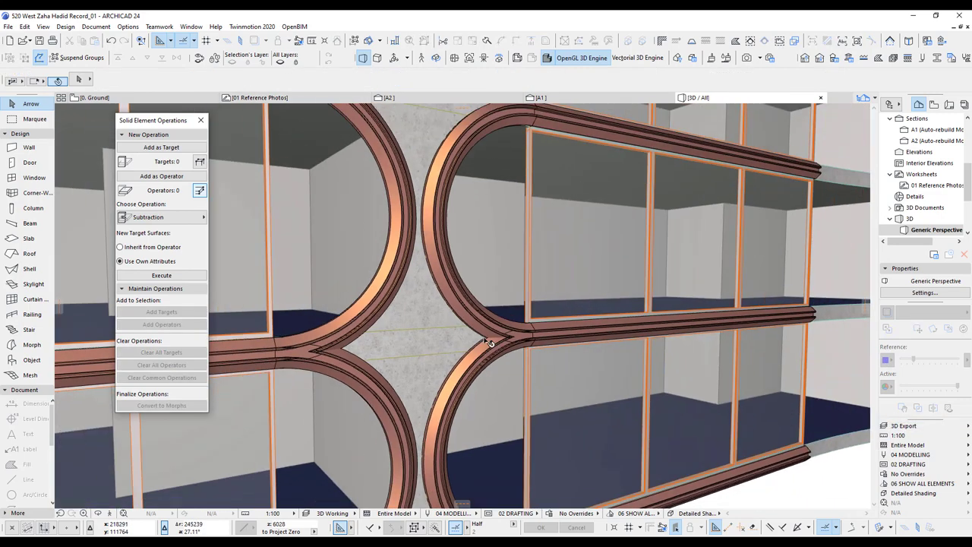
{"action": "middle_click_drag", "start_coordinate": [506, 346], "coordinate": [541, 336]}
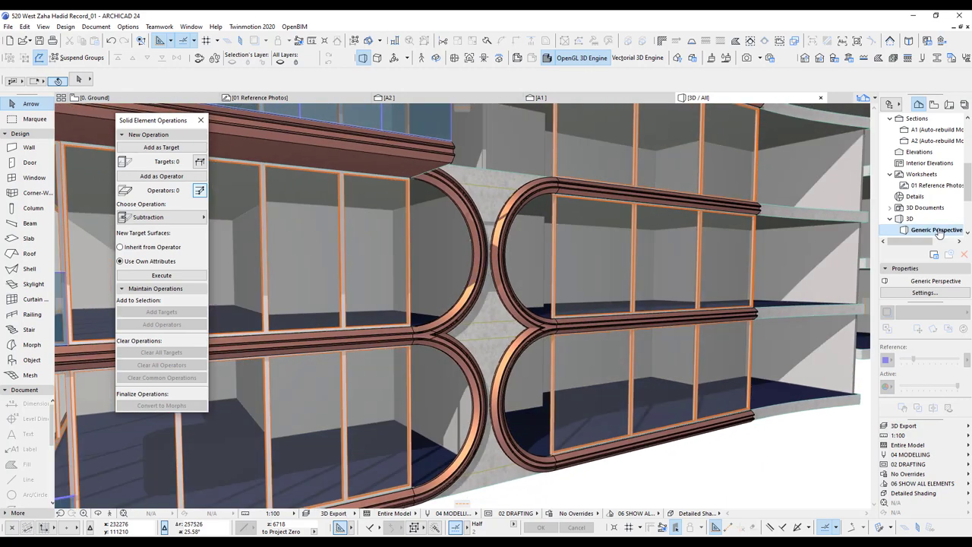
Step: Open the 01 Reference Photos worksheet and examine how the curved links and balconies overlap in the corner facade photo
{"action": "double_click", "coordinate": [936, 185]}
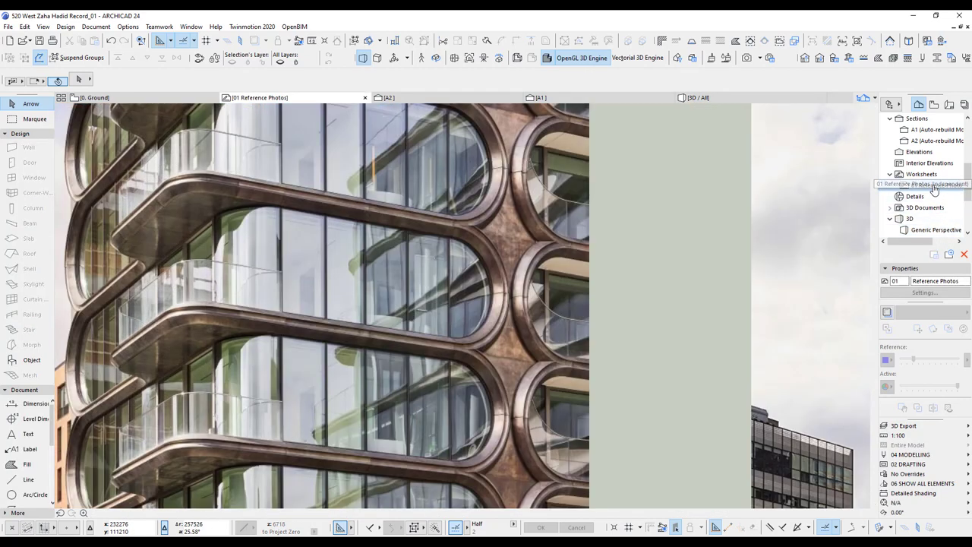
{"action": "scroll", "coordinate": [517, 360], "scroll_direction": "down", "scroll_amount": 4}
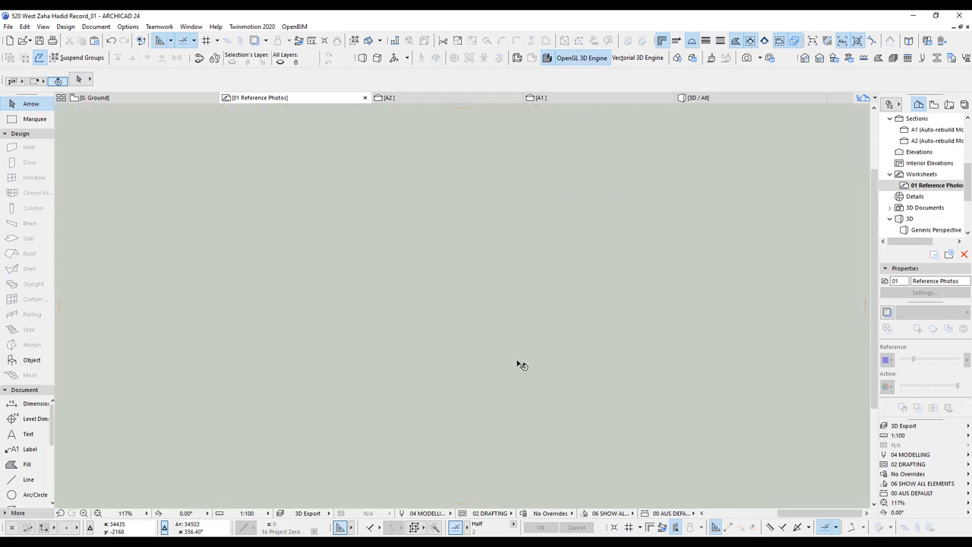
{"action": "middle_click_drag", "start_coordinate": [529, 381], "coordinate": [511, 350]}
{"action": "middle_click_drag", "start_coordinate": [592, 363], "coordinate": [363, 383]}
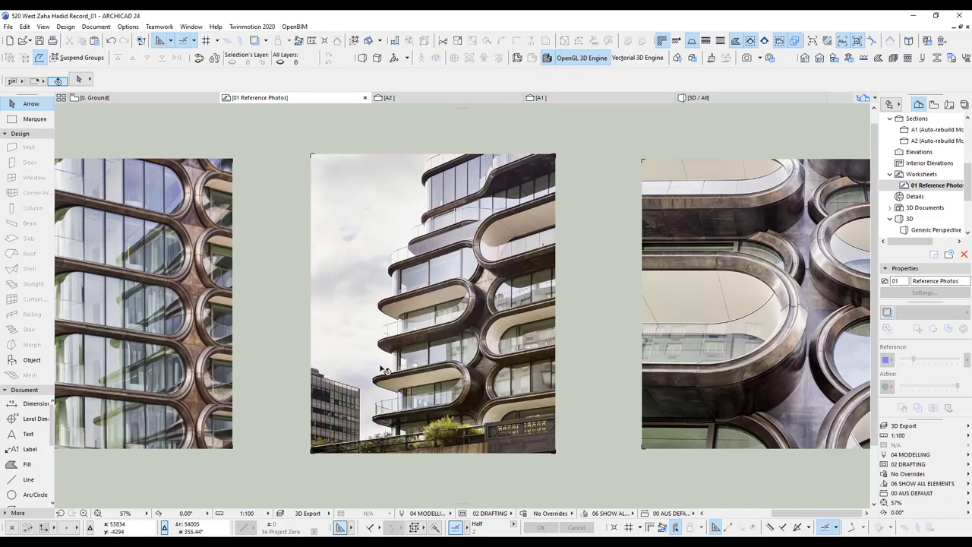
{"action": "scroll", "coordinate": [456, 345], "scroll_direction": "up", "scroll_amount": 4}
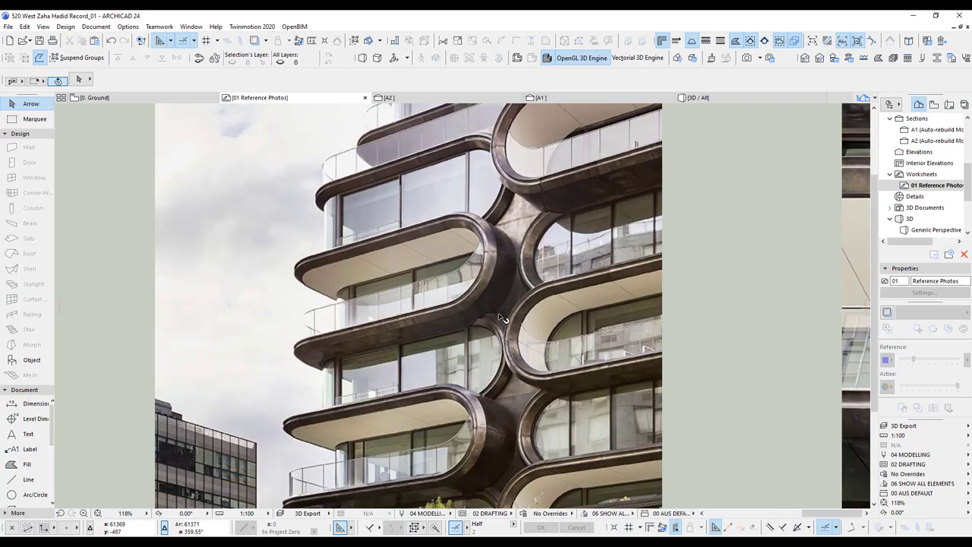
Step: Return from the reference photo to the 3D view of the facade links and switch the layer combination to 3D Working
{"action": "scroll", "coordinate": [492, 265], "scroll_direction": "up", "scroll_amount": 5}
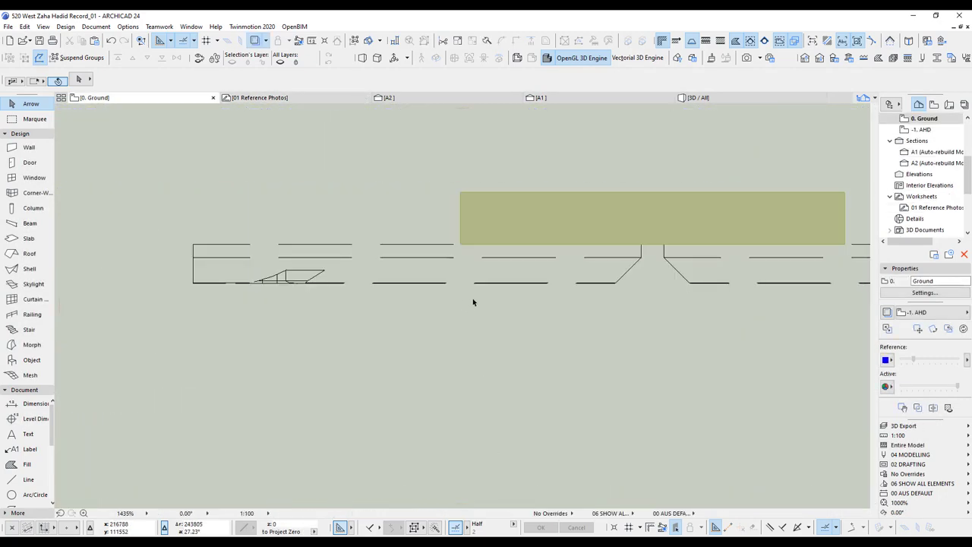
{"action": "scroll", "coordinate": [481, 347], "scroll_direction": "down", "scroll_amount": 4}
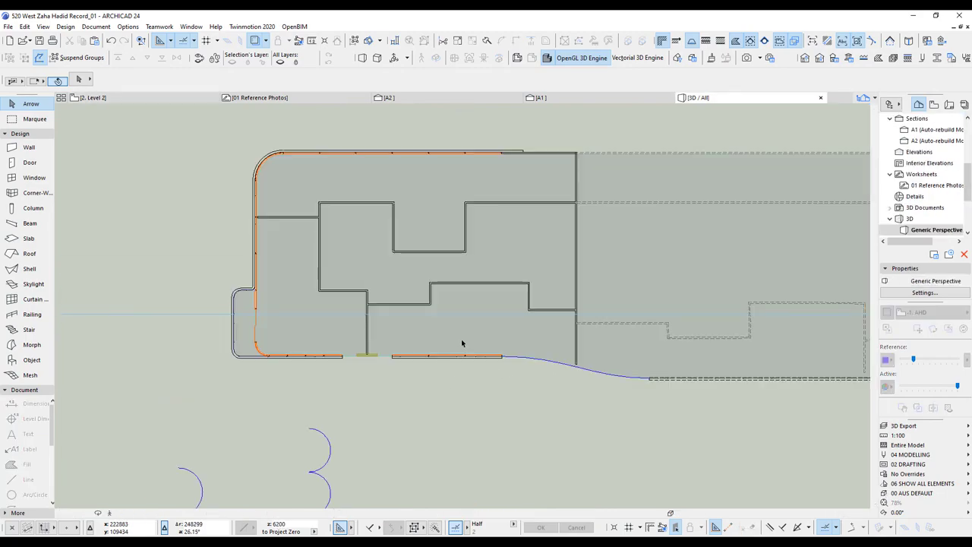
{"action": "scroll", "coordinate": [501, 272], "scroll_direction": "up", "scroll_amount": 6}
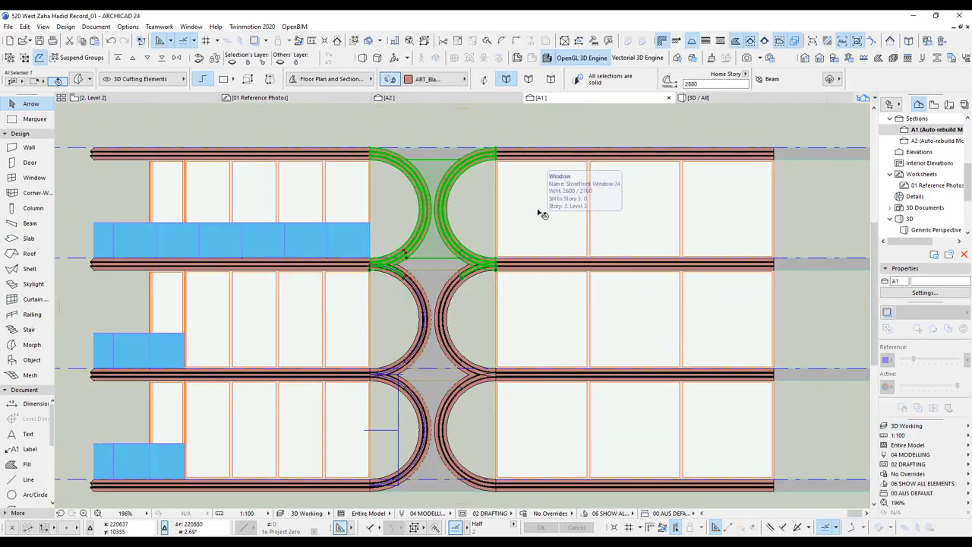
{"action": "key", "text": "Escape"}
{"action": "key", "text": "F3"}
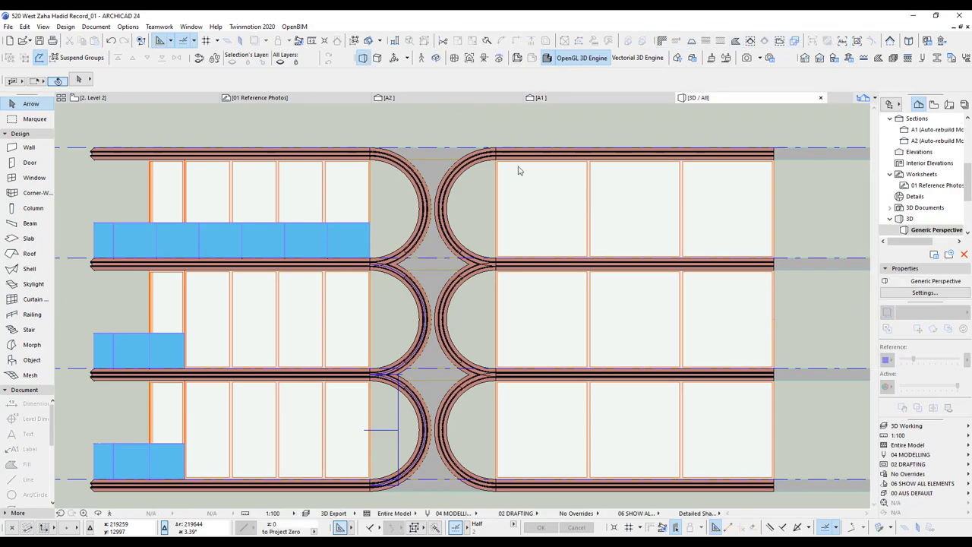
{"action": "scroll", "coordinate": [505, 280], "scroll_direction": "up", "scroll_amount": 5}
{"action": "middle_click_drag", "start_coordinate": [505, 280], "coordinate": [506, 323], "text": "shift"}
{"action": "mouse_move", "coordinate": [526, 269]}
{"action": "middle_mouse_down", "text": "shift"}
{"action": "mouse_move", "coordinate": [484, 373]}
{"action": "mouse_move", "coordinate": [522, 352]}
{"action": "mouse_move", "coordinate": [527, 269]}
{"action": "middle_mouse_up", "text": "shift"}
{"action": "left_click", "coordinate": [911, 427]}
{"action": "left_click", "coordinate": [855, 435]}
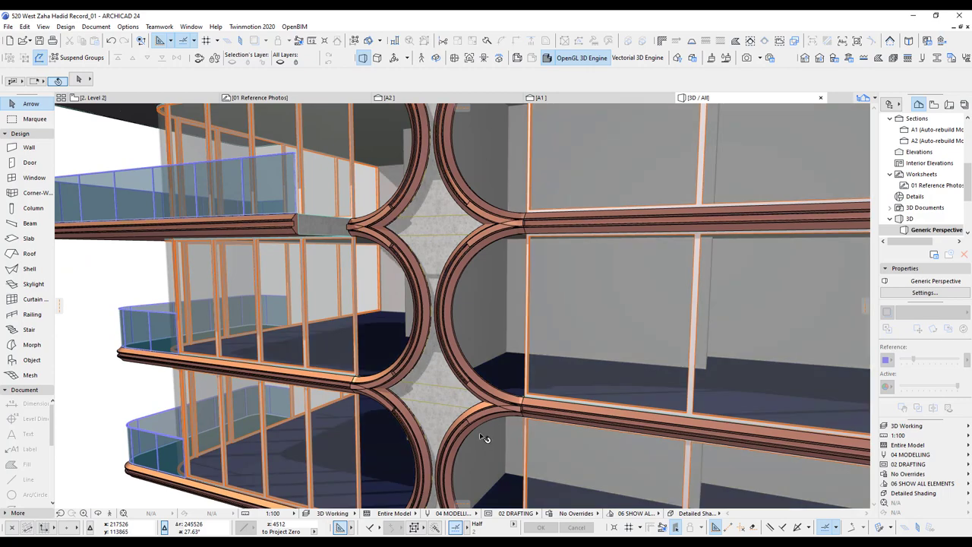
Step: Subtract the cutting elements from the curved bands at the upper junctions of both facade links with Solid Element Operations
{"action": "scroll", "coordinate": [489, 264], "scroll_direction": "up", "scroll_amount": 4}
{"action": "scroll", "coordinate": [586, 336], "scroll_direction": "up", "scroll_amount": 3}
{"action": "middle_click_drag", "start_coordinate": [586, 335], "coordinate": [619, 354]}
{"action": "left_click", "coordinate": [547, 325]}
{"action": "left_click", "coordinate": [547, 367], "text": "shift"}
{"action": "left_click", "coordinate": [66, 26]}
{"action": "left_click", "coordinate": [99, 147]}
{"action": "left_click", "coordinate": [483, 267]}
{"action": "left_click", "coordinate": [524, 377], "text": "shift"}
{"action": "left_click", "coordinate": [161, 275]}
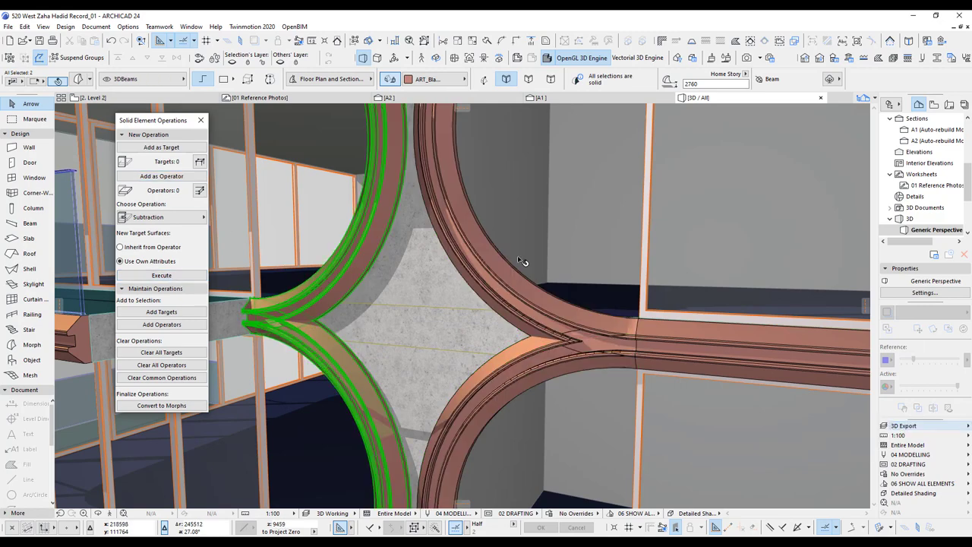
Step: Switch the layer combination to 3D Export and view the trimmed upper junctions beside the balconies
{"action": "scroll", "coordinate": [521, 306], "scroll_direction": "down", "scroll_amount": 8}
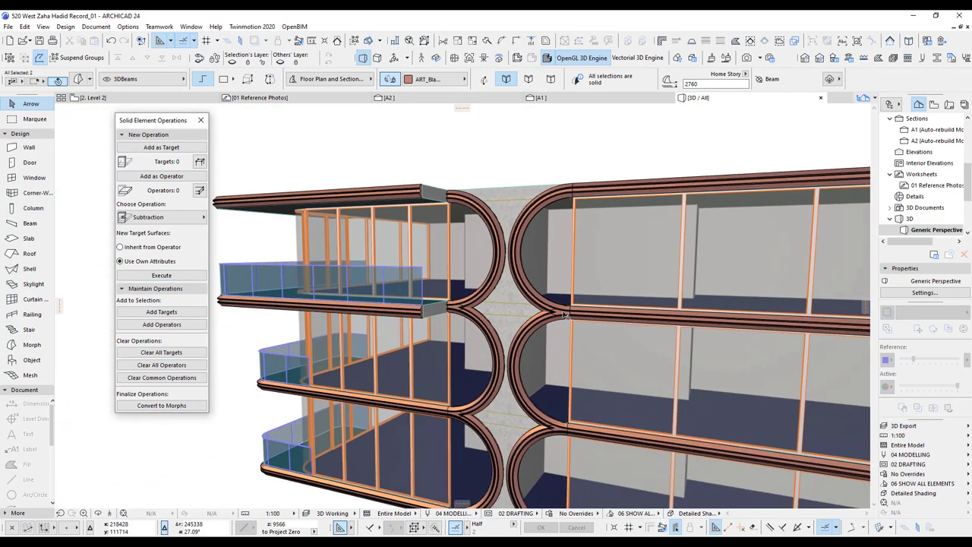
{"action": "middle_click_drag", "start_coordinate": [571, 408], "coordinate": [522, 251]}
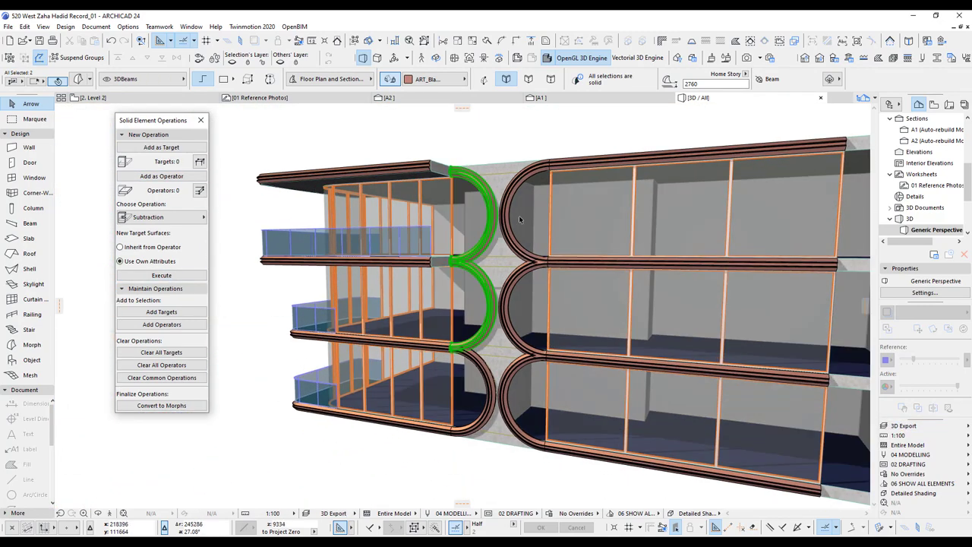
{"action": "key", "text": "Escape"}
{"action": "middle_click_drag", "start_coordinate": [513, 269], "coordinate": [463, 276], "text": "shift"}
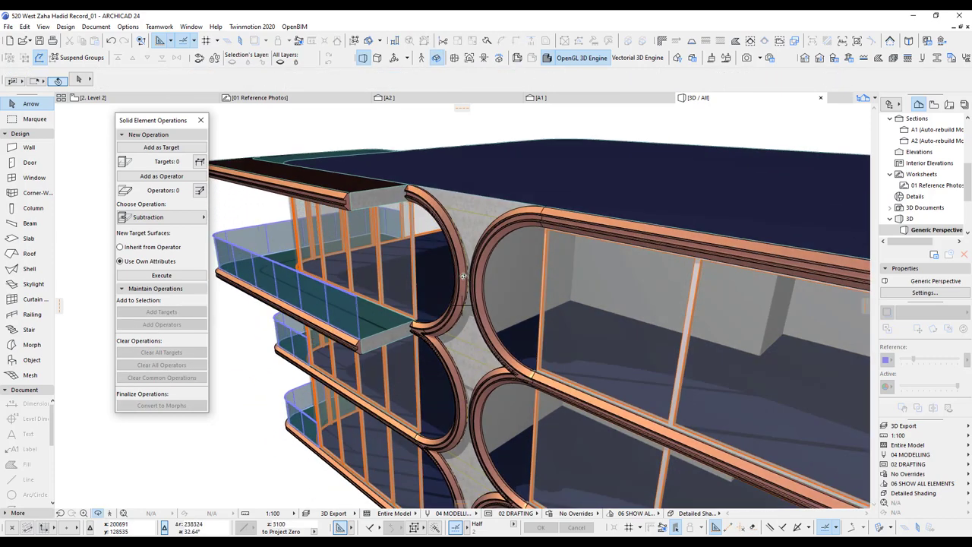
{"action": "middle_click_drag", "start_coordinate": [333, 325], "coordinate": [548, 314], "text": "shift"}
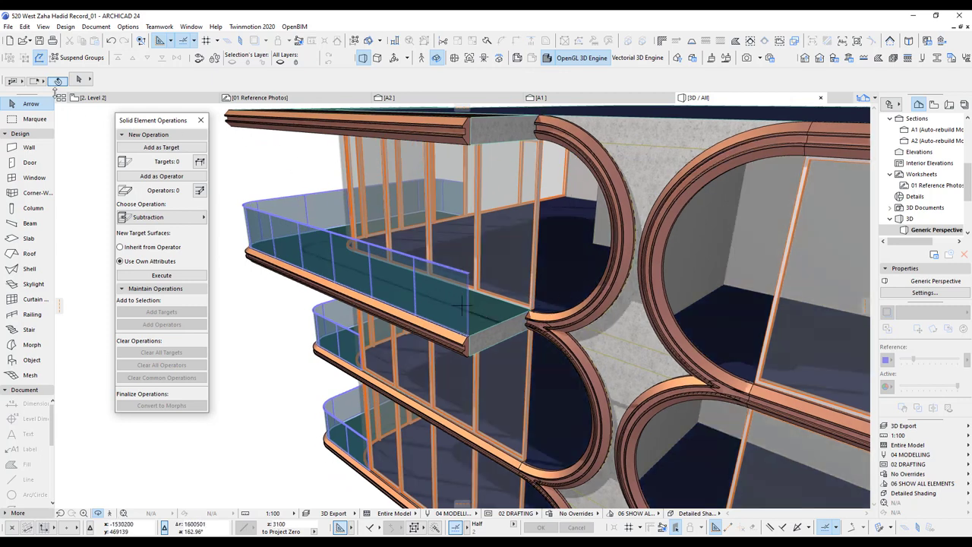
Step: Move the top curved band beside the balcony about 1424 mm outward, from the glazing corner to the balcony slab's outer corner
{"action": "left_click", "coordinate": [575, 324]}
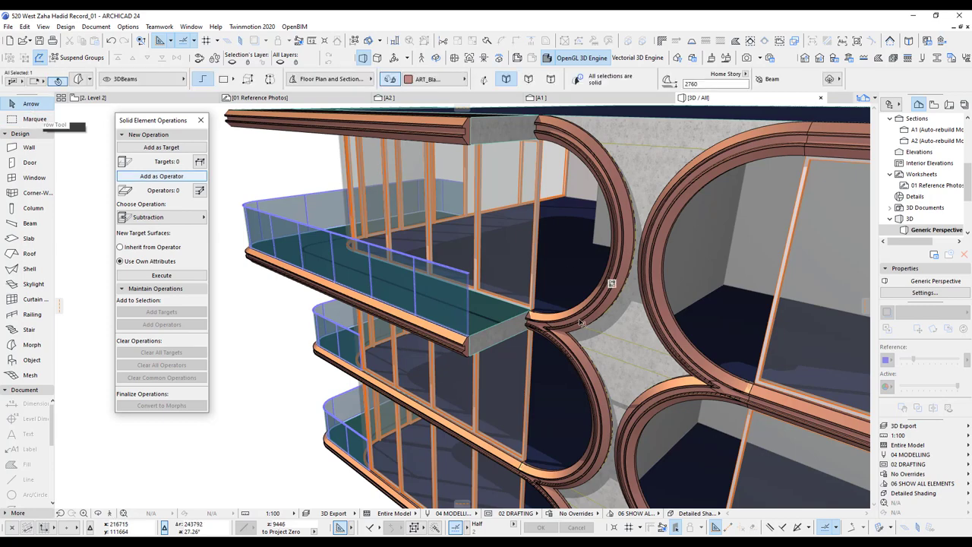
{"action": "scroll", "coordinate": [585, 342], "scroll_direction": "up", "scroll_amount": 2}
{"action": "middle_click_drag", "start_coordinate": [584, 344], "coordinate": [576, 317]}
{"action": "scroll", "coordinate": [538, 309], "scroll_direction": "up", "scroll_amount": 1}
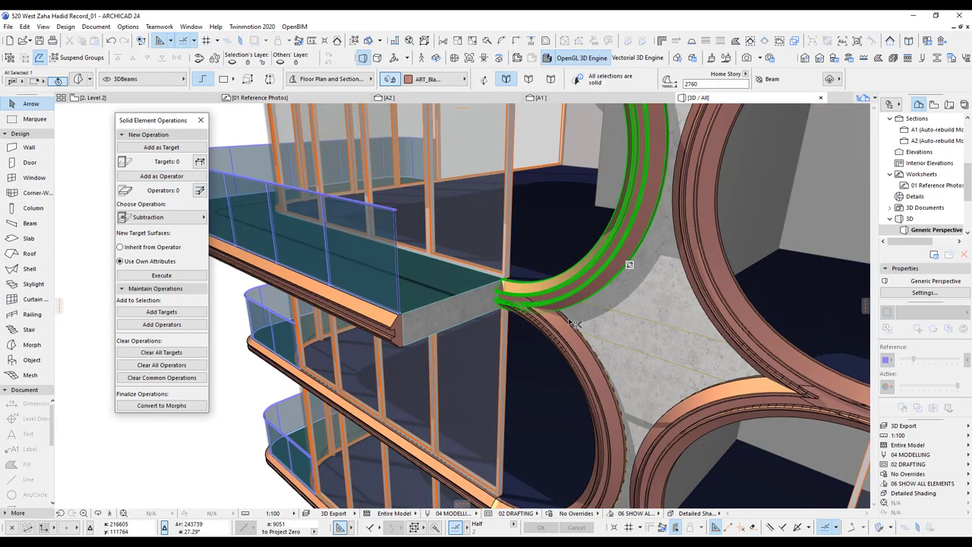
{"action": "scroll", "coordinate": [509, 277], "scroll_direction": "up", "scroll_amount": 1}
{"action": "middle_click_drag", "start_coordinate": [509, 277], "coordinate": [495, 364]}
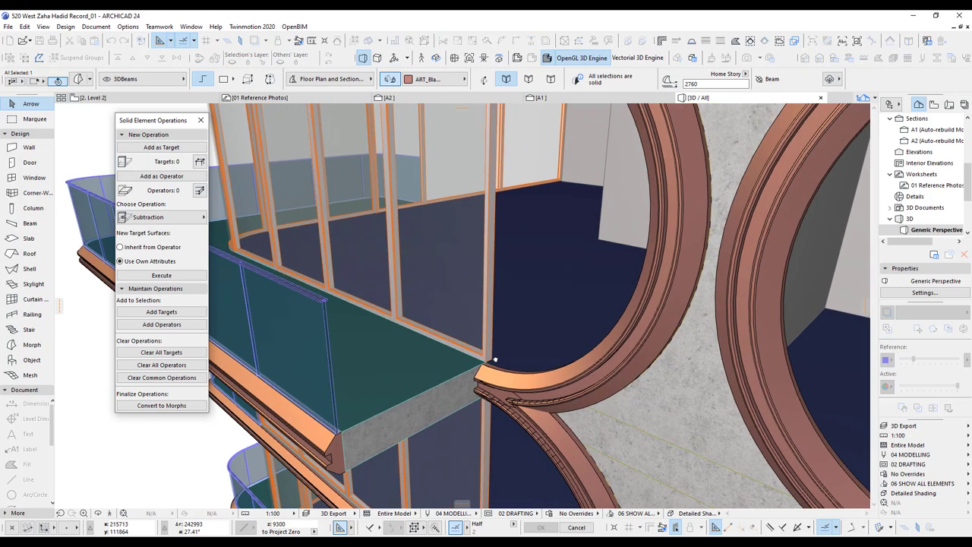
{"action": "key", "text": "ctrl+d"}
{"action": "left_click", "coordinate": [484, 362]}
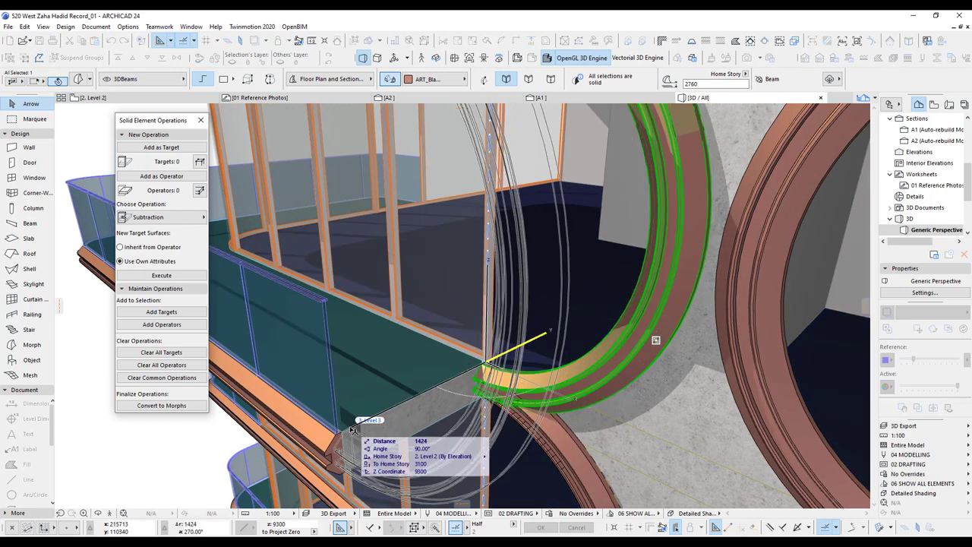
{"action": "left_click", "coordinate": [346, 432]}
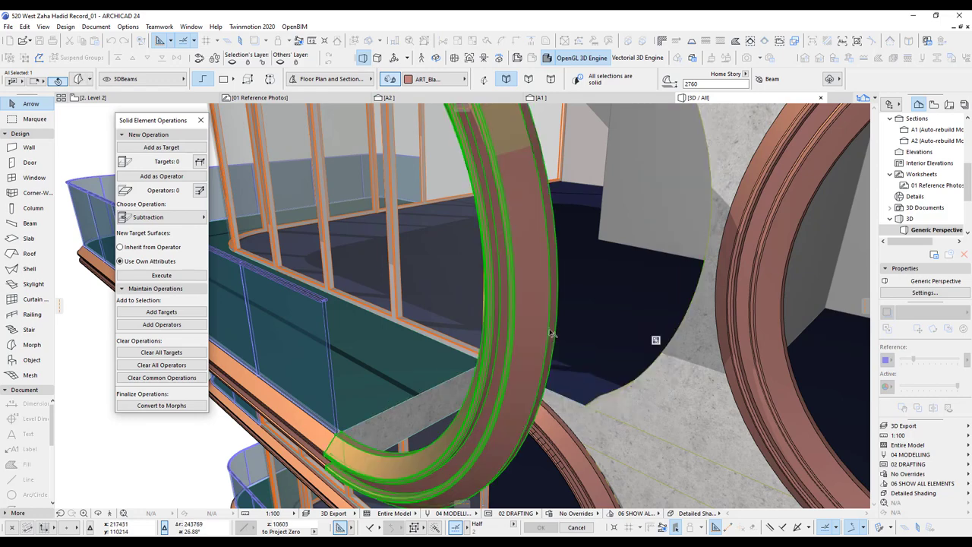
Step: Add a curved concrete morph between the moved band and the facade wall, showing the model in the 3D Working layer combination
{"action": "scroll", "coordinate": [480, 404], "scroll_direction": "down", "scroll_amount": 4}
{"action": "middle_click_drag", "start_coordinate": [495, 341], "coordinate": [485, 318]}
{"action": "left_click", "coordinate": [476, 340]}
{"action": "key", "text": "Escape"}
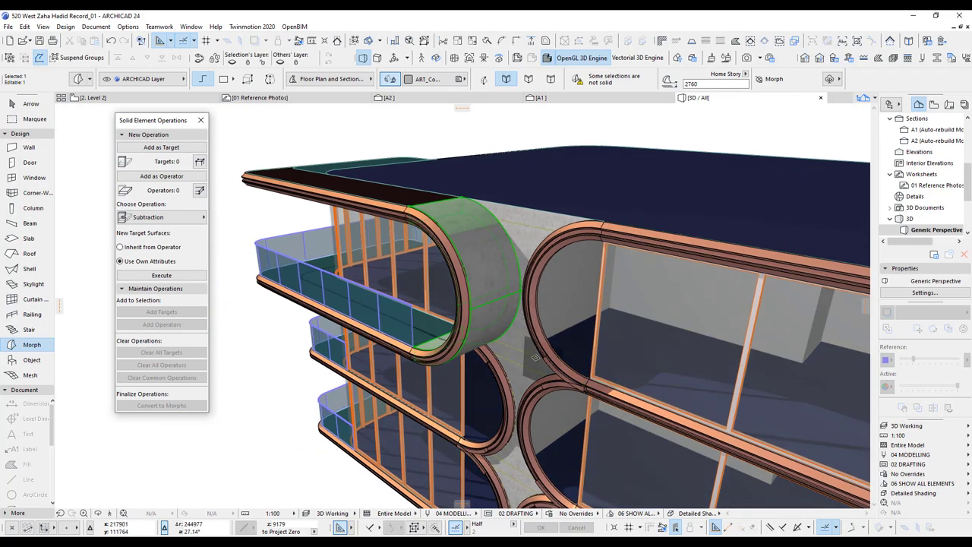
Step: Close Solid Element Operations and open the Custom Face Settings for the curved morph's outer face
{"action": "middle_click_drag", "start_coordinate": [481, 265], "coordinate": [481, 255], "text": "shift"}
{"action": "middle_click_drag", "start_coordinate": [375, 286], "coordinate": [311, 170], "text": "shift"}
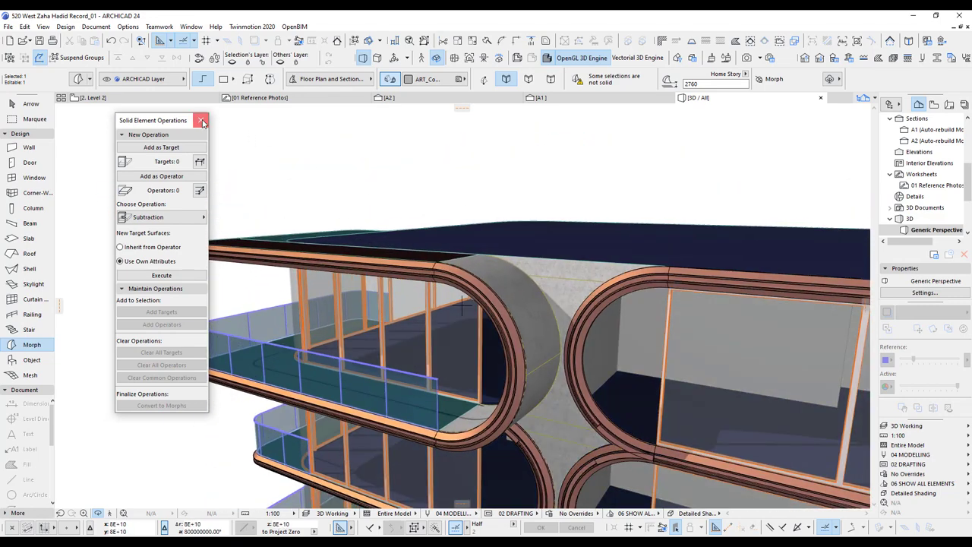
{"action": "left_click", "coordinate": [201, 121]}
{"action": "left_click", "coordinate": [30, 104]}
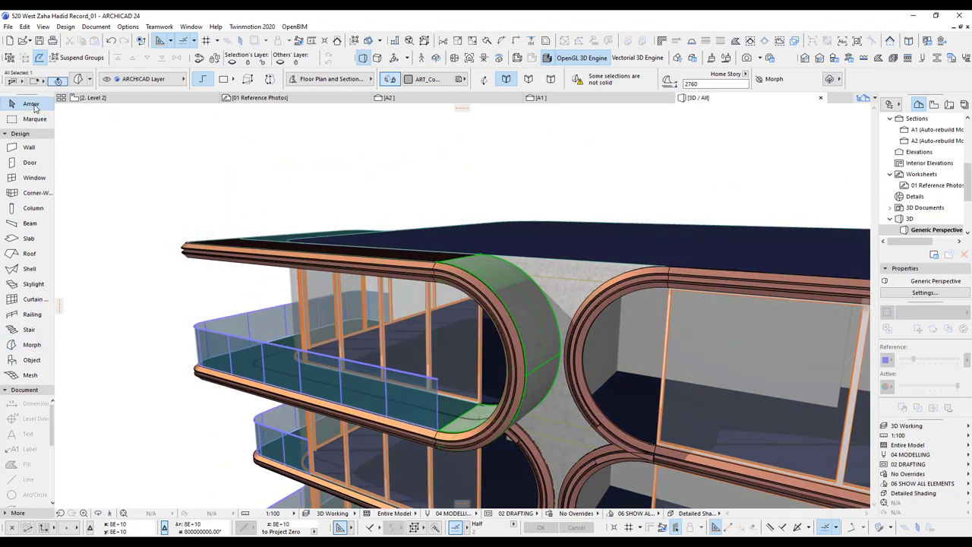
{"action": "left_click", "coordinate": [531, 317]}
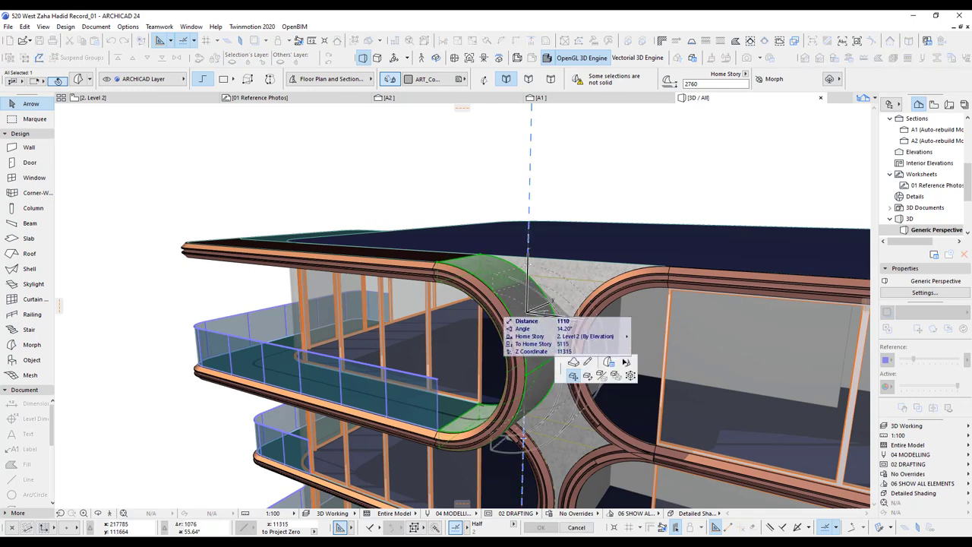
{"action": "left_click", "coordinate": [610, 362]}
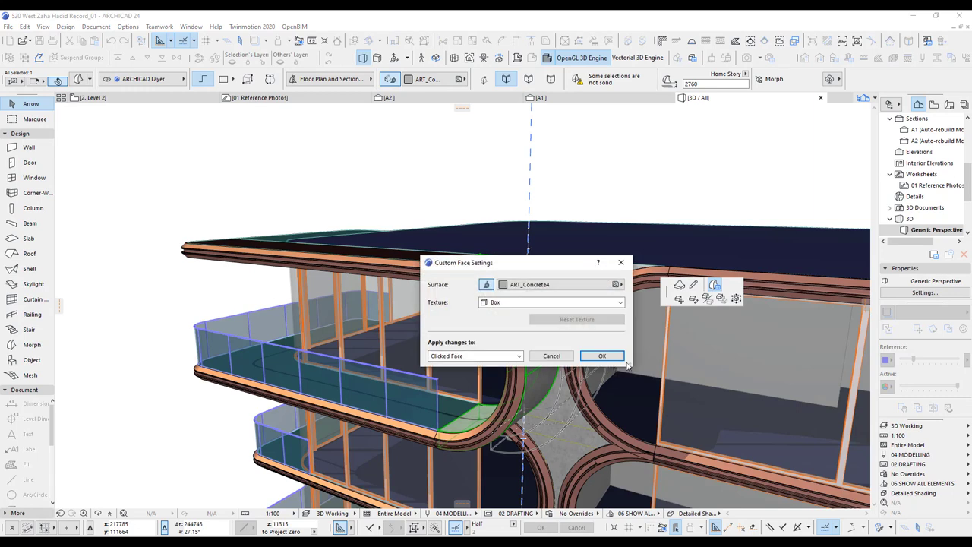
Step: Override all faces of the curved balcony-end morph on the upper level with the ART_Blades surface
{"action": "left_click", "coordinate": [476, 356]}
{"action": "left_click", "coordinate": [445, 383]}
{"action": "left_click", "coordinate": [545, 285]}
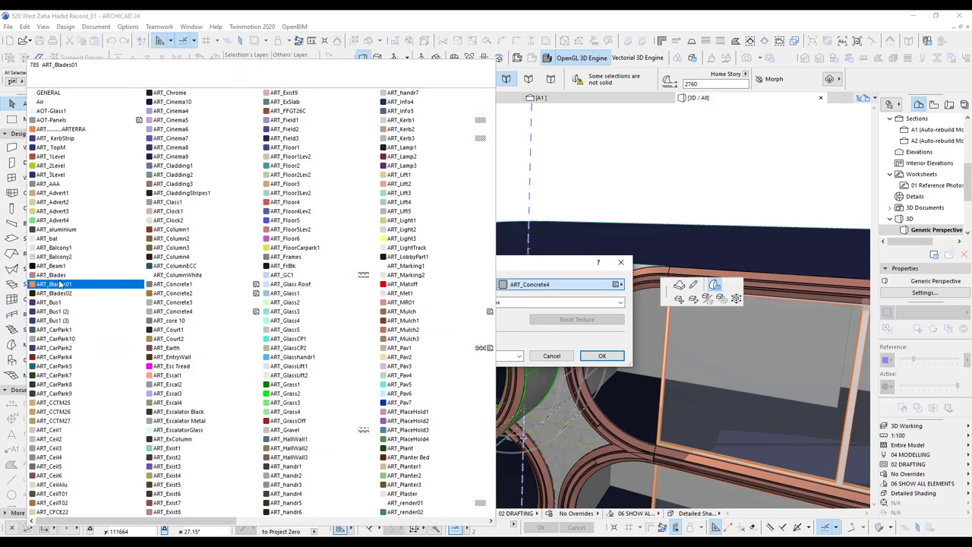
{"action": "left_click", "coordinate": [62, 275]}
{"action": "left_click", "coordinate": [609, 360]}
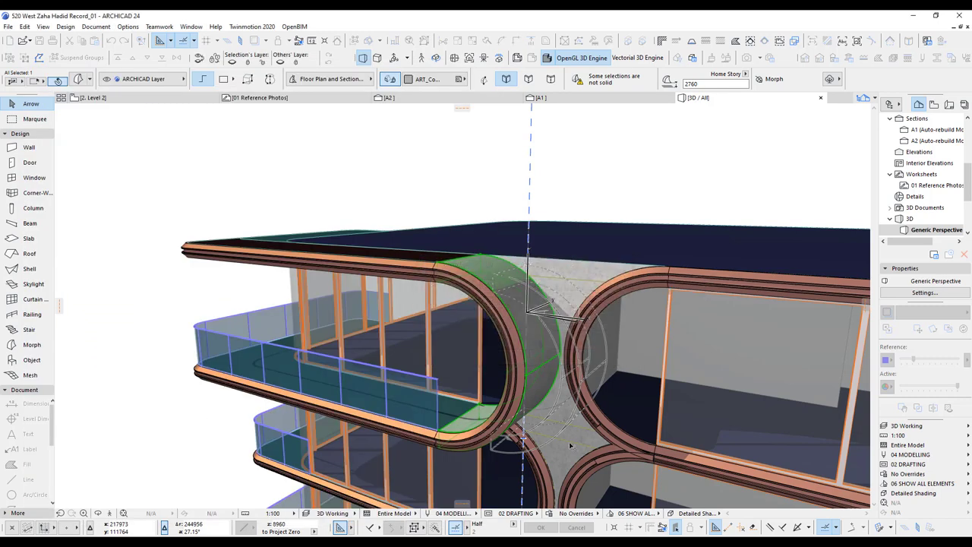
{"action": "left_click", "coordinate": [534, 172]}
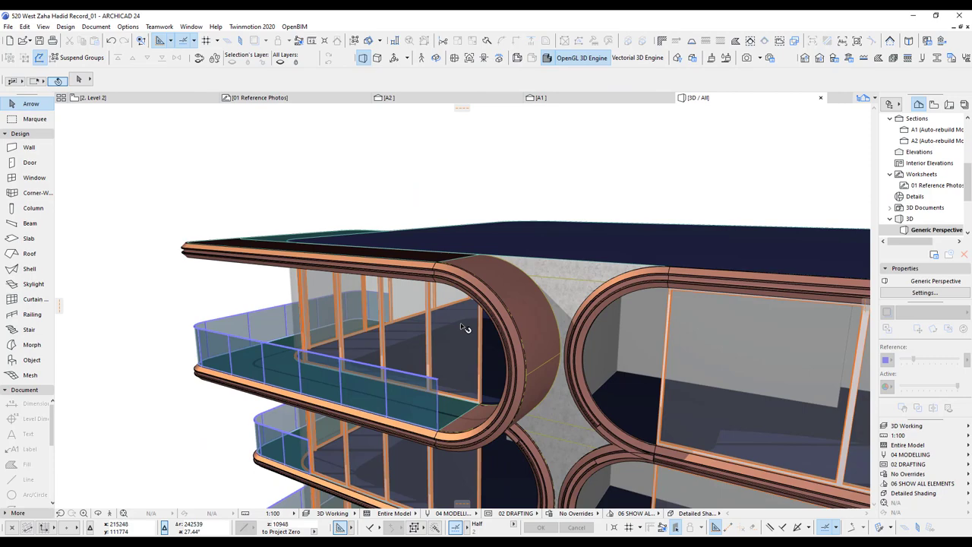
Step: Inspect the surface overrides of the slab forming the ceiling above the upper balcony
{"action": "middle_click_drag", "start_coordinate": [414, 341], "coordinate": [669, 308], "text": "shift"}
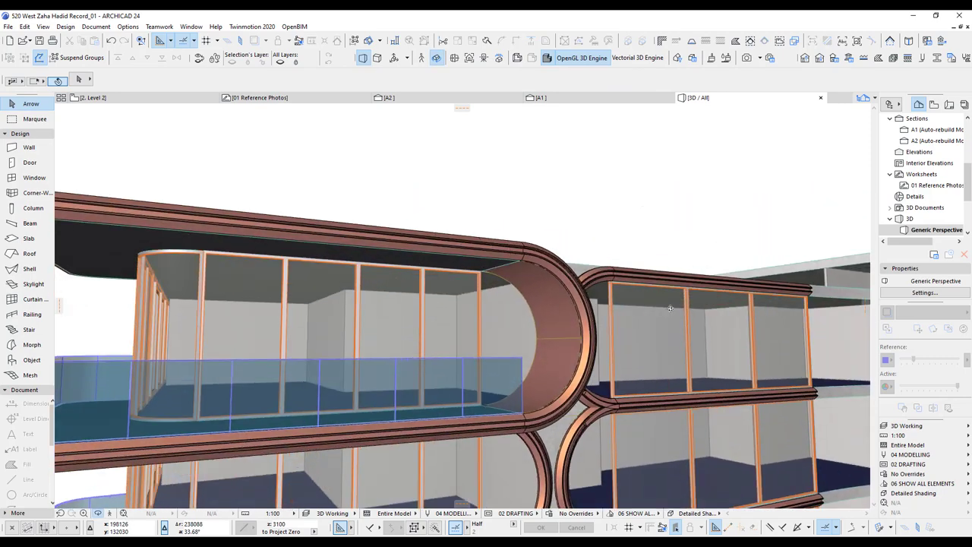
{"action": "scroll", "coordinate": [539, 315], "scroll_direction": "up", "scroll_amount": 5}
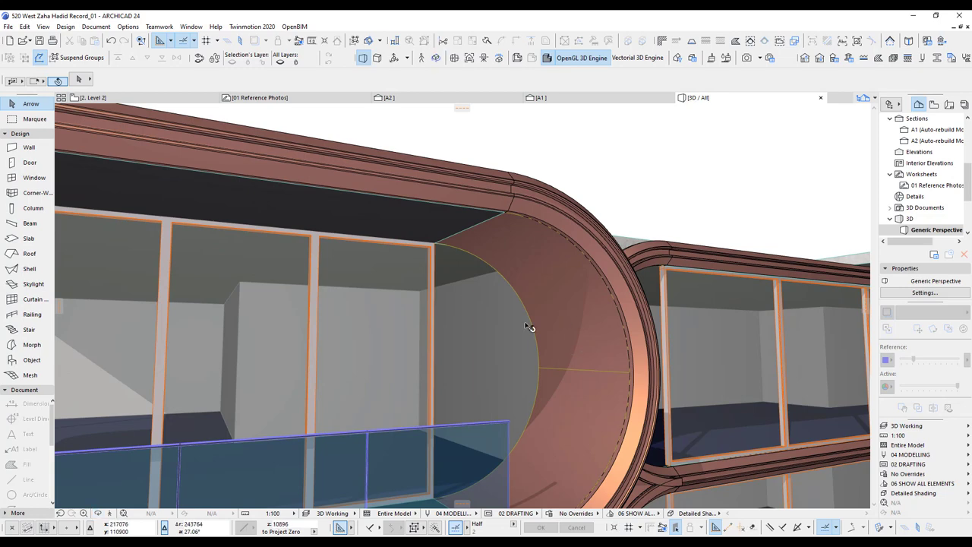
{"action": "left_click", "coordinate": [423, 227]}
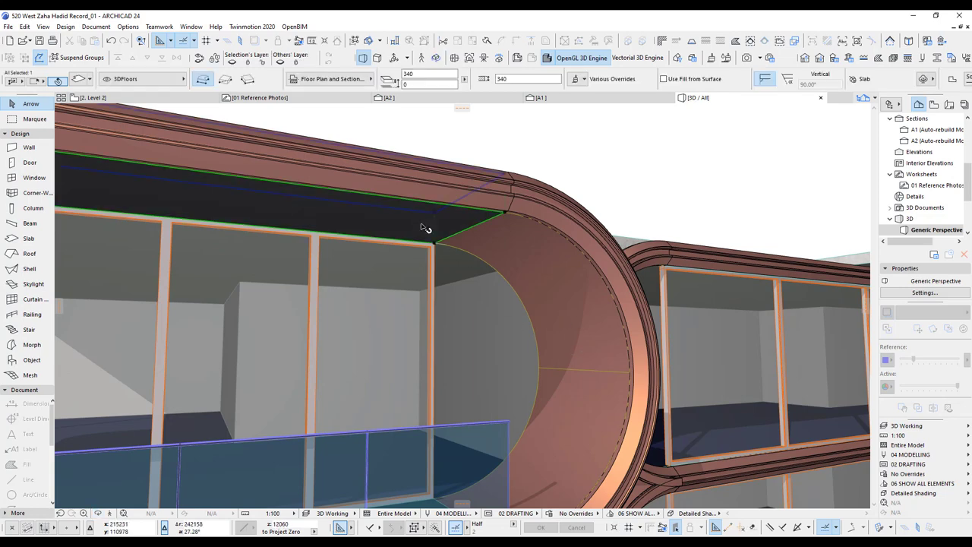
{"action": "left_click", "coordinate": [582, 81]}
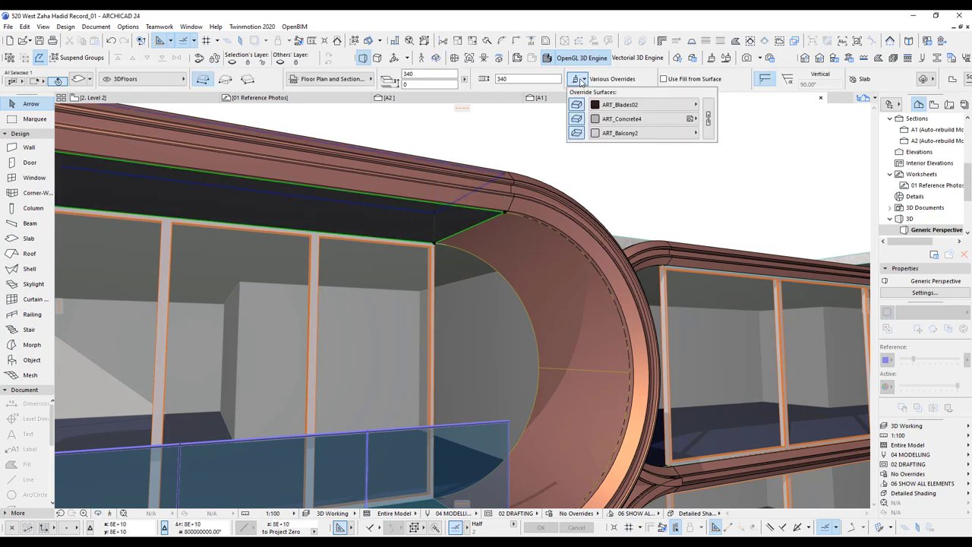
{"action": "left_click", "coordinate": [580, 80]}
{"action": "left_click", "coordinate": [703, 213]}
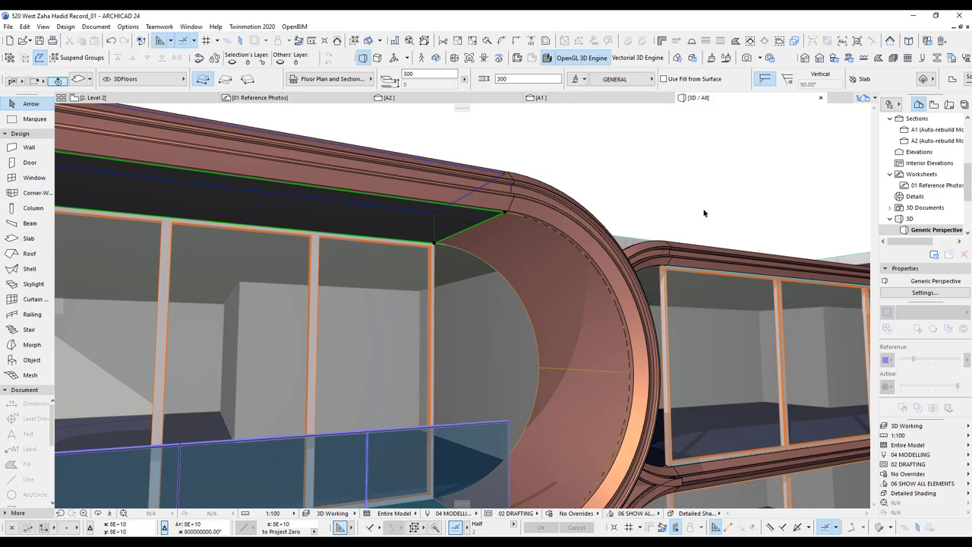
Step: Set the upper inner curved face of the balcony-end morph to the ART_Balcony2 surface, applied to the clicked face only
{"action": "left_click", "coordinate": [575, 303]}
{"action": "left_click", "coordinate": [574, 303]}
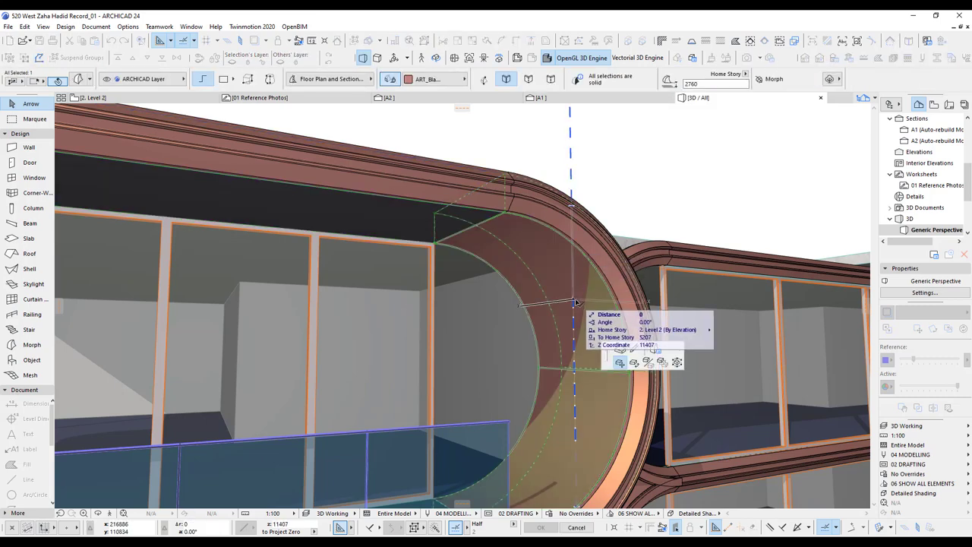
{"action": "left_click", "coordinate": [656, 351]}
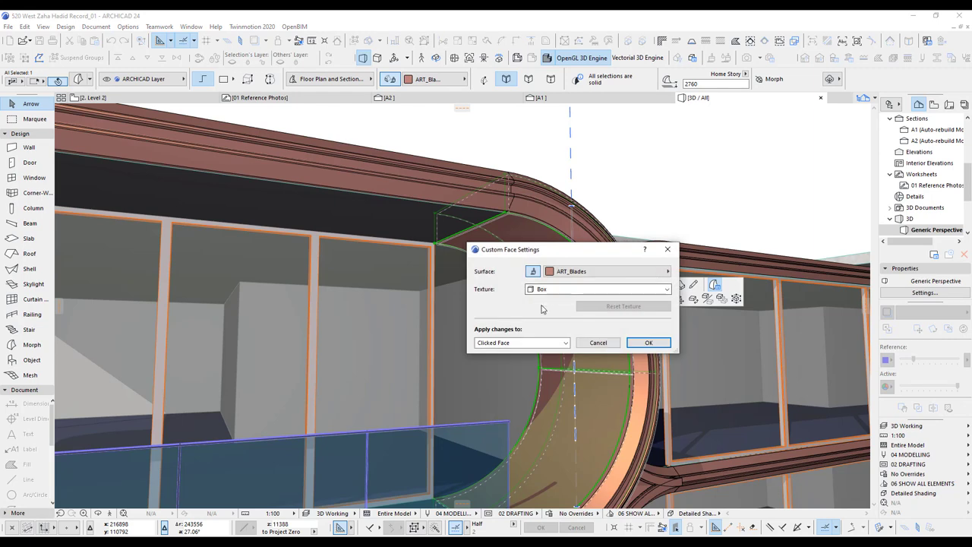
{"action": "left_click", "coordinate": [579, 273]}
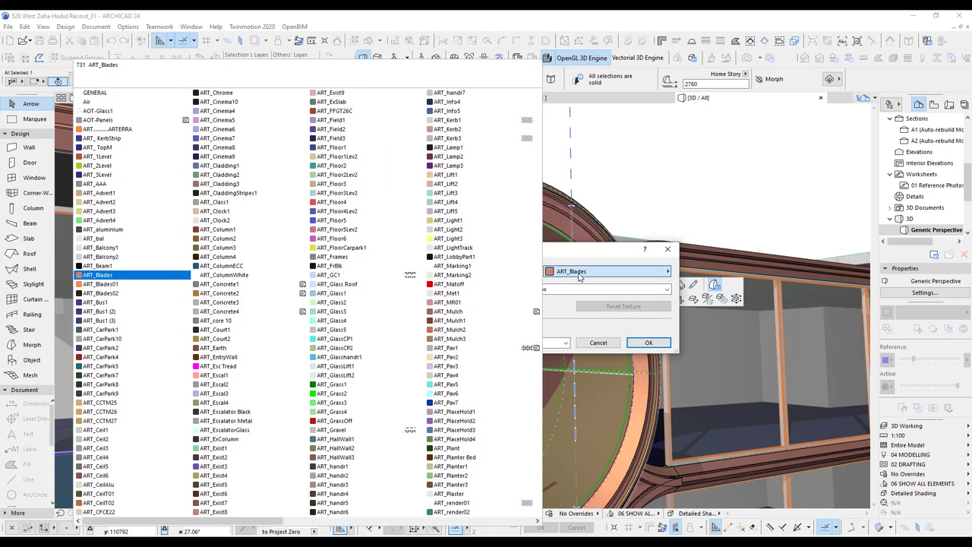
{"action": "left_click", "coordinate": [127, 257]}
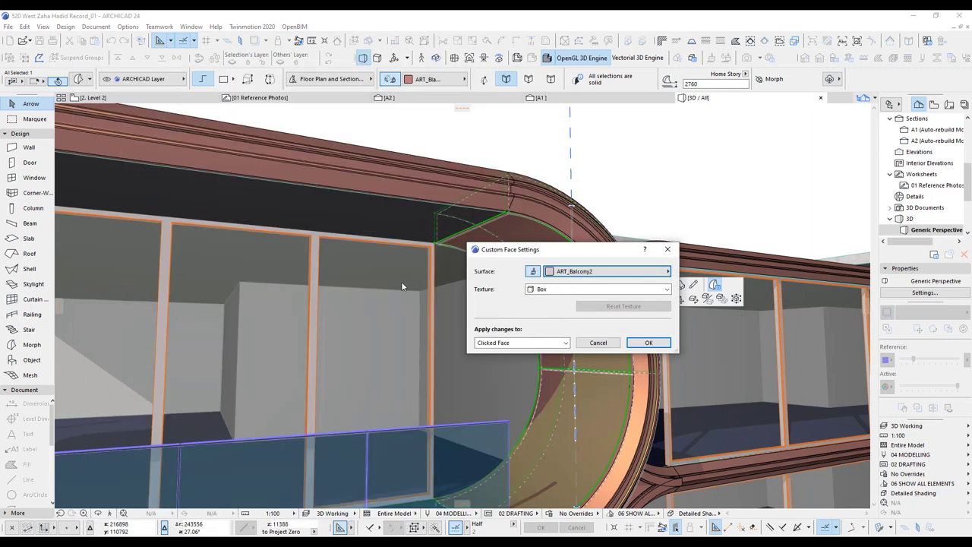
{"action": "left_click", "coordinate": [649, 343]}
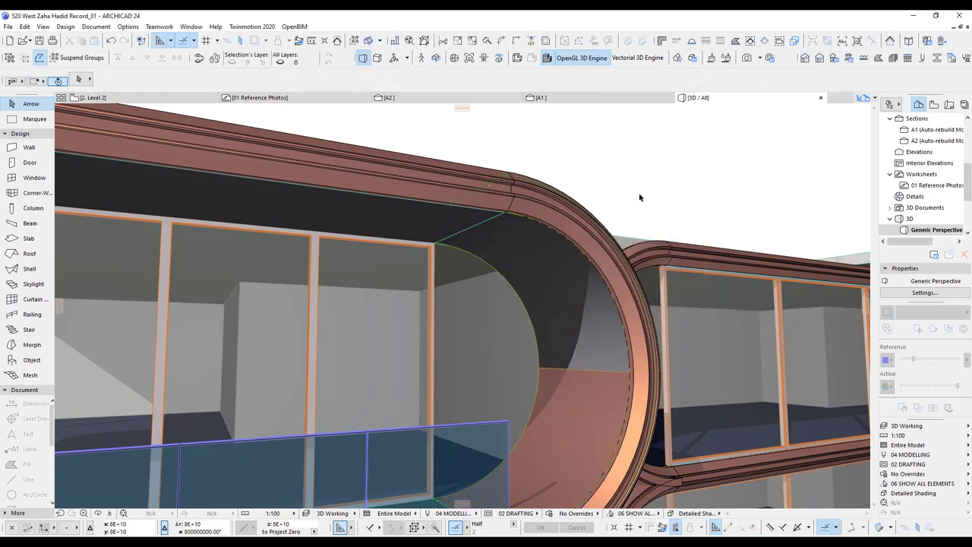
Step: Set the lower inner curved face of the balcony-end morph to the ART_Balcony2 surface
{"action": "middle_click_drag", "start_coordinate": [444, 226], "coordinate": [481, 185], "text": "shift"}
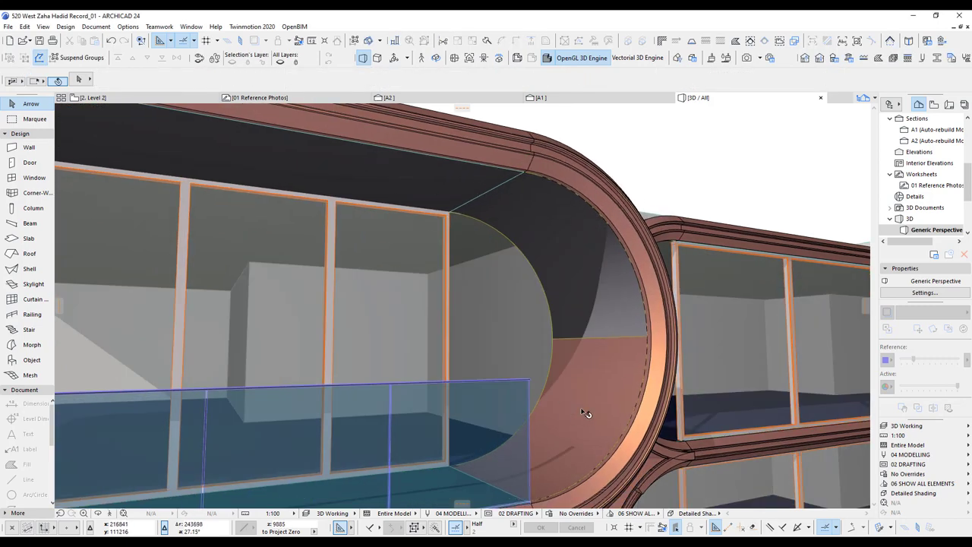
{"action": "left_click", "coordinate": [598, 375]}
{"action": "left_click", "coordinate": [598, 372]}
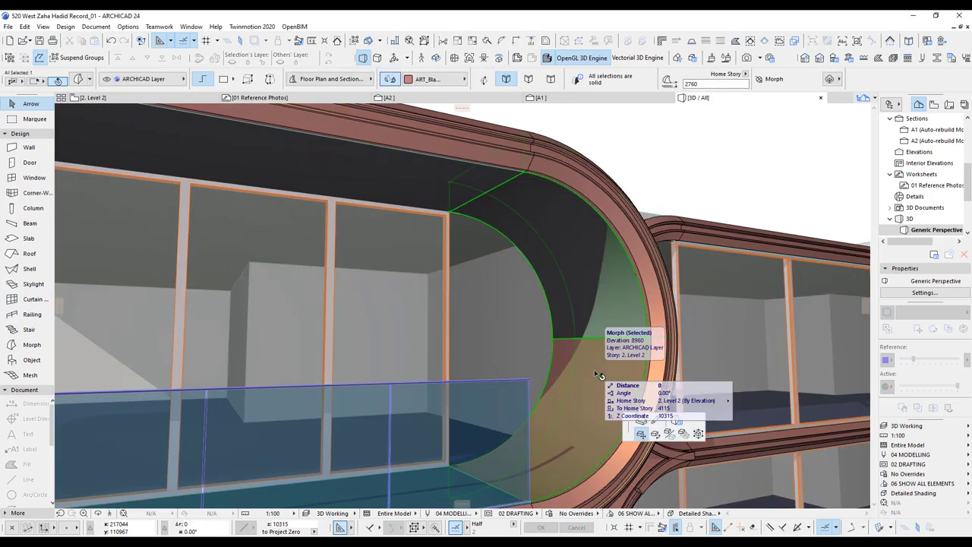
{"action": "left_click", "coordinate": [680, 419]}
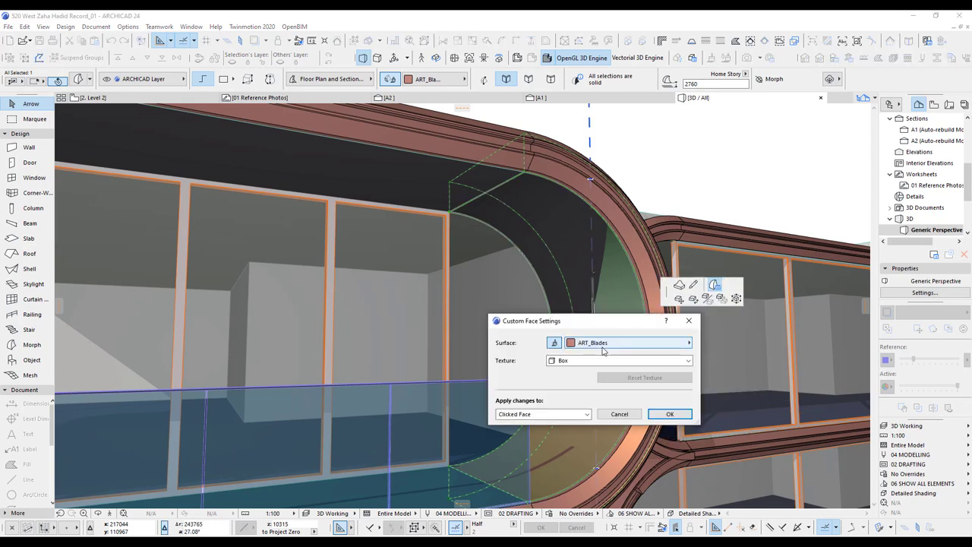
{"action": "left_click", "coordinate": [607, 343]}
{"action": "left_click", "coordinate": [198, 257]}
{"action": "left_click", "coordinate": [668, 413]}
Step: Compare the curved balcony ends and soffits in the reference photos with the 3D model from several angles
{"action": "scroll", "coordinate": [592, 392], "scroll_direction": "down", "scroll_amount": 3}
{"action": "scroll", "coordinate": [570, 373], "scroll_direction": "down", "scroll_amount": 1}
{"action": "middle_click_drag", "start_coordinate": [545, 333], "coordinate": [553, 265]}
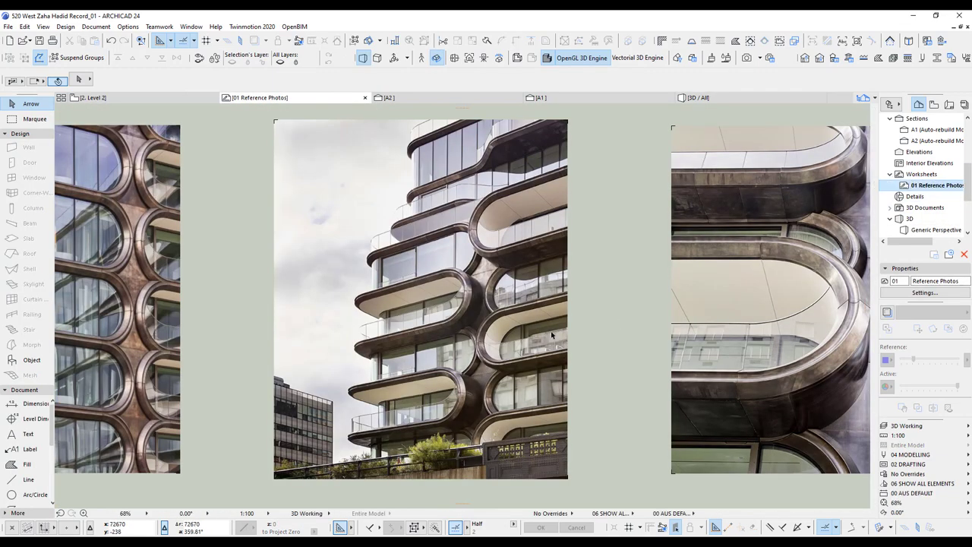
{"action": "scroll", "coordinate": [486, 314], "scroll_direction": "up", "scroll_amount": 4}
{"action": "scroll", "coordinate": [446, 327], "scroll_direction": "up", "scroll_amount": 5}
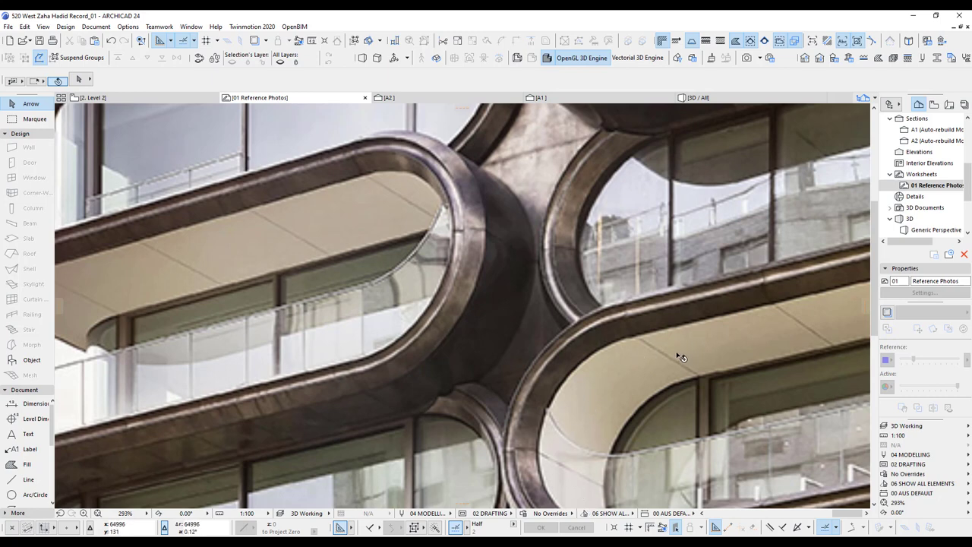
{"action": "scroll", "coordinate": [680, 357], "scroll_direction": "down", "scroll_amount": 3}
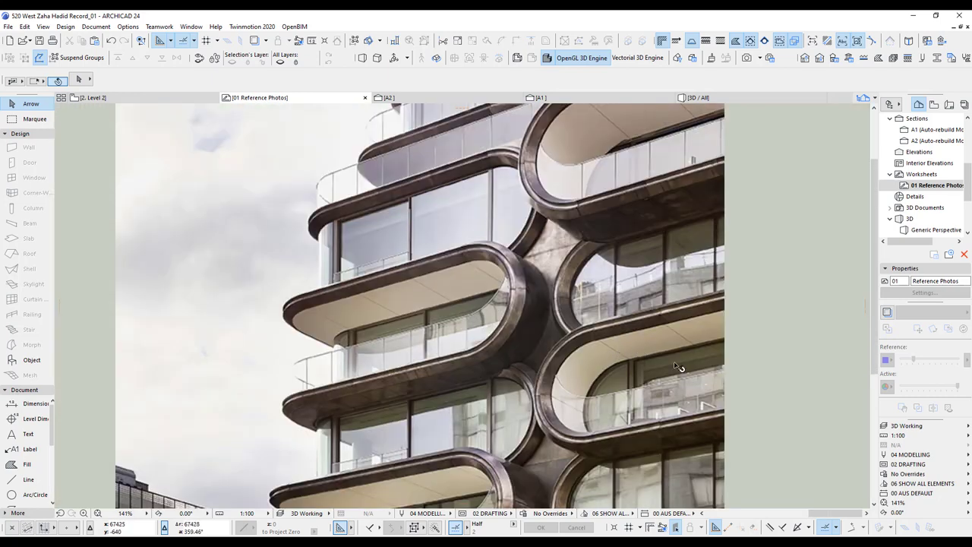
{"action": "left_click", "coordinate": [697, 97]}
{"action": "scroll", "coordinate": [469, 291], "scroll_direction": "down", "scroll_amount": 5}
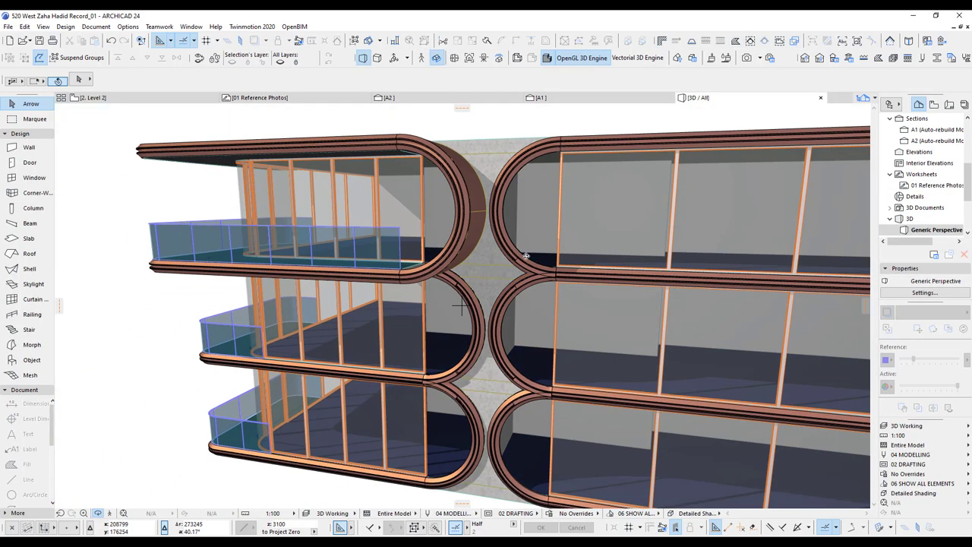
{"action": "left_click_drag", "start_coordinate": [468, 260], "coordinate": [515, 203]}
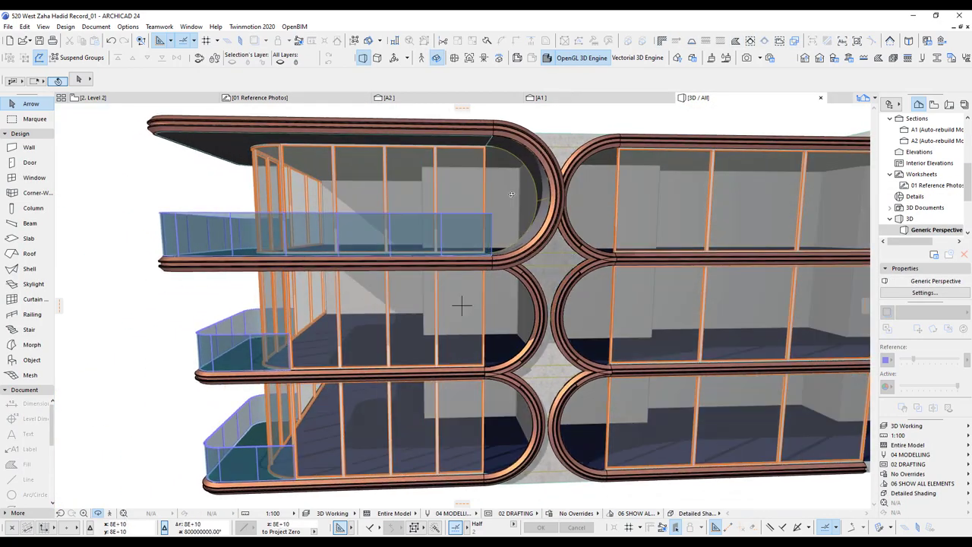
{"action": "middle_click_drag", "start_coordinate": [516, 204], "coordinate": [425, 254]}
{"action": "scroll", "coordinate": [455, 265], "scroll_direction": "up", "scroll_amount": 3}
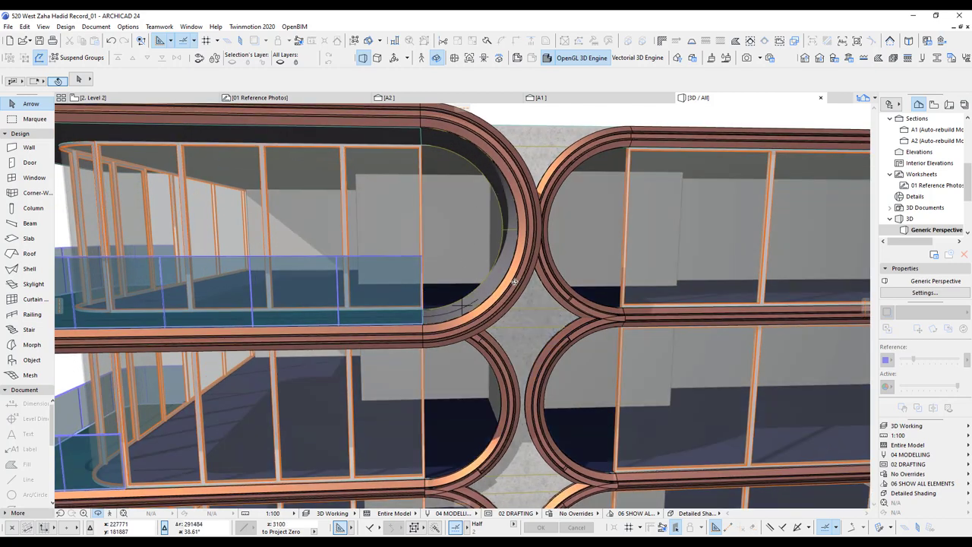
Step: In section A1, review the Curtain Wall default scheme and frames, accept them, and switch to the outline-based geometry method
{"action": "left_click", "coordinate": [568, 101]}
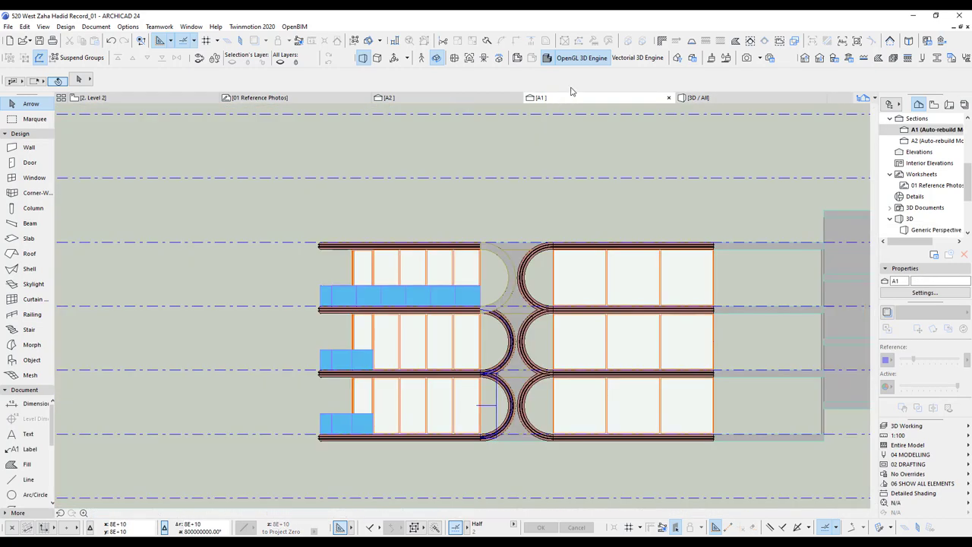
{"action": "scroll", "coordinate": [508, 286], "scroll_direction": "up", "scroll_amount": 5}
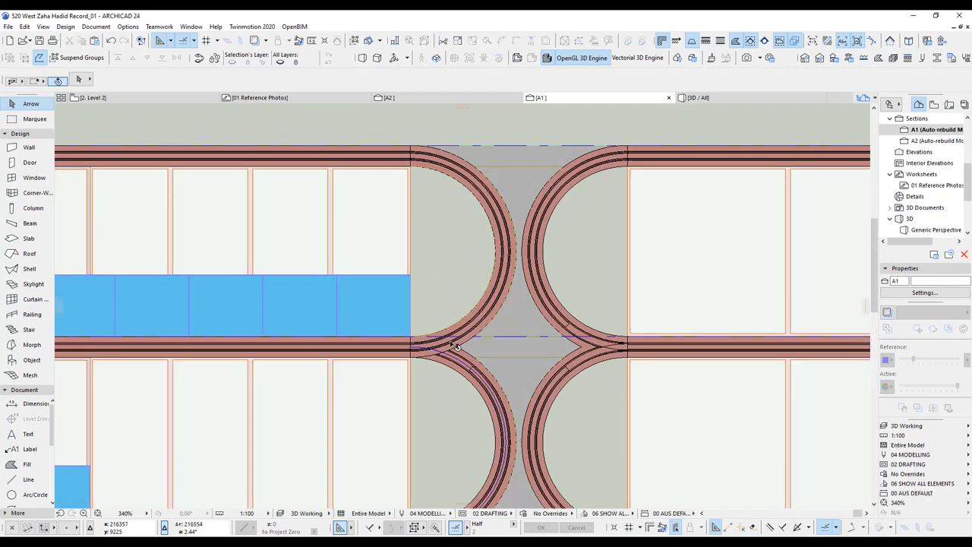
{"action": "double_click", "coordinate": [31, 302]}
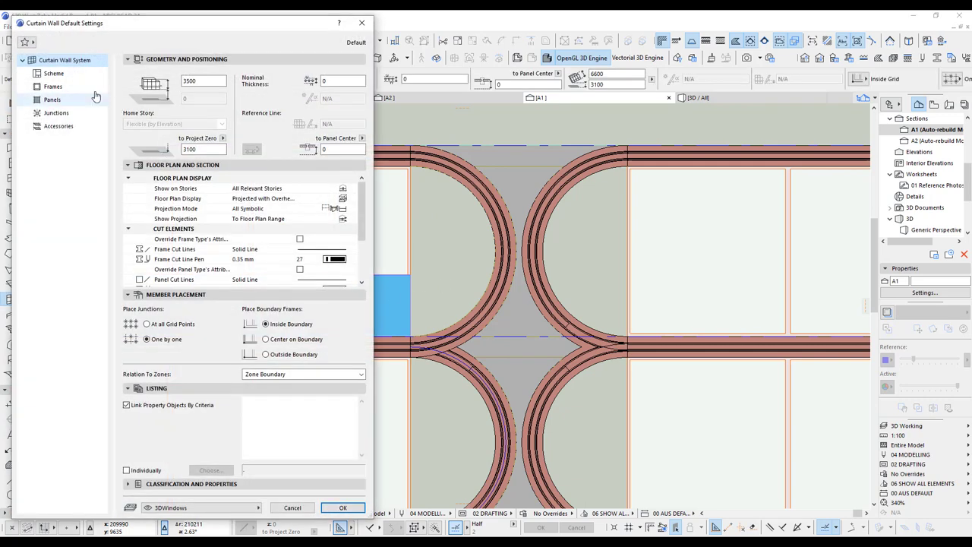
{"action": "left_click", "coordinate": [55, 74]}
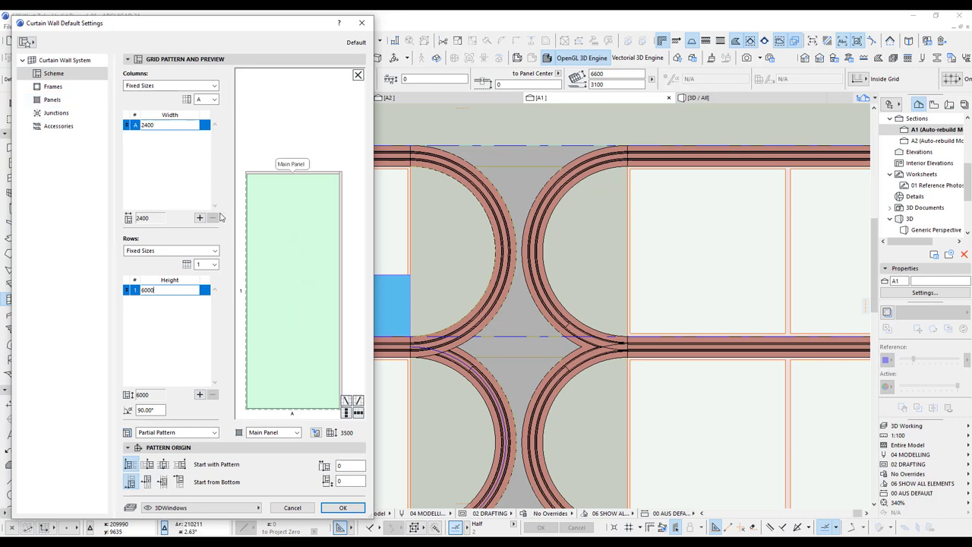
{"action": "left_click", "coordinate": [55, 87]}
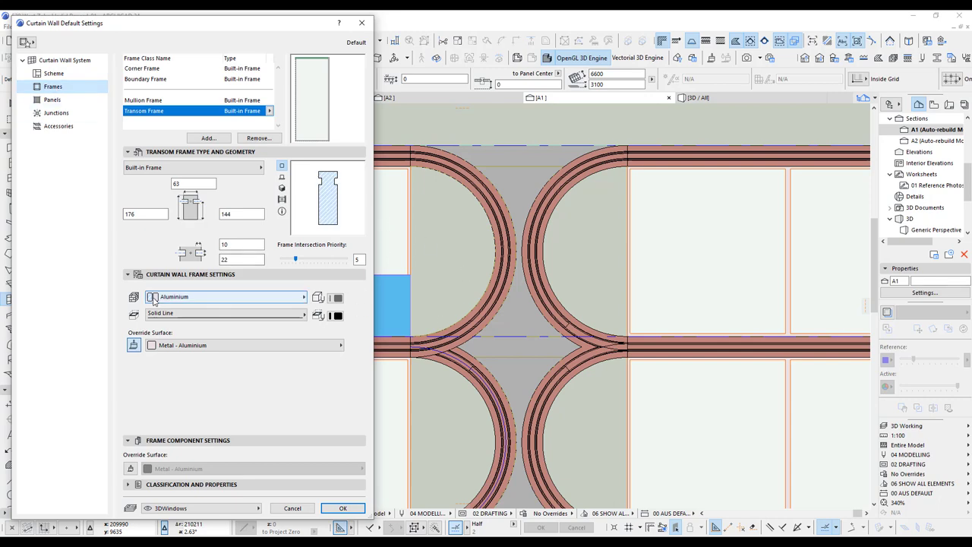
{"action": "left_click", "coordinate": [133, 345]}
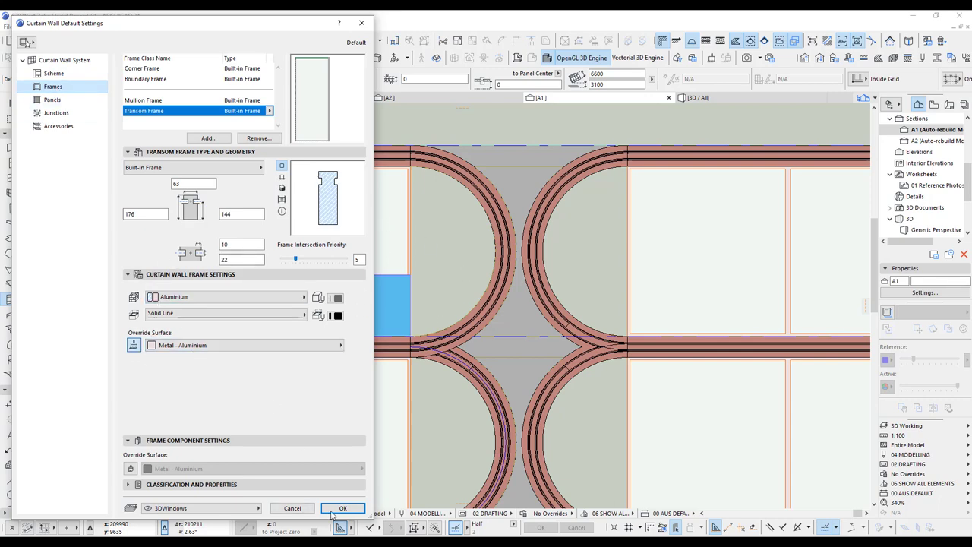
{"action": "left_click", "coordinate": [339, 508]}
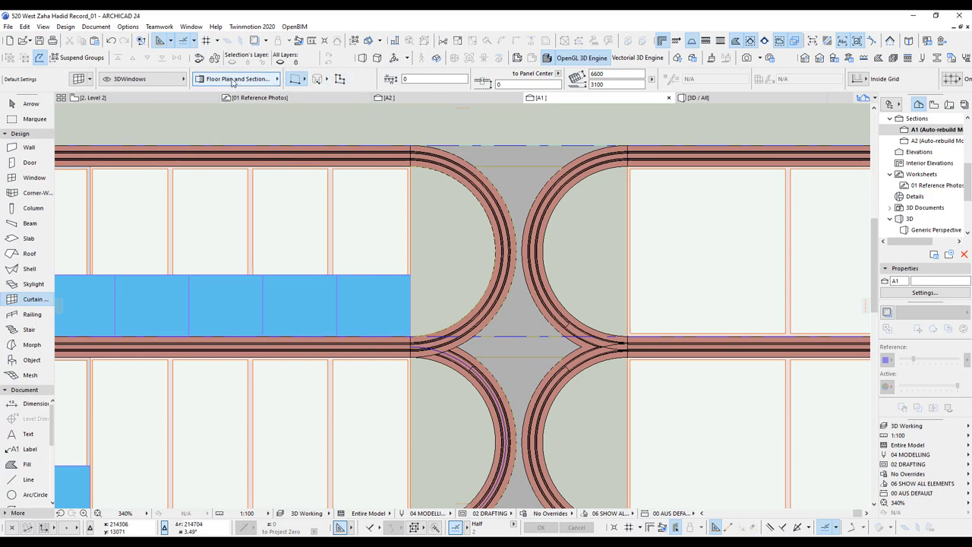
{"action": "left_click", "coordinate": [339, 79]}
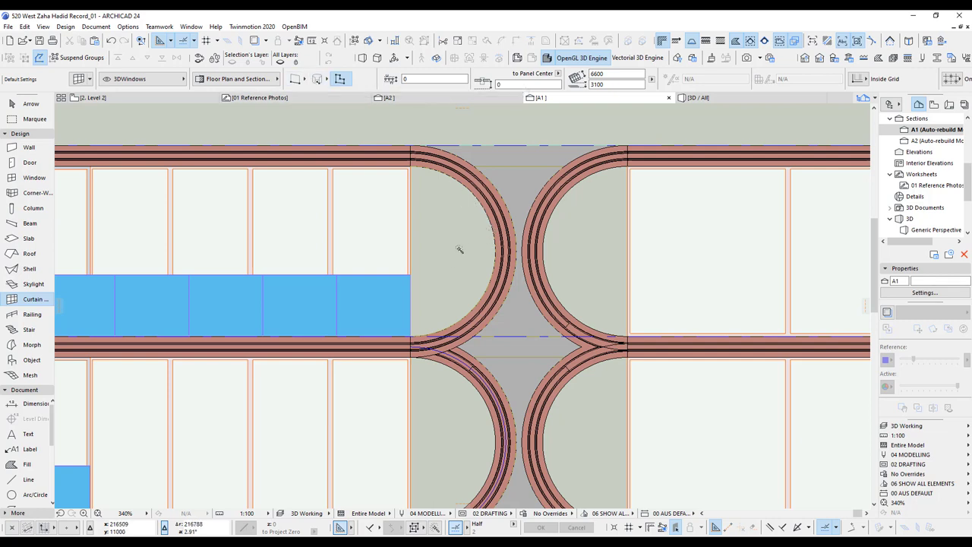
Step: Offset a copy of the lowest opening's guide arc onto the profile's inner edge, and move the copy below the building
{"action": "middle_click_drag", "start_coordinate": [461, 254], "coordinate": [431, 252]}
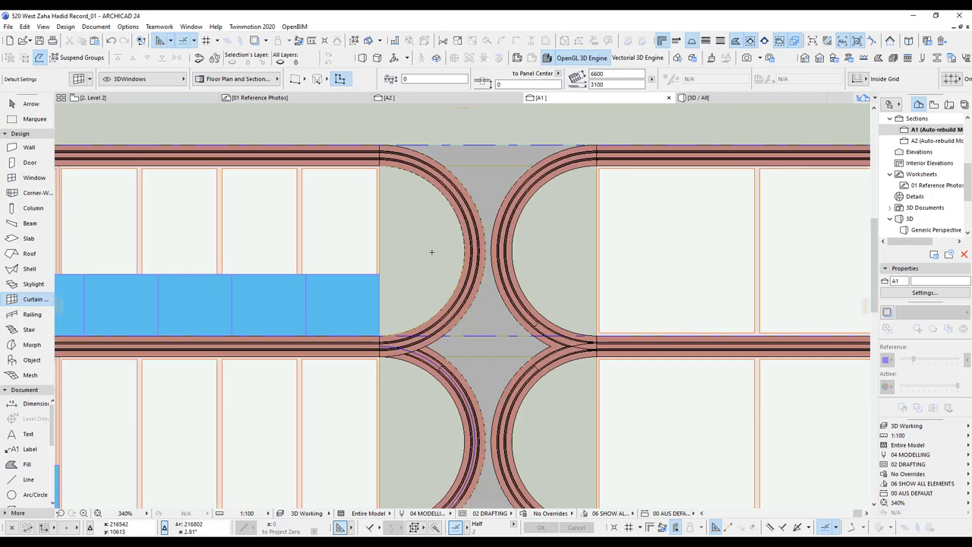
{"action": "scroll", "coordinate": [433, 456], "scroll_direction": "up", "scroll_amount": 5}
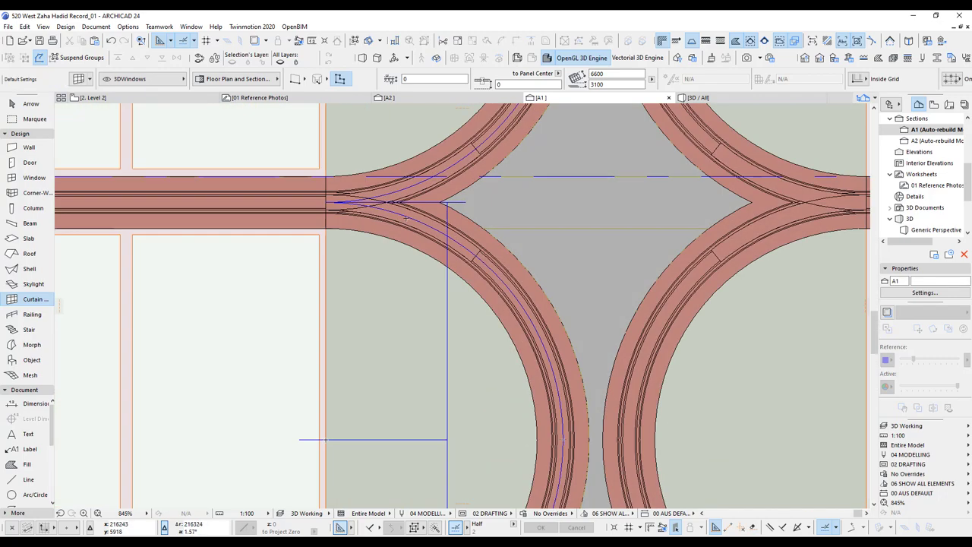
{"action": "left_click", "coordinate": [32, 494]}
{"action": "scroll", "coordinate": [414, 274], "scroll_direction": "down", "scroll_amount": 2}
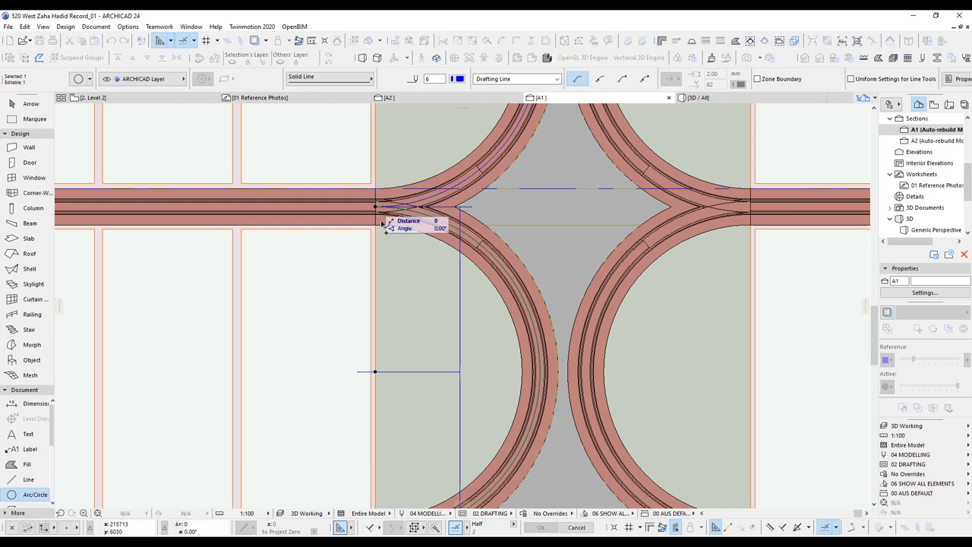
{"action": "scroll", "coordinate": [424, 399], "scroll_direction": "down", "scroll_amount": 2}
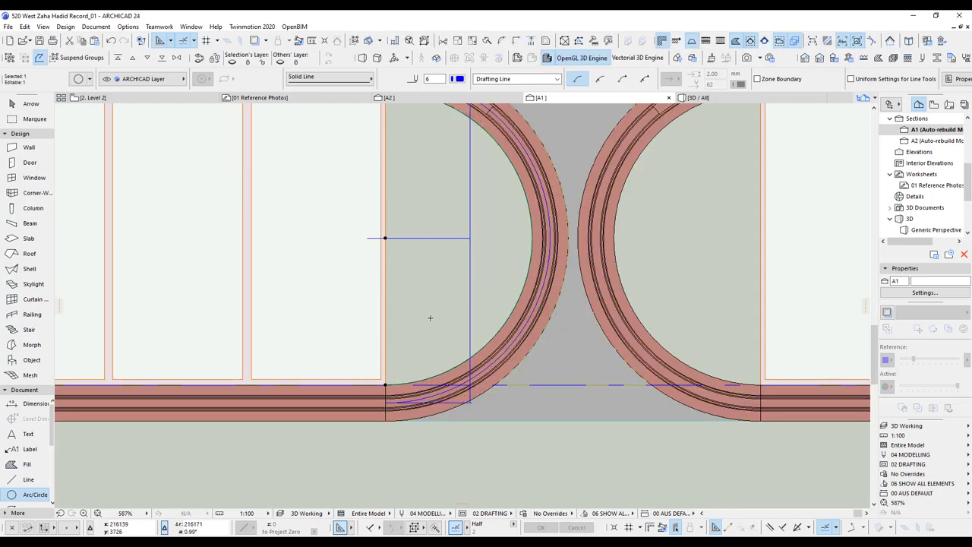
{"action": "scroll", "coordinate": [433, 326], "scroll_direction": "down", "scroll_amount": 3}
{"action": "key", "text": "ctrl+d"}
{"action": "left_click", "coordinate": [428, 291]}
{"action": "left_click", "coordinate": [433, 427]}
Step: Close the moved arc with a vertical line between its endpoints, and activate the Curtain Wall tool
{"action": "key", "text": "l"}
{"action": "left_click", "coordinate": [409, 355]}
{"action": "left_click", "coordinate": [409, 453]}
{"action": "left_click", "coordinate": [32, 298]}
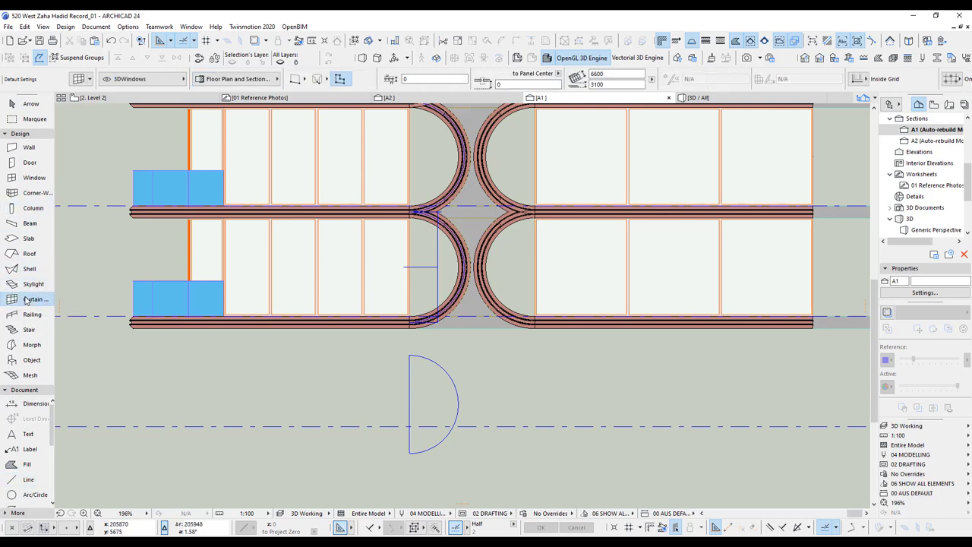
Step: Create a curtain wall outline by Magic Wand tracing of the closed half-circle, using Segments Along Arcs with preference for linear segments
{"action": "left_click", "coordinate": [339, 79]}
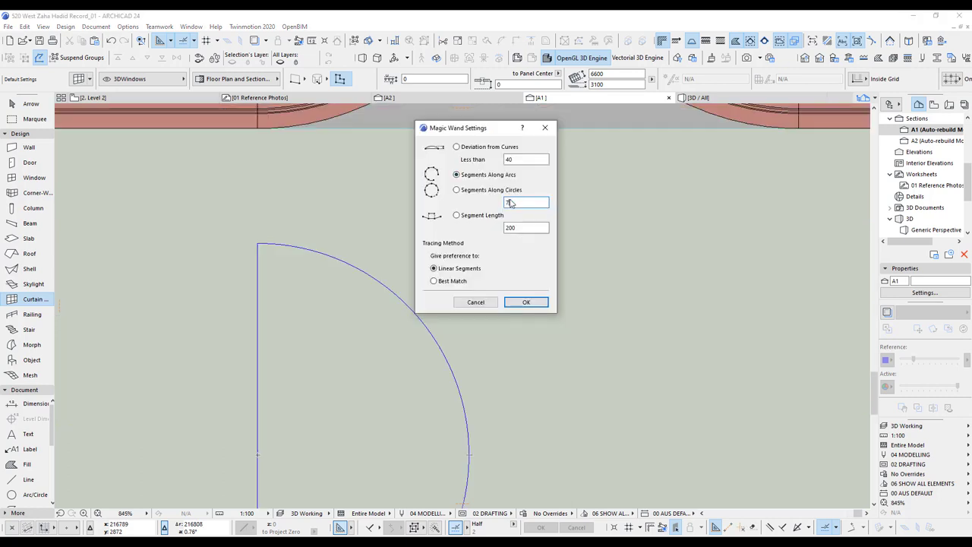
{"action": "key", "text": "Return"}
{"action": "left_click", "coordinate": [454, 373]}
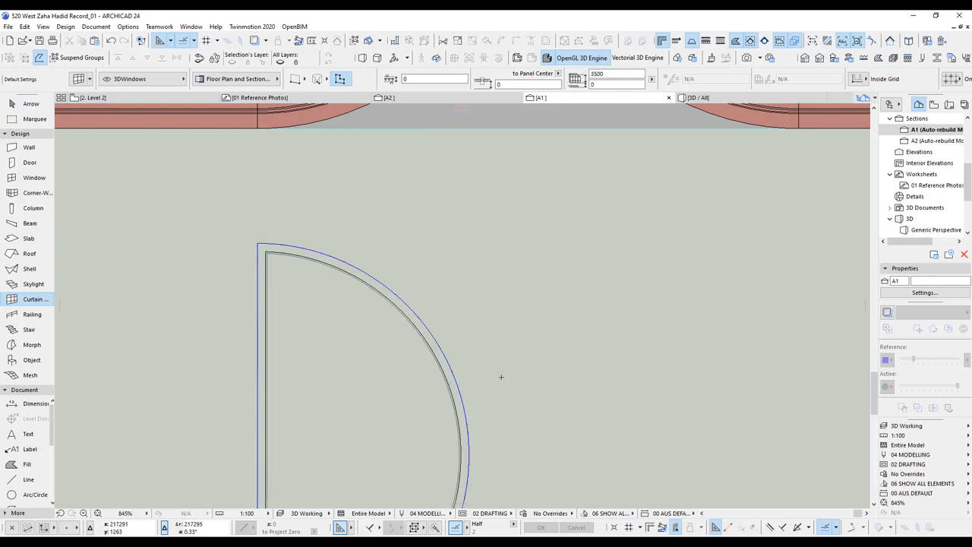
{"action": "scroll", "coordinate": [501, 370], "scroll_direction": "down", "scroll_amount": 5}
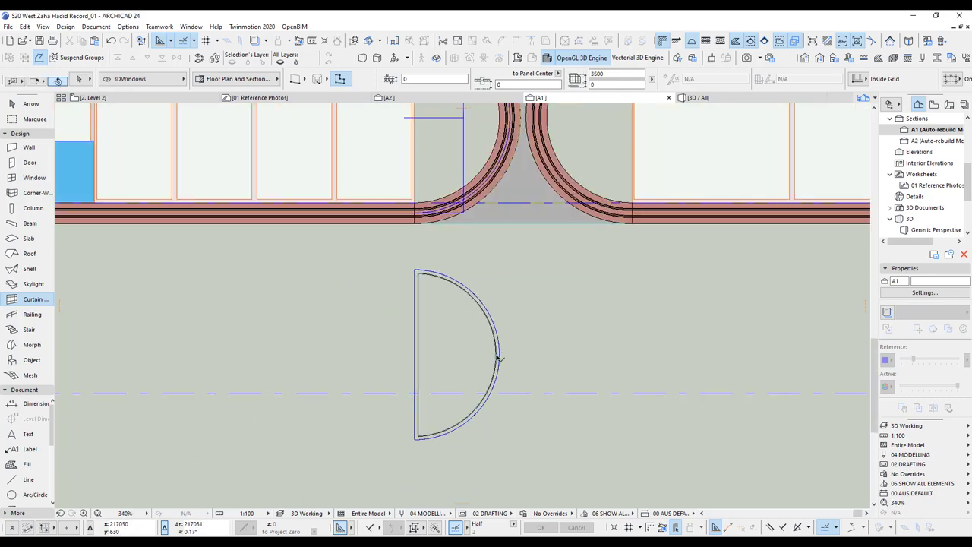
Step: Isolate the half-round curtain wall in 3D and check for its position on the Level 2 floor plan
{"action": "left_click", "coordinate": [499, 357]}
{"action": "key", "text": "F5"}
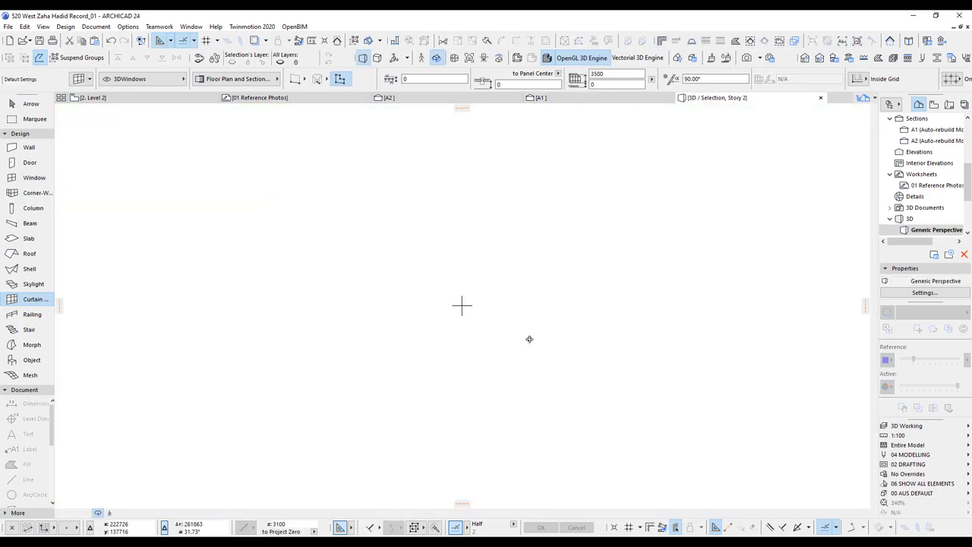
{"action": "middle_click_drag", "start_coordinate": [497, 252], "coordinate": [456, 266], "text": "shift"}
{"action": "left_click_drag", "start_coordinate": [456, 265], "coordinate": [458, 308]}
{"action": "key", "text": "F2"}
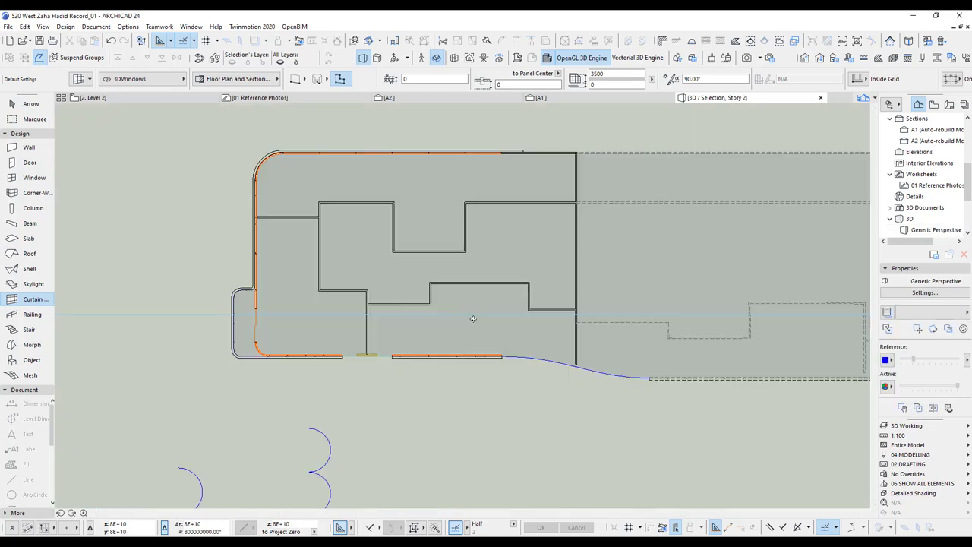
{"action": "scroll", "coordinate": [386, 392], "scroll_direction": "up", "scroll_amount": 4}
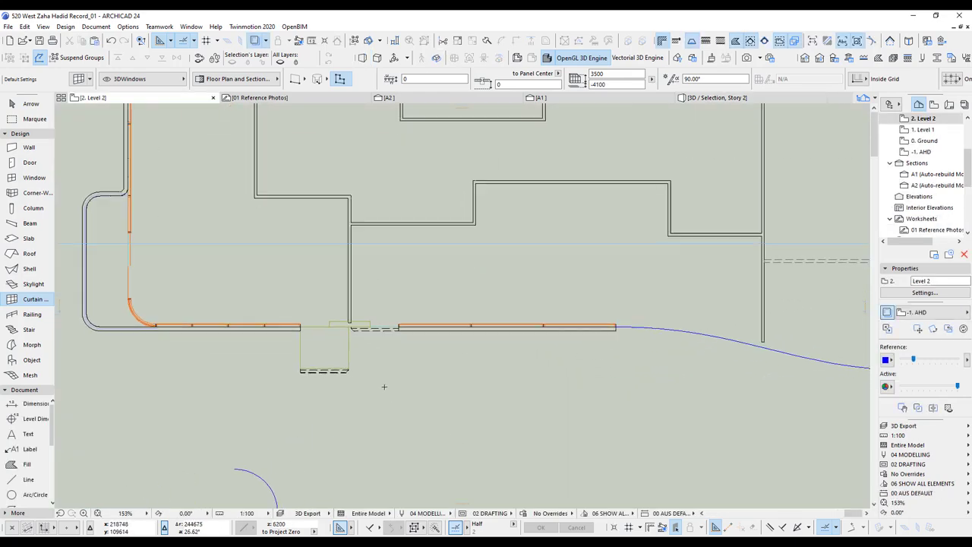
{"action": "scroll", "coordinate": [438, 347], "scroll_direction": "down", "scroll_amount": 6}
{"action": "middle_click_drag", "start_coordinate": [439, 448], "coordinate": [425, 334]}
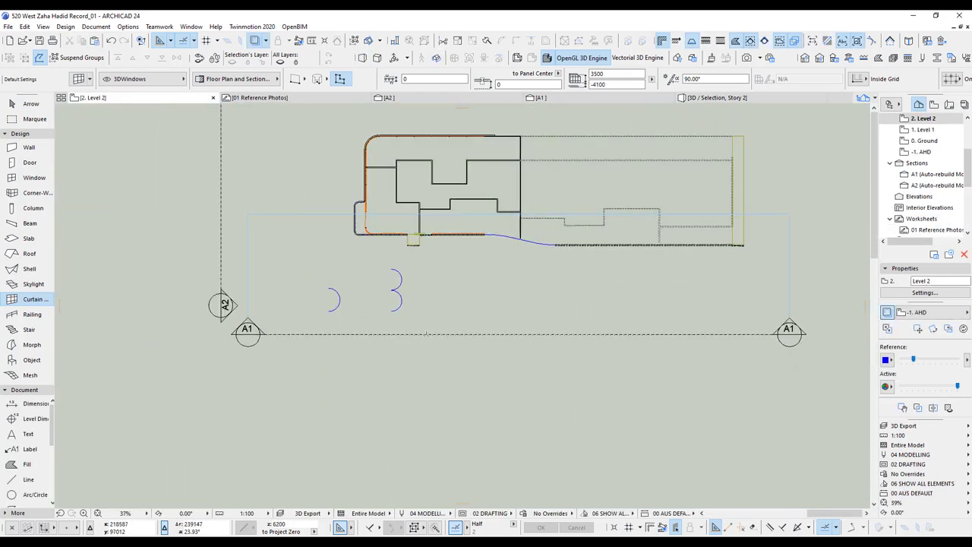
{"action": "scroll", "coordinate": [426, 334], "scroll_direction": "up", "scroll_amount": 5}
{"action": "scroll", "coordinate": [374, 338], "scroll_direction": "up", "scroll_amount": 2}
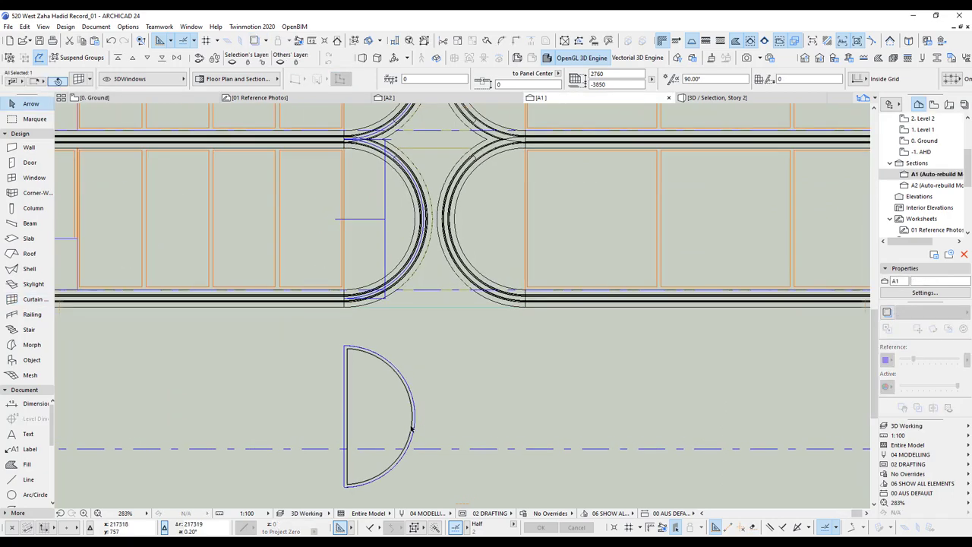
Step: In section A1, move the half-round curtain wall from the traced outline's upper corner to the inner upper corner of the lowest left-hand opening
{"action": "left_click", "coordinate": [415, 423]}
{"action": "key", "text": "ctrl+d"}
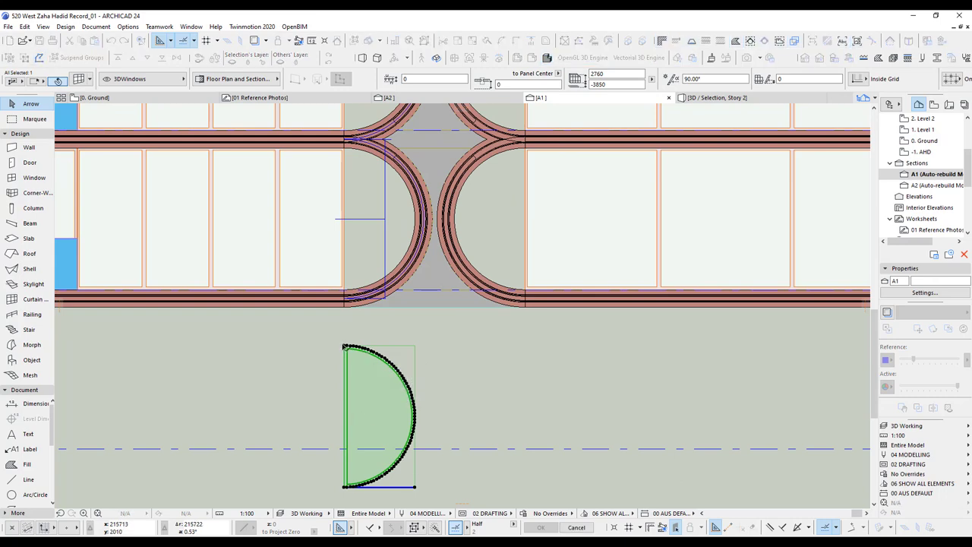
{"action": "left_click", "coordinate": [344, 346]}
{"action": "scroll", "coordinate": [357, 171], "scroll_direction": "up", "scroll_amount": 5}
{"action": "middle_click_drag", "start_coordinate": [359, 173], "coordinate": [392, 262]}
{"action": "scroll", "coordinate": [360, 202], "scroll_direction": "up", "scroll_amount": 2}
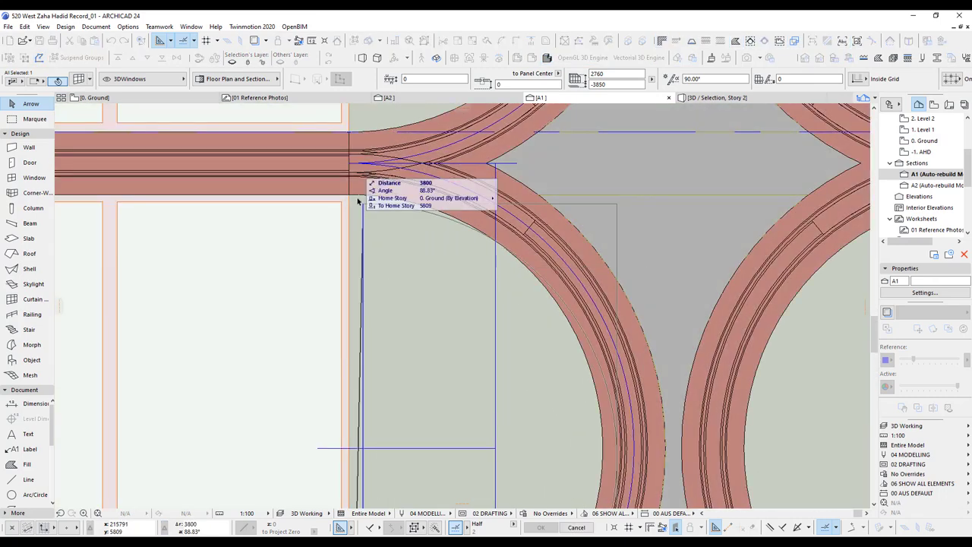
{"action": "left_click", "coordinate": [351, 197]}
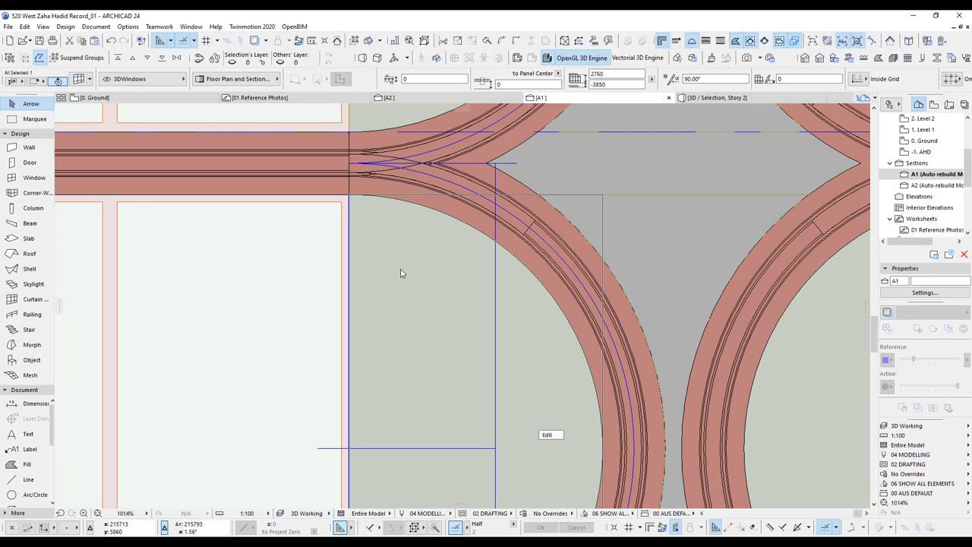
{"action": "left_click", "coordinate": [403, 274]}
{"action": "scroll", "coordinate": [434, 375], "scroll_direction": "down", "scroll_amount": 5}
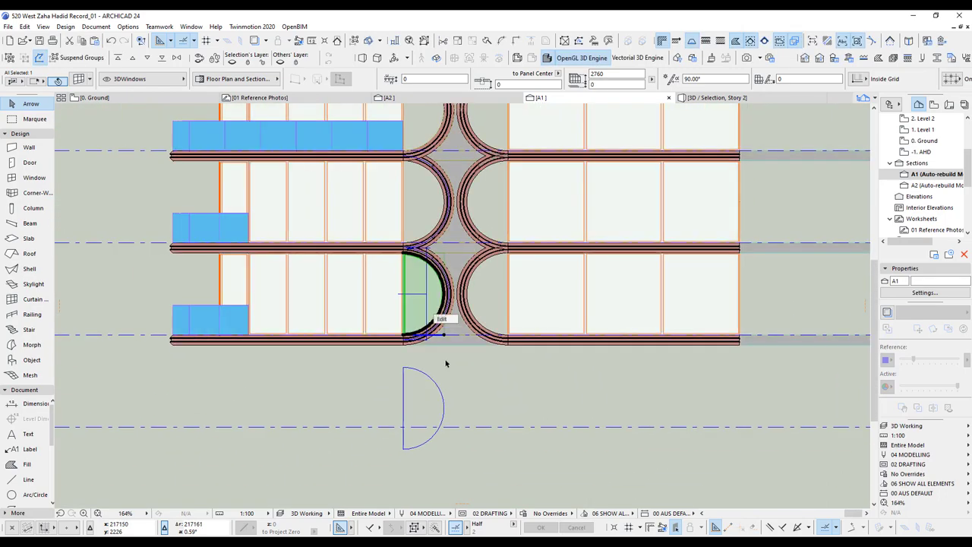
{"action": "left_click", "coordinate": [445, 363]}
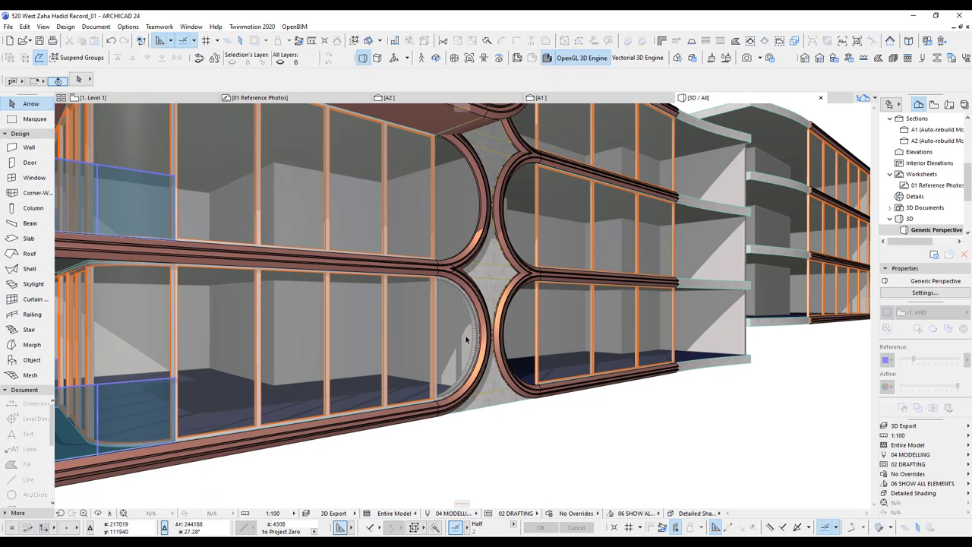
Step: In section A1, multiply the half-round curtain wall upward so the rounded openings on the two floors above are glazed
{"action": "left_click", "coordinate": [540, 97]}
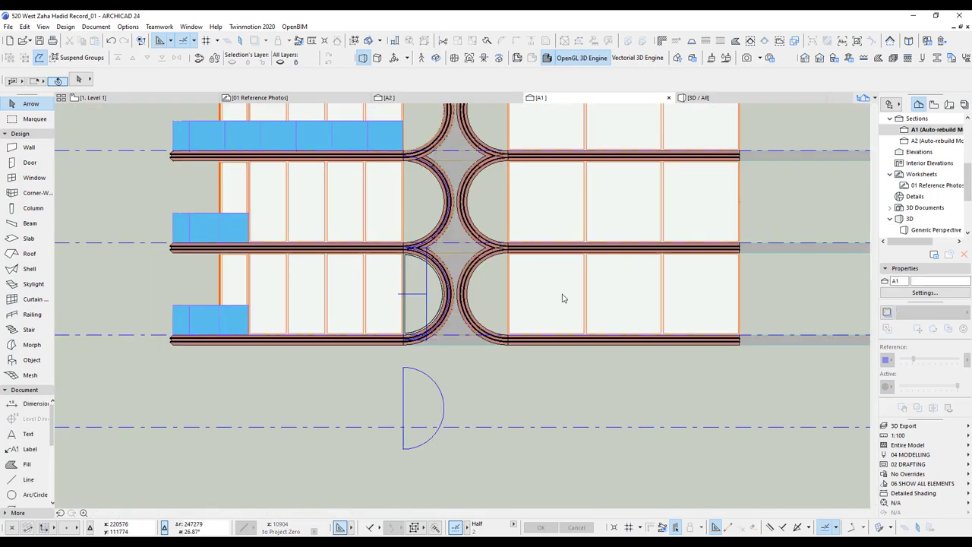
{"action": "left_click", "coordinate": [434, 295]}
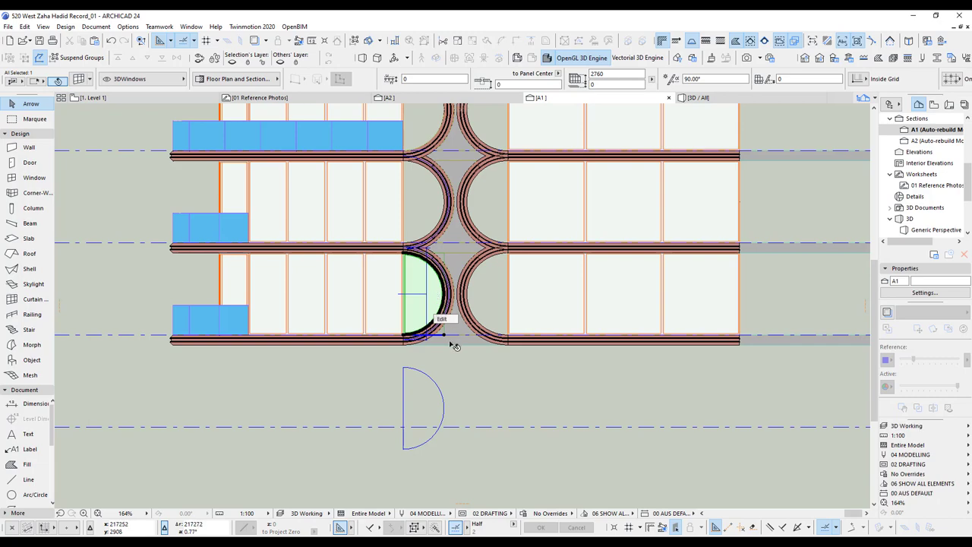
{"action": "middle_click_drag", "start_coordinate": [449, 341], "coordinate": [455, 422]}
{"action": "key", "text": "ctrl+alt+d"}
{"action": "left_click", "coordinate": [404, 333]}
{"action": "left_click", "coordinate": [403, 242]}
{"action": "scroll", "coordinate": [394, 142], "scroll_direction": "up", "scroll_amount": 4}
{"action": "double_click", "coordinate": [430, 169]}
{"action": "scroll", "coordinate": [461, 177], "scroll_direction": "down", "scroll_amount": 3}
Step: Mirror copies of the half-round curtain walls across the gap between the openings to glaze the right-hand rounded ends
{"action": "key", "text": "ctrl+shift+m"}
{"action": "left_click", "coordinate": [513, 293]}
{"action": "scroll", "coordinate": [590, 161], "scroll_direction": "up", "scroll_amount": 5}
{"action": "key", "text": "Escape"}
Step: Inspect the glazed rounded openings in 3D, and compare the balcony railing ends with the close-up reference photos
{"action": "key", "text": "F3"}
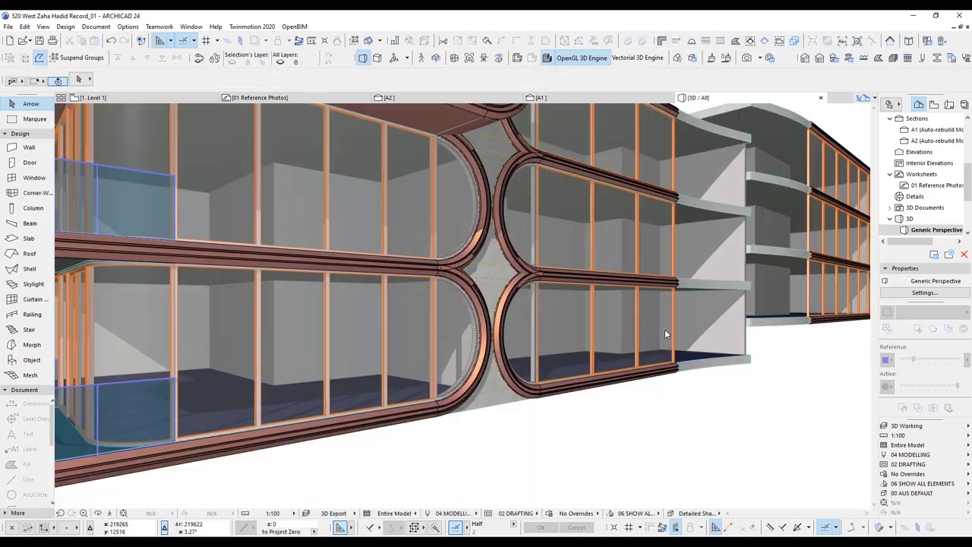
{"action": "middle_click_drag", "start_coordinate": [588, 265], "coordinate": [515, 263]}
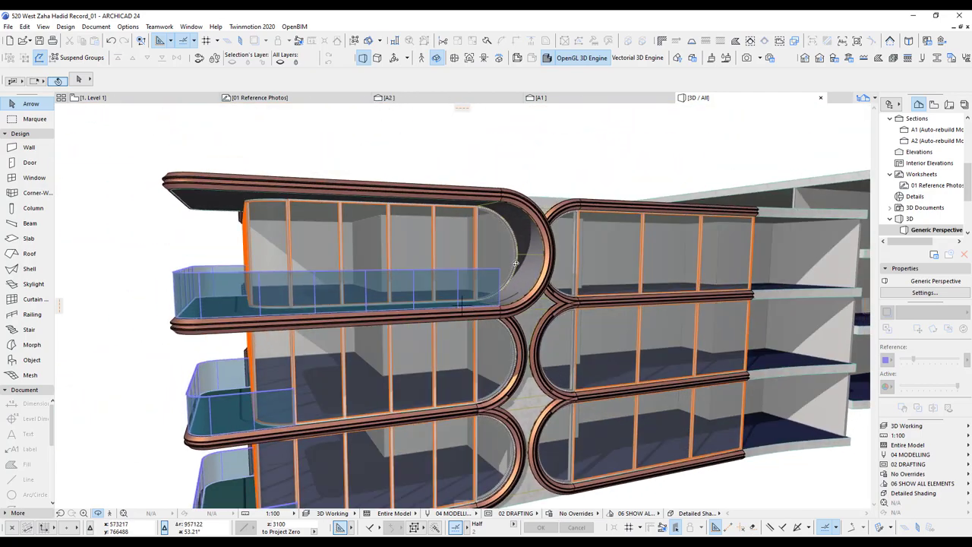
{"action": "double_click", "coordinate": [935, 184]}
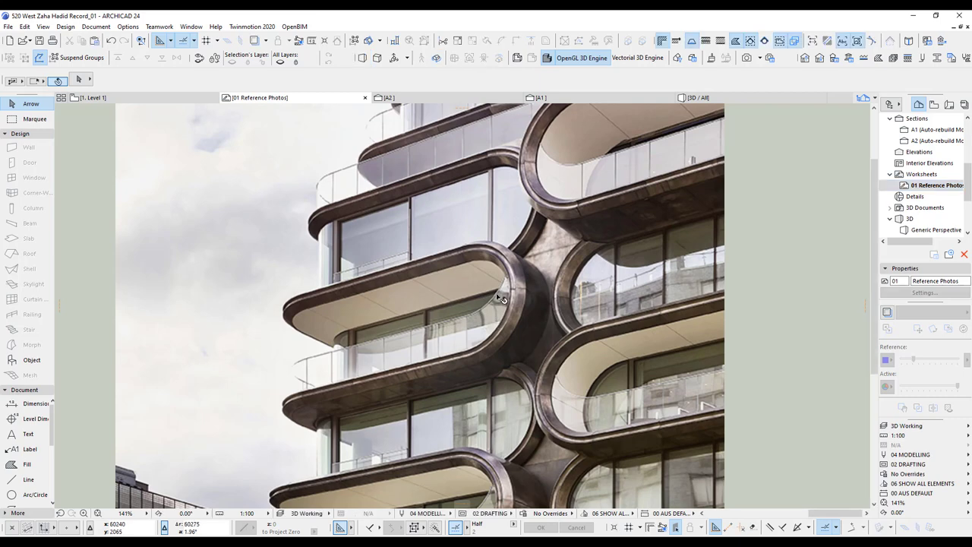
{"action": "scroll", "coordinate": [430, 316], "scroll_direction": "down", "scroll_amount": 5}
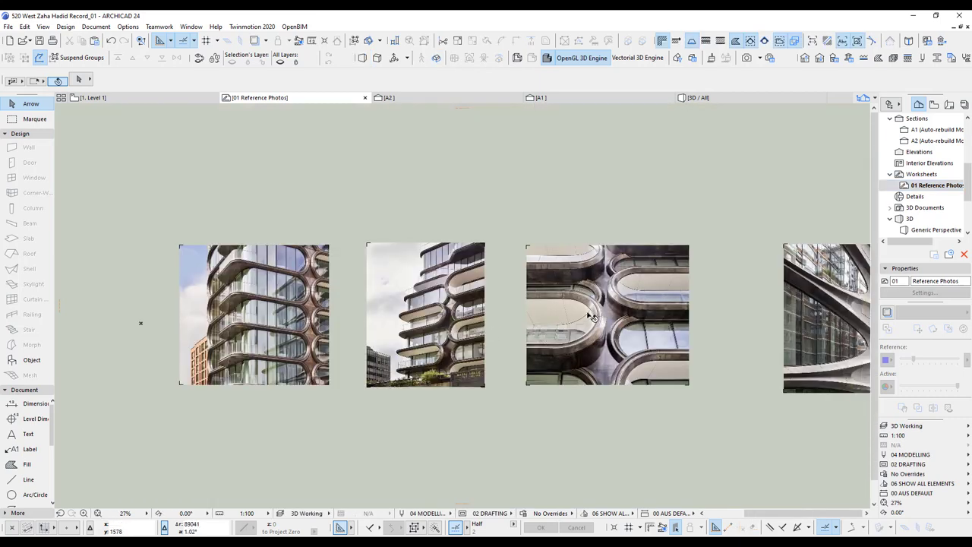
{"action": "scroll", "coordinate": [591, 317], "scroll_direction": "up", "scroll_amount": 4}
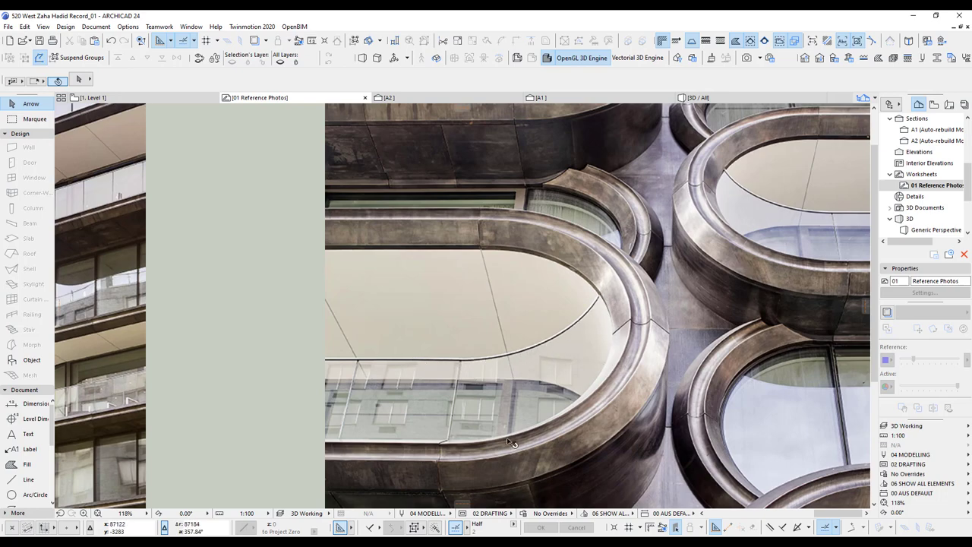
Step: In section A1, bring the lowest opening's guide arc up to the top-floor opening, placing its lower endpoint at the balcony floor line
{"action": "left_click", "coordinate": [562, 97]}
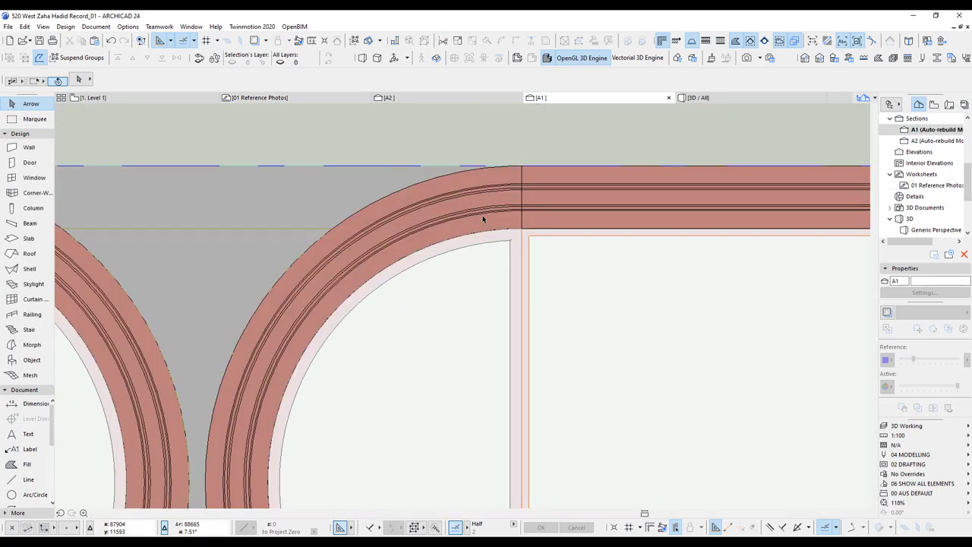
{"action": "scroll", "coordinate": [386, 418], "scroll_direction": "down", "scroll_amount": 5}
{"action": "scroll", "coordinate": [447, 382], "scroll_direction": "up", "scroll_amount": 3}
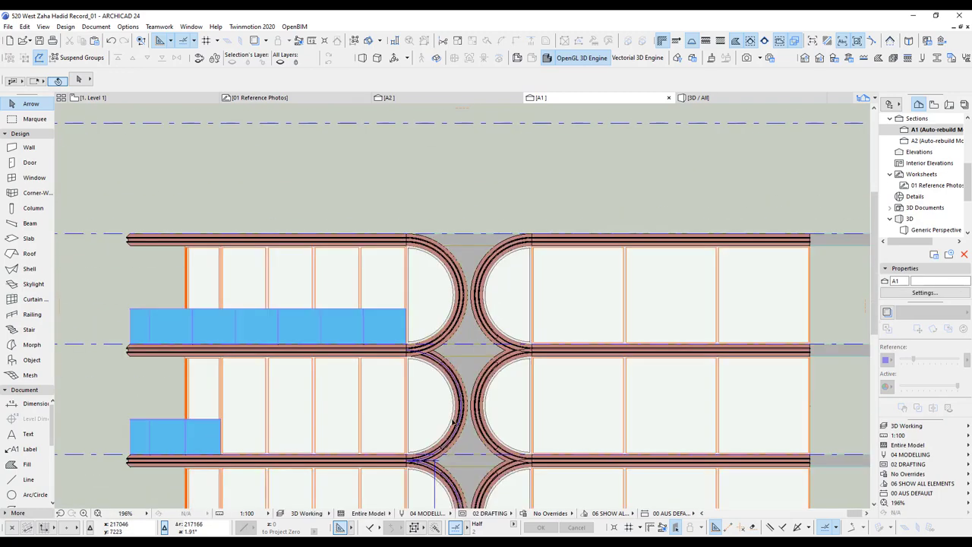
{"action": "scroll", "coordinate": [445, 380], "scroll_direction": "down", "scroll_amount": 2}
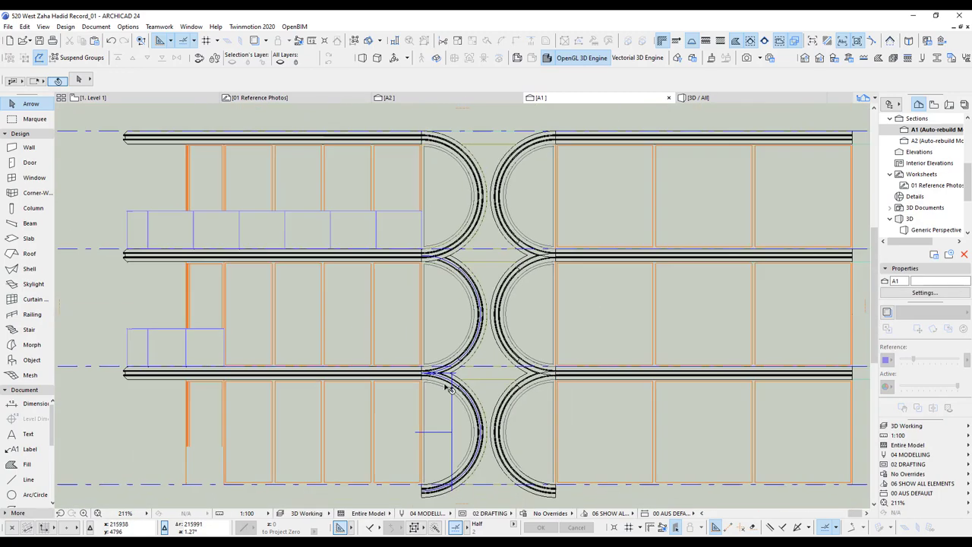
{"action": "scroll", "coordinate": [438, 296], "scroll_direction": "up", "scroll_amount": 5}
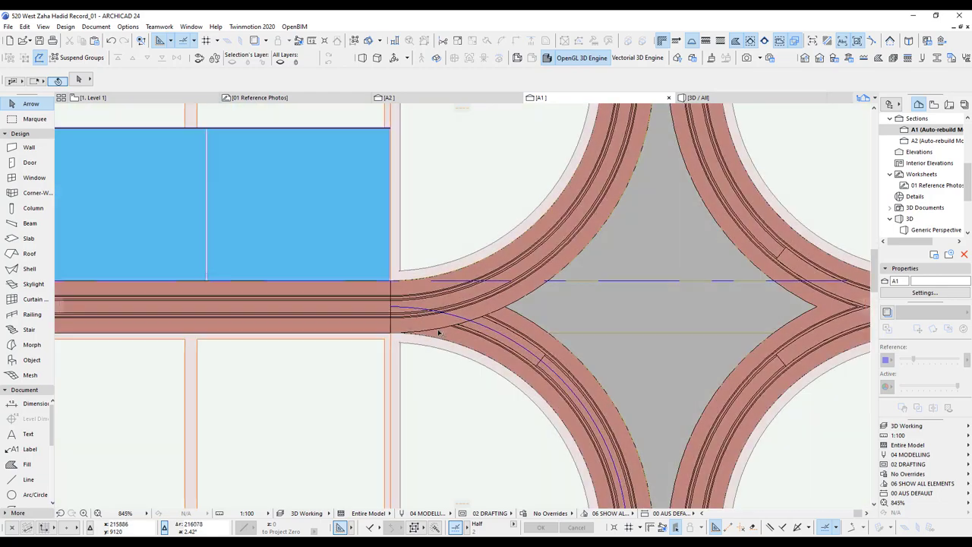
{"action": "scroll", "coordinate": [475, 348], "scroll_direction": "down", "scroll_amount": 1}
{"action": "scroll", "coordinate": [456, 329], "scroll_direction": "up", "scroll_amount": 2}
{"action": "scroll", "coordinate": [447, 399], "scroll_direction": "down", "scroll_amount": 5}
{"action": "middle_click_drag", "start_coordinate": [447, 466], "coordinate": [439, 218]}
{"action": "scroll", "coordinate": [435, 305], "scroll_direction": "up", "scroll_amount": 3}
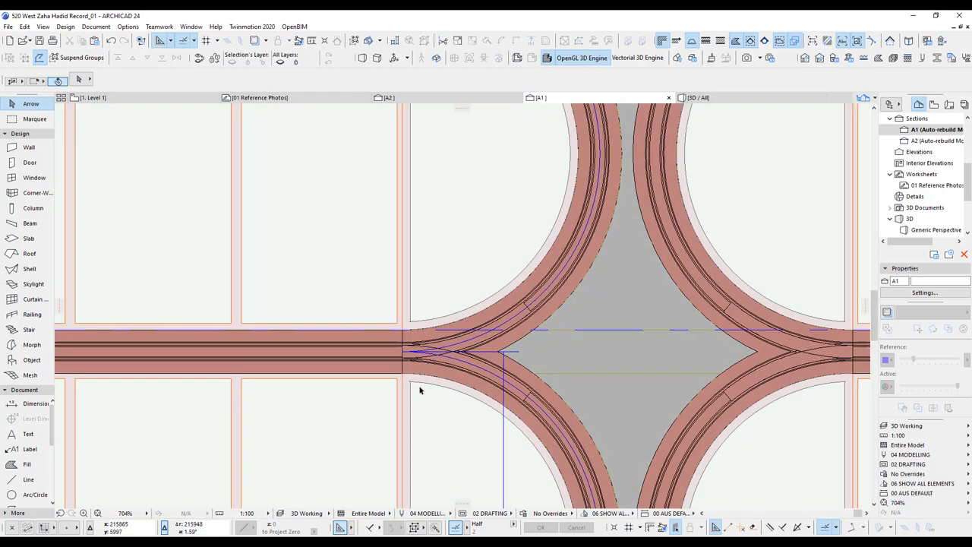
{"action": "middle_click_drag", "start_coordinate": [441, 488], "coordinate": [428, 235]}
{"action": "scroll", "coordinate": [465, 311], "scroll_direction": "down", "scroll_amount": 3}
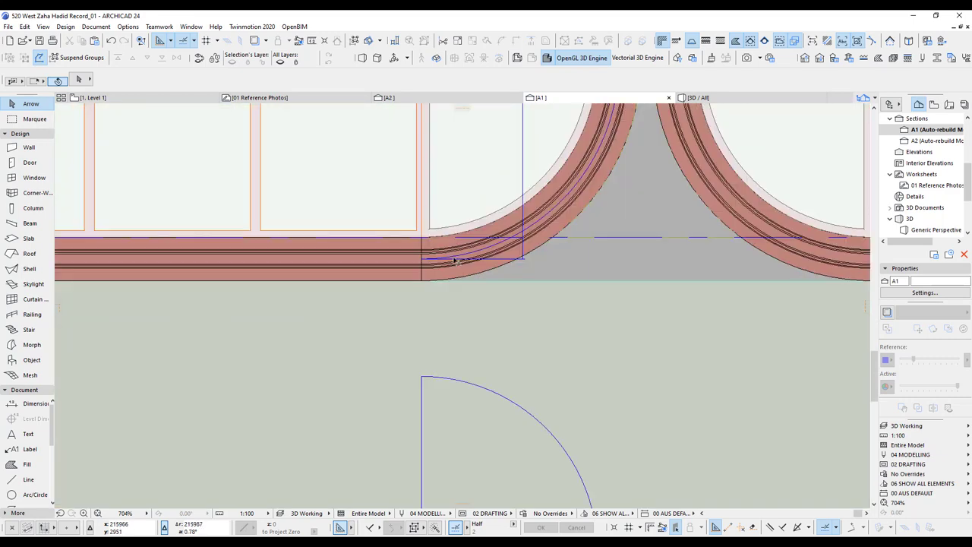
{"action": "left_click", "coordinate": [458, 258]}
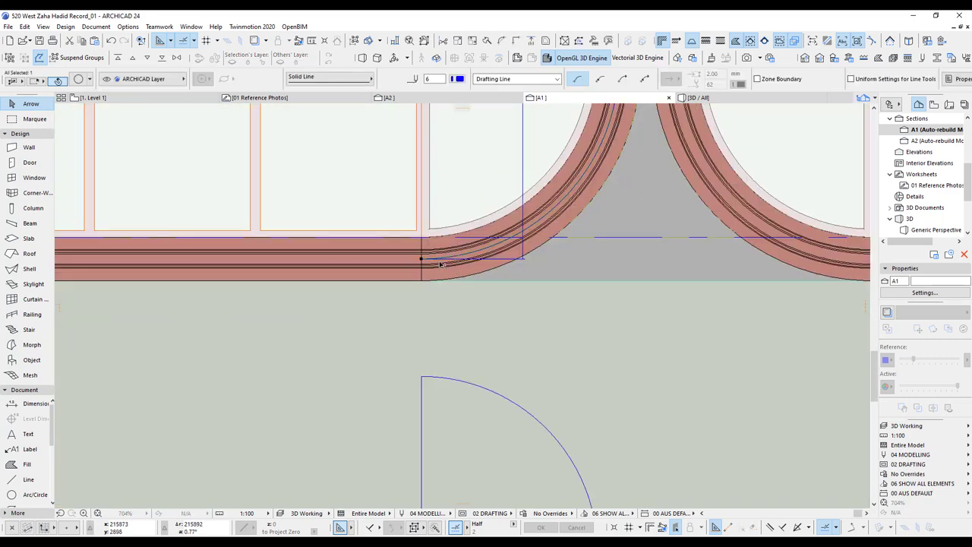
{"action": "scroll", "coordinate": [462, 304], "scroll_direction": "down", "scroll_amount": 6}
{"action": "scroll", "coordinate": [483, 288], "scroll_direction": "up", "scroll_amount": 2}
{"action": "scroll", "coordinate": [484, 260], "scroll_direction": "up", "scroll_amount": 2}
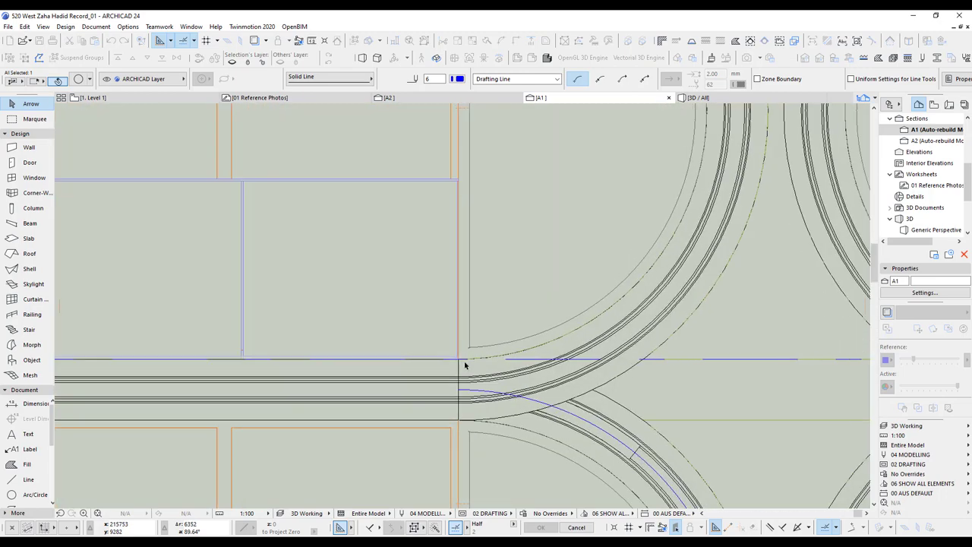
{"action": "scroll", "coordinate": [470, 354], "scroll_direction": "up", "scroll_amount": 2}
{"action": "left_click", "coordinate": [471, 354]}
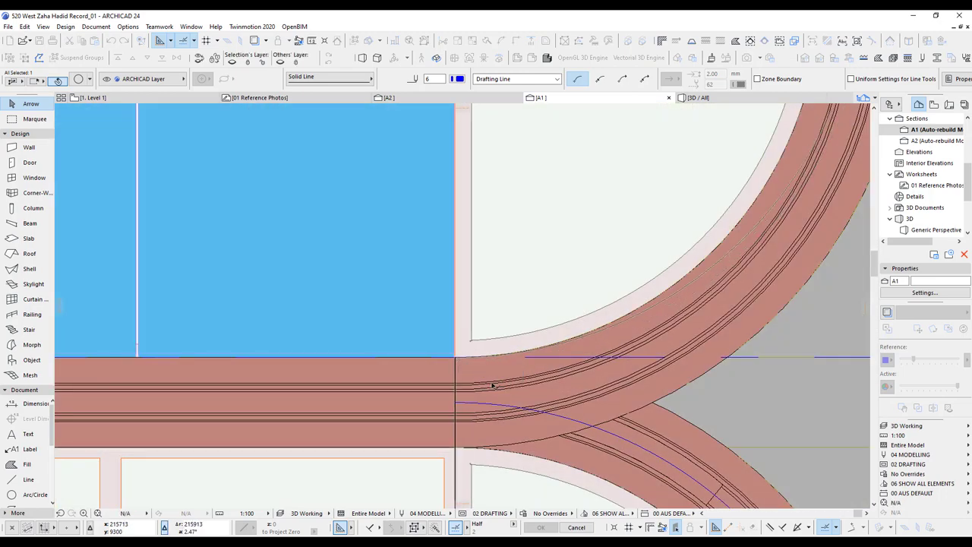
Step: Stretch the arc's upper endpoint 340 down from the roof line to the roof profile's inner lower edge
{"action": "scroll", "coordinate": [514, 400], "scroll_direction": "down", "scroll_amount": 3}
{"action": "scroll", "coordinate": [516, 354], "scroll_direction": "up", "scroll_amount": 2}
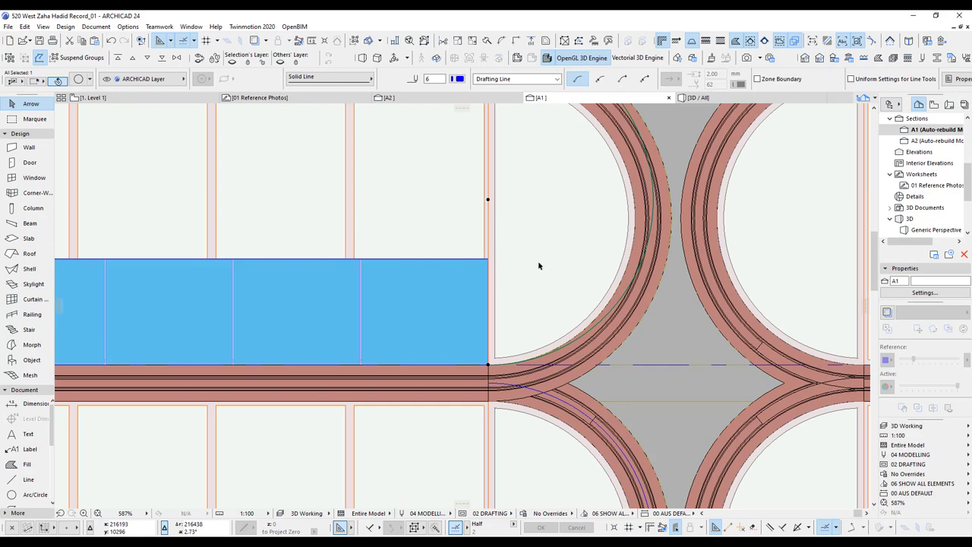
{"action": "scroll", "coordinate": [531, 303], "scroll_direction": "down", "scroll_amount": 3}
{"action": "scroll", "coordinate": [482, 199], "scroll_direction": "up", "scroll_amount": 3}
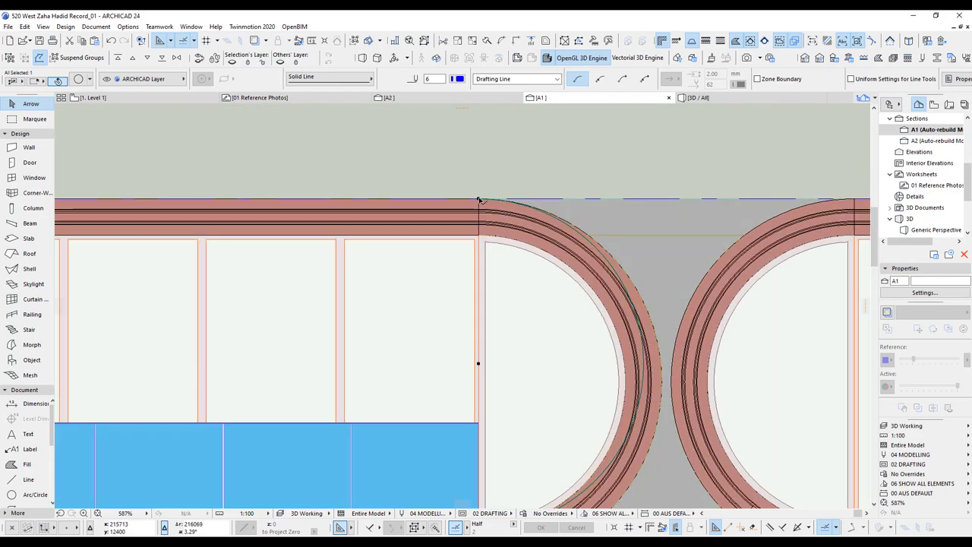
{"action": "left_click", "coordinate": [478, 200]}
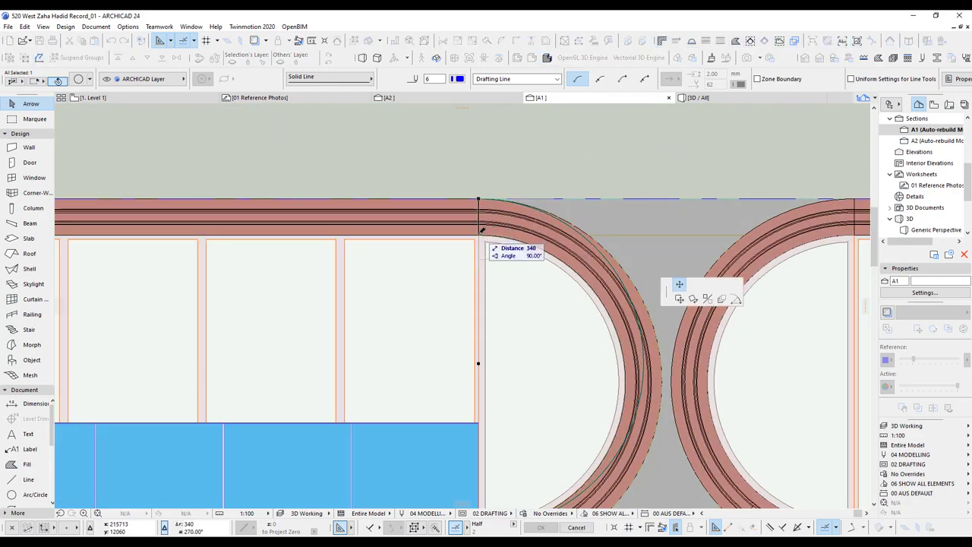
{"action": "left_click", "coordinate": [479, 233]}
Step: Move the arc up from the balcony floor line so its lower endpoint meets the top edge of the railing
{"action": "middle_click_drag", "start_coordinate": [525, 423], "coordinate": [524, 336]}
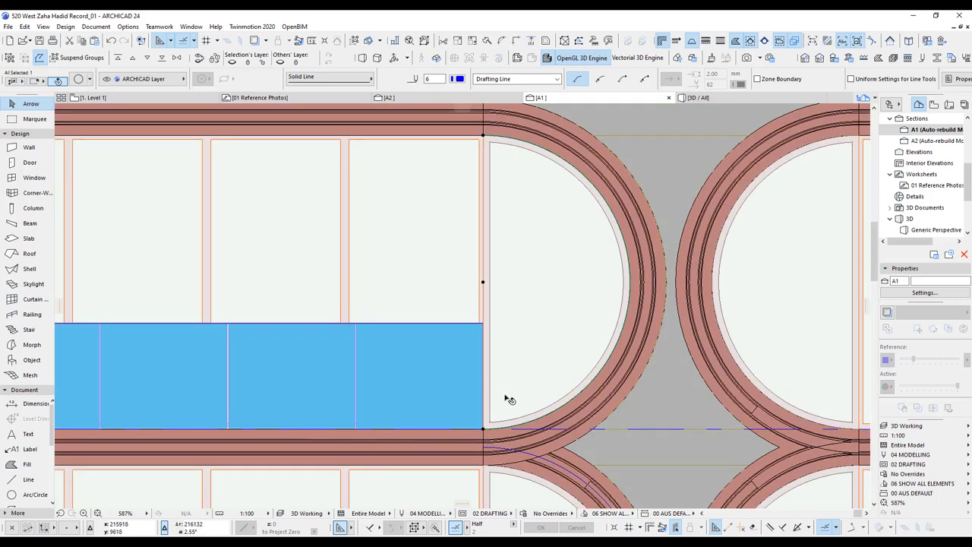
{"action": "left_click", "coordinate": [484, 431]}
{"action": "scroll", "coordinate": [480, 332], "scroll_direction": "up", "scroll_amount": 4}
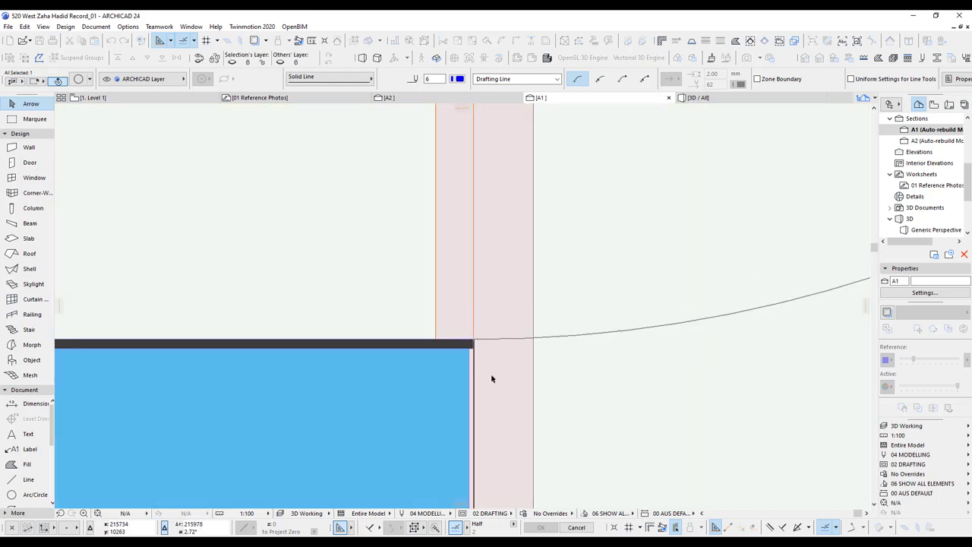
{"action": "scroll", "coordinate": [484, 386], "scroll_direction": "down", "scroll_amount": 1}
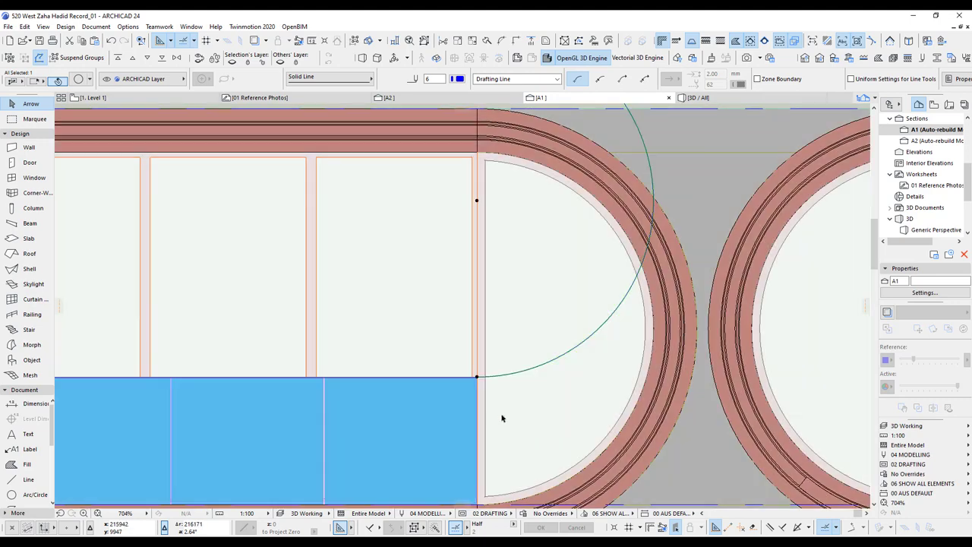
Step: Place a copy of the arc 10 below the original, with its lower endpoint at the underside of the railing's top rail
{"action": "scroll", "coordinate": [494, 369], "scroll_direction": "up", "scroll_amount": 4}
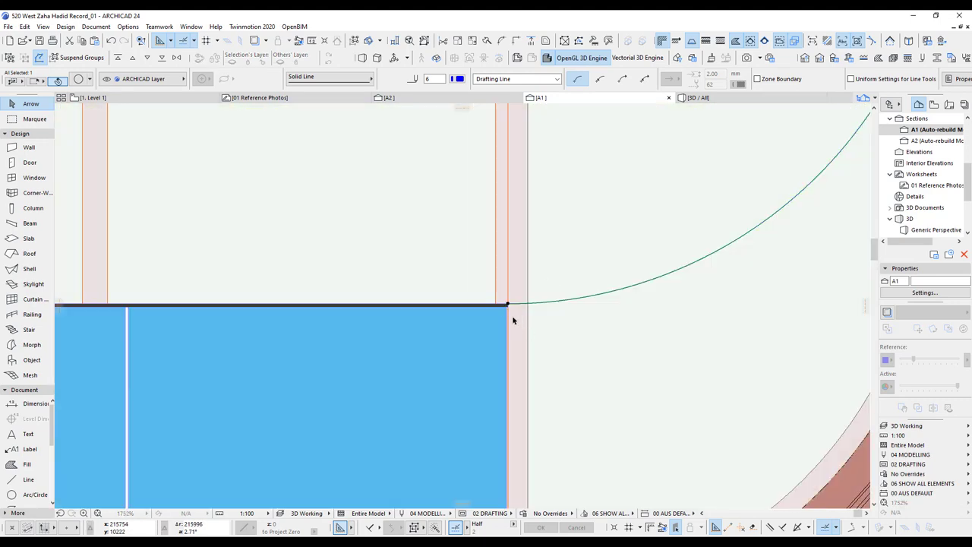
{"action": "scroll", "coordinate": [507, 307], "scroll_direction": "up", "scroll_amount": 1}
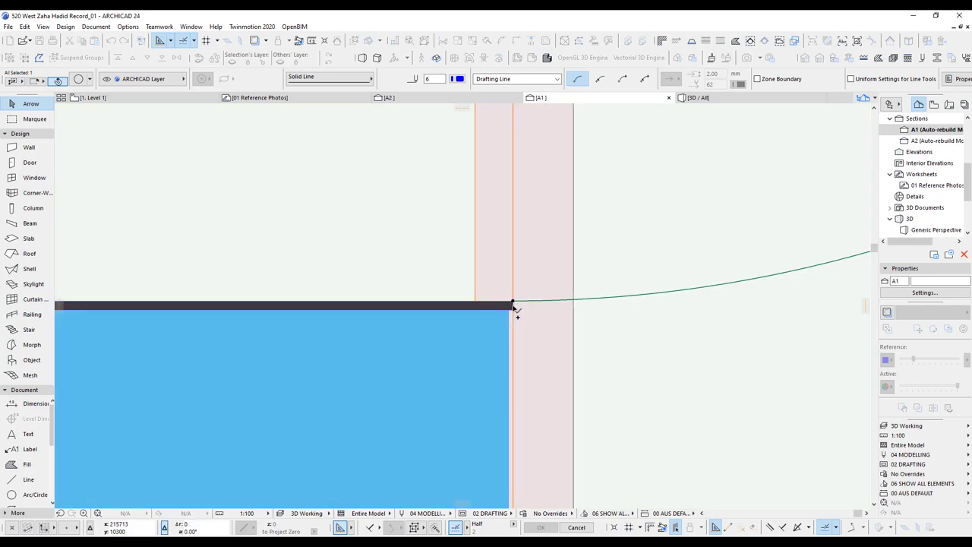
{"action": "left_click", "coordinate": [512, 310]}
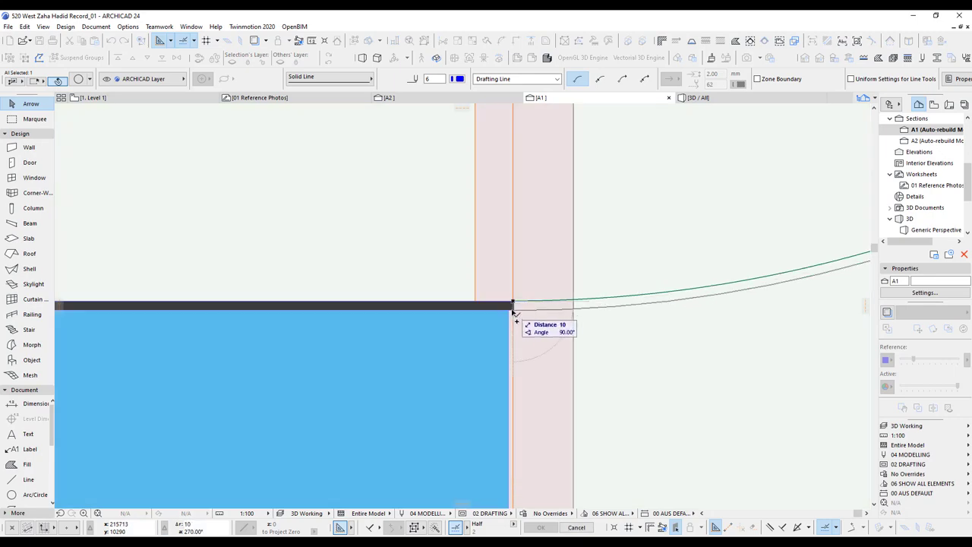
{"action": "left_click", "coordinate": [512, 310]}
Step: Draw a short line along the opening frame's inner edge, starting at the upper arc and crossing the copied arc
{"action": "scroll", "coordinate": [635, 350], "scroll_direction": "down", "scroll_amount": 5}
{"action": "middle_click_drag", "start_coordinate": [669, 348], "coordinate": [390, 436]}
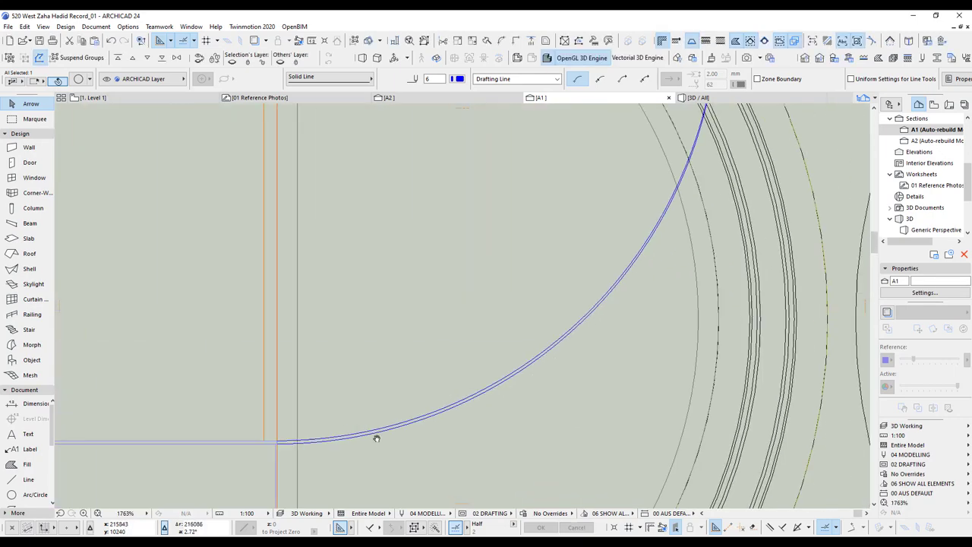
{"action": "scroll", "coordinate": [671, 239], "scroll_direction": "up", "scroll_amount": 2}
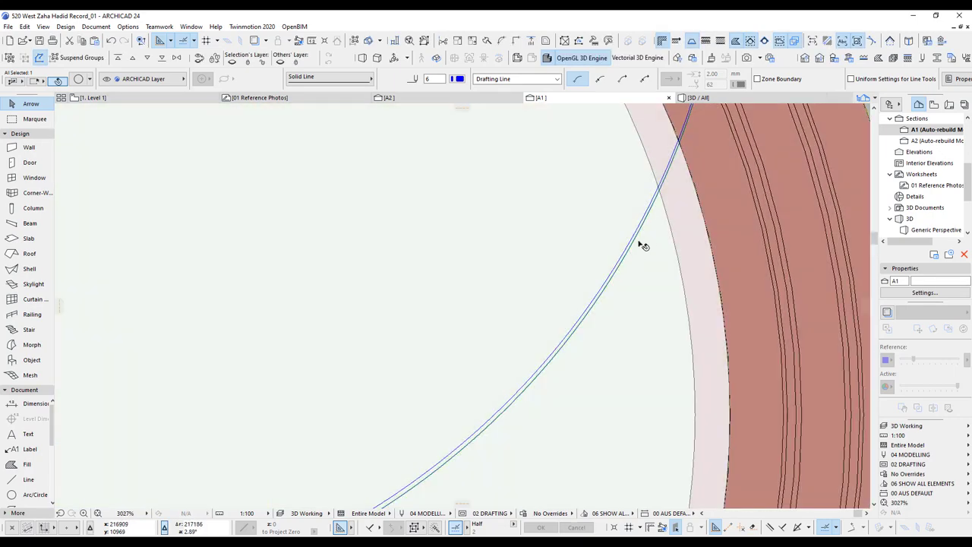
{"action": "scroll", "coordinate": [664, 203], "scroll_direction": "up", "scroll_amount": 6}
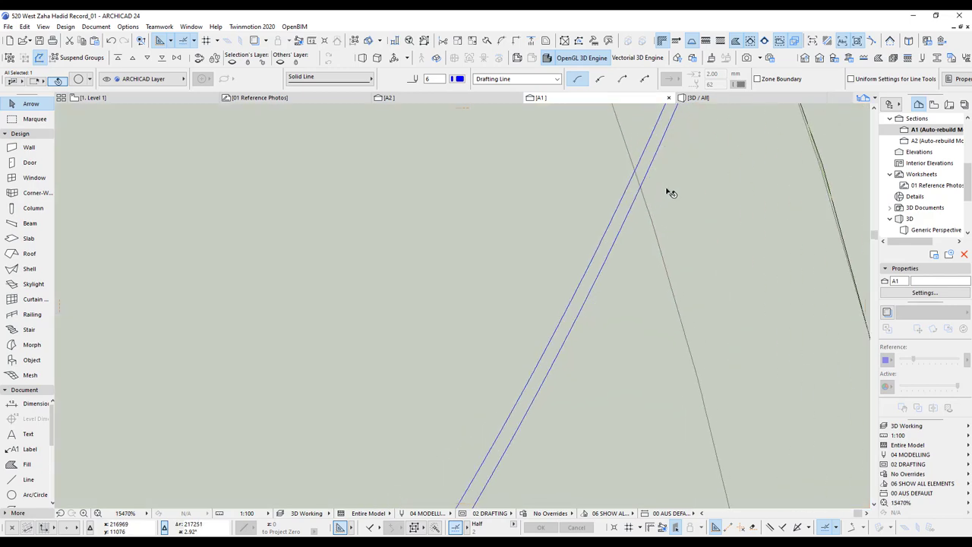
{"action": "scroll", "coordinate": [612, 214], "scroll_direction": "down", "scroll_amount": 3}
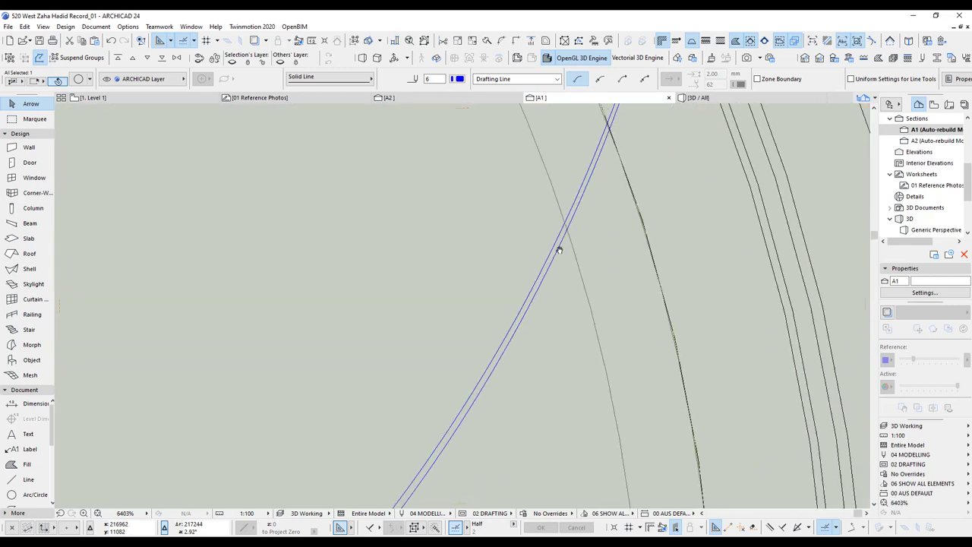
{"action": "scroll", "coordinate": [505, 298], "scroll_direction": "up", "scroll_amount": 3}
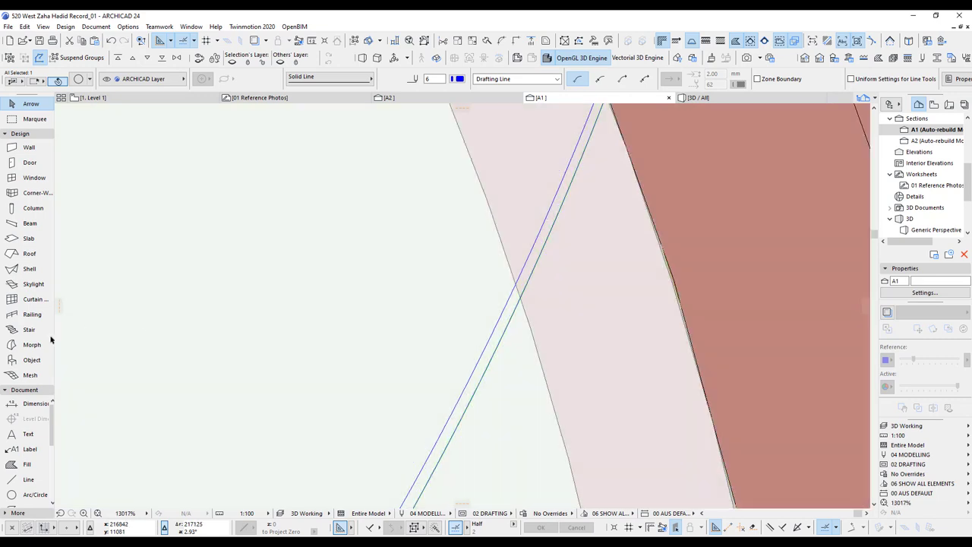
{"action": "left_click", "coordinate": [25, 478]}
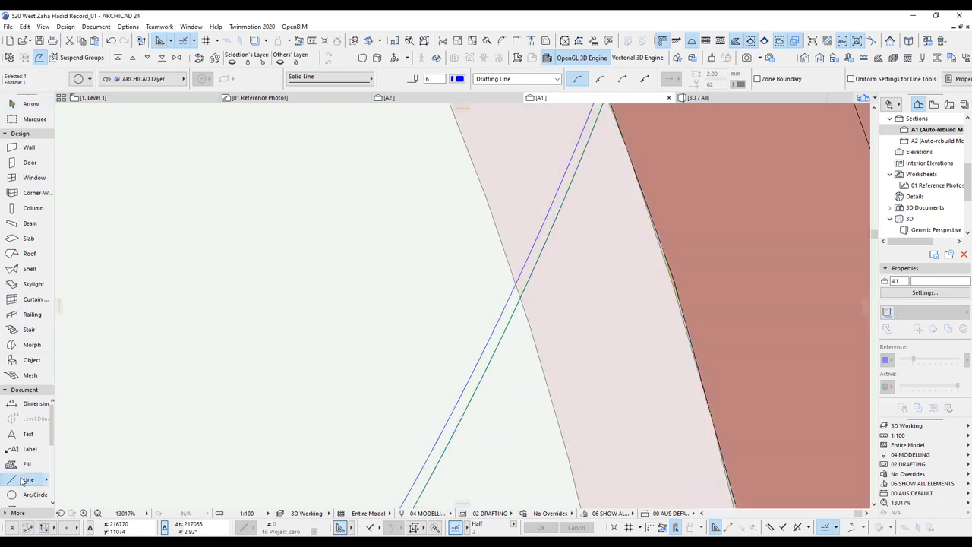
{"action": "left_click", "coordinate": [514, 284]}
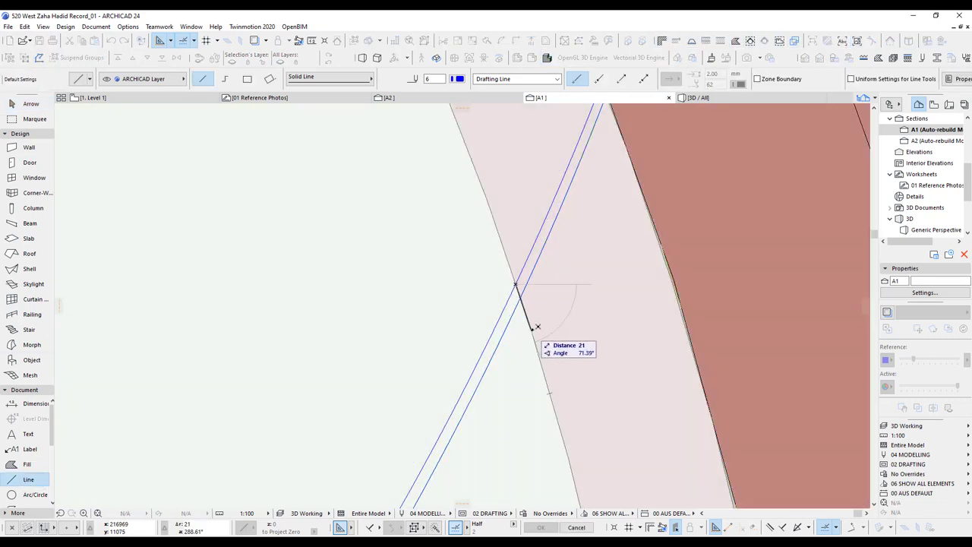
{"action": "left_click", "coordinate": [534, 327]}
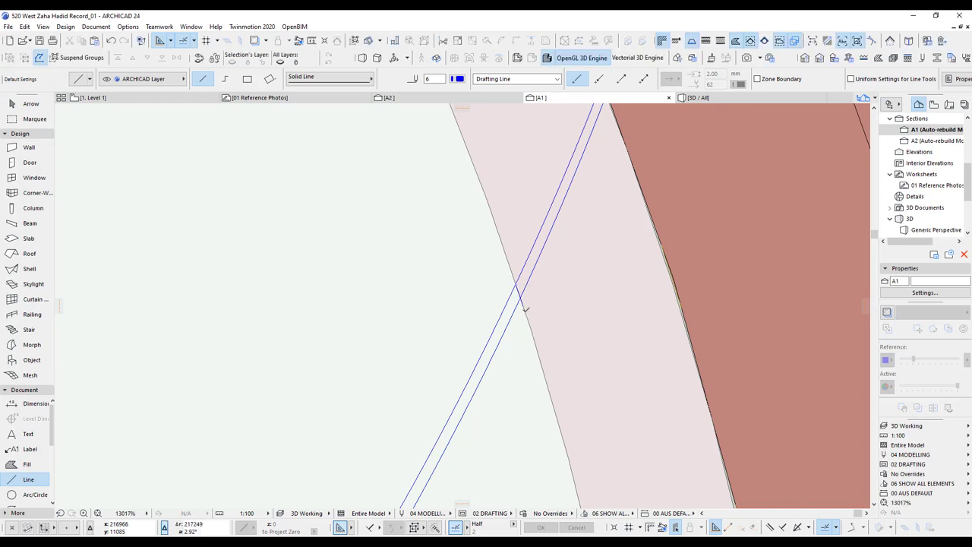
Step: Rotate the lower arc about its lower endpoint by about 0.13° so it meets the end of the short line
{"action": "left_click", "coordinate": [515, 311], "text": "shift"}
{"action": "scroll", "coordinate": [514, 326], "scroll_direction": "down", "scroll_amount": 5}
{"action": "middle_click_drag", "start_coordinate": [513, 361], "coordinate": [511, 384]}
{"action": "scroll", "coordinate": [510, 385], "scroll_direction": "down", "scroll_amount": 1}
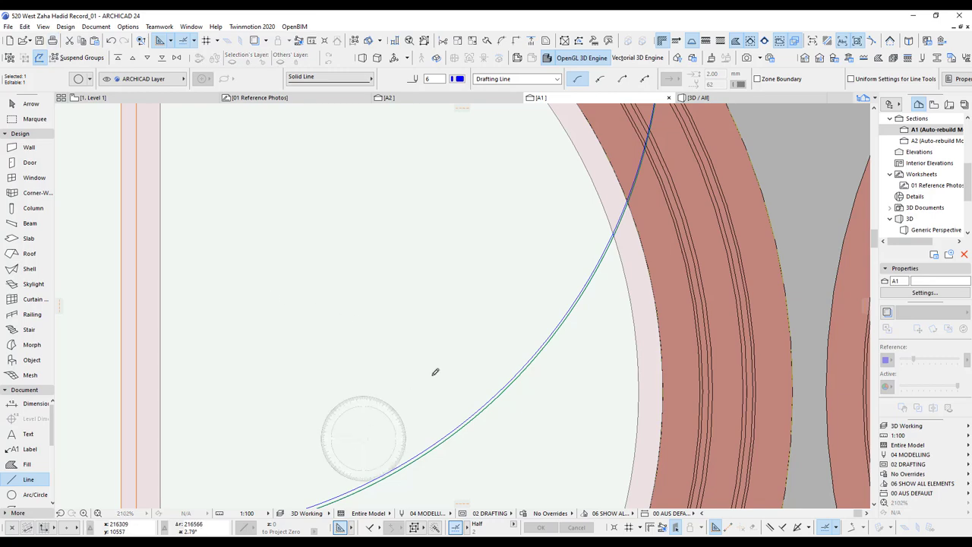
{"action": "scroll", "coordinate": [443, 386], "scroll_direction": "down", "scroll_amount": 2}
{"action": "scroll", "coordinate": [341, 434], "scroll_direction": "up", "scroll_amount": 4}
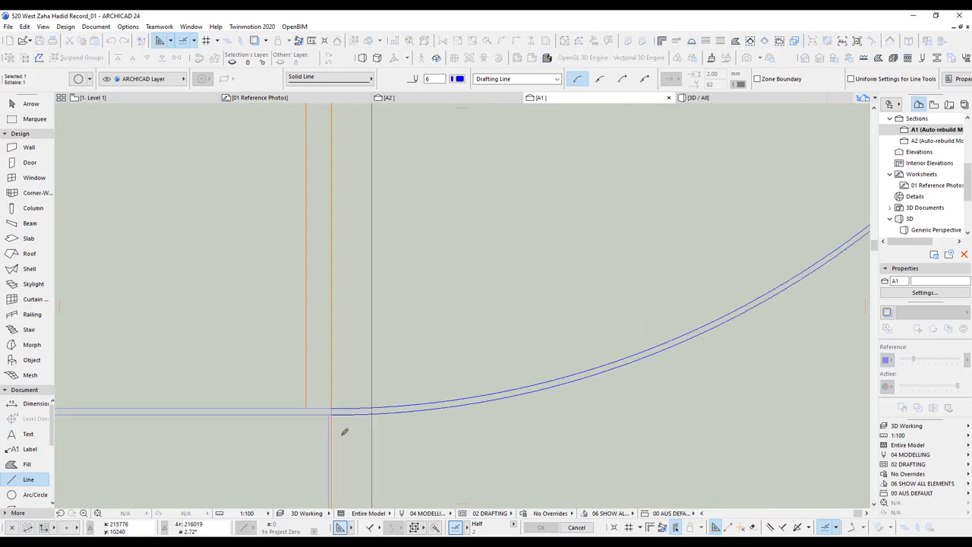
{"action": "left_click", "coordinate": [332, 413]}
{"action": "scroll", "coordinate": [759, 239], "scroll_direction": "down", "scroll_amount": 2}
{"action": "middle_click_drag", "start_coordinate": [725, 265], "coordinate": [477, 427]}
{"action": "scroll", "coordinate": [721, 212], "scroll_direction": "up", "scroll_amount": 2}
{"action": "scroll", "coordinate": [709, 243], "scroll_direction": "up", "scroll_amount": 3}
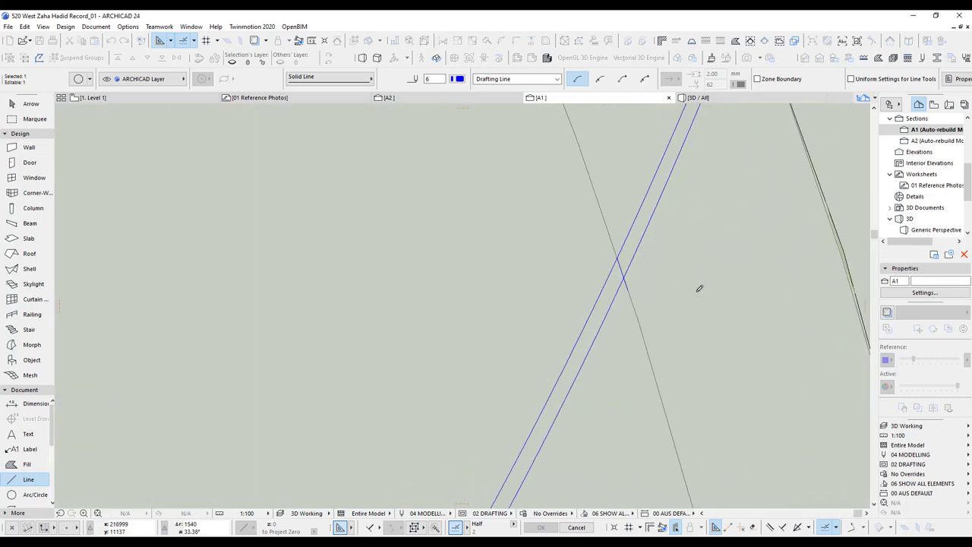
{"action": "scroll", "coordinate": [638, 284], "scroll_direction": "up", "scroll_amount": 3}
{"action": "scroll", "coordinate": [572, 235], "scroll_direction": "down", "scroll_amount": 2}
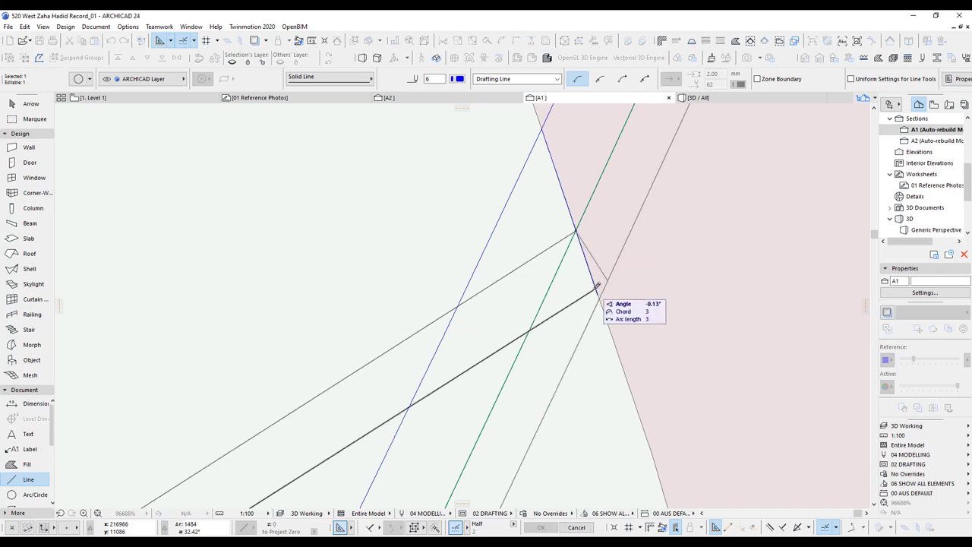
{"action": "left_click", "coordinate": [592, 286]}
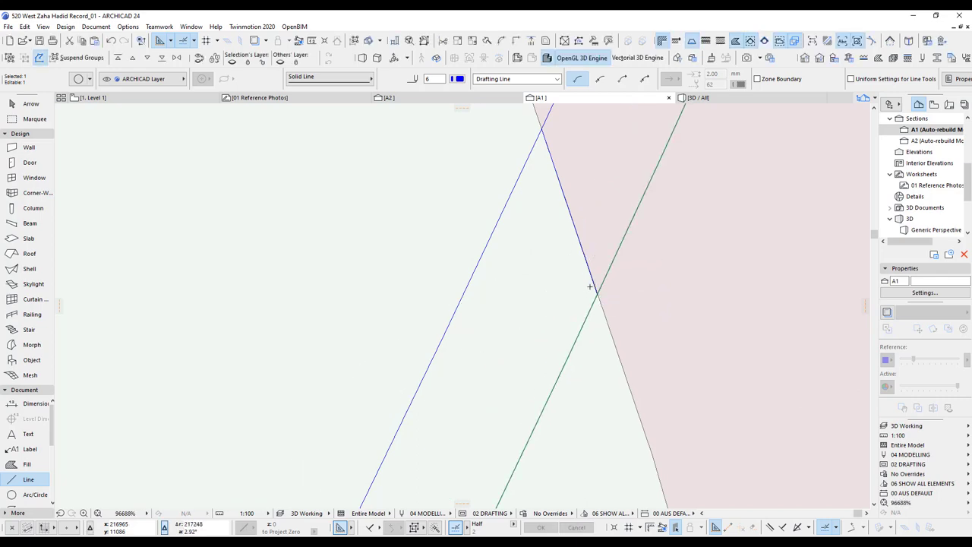
Step: Move the curved railing end's outline straight up into the empty space above the building in section A1
{"action": "scroll", "coordinate": [619, 231], "scroll_direction": "down", "scroll_amount": 10}
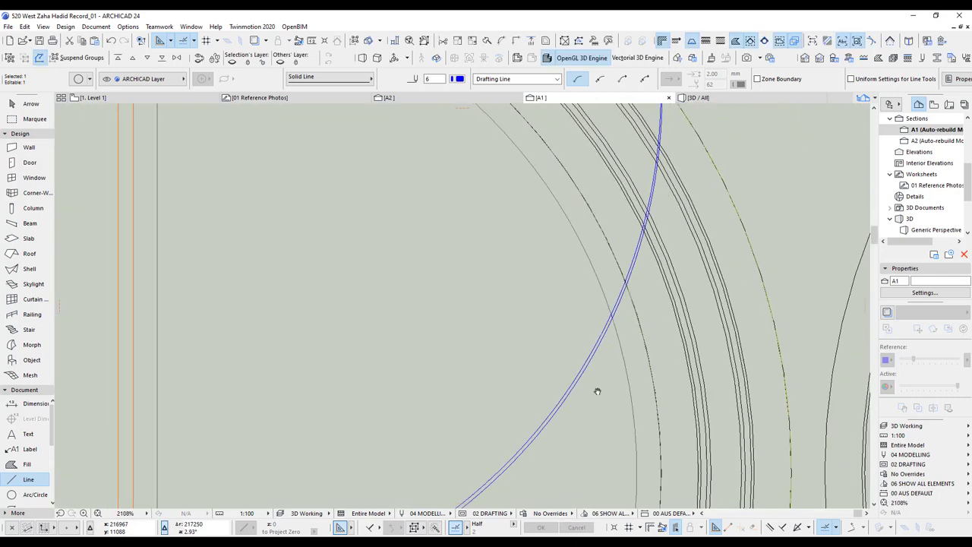
{"action": "scroll", "coordinate": [578, 346], "scroll_direction": "down", "scroll_amount": 2}
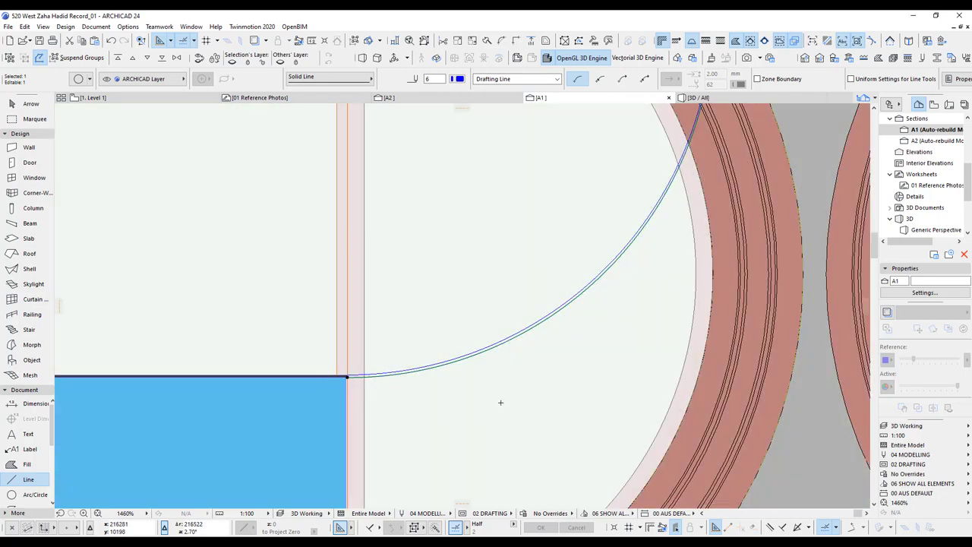
{"action": "scroll", "coordinate": [483, 372], "scroll_direction": "down", "scroll_amount": 4}
{"action": "scroll", "coordinate": [420, 330], "scroll_direction": "up", "scroll_amount": 6}
{"action": "scroll", "coordinate": [501, 314], "scroll_direction": "down", "scroll_amount": 6}
{"action": "scroll", "coordinate": [498, 441], "scroll_direction": "up", "scroll_amount": 8}
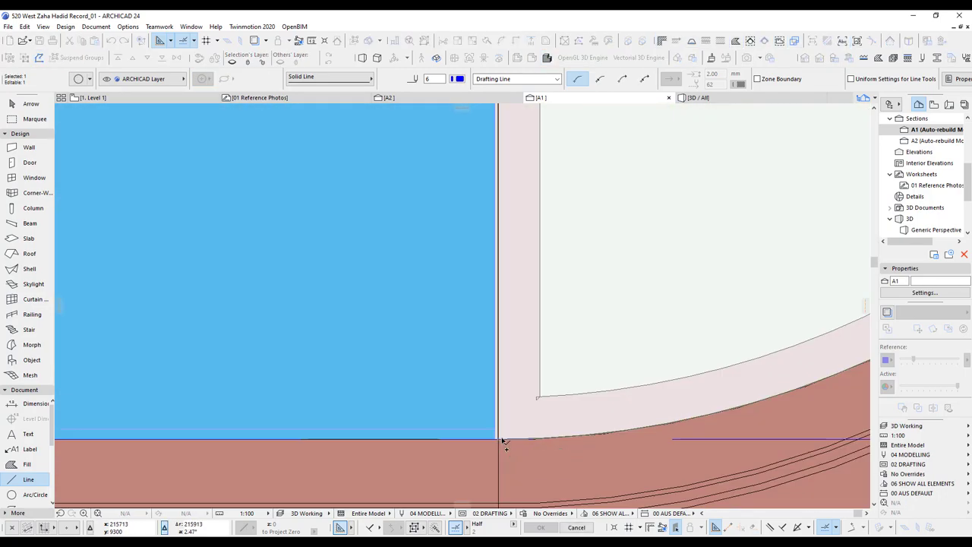
{"action": "scroll", "coordinate": [498, 440], "scroll_direction": "down", "scroll_amount": 6}
{"action": "scroll", "coordinate": [472, 299], "scroll_direction": "up", "scroll_amount": 7}
{"action": "scroll", "coordinate": [506, 252], "scroll_direction": "down", "scroll_amount": 10}
{"action": "key", "text": "ctrl+d"}
{"action": "left_click", "coordinate": [534, 251]}
{"action": "left_click", "coordinate": [533, 179]}
{"action": "key", "text": "Escape"}
{"action": "scroll", "coordinate": [505, 190], "scroll_direction": "up", "scroll_amount": 12}
{"action": "scroll", "coordinate": [426, 193], "scroll_direction": "down", "scroll_amount": 4}
{"action": "middle_click_drag", "start_coordinate": [482, 294], "coordinate": [490, 289]}
{"action": "left_click", "coordinate": [469, 416]}
{"action": "scroll", "coordinate": [407, 449], "scroll_direction": "down", "scroll_amount": 3}
Step: Create a morph panel from the closed outline below the lower arc
{"action": "left_click", "coordinate": [31, 344]}
{"action": "scroll", "coordinate": [444, 271], "scroll_direction": "up", "scroll_amount": 6}
{"action": "left_click", "coordinate": [521, 311]}
{"action": "scroll", "coordinate": [520, 311], "scroll_direction": "down", "scroll_amount": 5}
{"action": "scroll", "coordinate": [531, 325], "scroll_direction": "up", "scroll_amount": 10}
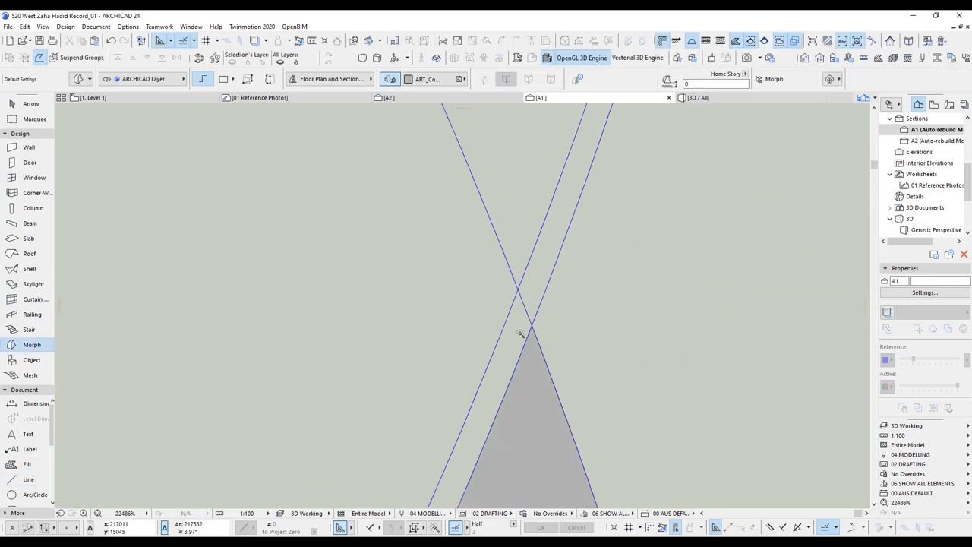
Step: Trim off the arc and frame line ends that extend above the tip of the panel outline
{"action": "left_click", "coordinate": [31, 104]}
{"action": "left_click", "coordinate": [555, 261], "text": "ctrl"}
{"action": "left_click", "coordinate": [528, 260], "text": "ctrl"}
{"action": "left_click", "coordinate": [505, 258], "text": "ctrl"}
Step: Create a handrail morph in the narrow strip between the two arcs, curving its edge to follow them
{"action": "left_click", "coordinate": [32, 346]}
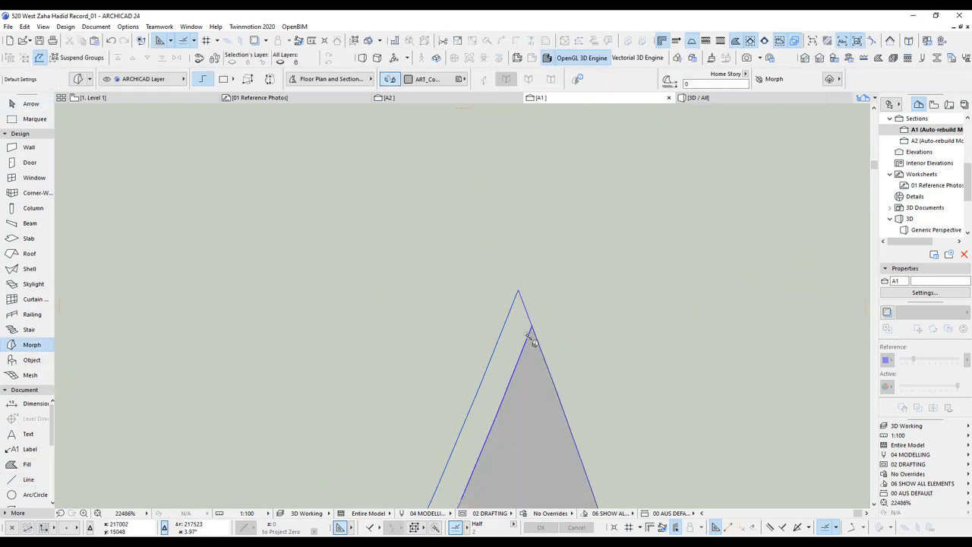
{"action": "scroll", "coordinate": [542, 322], "scroll_direction": "up", "scroll_amount": 4}
{"action": "scroll", "coordinate": [468, 314], "scroll_direction": "down", "scroll_amount": 9}
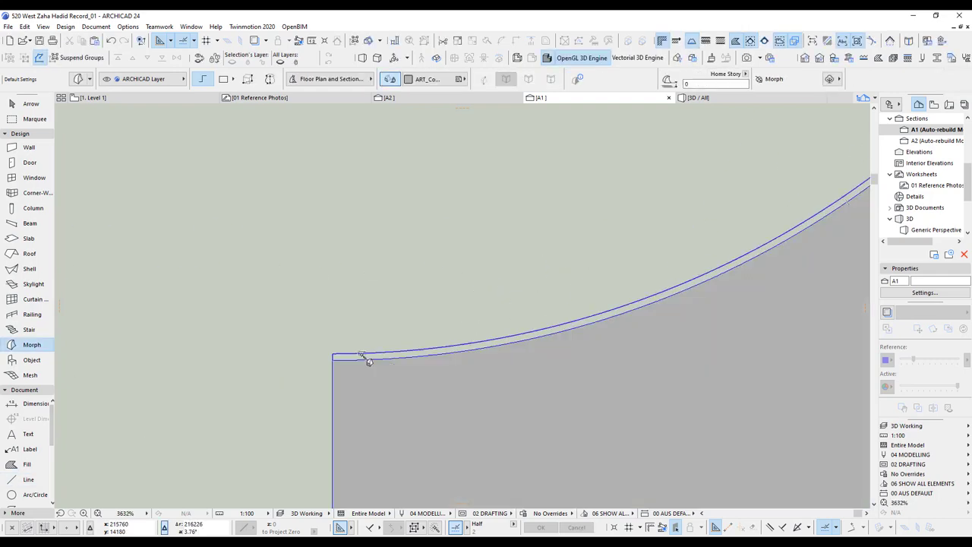
{"action": "left_click", "coordinate": [331, 358]}
{"action": "left_click", "coordinate": [331, 368]}
{"action": "scroll", "coordinate": [334, 366], "scroll_direction": "down", "scroll_amount": 6}
{"action": "scroll", "coordinate": [493, 304], "scroll_direction": "up", "scroll_amount": 6}
{"action": "left_click", "coordinate": [496, 310]}
{"action": "double_click", "coordinate": [491, 282]}
{"action": "scroll", "coordinate": [490, 284], "scroll_direction": "down", "scroll_amount": 6}
{"action": "scroll", "coordinate": [352, 377], "scroll_direction": "up", "scroll_amount": 6}
{"action": "left_click", "coordinate": [418, 343]}
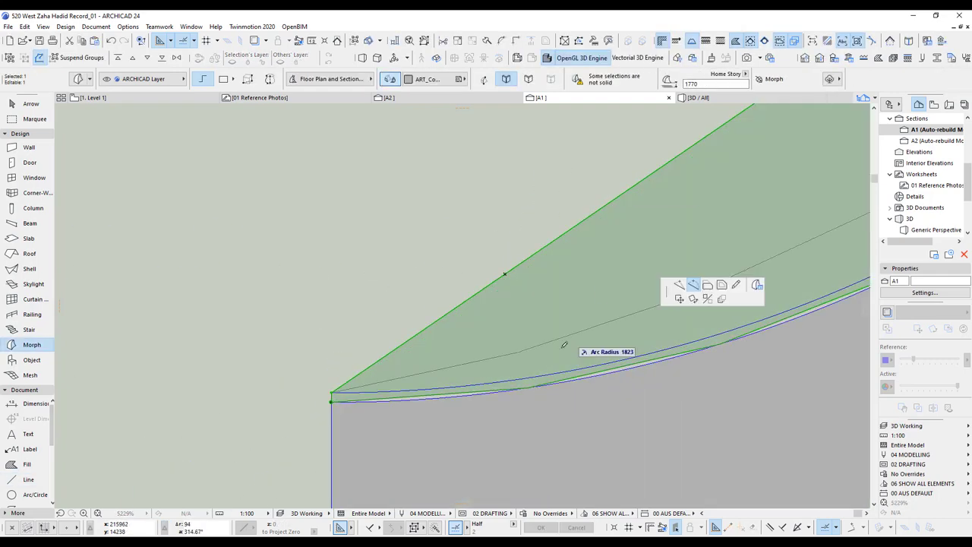
{"action": "left_click", "coordinate": [530, 374]}
Step: Move the curved panel and handrail strip back down to the end of the top-floor railing
{"action": "scroll", "coordinate": [413, 276], "scroll_direction": "down", "scroll_amount": 2}
{"action": "left_click", "coordinate": [412, 276], "text": "shift"}
{"action": "middle_click_drag", "start_coordinate": [332, 278], "coordinate": [278, 400]}
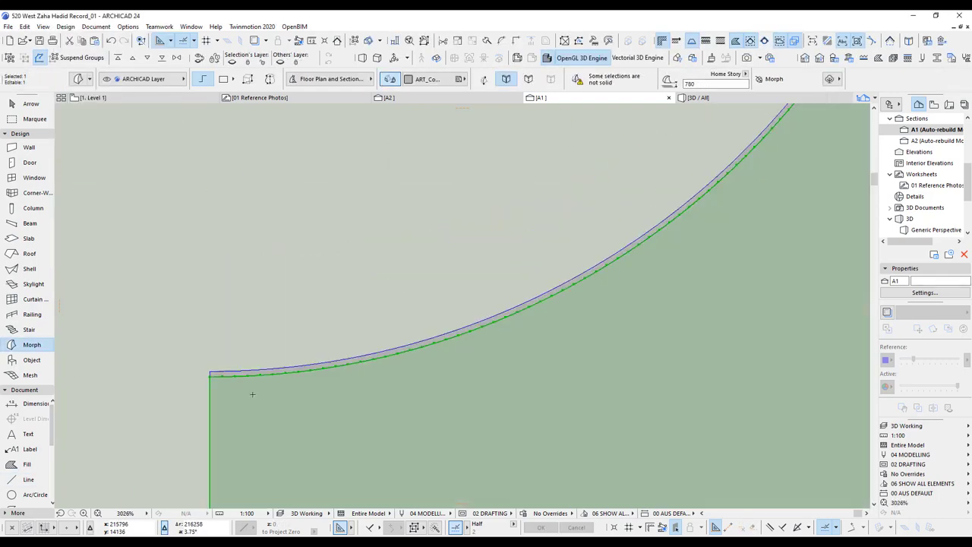
{"action": "scroll", "coordinate": [491, 217], "scroll_direction": "down", "scroll_amount": 6}
{"action": "key", "text": "ctrl+d"}
{"action": "left_click", "coordinate": [453, 311]}
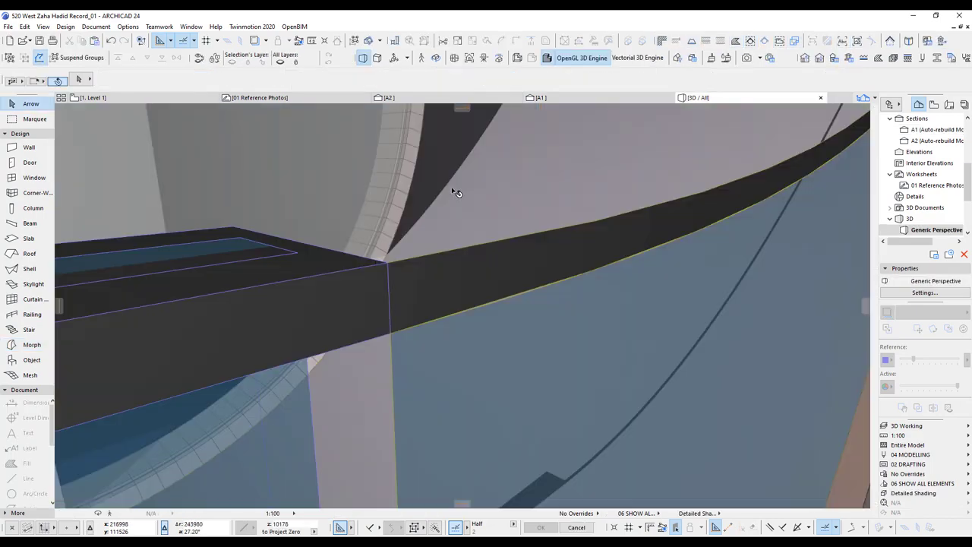
Step: In 3D, extrude the curved handrail strip by 50 to match the depth of the existing top rail
{"action": "left_click", "coordinate": [412, 284]}
{"action": "left_click", "coordinate": [403, 282]}
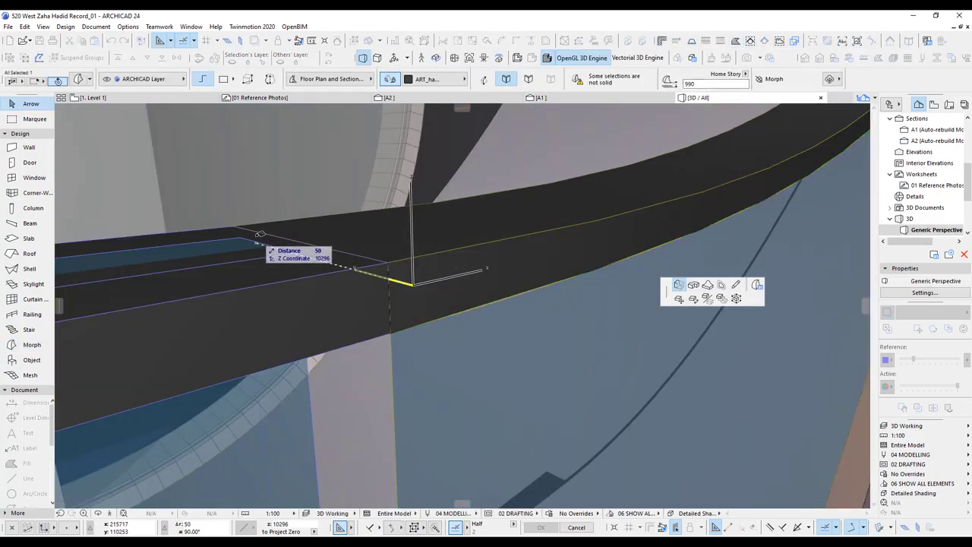
{"action": "left_click", "coordinate": [256, 234]}
{"action": "scroll", "coordinate": [440, 197], "scroll_direction": "down", "scroll_amount": 6}
{"action": "middle_click_drag", "start_coordinate": [437, 200], "coordinate": [436, 148]}
Step: Isolate the curved glass panel and the adjoining railing in the 3D view
{"action": "scroll", "coordinate": [454, 367], "scroll_direction": "up", "scroll_amount": 2}
{"action": "left_click", "coordinate": [479, 378], "text": "shift"}
{"action": "key", "text": "F5"}
{"action": "scroll", "coordinate": [482, 404], "scroll_direction": "down", "scroll_amount": 2}
{"action": "middle_click_drag", "start_coordinate": [482, 407], "coordinate": [312, 257], "text": "shift"}
Step: Extrude the curved glass panel to a thickness of 20
{"action": "left_click", "coordinate": [248, 410]}
{"action": "middle_click_drag", "start_coordinate": [247, 410], "coordinate": [258, 213], "text": "shift"}
{"action": "left_click", "coordinate": [217, 297]}
{"action": "left_click", "coordinate": [241, 302]}
{"action": "left_click", "coordinate": [374, 292]}
{"action": "left_click", "coordinate": [374, 295]}
{"action": "left_click", "coordinate": [475, 256]}
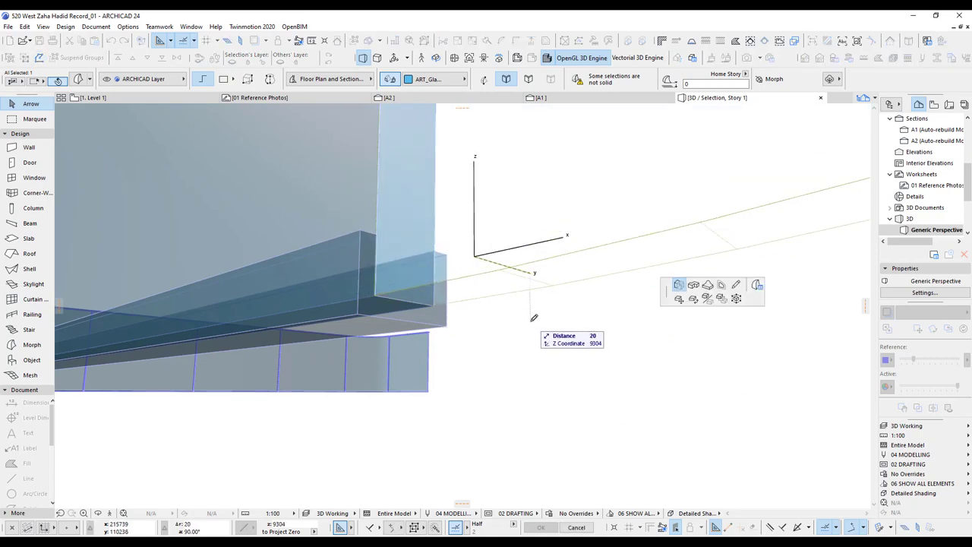
{"action": "left_click", "coordinate": [530, 322]}
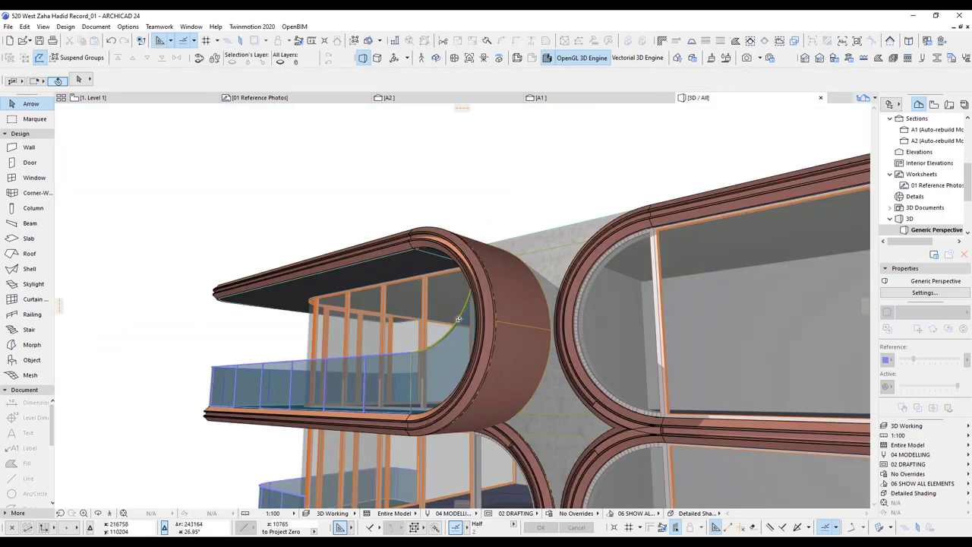
Step: Inspect the curved railing end in 3D, compare it with the reference photos, and return to the Level 1 floor plan
{"action": "middle_click_drag", "start_coordinate": [458, 319], "coordinate": [337, 295], "text": "shift"}
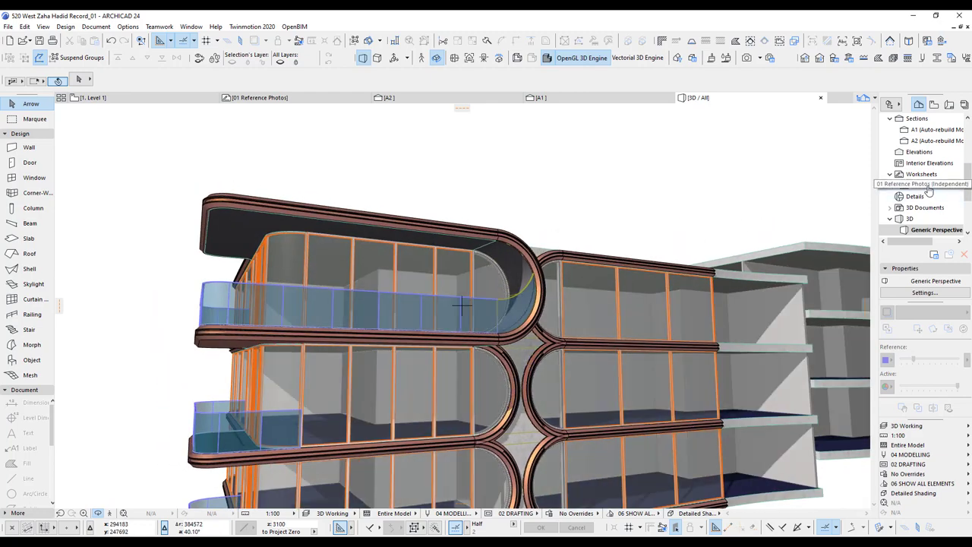
{"action": "double_click", "coordinate": [926, 186]}
{"action": "scroll", "coordinate": [479, 300], "scroll_direction": "down", "scroll_amount": 5}
{"action": "scroll", "coordinate": [316, 319], "scroll_direction": "up", "scroll_amount": 6}
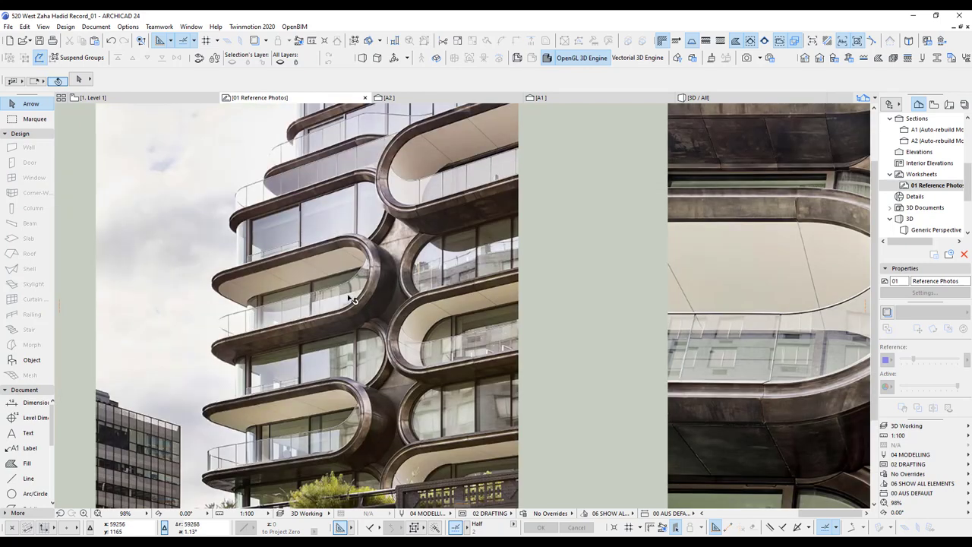
{"action": "scroll", "coordinate": [404, 326], "scroll_direction": "down", "scroll_amount": 4}
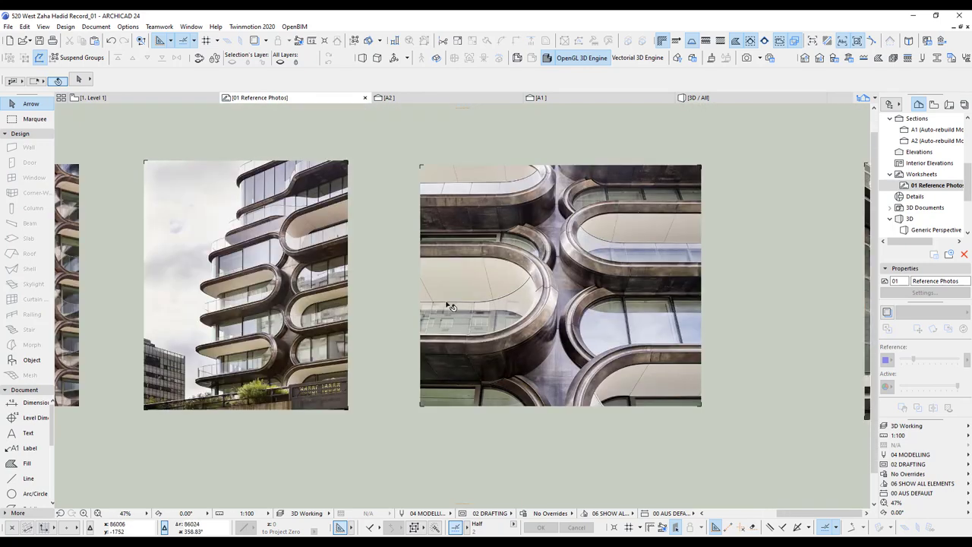
{"action": "scroll", "coordinate": [571, 347], "scroll_direction": "down", "scroll_amount": 2}
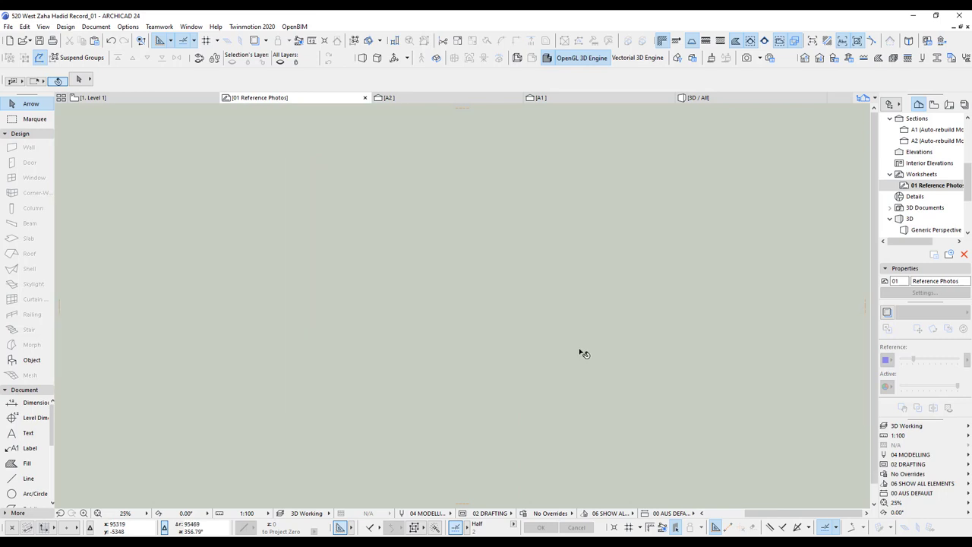
{"action": "scroll", "coordinate": [705, 329], "scroll_direction": "right", "scroll_amount": 3}
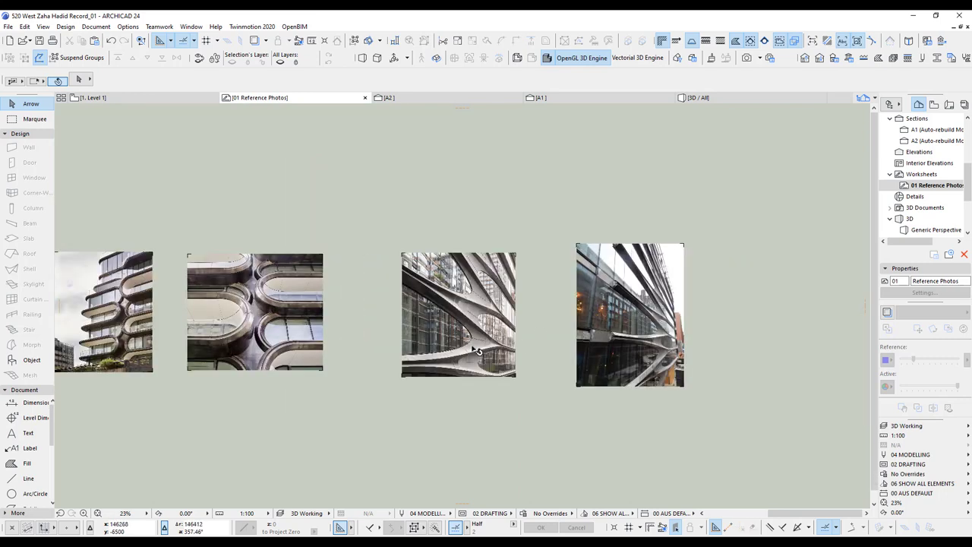
{"action": "scroll", "coordinate": [459, 347], "scroll_direction": "up", "scroll_amount": 2}
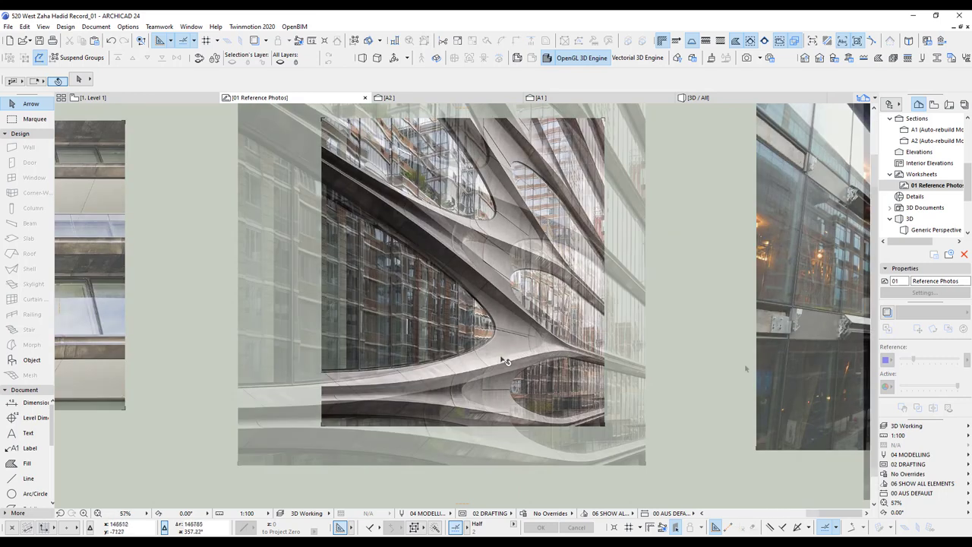
{"action": "key", "text": "F2"}
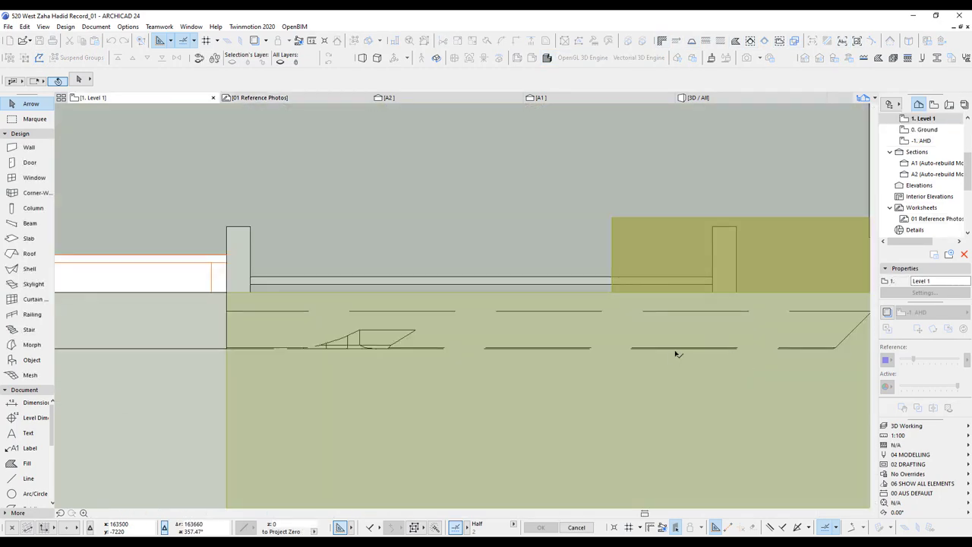
Step: Examine the gap between the two offset wings and their slab ends in section A1
{"action": "scroll", "coordinate": [693, 344], "scroll_direction": "down", "scroll_amount": 8}
{"action": "middle_click_drag", "start_coordinate": [764, 360], "coordinate": [364, 318]}
{"action": "scroll", "coordinate": [448, 305], "scroll_direction": "down", "scroll_amount": 1}
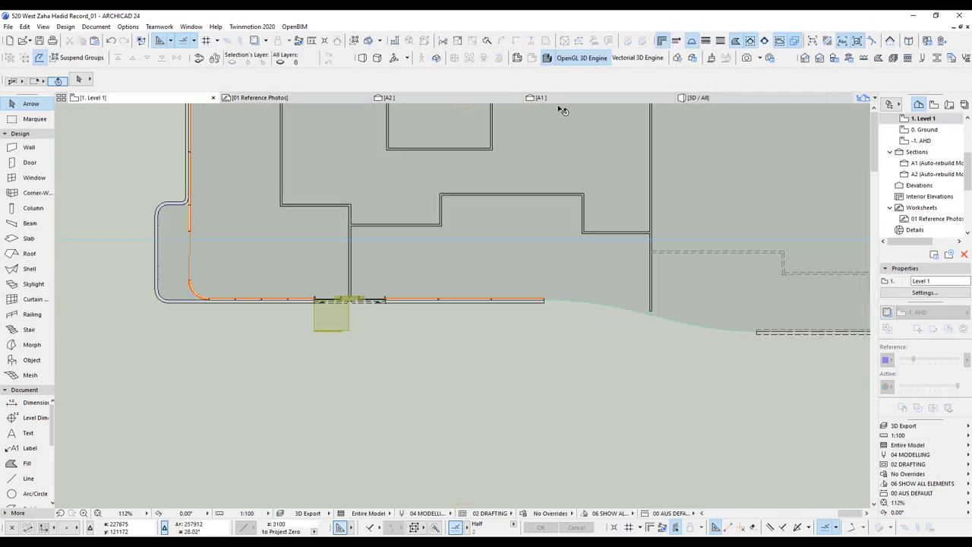
{"action": "left_click", "coordinate": [563, 98]}
{"action": "middle_click_drag", "start_coordinate": [800, 442], "coordinate": [500, 358]}
{"action": "scroll", "coordinate": [501, 358], "scroll_direction": "up", "scroll_amount": 5}
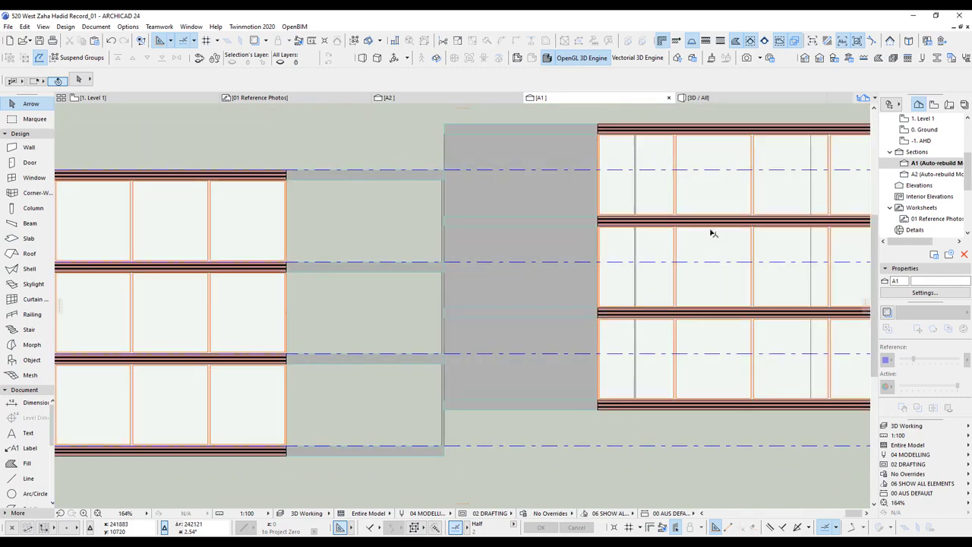
{"action": "scroll", "coordinate": [534, 274], "scroll_direction": "down", "scroll_amount": 8}
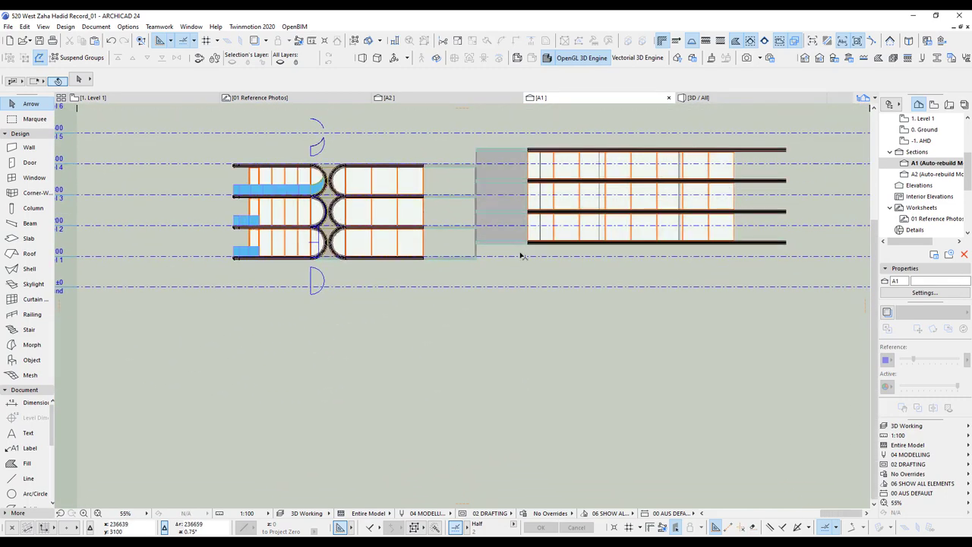
{"action": "scroll", "coordinate": [522, 242], "scroll_direction": "up", "scroll_amount": 2}
{"action": "scroll", "coordinate": [524, 243], "scroll_direction": "down", "scroll_amount": 2}
Step: Copy the reference photo of the branching curved facade bands into section A1 and place it below the building
{"action": "double_click", "coordinate": [936, 218]}
{"action": "left_click", "coordinate": [592, 329]}
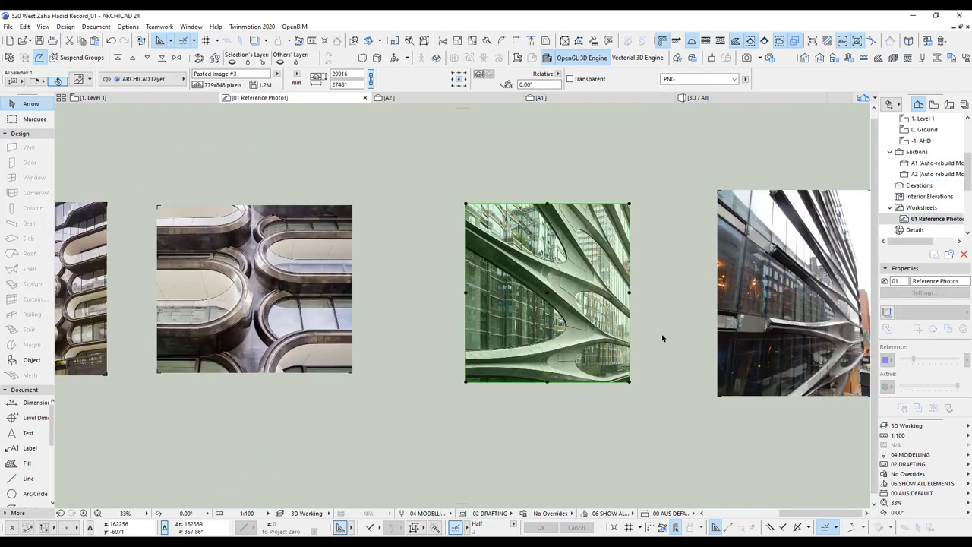
{"action": "key", "text": "ctrl+c"}
{"action": "double_click", "coordinate": [936, 163]}
{"action": "key", "text": "ctrl+v"}
{"action": "scroll", "coordinate": [516, 304], "scroll_direction": "down", "scroll_amount": 3}
{"action": "key", "text": "Return"}
{"action": "left_click_drag", "start_coordinate": [579, 202], "coordinate": [580, 309]}
{"action": "key", "text": "Escape"}
{"action": "scroll", "coordinate": [602, 360], "scroll_direction": "up", "scroll_amount": 4}
{"action": "scroll", "coordinate": [480, 407], "scroll_direction": "down", "scroll_amount": 2}
{"action": "middle_click_drag", "start_coordinate": [479, 407], "coordinate": [558, 353]}
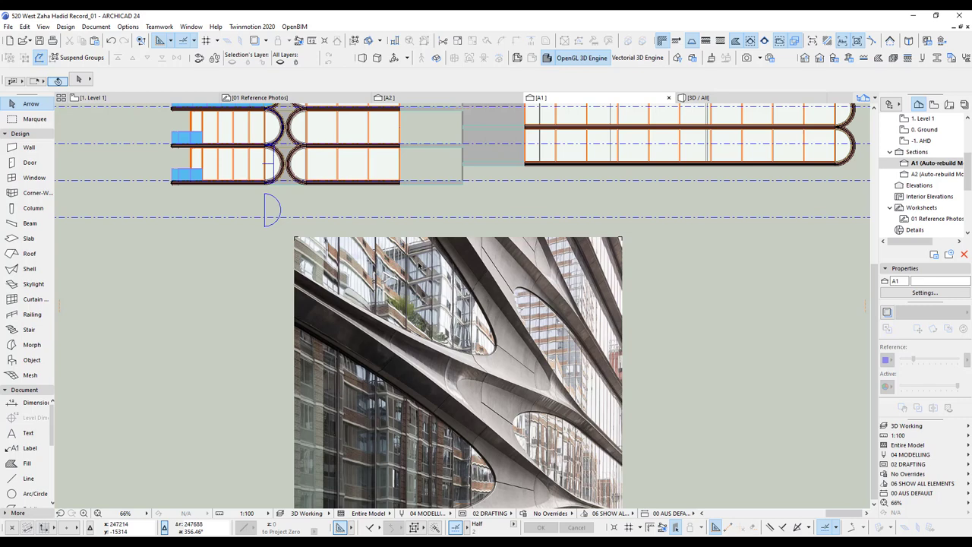
{"action": "middle_click_drag", "start_coordinate": [546, 139], "coordinate": [521, 210]}
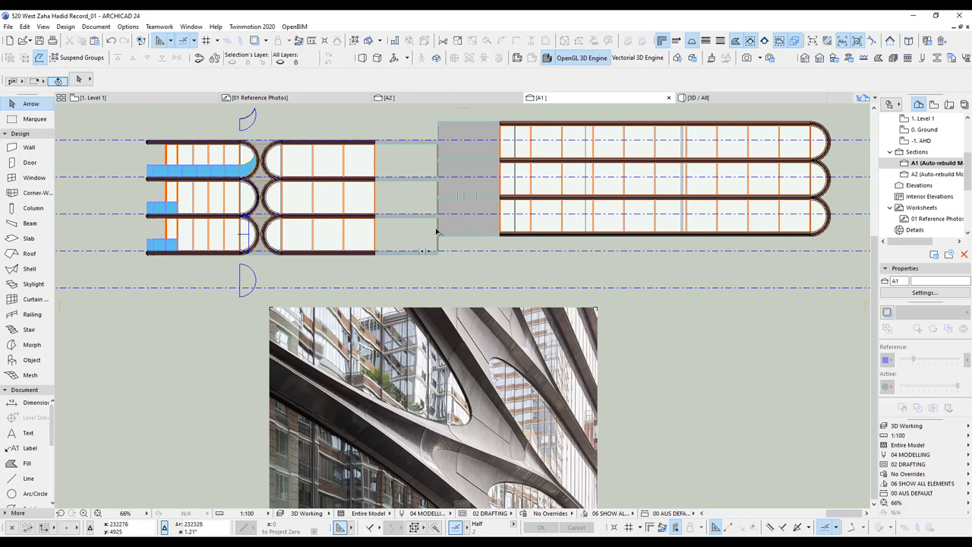
{"action": "scroll", "coordinate": [437, 231], "scroll_direction": "up", "scroll_amount": 5}
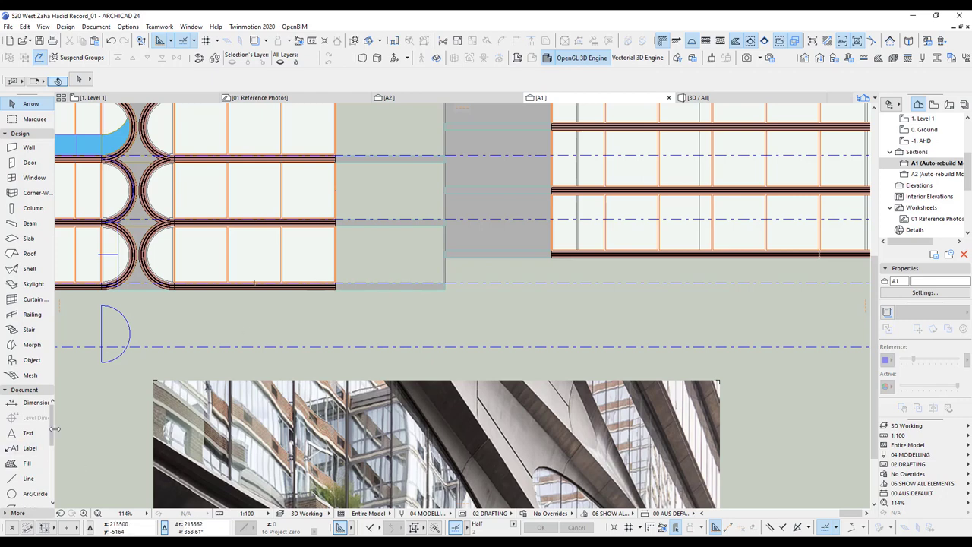
{"action": "left_click_drag", "start_coordinate": [52, 430], "coordinate": [56, 446]}
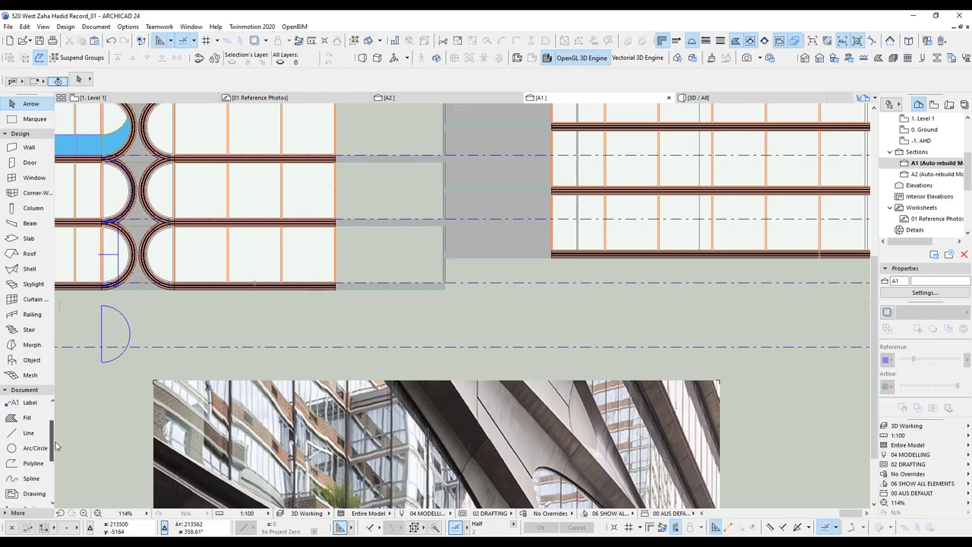
{"action": "left_click", "coordinate": [30, 478]}
{"action": "scroll", "coordinate": [422, 245], "scroll_direction": "up", "scroll_amount": 6}
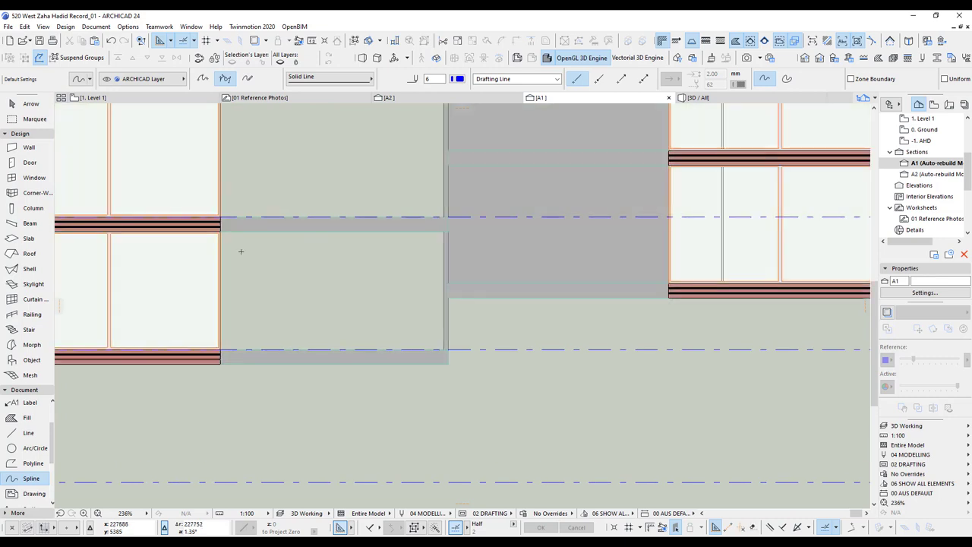
{"action": "scroll", "coordinate": [224, 210], "scroll_direction": "up", "scroll_amount": 2}
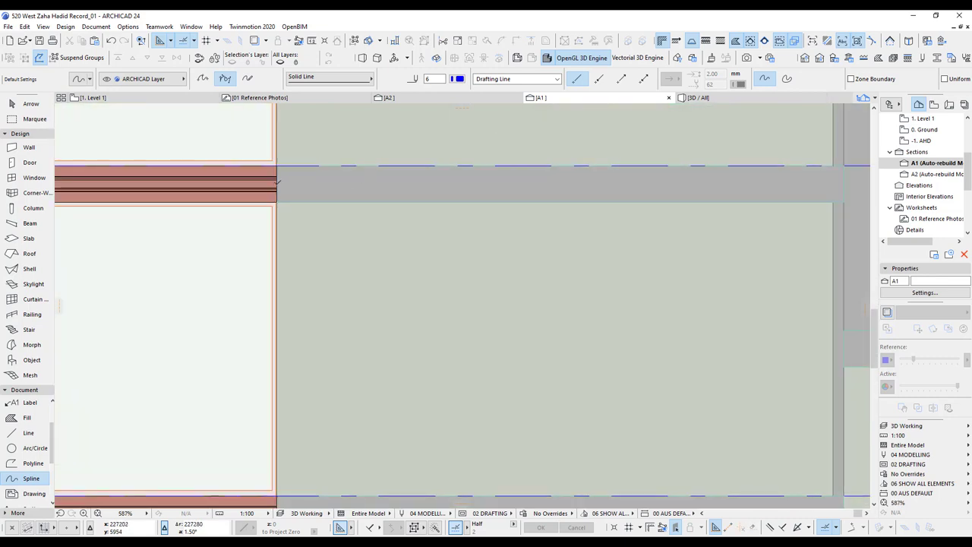
{"action": "left_click", "coordinate": [938, 62]}
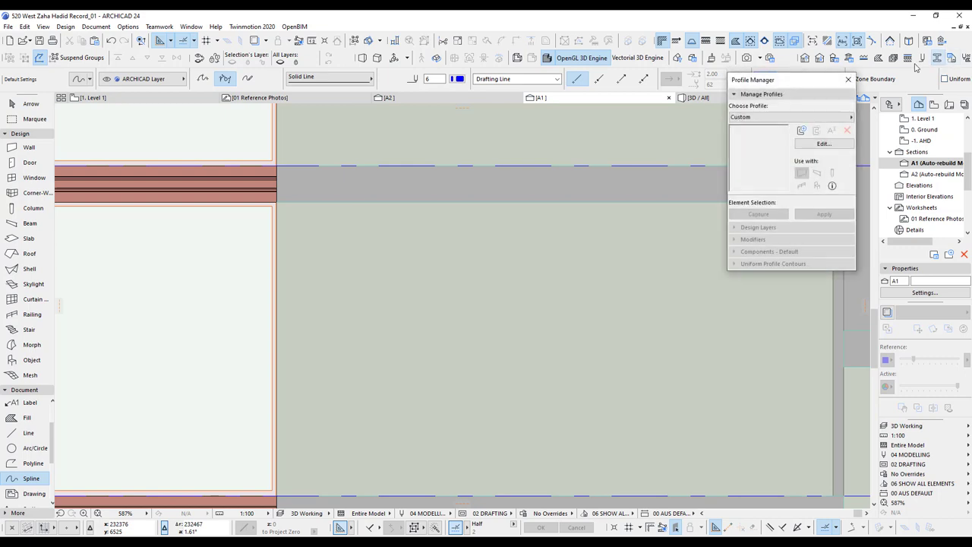
{"action": "left_click", "coordinate": [794, 120]}
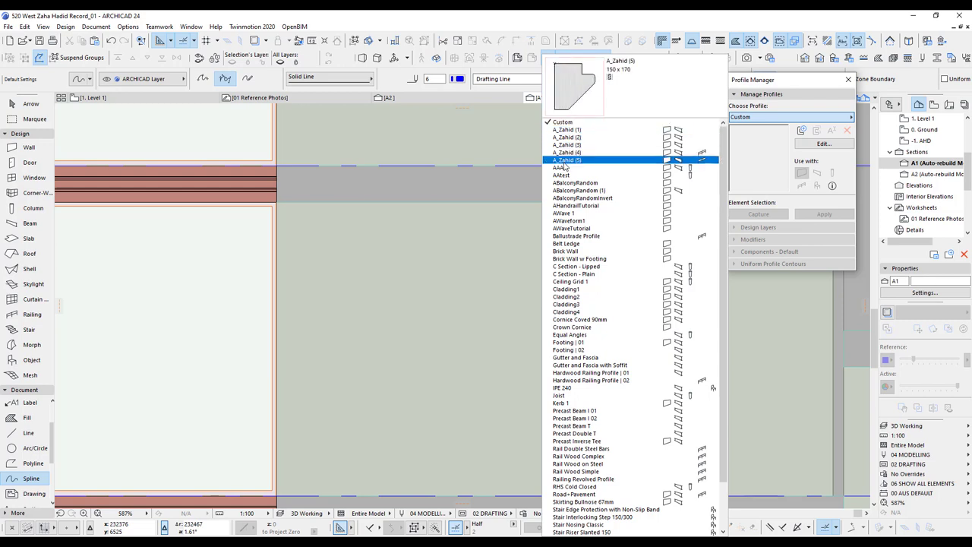
{"action": "left_click", "coordinate": [805, 83]}
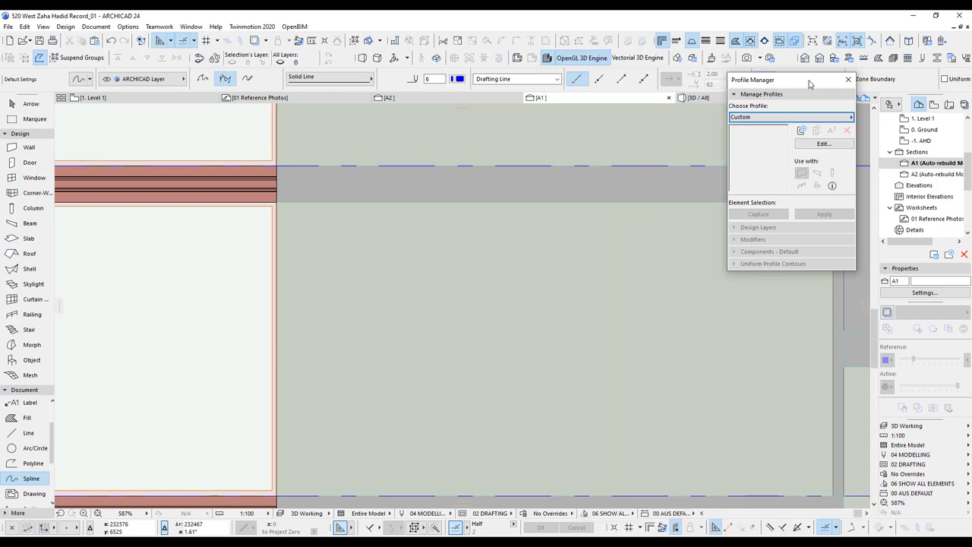
{"action": "left_click", "coordinate": [847, 81]}
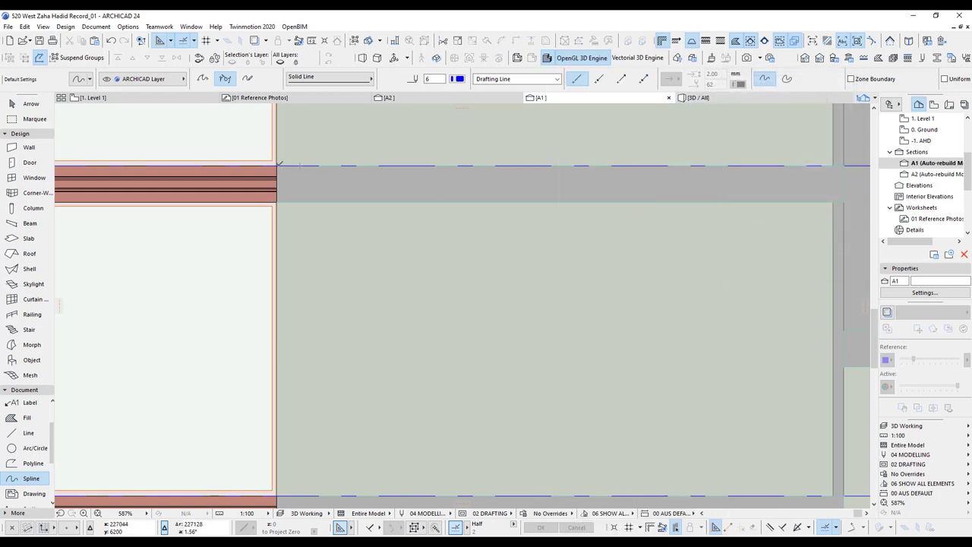
{"action": "scroll", "coordinate": [425, 172], "scroll_direction": "down", "scroll_amount": 5}
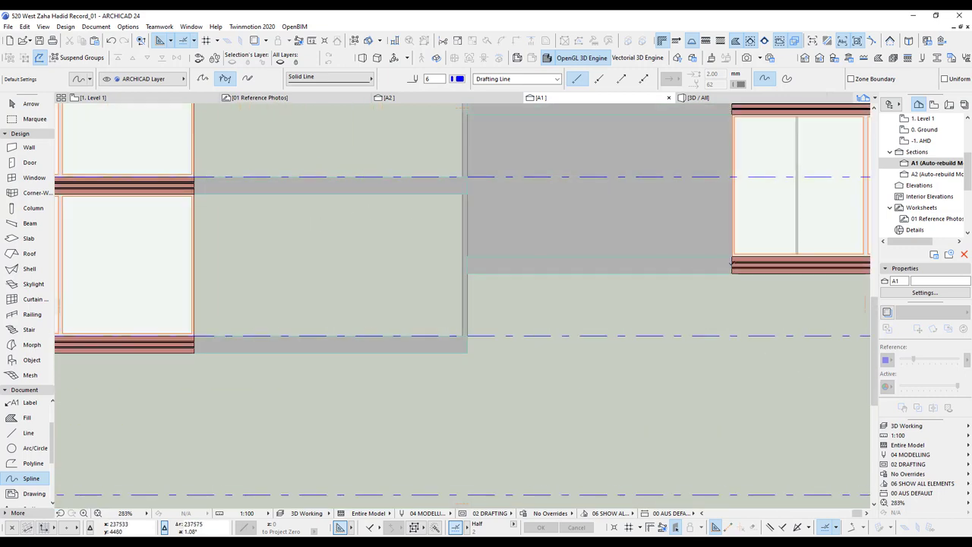
Step: Duplicate the complex profile A_Zahid (2) as A_Zahid (6)
{"action": "left_click", "coordinate": [940, 61]}
{"action": "left_click", "coordinate": [784, 117]}
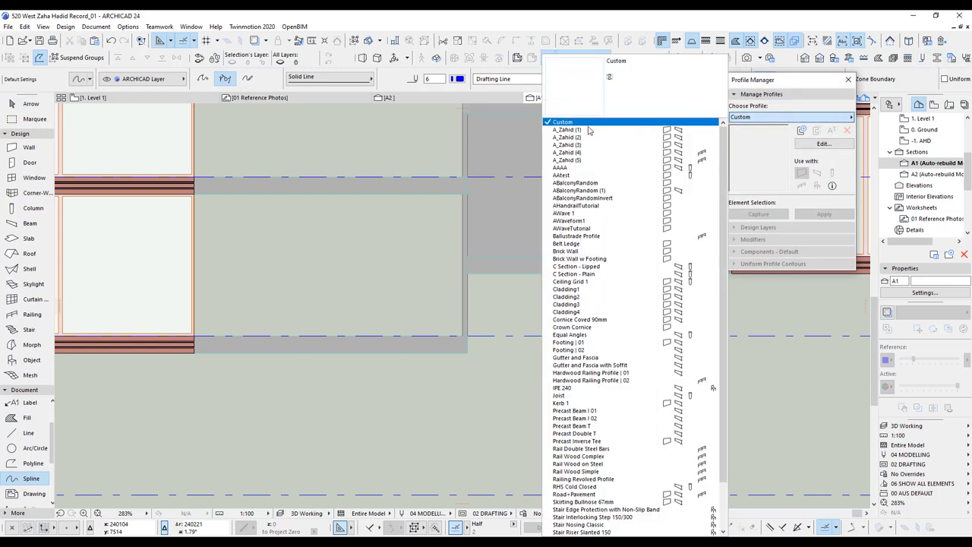
{"action": "left_click", "coordinate": [578, 137]}
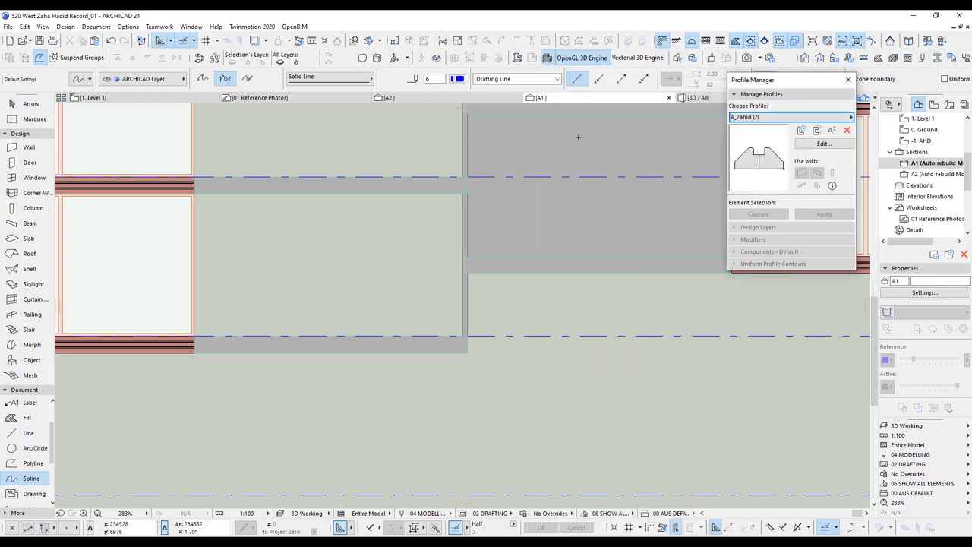
{"action": "left_click", "coordinate": [817, 131]}
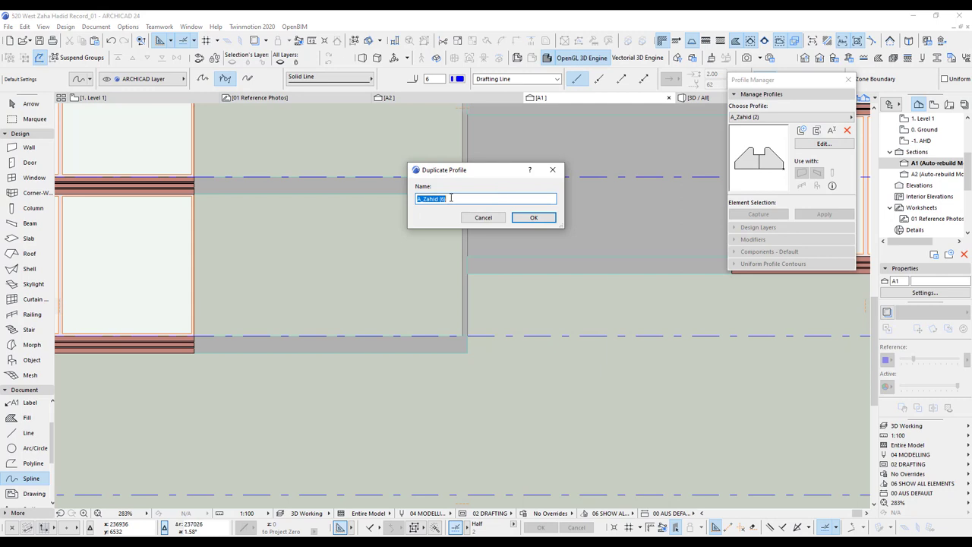
{"action": "left_click", "coordinate": [533, 218]}
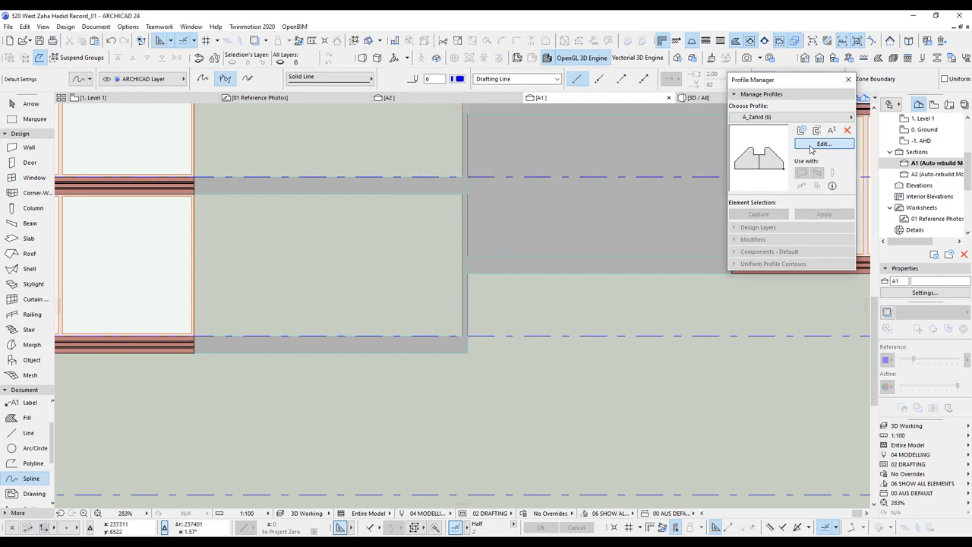
Step: Shift both fills of profile A_Zahid (6) sideways so their shared bottom midpoint sits on the origin, and close the profile
{"action": "left_click", "coordinate": [811, 148]}
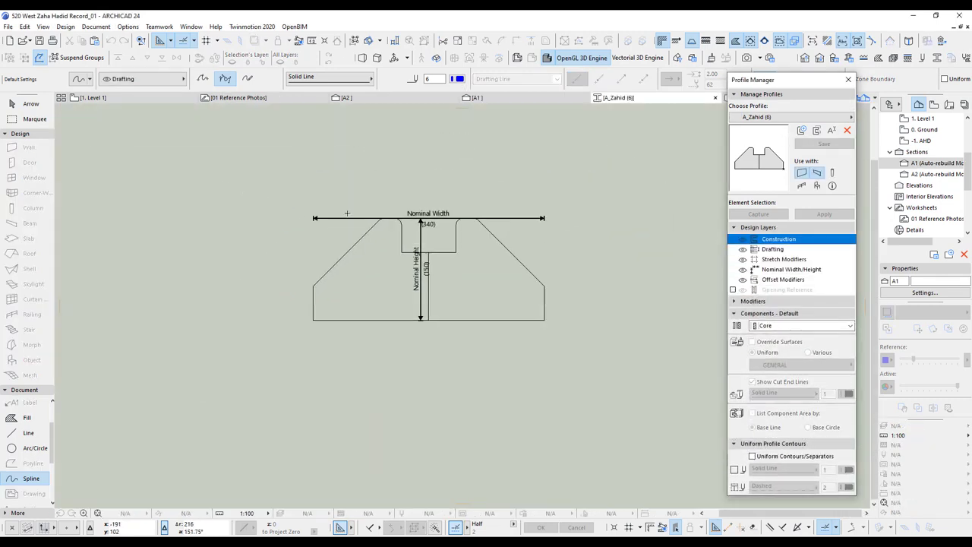
{"action": "left_click_drag", "start_coordinate": [212, 162], "coordinate": [582, 369]}
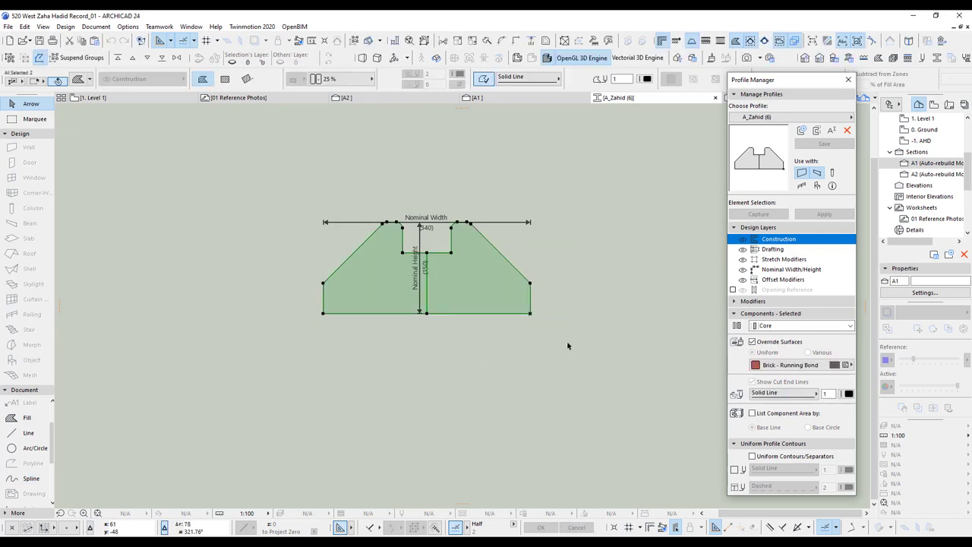
{"action": "key", "text": "ctrl+d"}
{"action": "left_click_drag", "start_coordinate": [429, 316], "coordinate": [531, 317]}
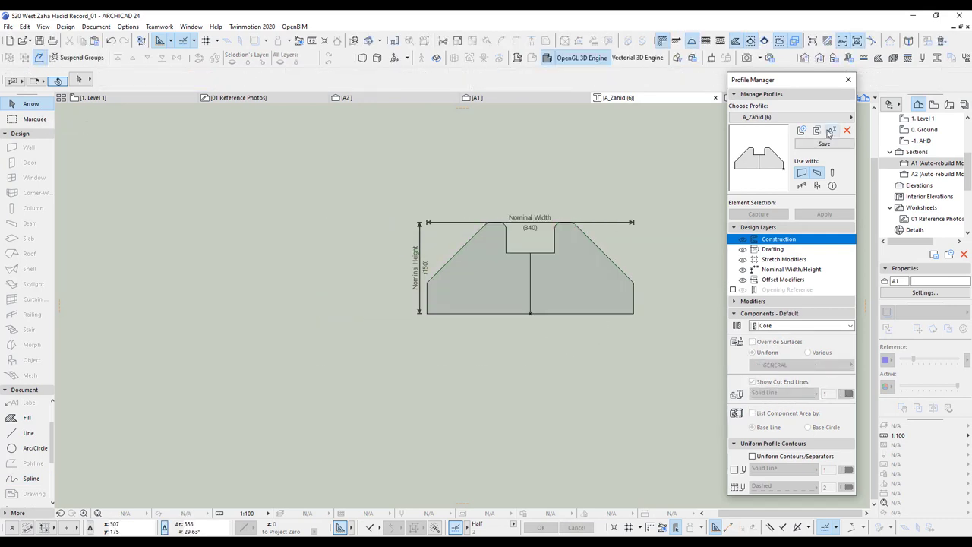
{"action": "left_click", "coordinate": [848, 82]}
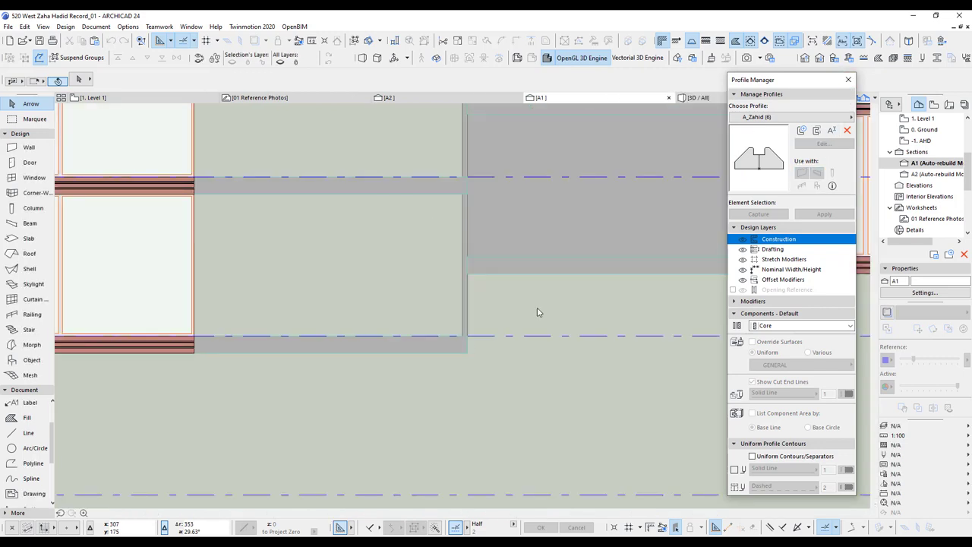
Step: Draw a two-point spline from the left wing's second-lowest slab end, at mid-thickness, to the right wing's lowest slab end
{"action": "scroll", "coordinate": [319, 262], "scroll_direction": "up", "scroll_amount": 2}
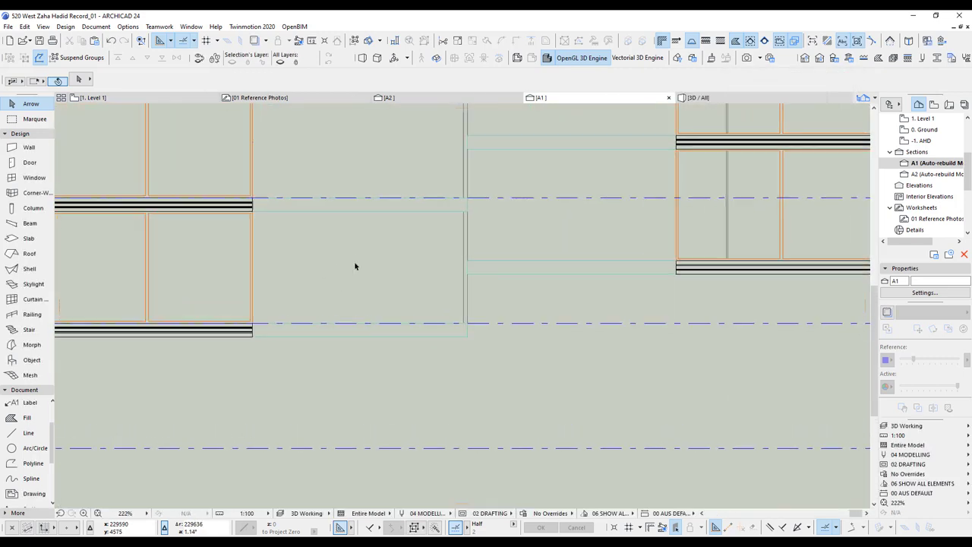
{"action": "scroll", "coordinate": [354, 260], "scroll_direction": "up", "scroll_amount": 1}
{"action": "left_click", "coordinate": [30, 477]}
{"action": "scroll", "coordinate": [271, 215], "scroll_direction": "up", "scroll_amount": 10}
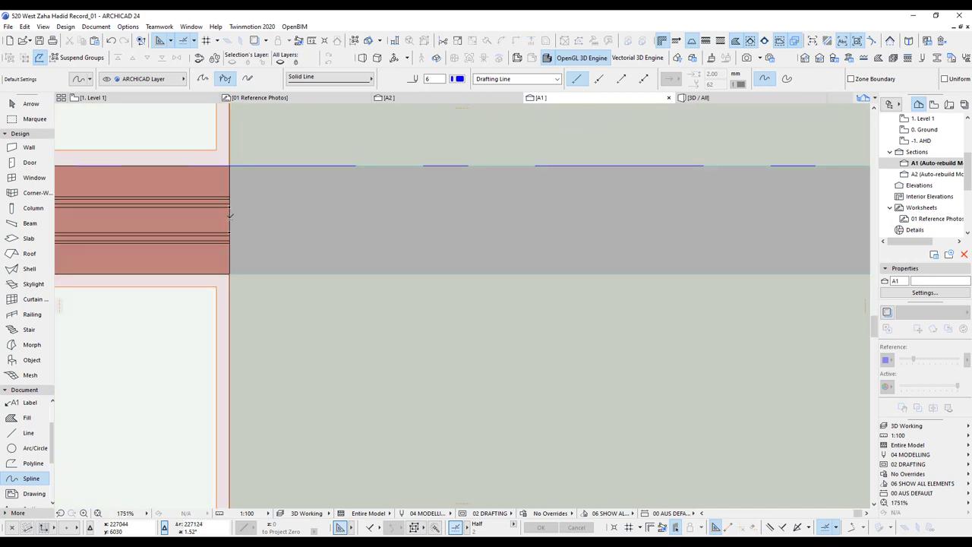
{"action": "left_click", "coordinate": [229, 215]}
{"action": "scroll", "coordinate": [471, 217], "scroll_direction": "down", "scroll_amount": 5}
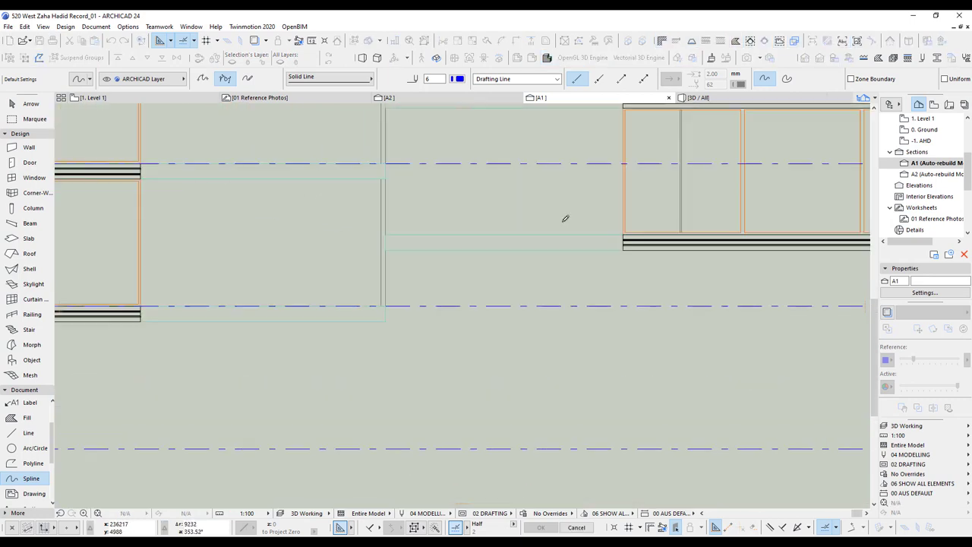
{"action": "scroll", "coordinate": [678, 239], "scroll_direction": "up", "scroll_amount": 4}
{"action": "double_click", "coordinate": [683, 240]}
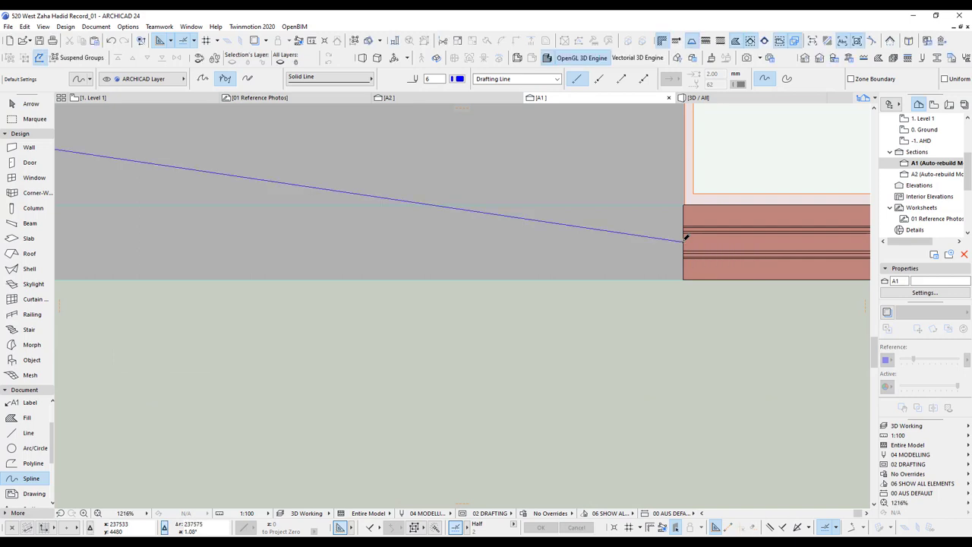
Step: Set the tangent at the spline's lower end to point horizontally back toward the gap with a length of 5000
{"action": "scroll", "coordinate": [653, 319], "scroll_direction": "down", "scroll_amount": 7}
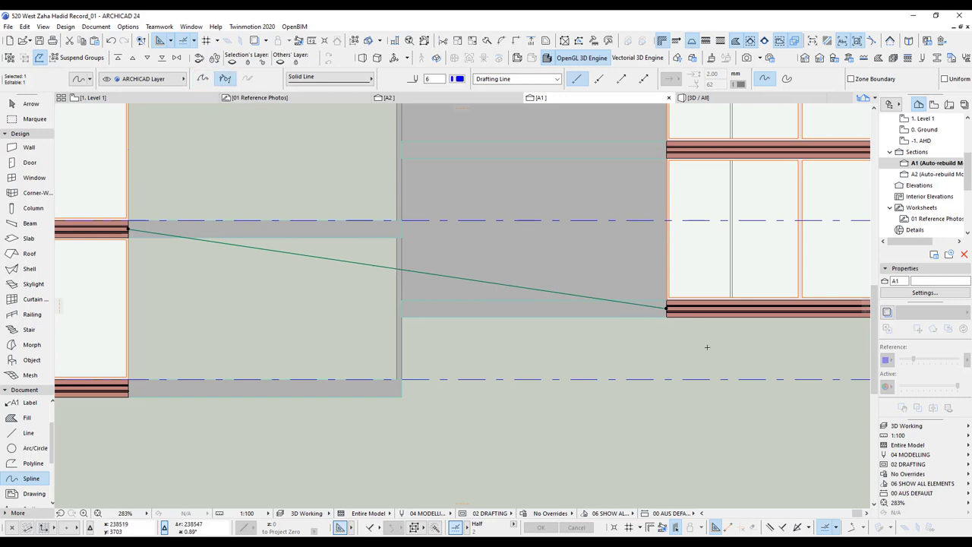
{"action": "scroll", "coordinate": [680, 313], "scroll_direction": "up", "scroll_amount": 4}
{"action": "left_click", "coordinate": [651, 304]}
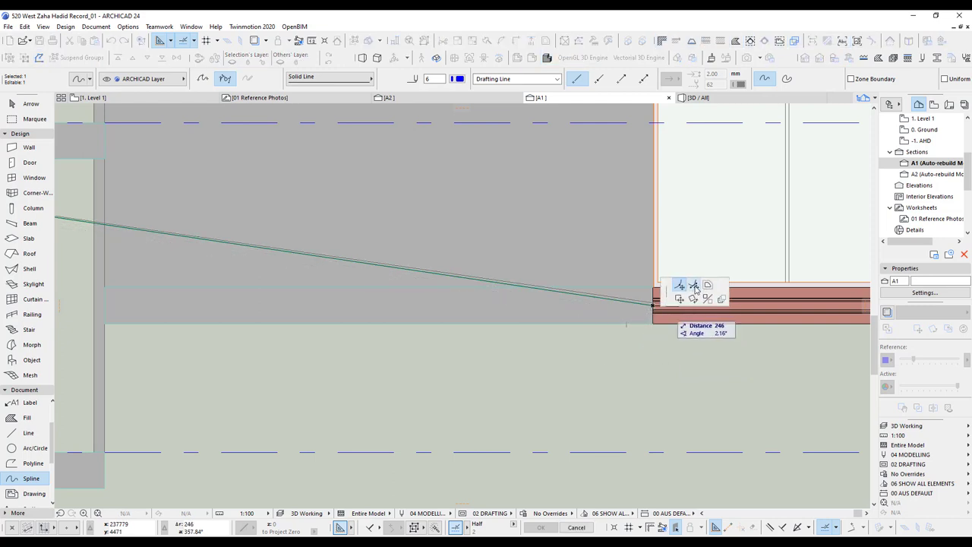
{"action": "left_click", "coordinate": [693, 286]}
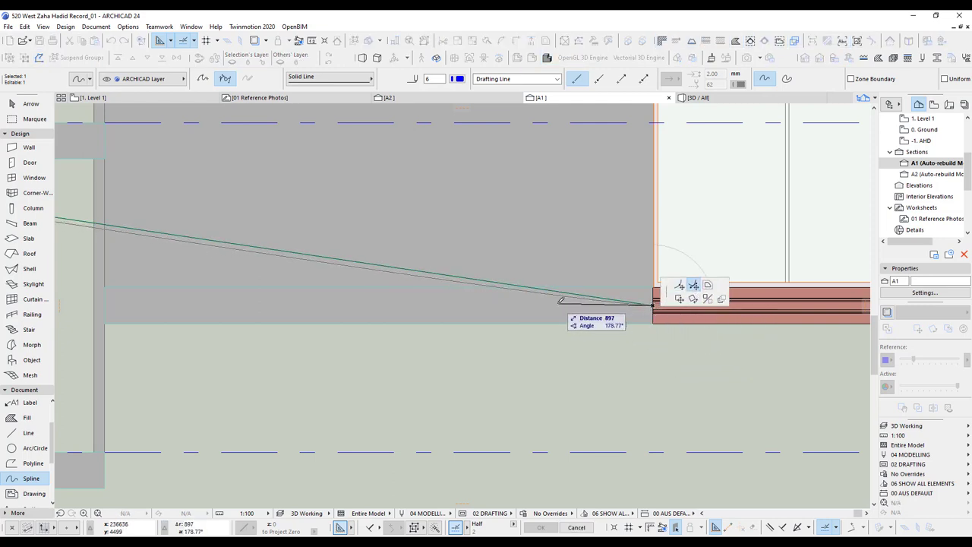
{"action": "double_click", "coordinate": [415, 295]}
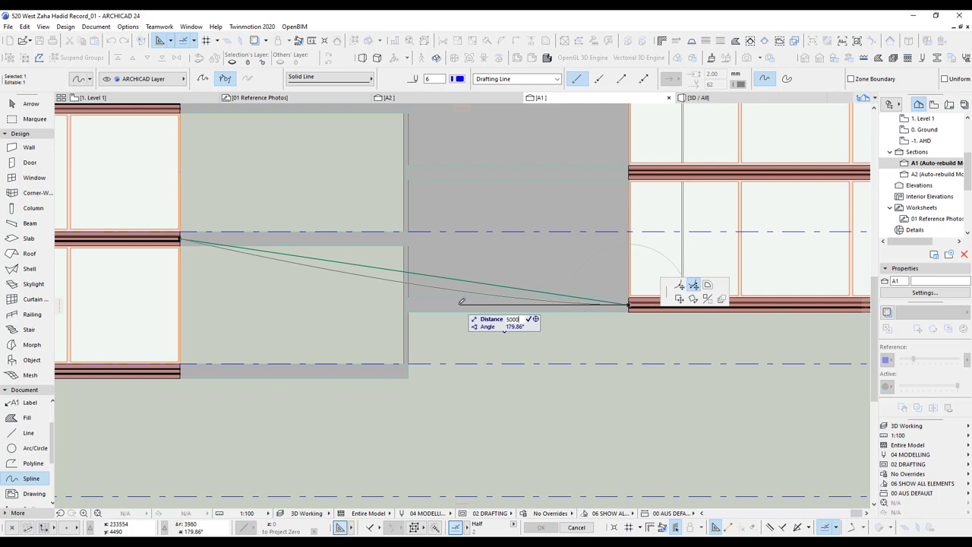
{"action": "key", "text": "Return"}
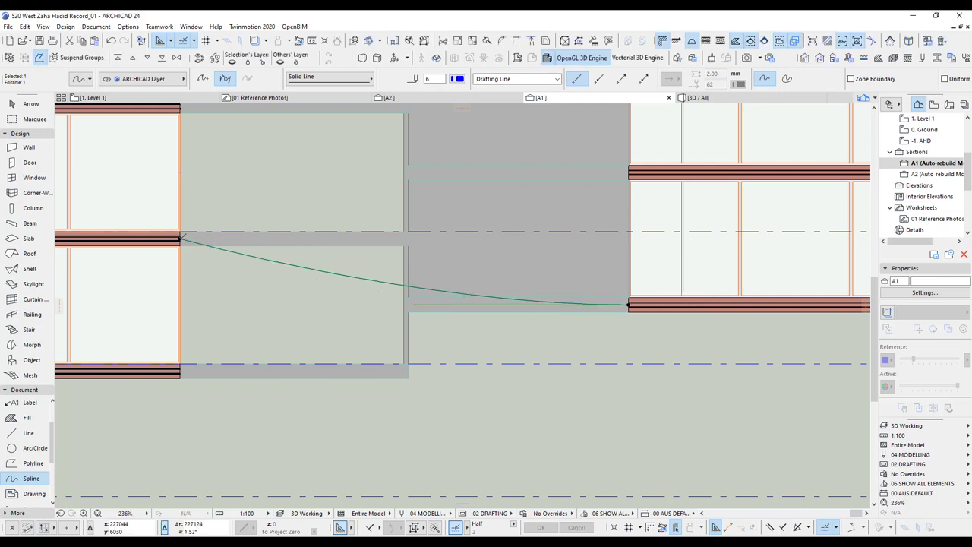
Step: Set the tangent at the spline's upper end to point horizontally into the gap with a length of 5000, forming an S-curve
{"action": "left_click", "coordinate": [181, 237]}
{"action": "left_click", "coordinate": [242, 284]}
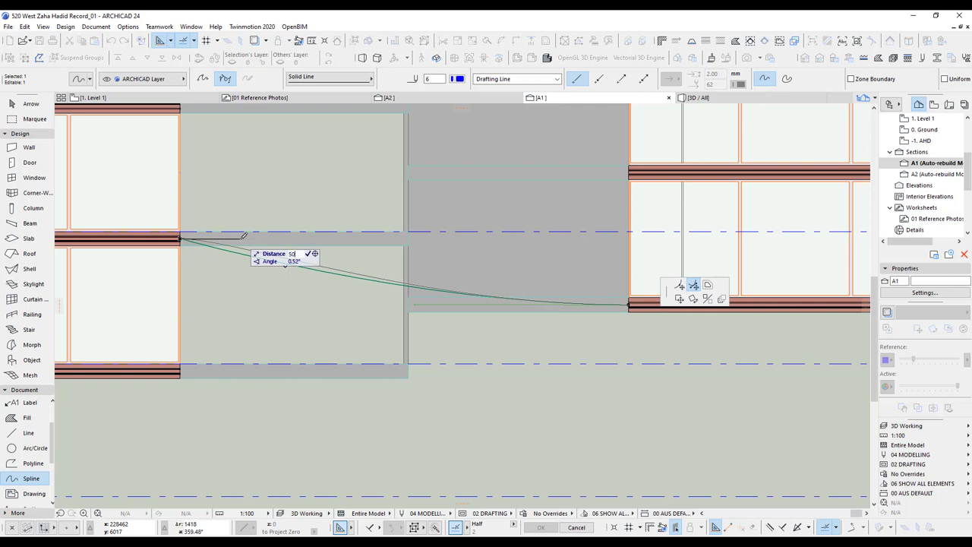
{"action": "key", "text": "Return"}
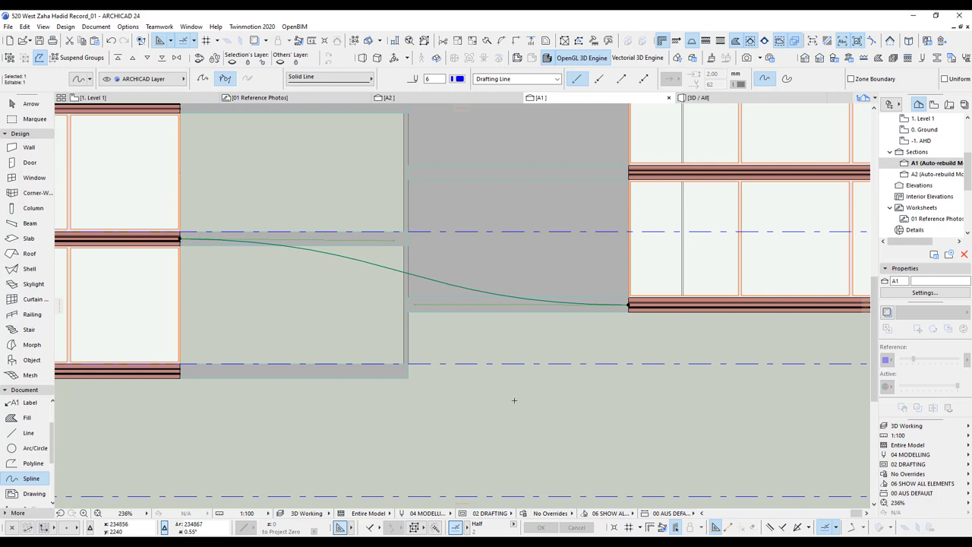
{"action": "middle_click_drag", "start_coordinate": [513, 400], "coordinate": [532, 357]}
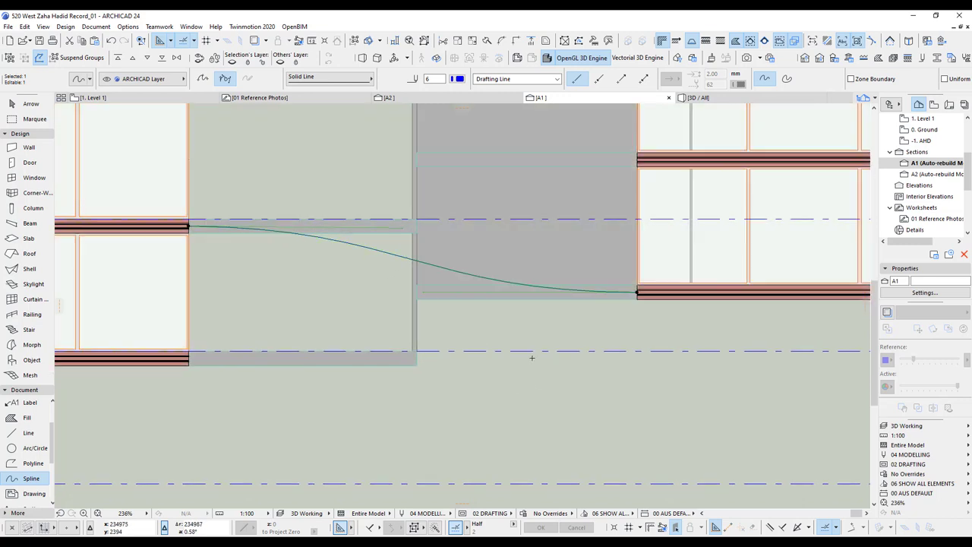
Step: Mirror a copy of the S-curve spline about the horizontal axis through its lower end at the right wing's slab
{"action": "left_click", "coordinate": [26, 26]}
{"action": "mouse_move", "coordinate": [76, 212]}
{"action": "left_click", "coordinate": [197, 279]}
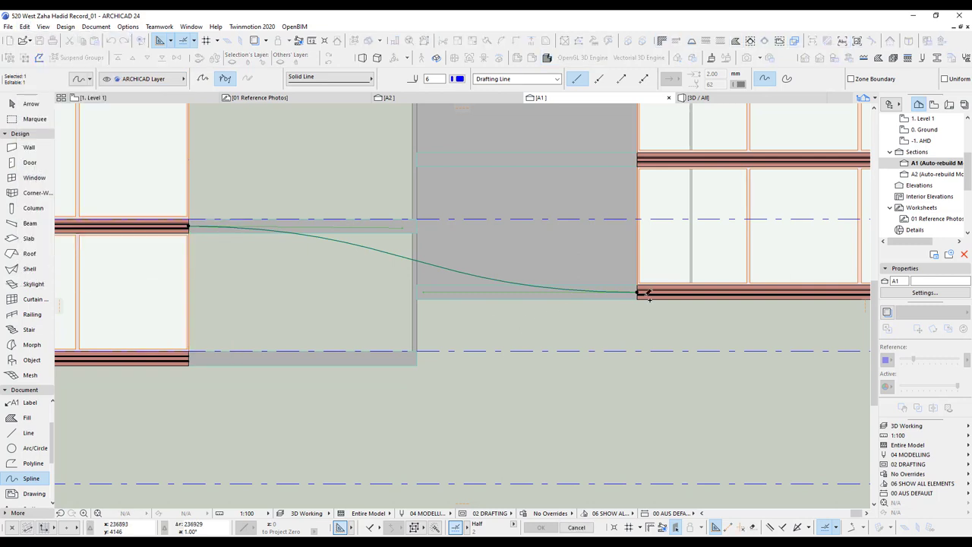
{"action": "left_click", "coordinate": [637, 291]}
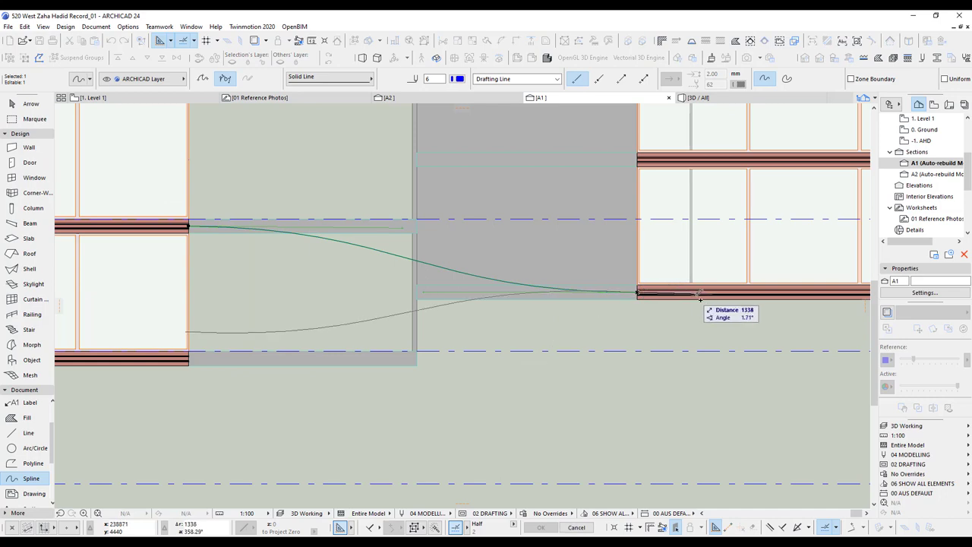
{"action": "left_click", "coordinate": [750, 292]}
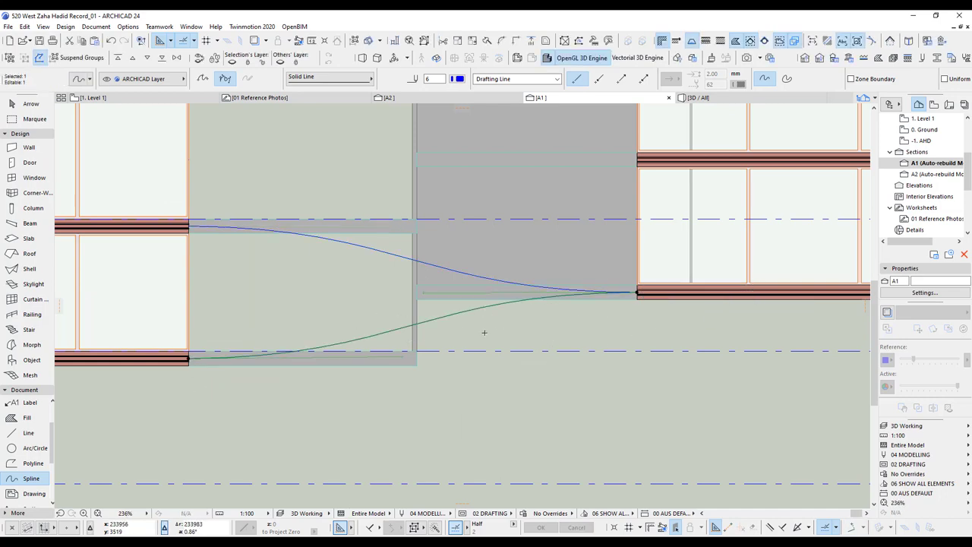
Step: Copy both splines from the section and paste them into the Level 2 plan at the center of the current view
{"action": "scroll", "coordinate": [488, 314], "scroll_direction": "down", "scroll_amount": 3}
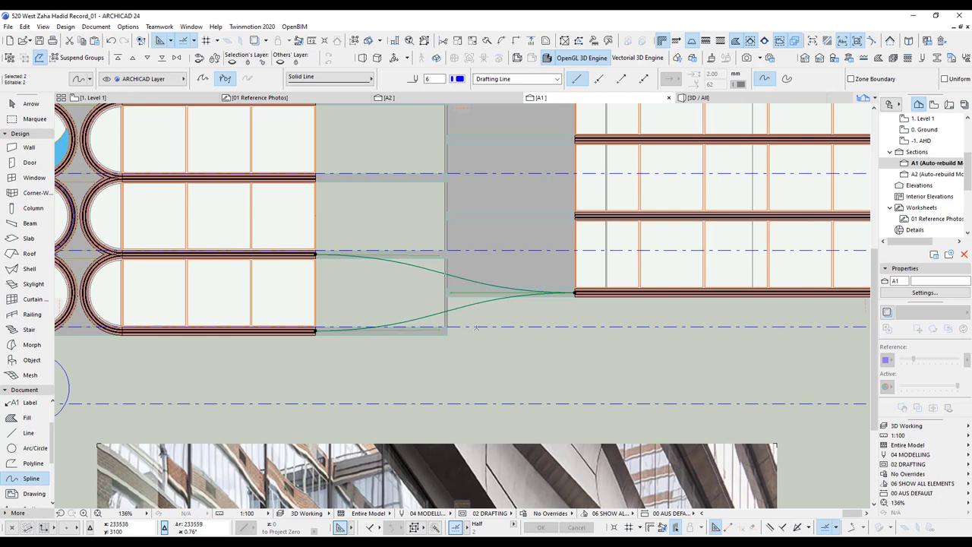
{"action": "key", "text": "F2"}
{"action": "scroll", "coordinate": [519, 373], "scroll_direction": "down", "scroll_amount": 5}
{"action": "middle_click_drag", "start_coordinate": [519, 373], "coordinate": [422, 253]}
{"action": "scroll", "coordinate": [449, 302], "scroll_direction": "up", "scroll_amount": 1}
{"action": "scroll", "coordinate": [449, 302], "scroll_direction": "up", "scroll_amount": 2}
{"action": "left_click", "coordinate": [805, 58]}
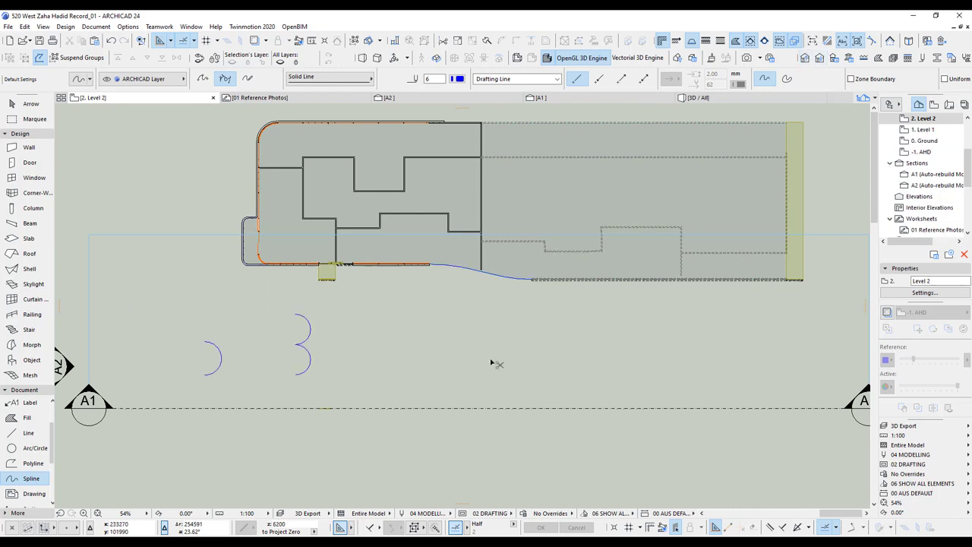
{"action": "key", "text": "ctrl+v"}
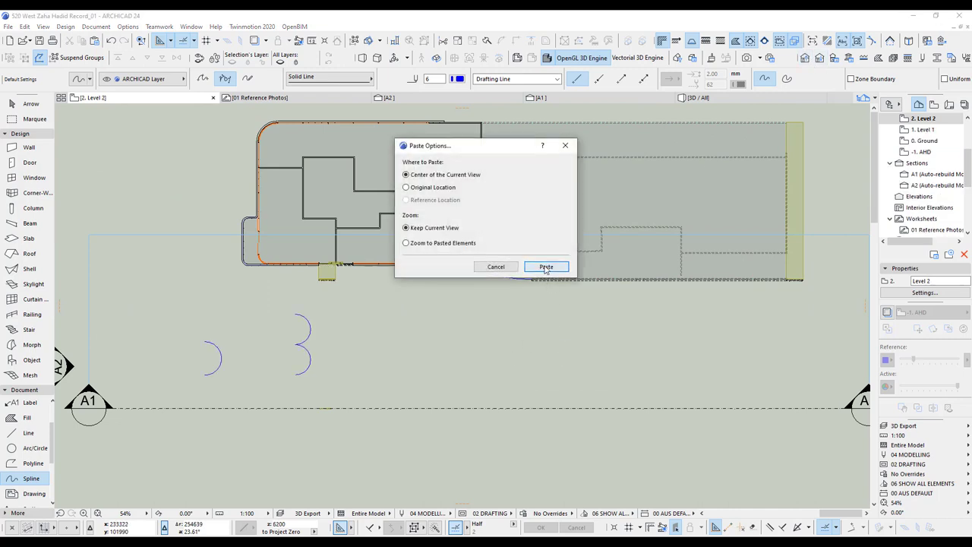
{"action": "left_click", "coordinate": [545, 265]}
{"action": "left_click", "coordinate": [575, 330]}
{"action": "scroll", "coordinate": [479, 279], "scroll_direction": "up", "scroll_amount": 5}
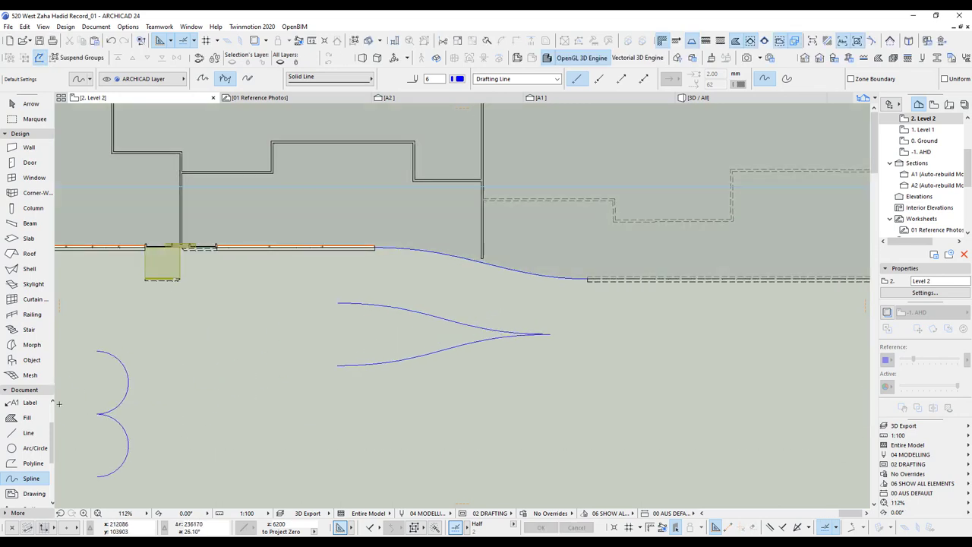
Step: Draw a vertical line joining the open ends of the two pasted splines to close the outline
{"action": "left_click", "coordinate": [28, 432]}
{"action": "left_click", "coordinate": [339, 364]}
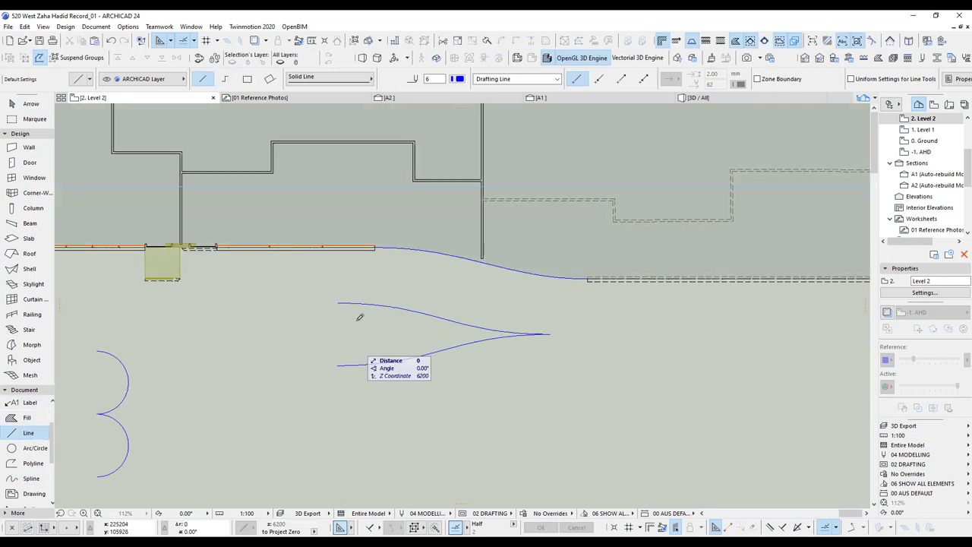
{"action": "left_click", "coordinate": [337, 303]}
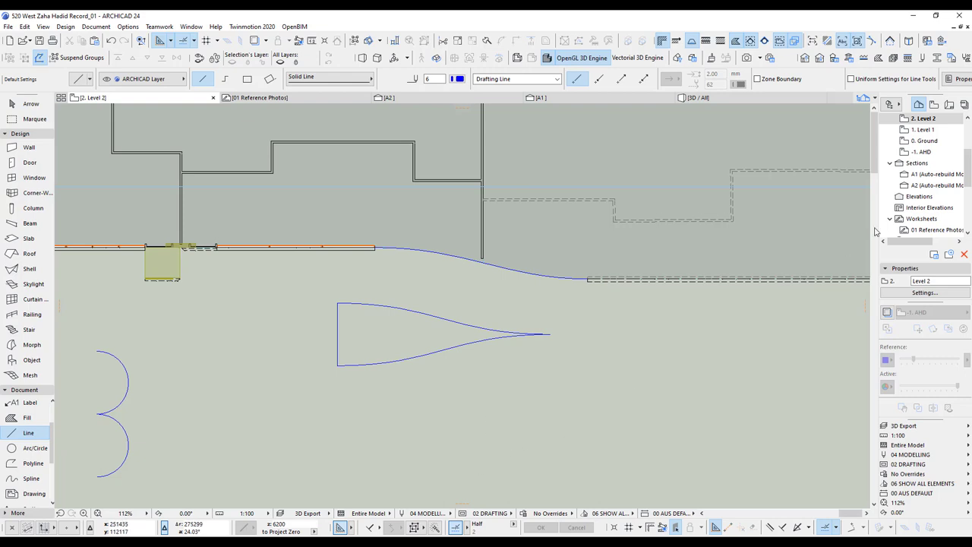
Step: Examine the street-level reference photo for how the facade bands split and merge, and return to the Level 2 plan
{"action": "double_click", "coordinate": [940, 230]}
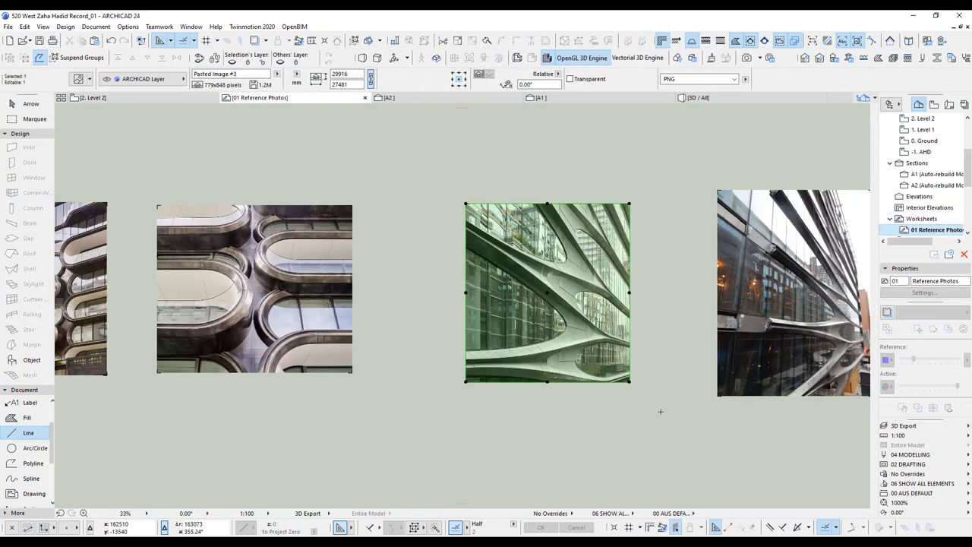
{"action": "key", "text": "Escape"}
{"action": "scroll", "coordinate": [832, 347], "scroll_direction": "up", "scroll_amount": 3}
{"action": "middle_click_drag", "start_coordinate": [833, 347], "coordinate": [536, 345]}
{"action": "scroll", "coordinate": [546, 327], "scroll_direction": "up", "scroll_amount": 4}
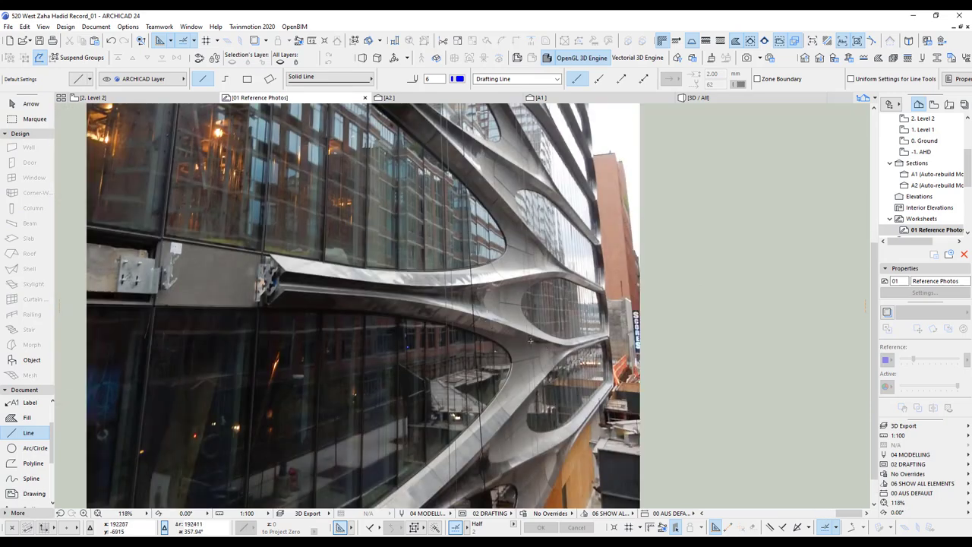
{"action": "middle_click_drag", "start_coordinate": [312, 262], "coordinate": [429, 276]}
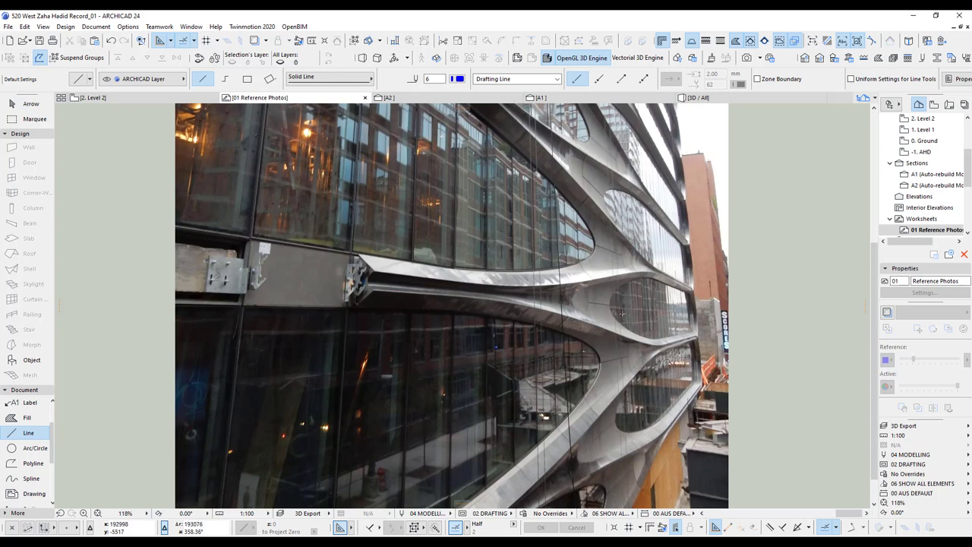
{"action": "middle_click_drag", "start_coordinate": [579, 408], "coordinate": [657, 404]}
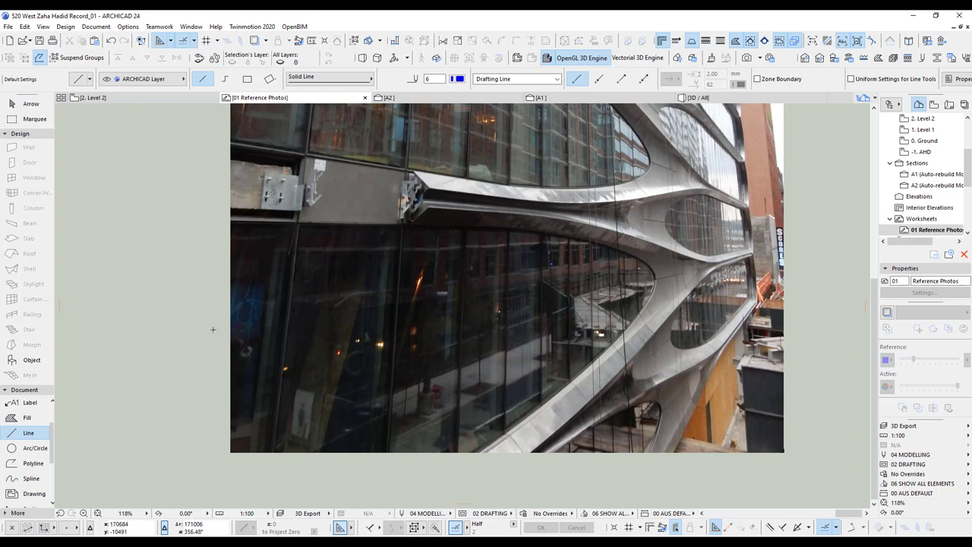
{"action": "key", "text": "F2"}
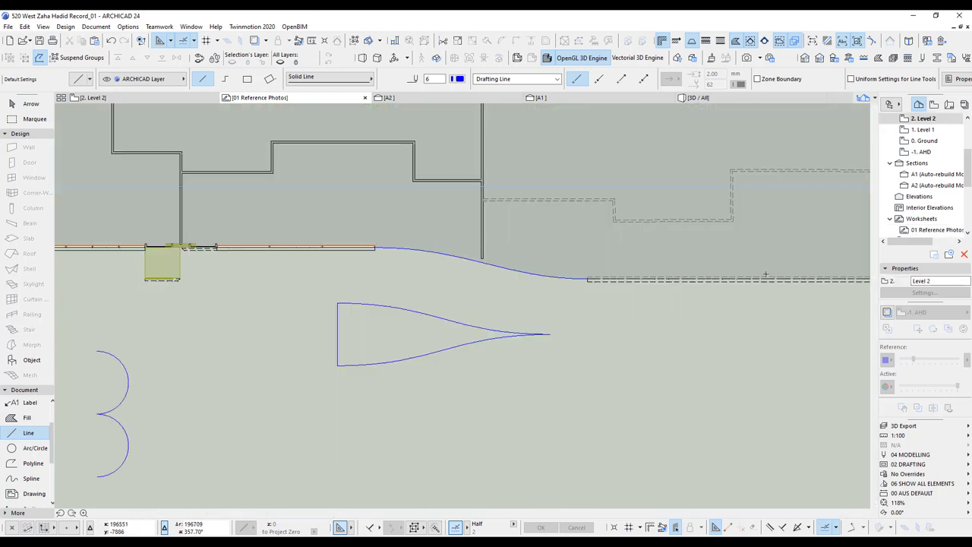
{"action": "scroll", "coordinate": [415, 257], "scroll_direction": "up", "scroll_amount": 2}
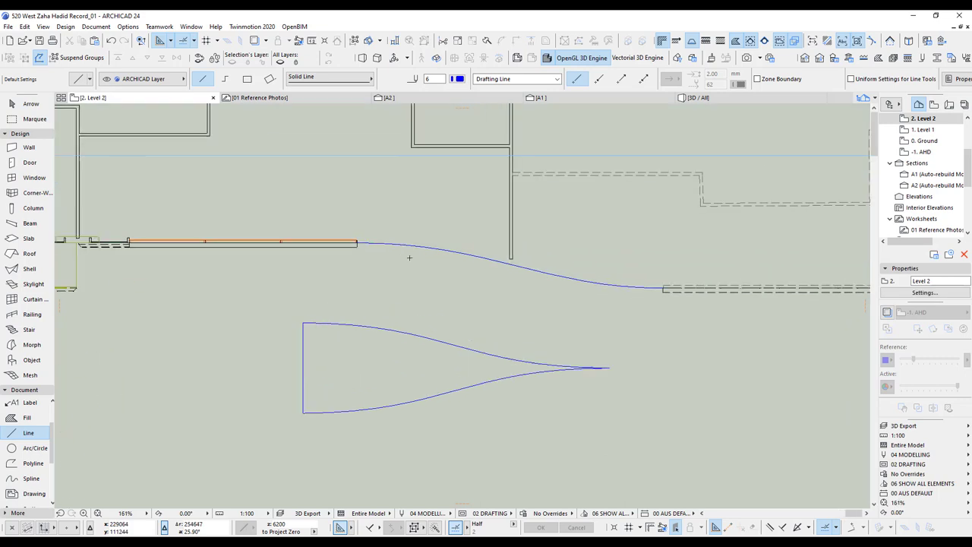
{"action": "scroll", "coordinate": [377, 248], "scroll_direction": "up", "scroll_amount": 3}
{"action": "left_click", "coordinate": [337, 229]}
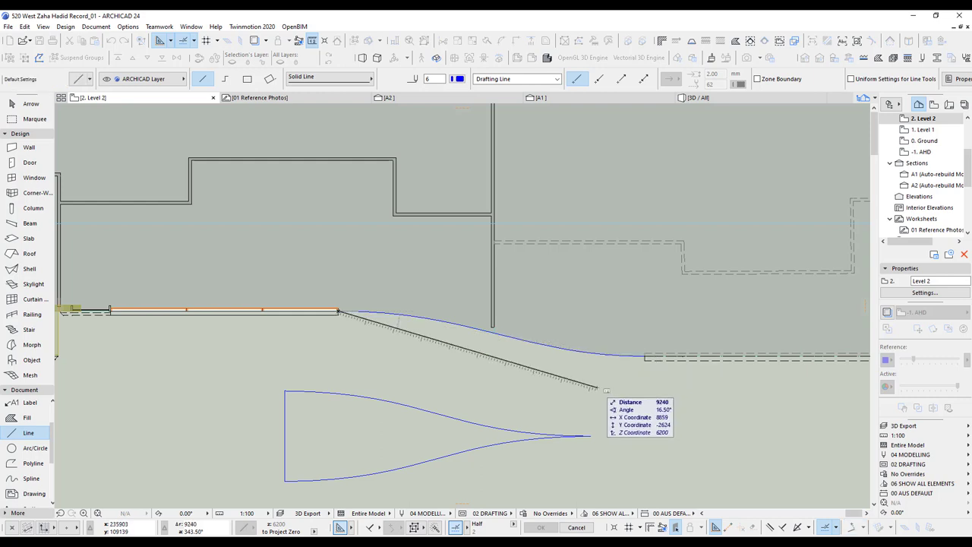
{"action": "key", "text": "Escape"}
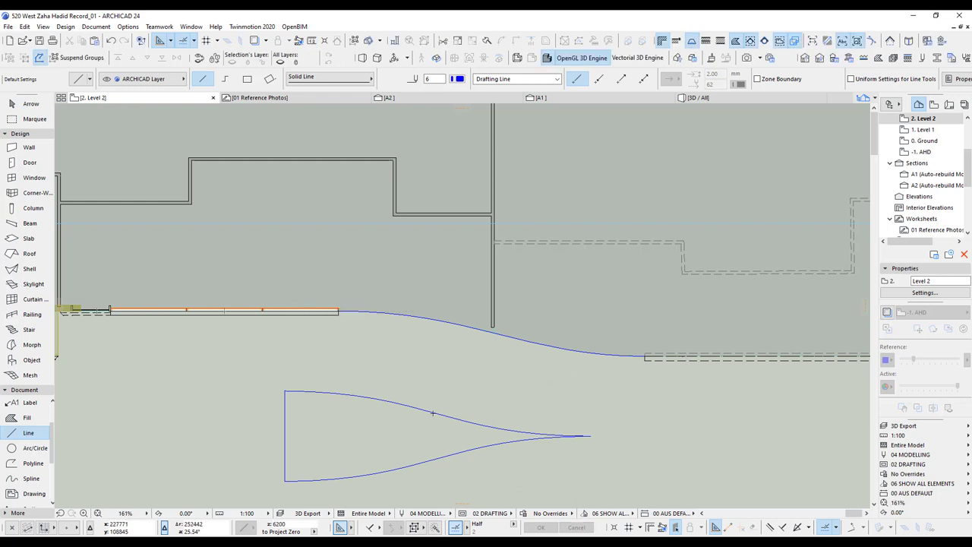
{"action": "middle_click_drag", "start_coordinate": [461, 391], "coordinate": [445, 294]}
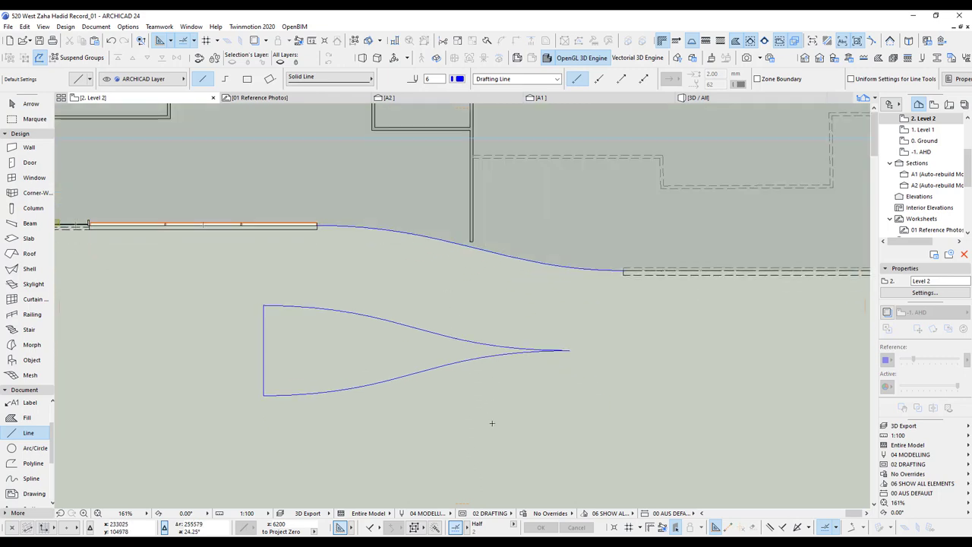
{"action": "middle_click_drag", "start_coordinate": [205, 361], "coordinate": [261, 366]}
{"action": "left_click", "coordinate": [29, 269]}
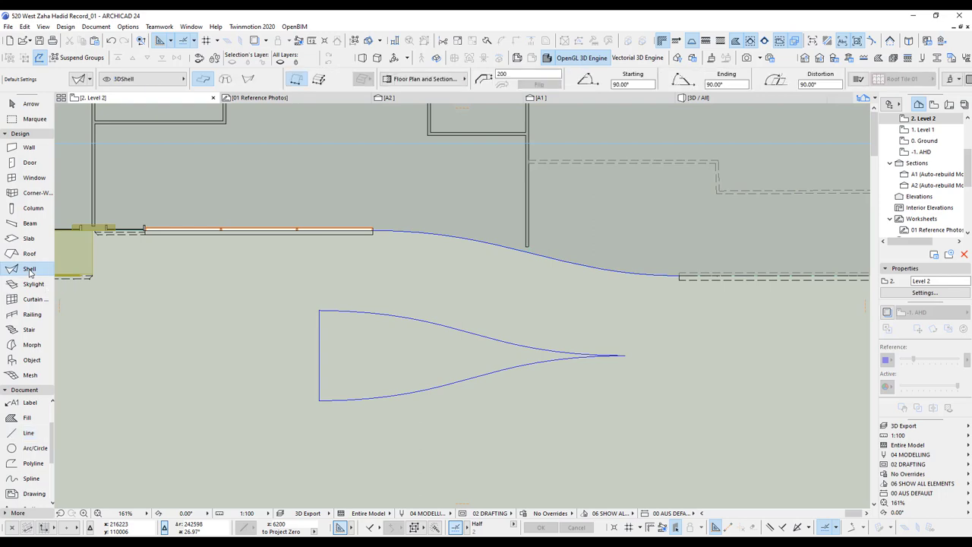
{"action": "double_click", "coordinate": [29, 269]}
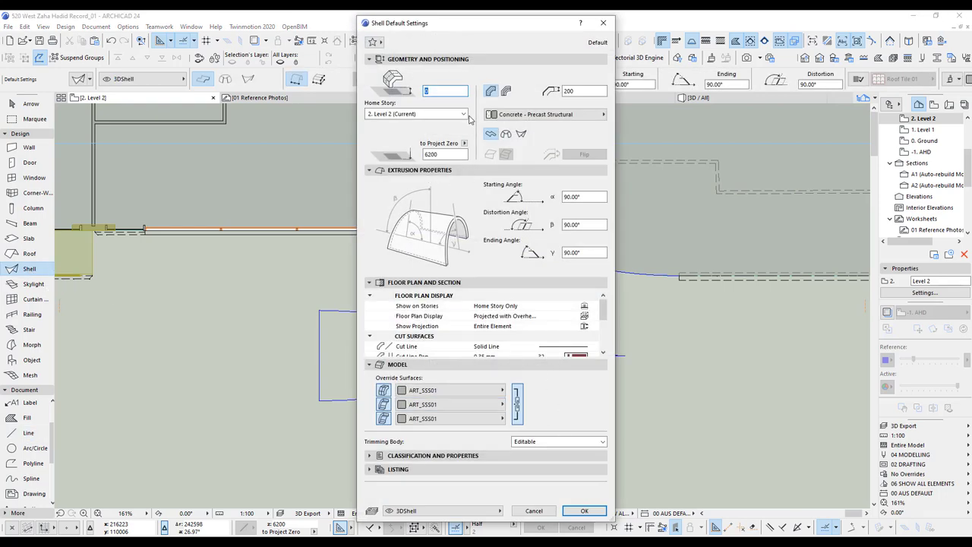
{"action": "left_click", "coordinate": [586, 92]}
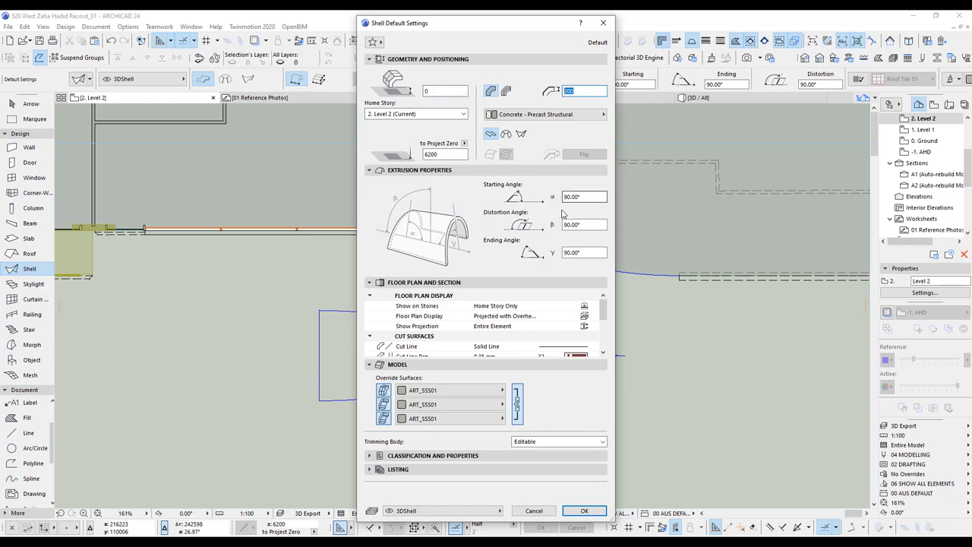
{"action": "left_click", "coordinate": [486, 390]}
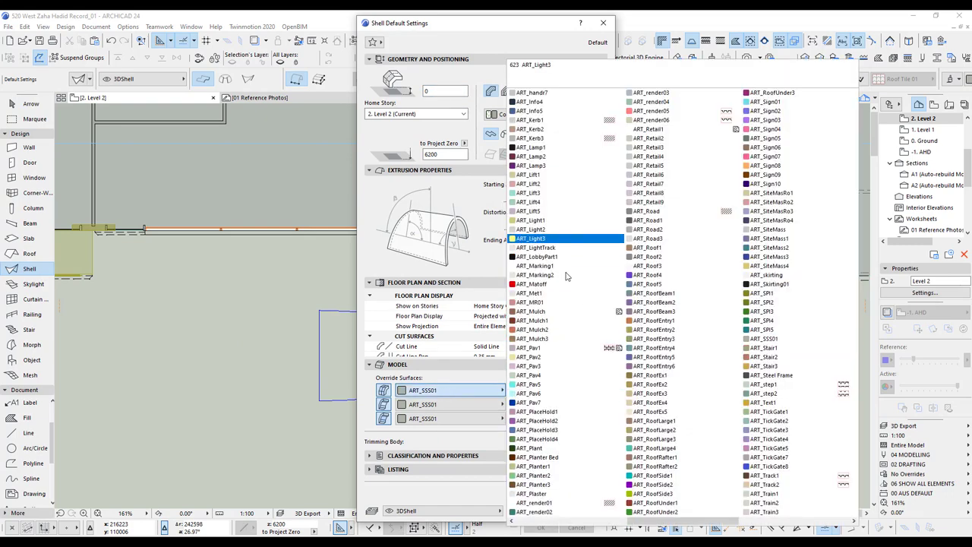
{"action": "left_click", "coordinate": [767, 338]}
{"action": "left_click", "coordinate": [582, 512]}
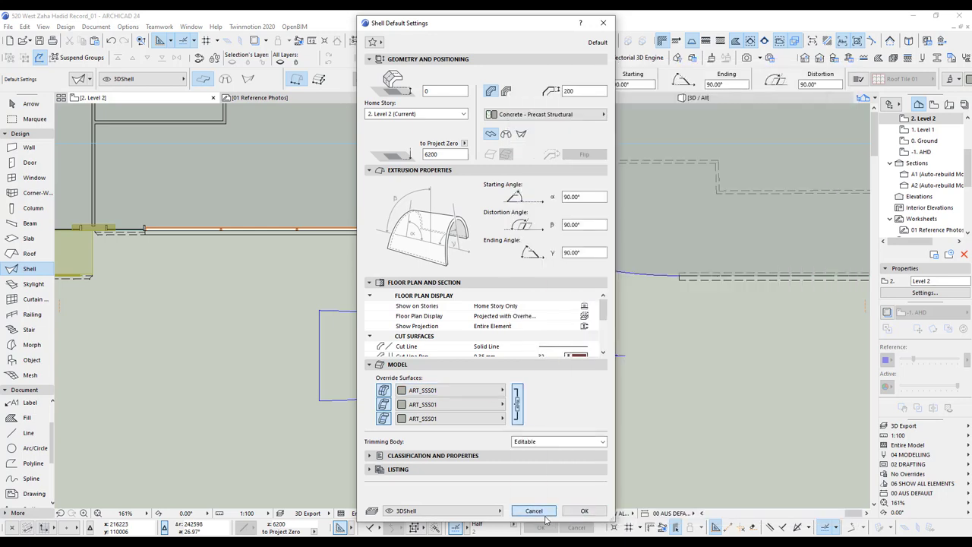
Step: Check in 3D which surface the infill morph between the rounded slab ends uses, and return to the Level 2 plan
{"action": "key", "text": "F3"}
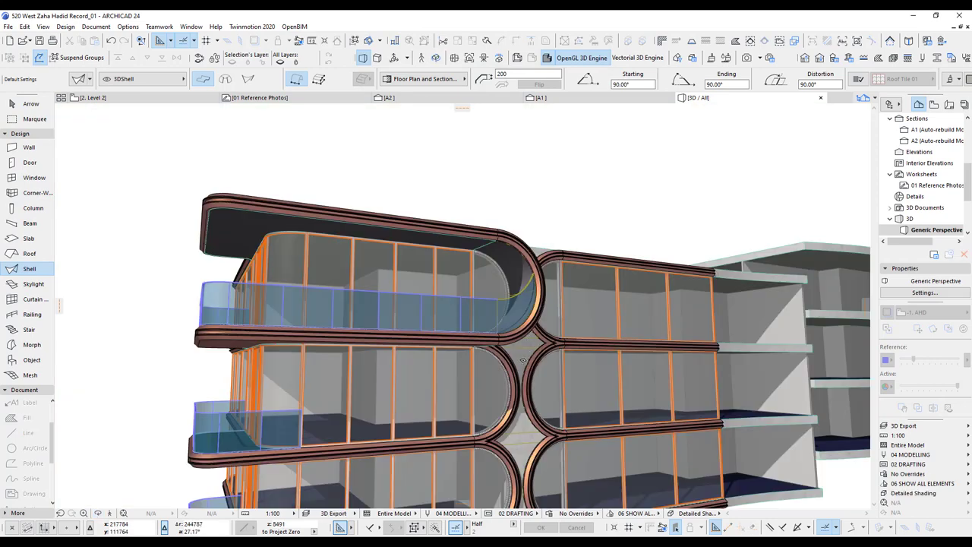
{"action": "left_click", "coordinate": [525, 363]}
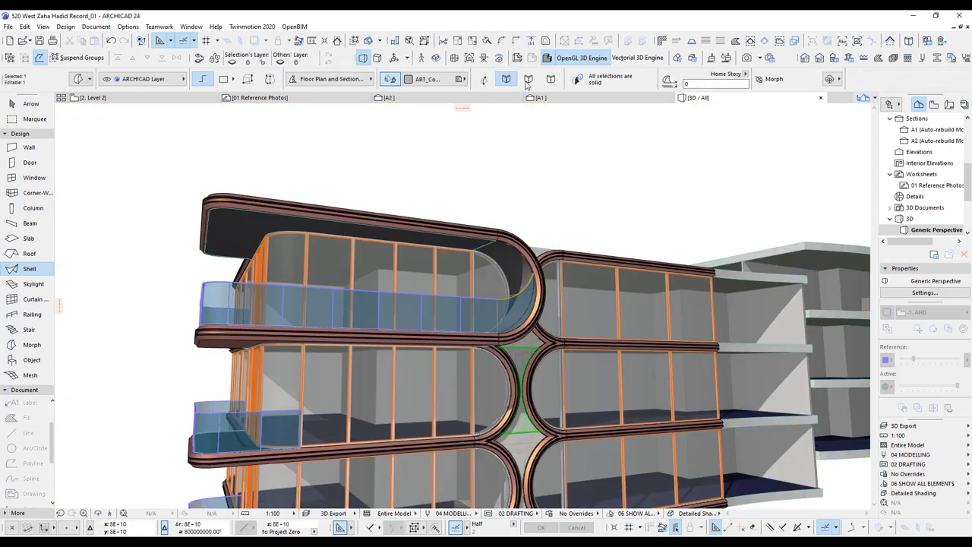
{"action": "left_click", "coordinate": [428, 78]}
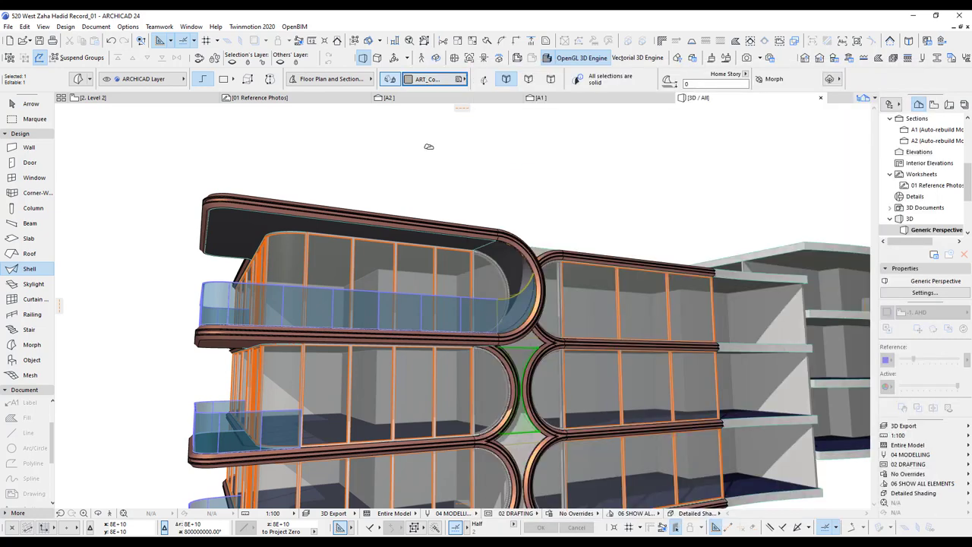
{"action": "left_click", "coordinate": [91, 97]}
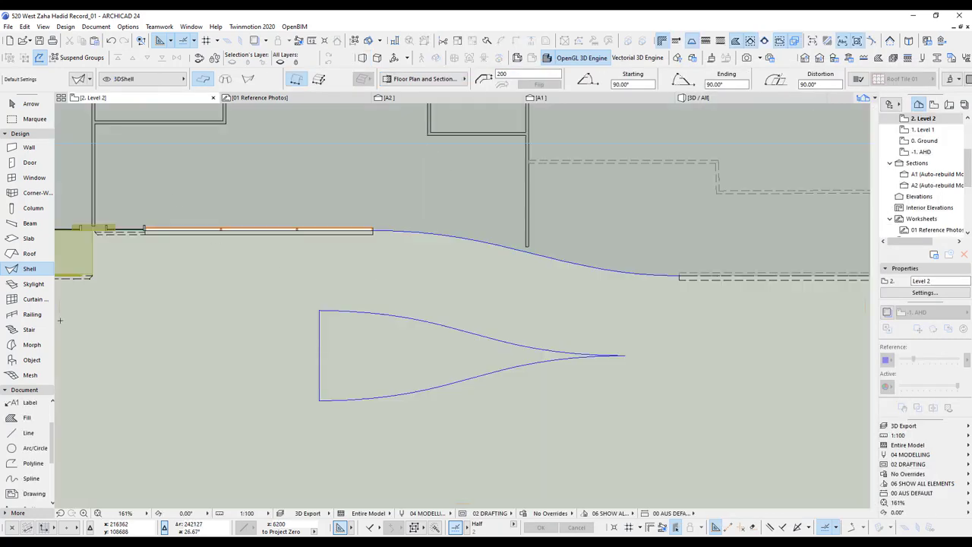
Step: Set the shell's override surfaces to ART_Concrete4 in the default settings
{"action": "double_click", "coordinate": [30, 272]}
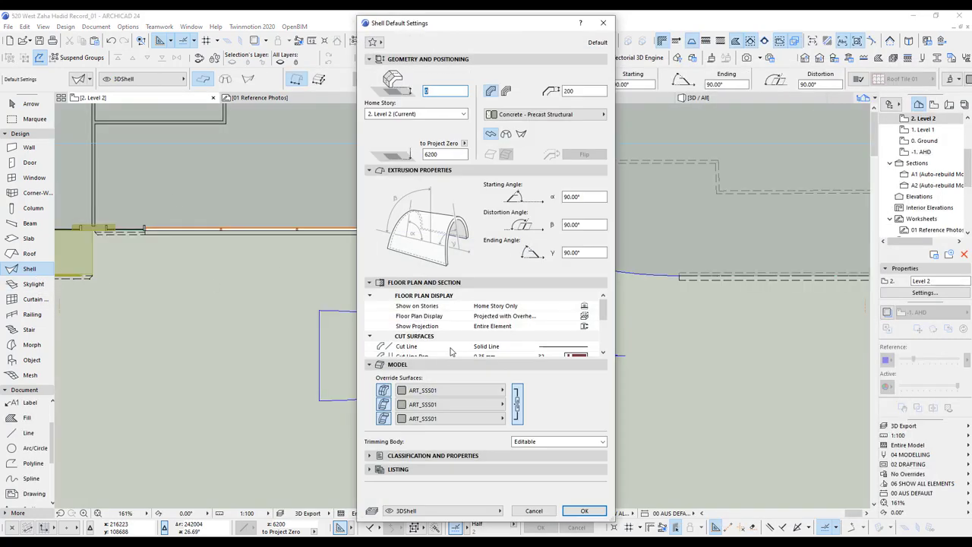
{"action": "left_click", "coordinate": [426, 391]}
{"action": "scroll", "coordinate": [532, 394], "scroll_direction": "up", "scroll_amount": 3}
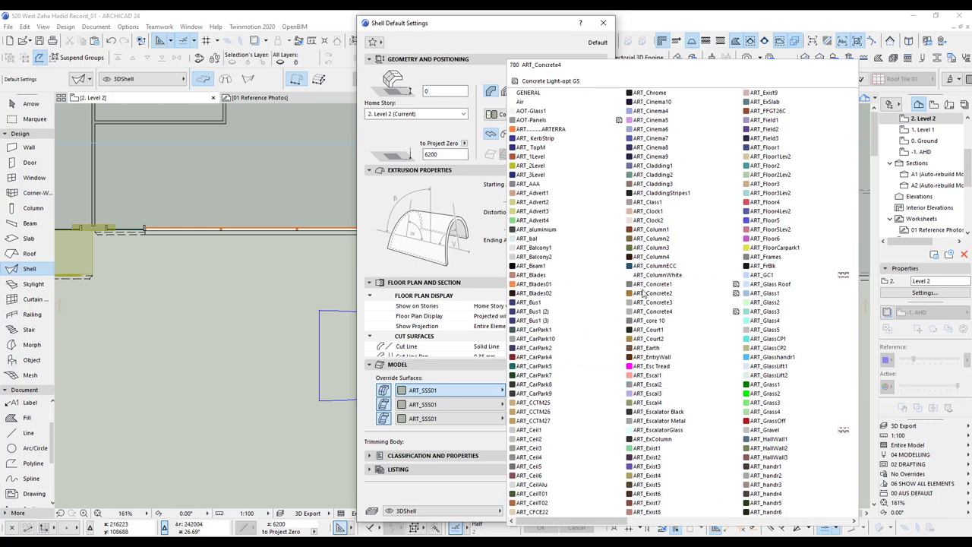
{"action": "left_click", "coordinate": [654, 311]}
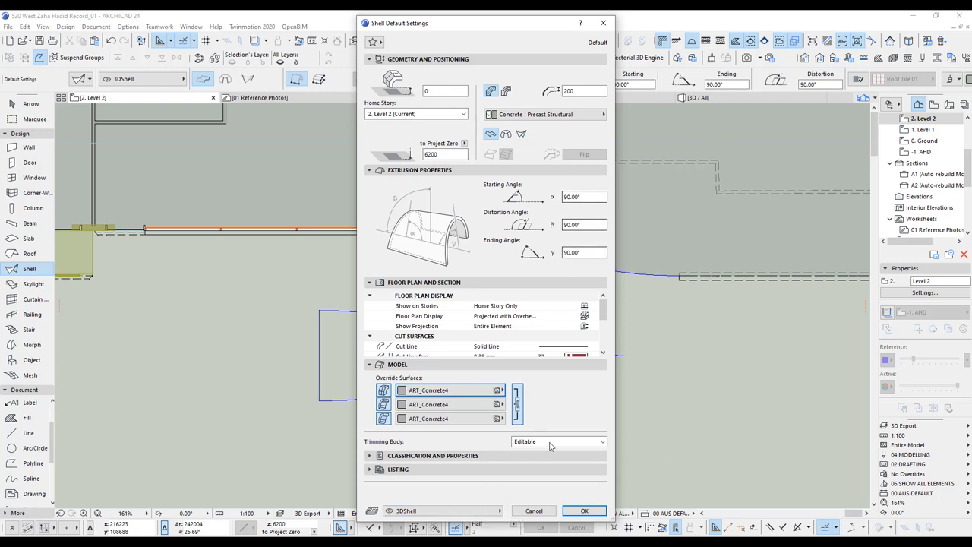
{"action": "left_click", "coordinate": [584, 510]}
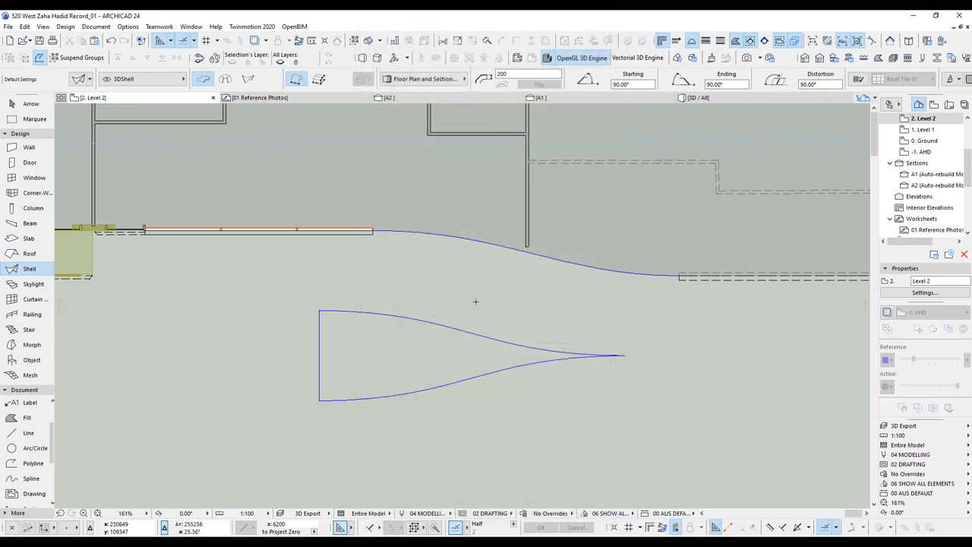
Step: Switch the shell to its detailed construction method and place a copy of the outline's upper spline straight below the outline
{"action": "key", "text": "c"}
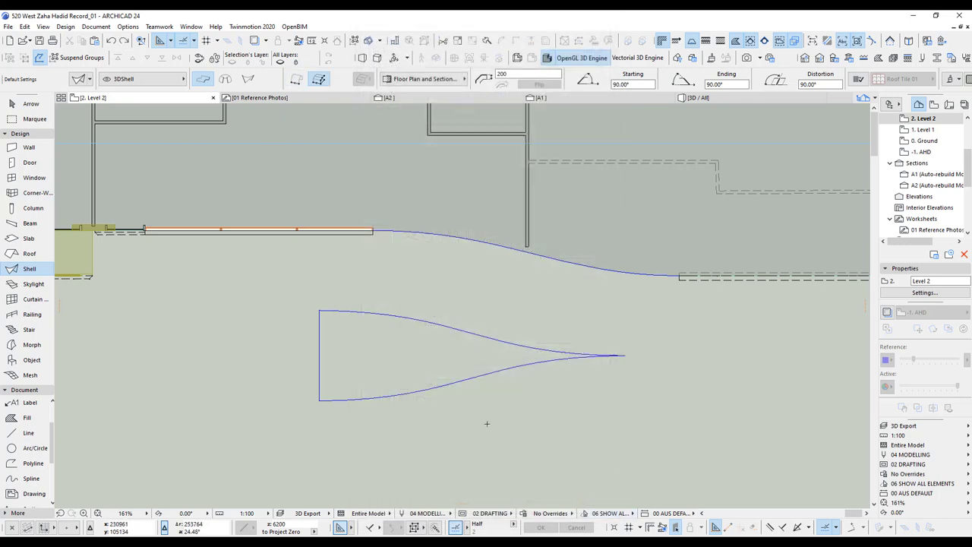
{"action": "left_click", "coordinate": [437, 325], "text": "shift"}
{"action": "key", "text": "ctrl+shift+d"}
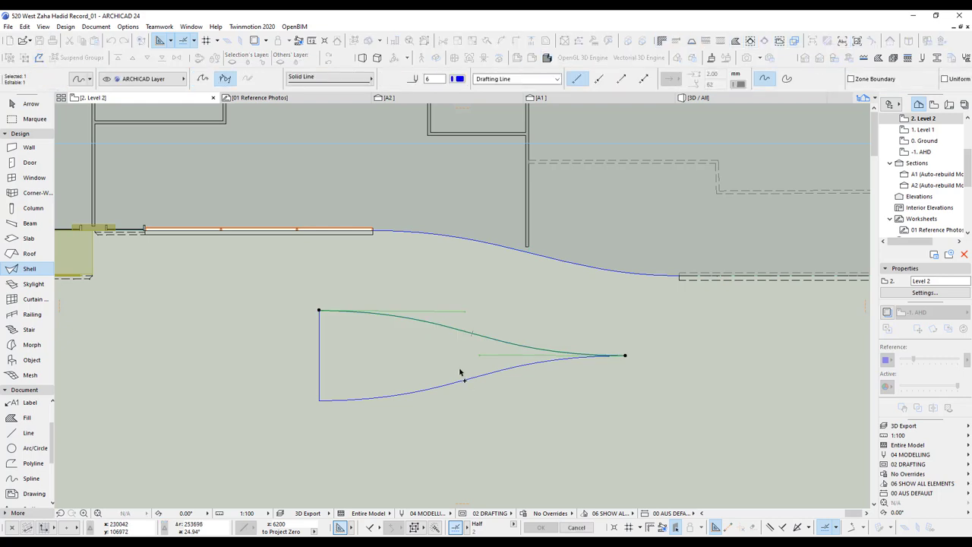
{"action": "scroll", "coordinate": [455, 359], "scroll_direction": "down", "scroll_amount": 2}
{"action": "middle_click_drag", "start_coordinate": [456, 360], "coordinate": [432, 299]}
{"action": "left_click", "coordinate": [427, 297]}
{"action": "left_click_drag", "start_coordinate": [431, 344], "coordinate": [435, 388]}
{"action": "scroll", "coordinate": [455, 356], "scroll_direction": "up", "scroll_amount": 2}
{"action": "scroll", "coordinate": [456, 355], "scroll_direction": "up", "scroll_amount": 3}
{"action": "key", "text": "Escape"}
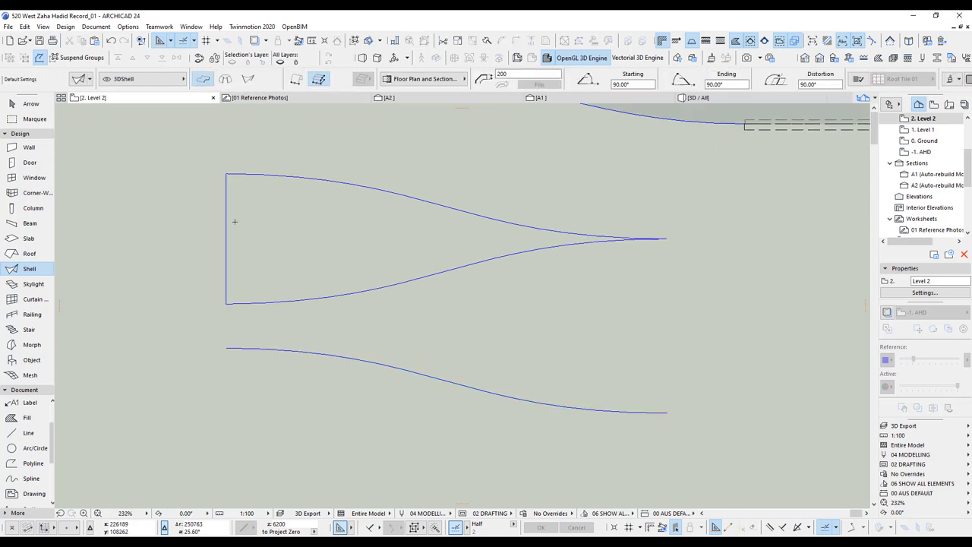
Step: Create a shell from the copied spline with an extrusion length of 200, check it in 3D, and return to the Level 2 plan
{"action": "left_click", "coordinate": [398, 365]}
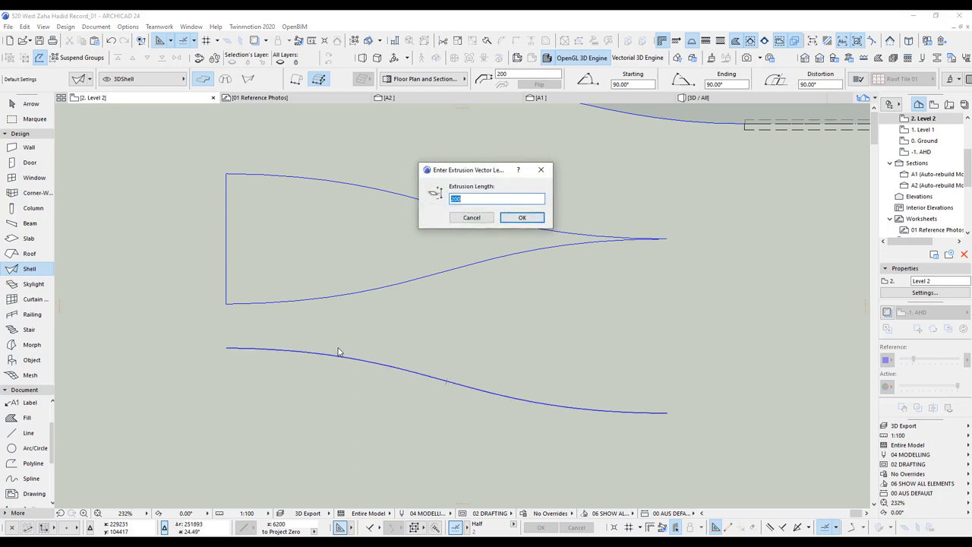
{"action": "left_click", "coordinate": [513, 219]}
{"action": "key", "text": "F5"}
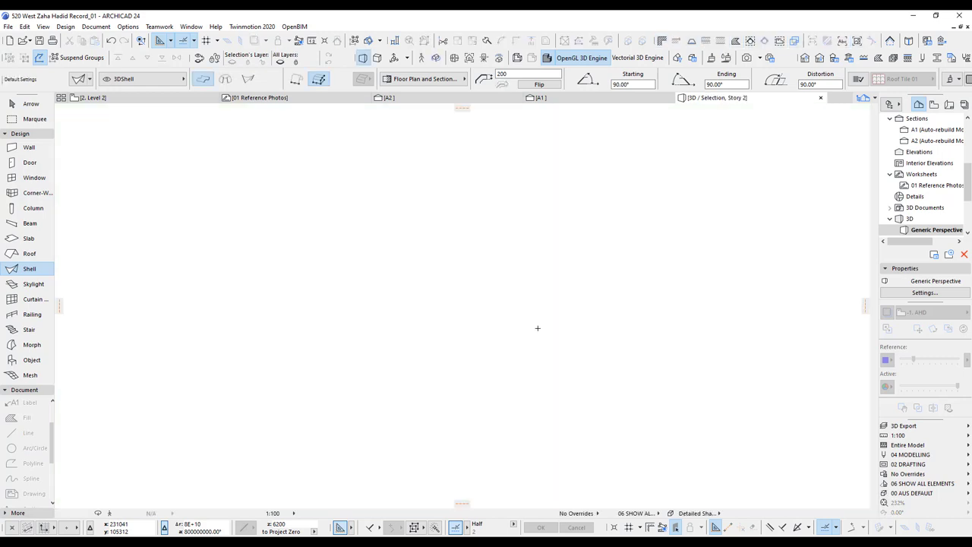
{"action": "middle_click_drag", "start_coordinate": [449, 319], "coordinate": [488, 296], "text": "shift"}
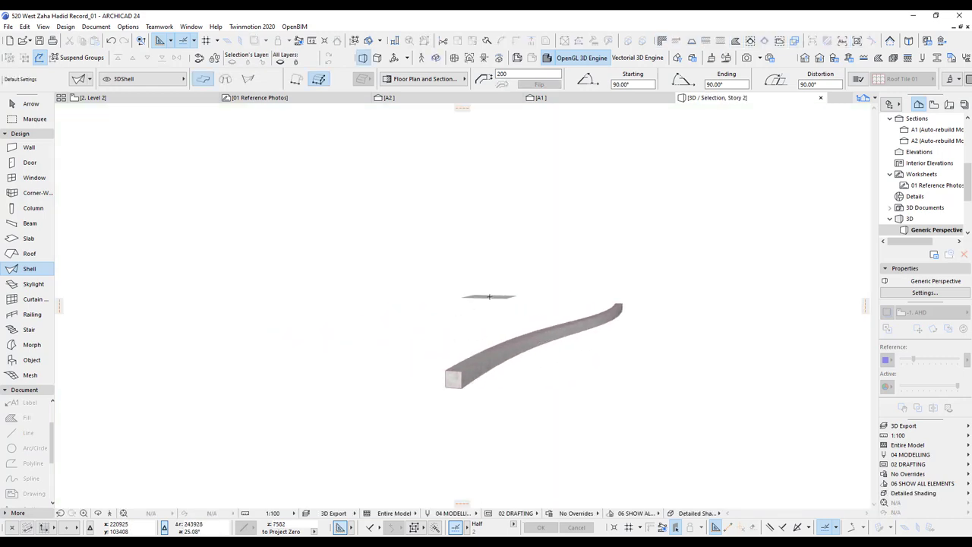
{"action": "key", "text": "F2"}
{"action": "key", "text": "Escape"}
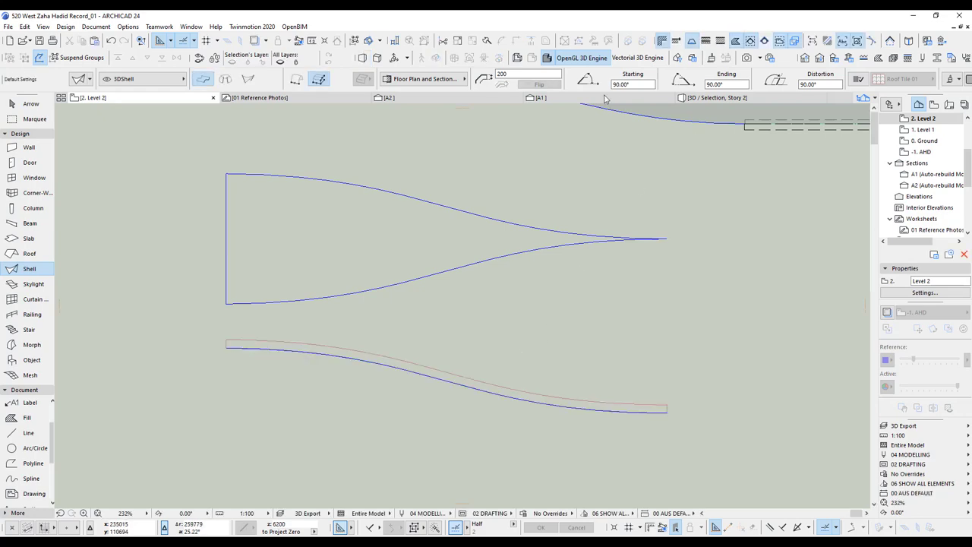
Step: In section A1, stretch the shell's extrusion upward to the story line above
{"action": "left_click", "coordinate": [540, 98]}
{"action": "scroll", "coordinate": [304, 273], "scroll_direction": "up", "scroll_amount": 3}
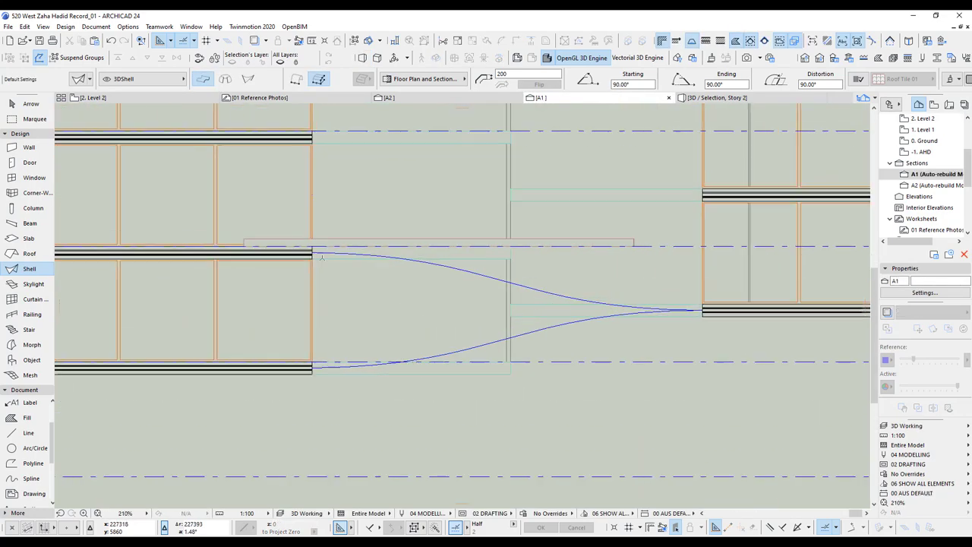
{"action": "left_click", "coordinate": [290, 277]}
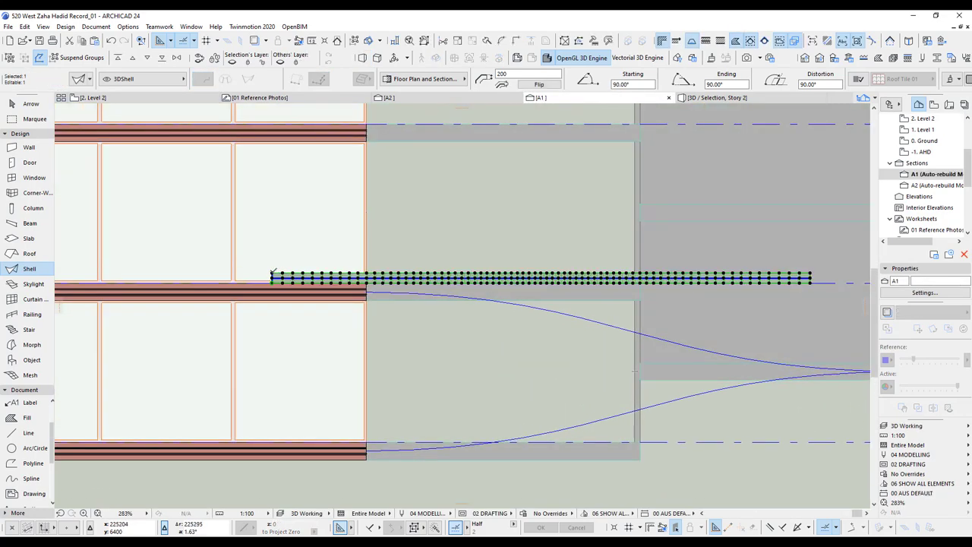
{"action": "left_click", "coordinate": [274, 275]}
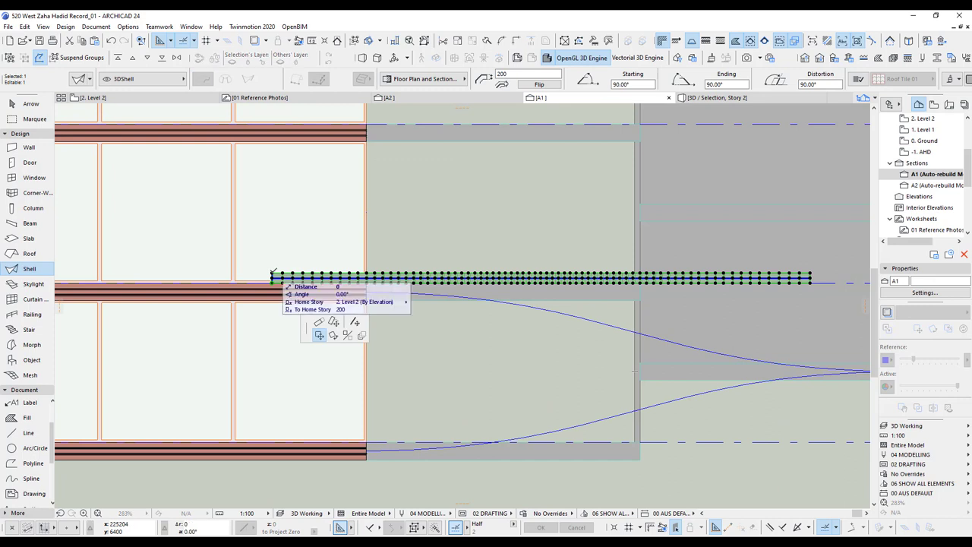
{"action": "left_click", "coordinate": [320, 323]}
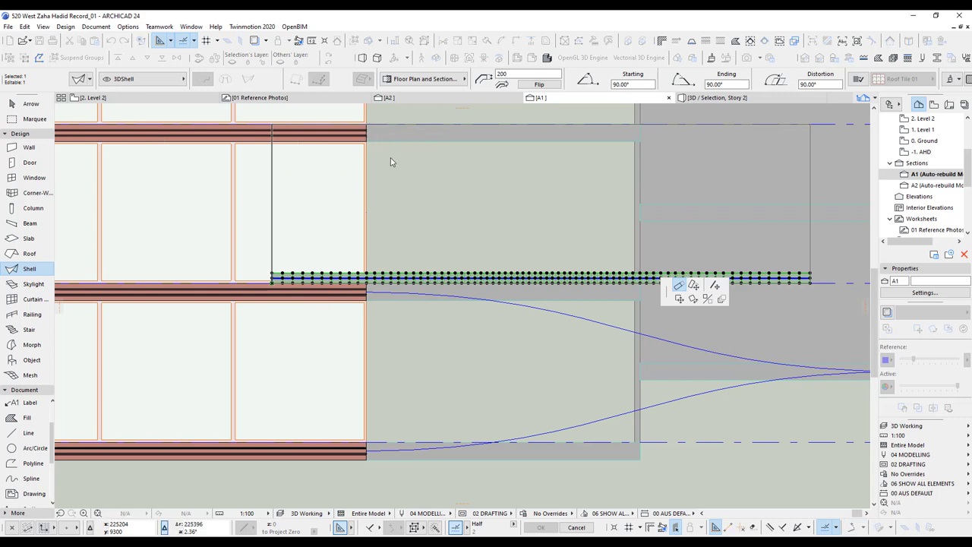
{"action": "left_click", "coordinate": [370, 119]}
{"action": "scroll", "coordinate": [423, 251], "scroll_direction": "down", "scroll_amount": 2}
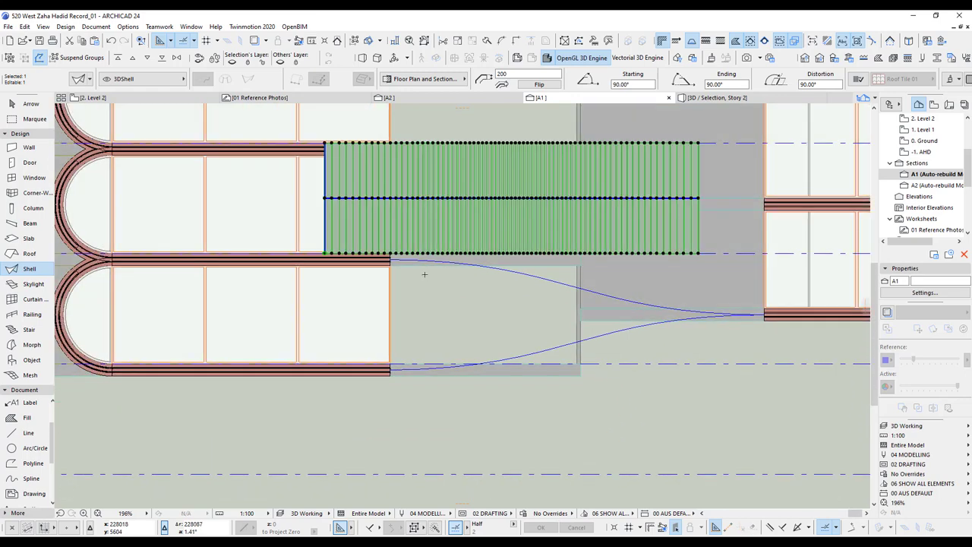
Step: Move the shell straight down so its lower edge lines up with the start of the lower spline
{"action": "left_click", "coordinate": [325, 253]}
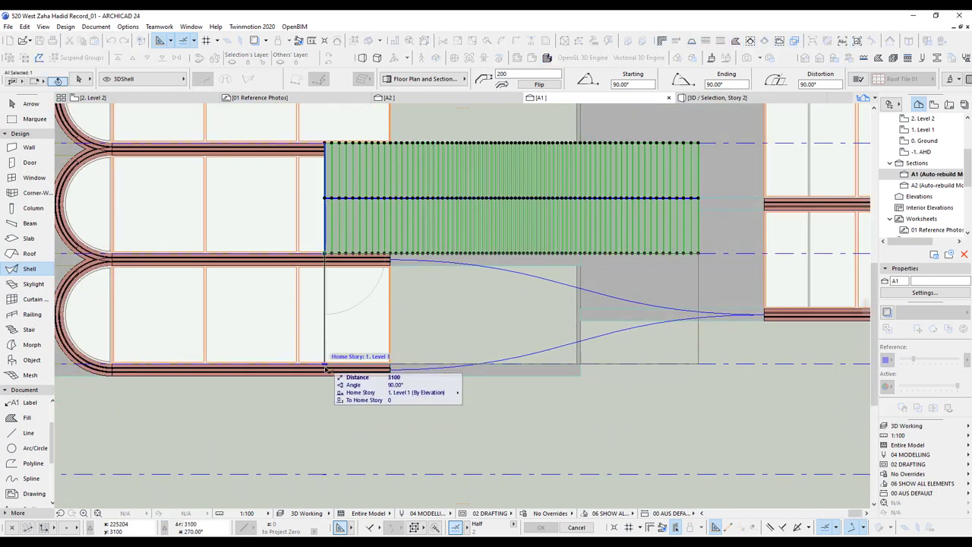
{"action": "scroll", "coordinate": [328, 364], "scroll_direction": "up", "scroll_amount": 4}
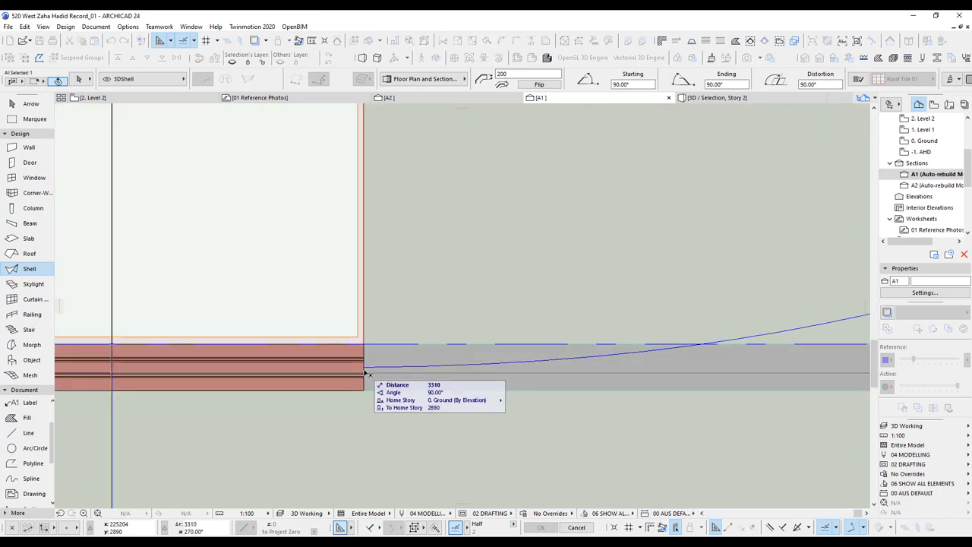
{"action": "left_click", "coordinate": [366, 369]}
{"action": "scroll", "coordinate": [407, 410], "scroll_direction": "down", "scroll_amount": 5}
{"action": "middle_click_drag", "start_coordinate": [336, 246], "coordinate": [362, 297]}
{"action": "scroll", "coordinate": [363, 282], "scroll_direction": "up", "scroll_amount": 4}
{"action": "scroll", "coordinate": [478, 272], "scroll_direction": "up", "scroll_amount": 6}
{"action": "scroll", "coordinate": [477, 275], "scroll_direction": "down", "scroll_amount": 8}
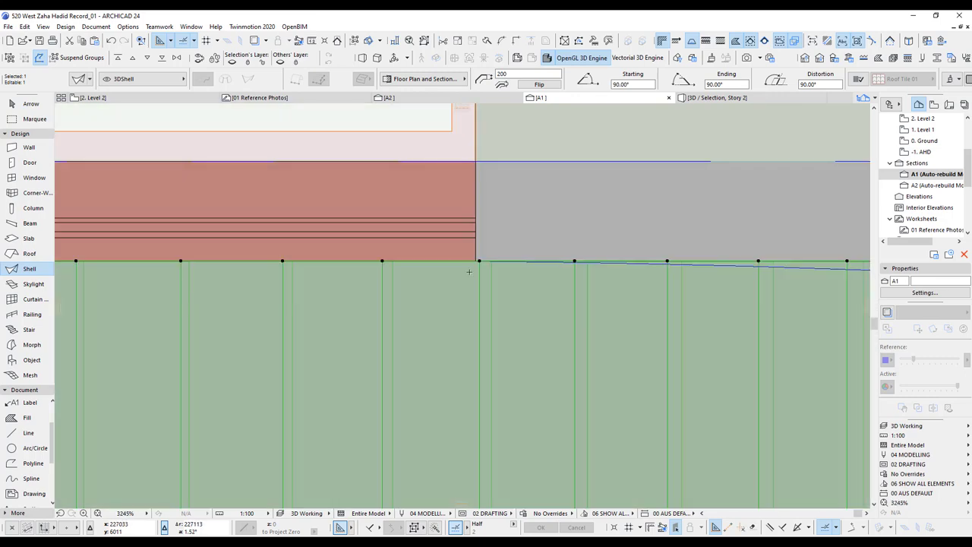
{"action": "scroll", "coordinate": [448, 300], "scroll_direction": "down", "scroll_amount": 3}
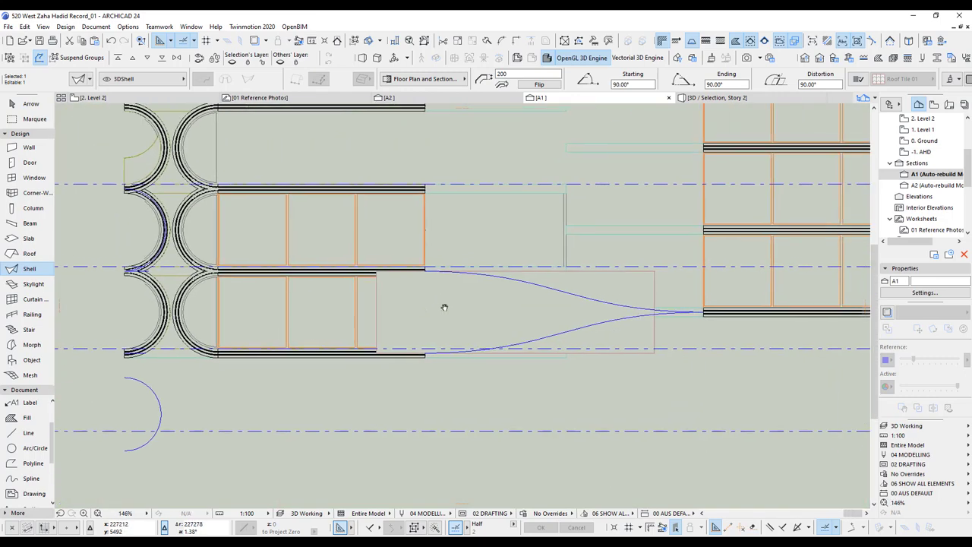
{"action": "key", "text": "Escape"}
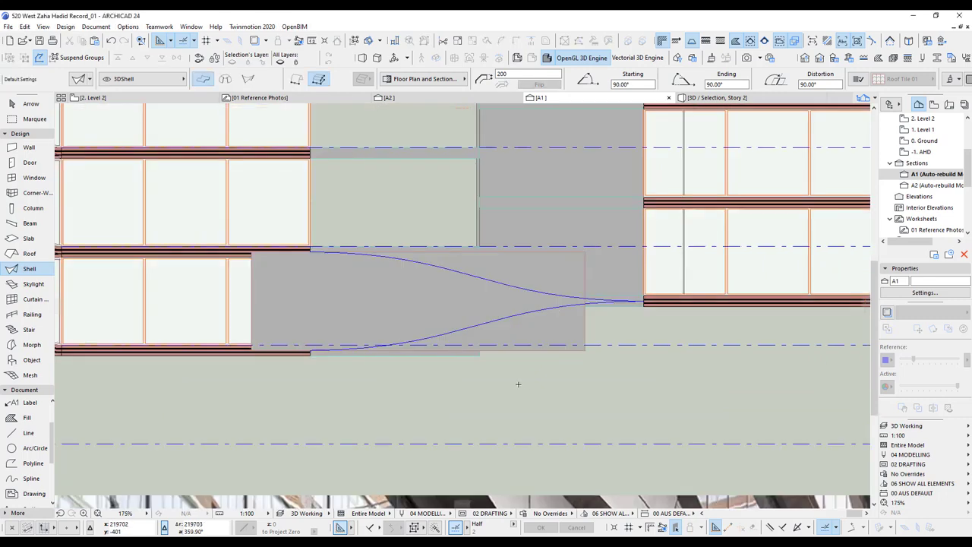
Step: Shift the shell sideways so its far edge meets the splines' meeting point at the neighbouring wing's slab end
{"action": "scroll", "coordinate": [517, 384], "scroll_direction": "up", "scroll_amount": 4}
{"action": "left_click", "coordinate": [505, 344]}
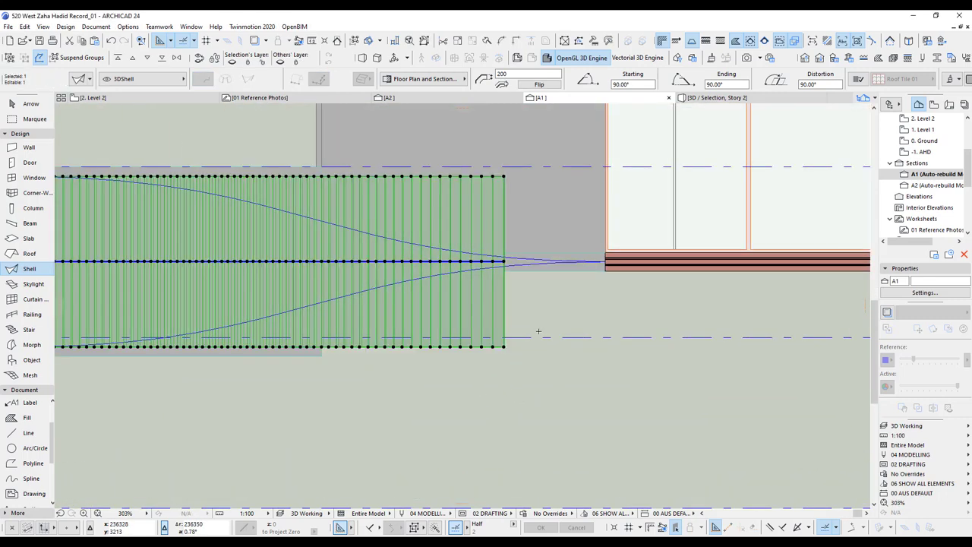
{"action": "key", "text": "ctrl+d"}
{"action": "left_click", "coordinate": [504, 262]}
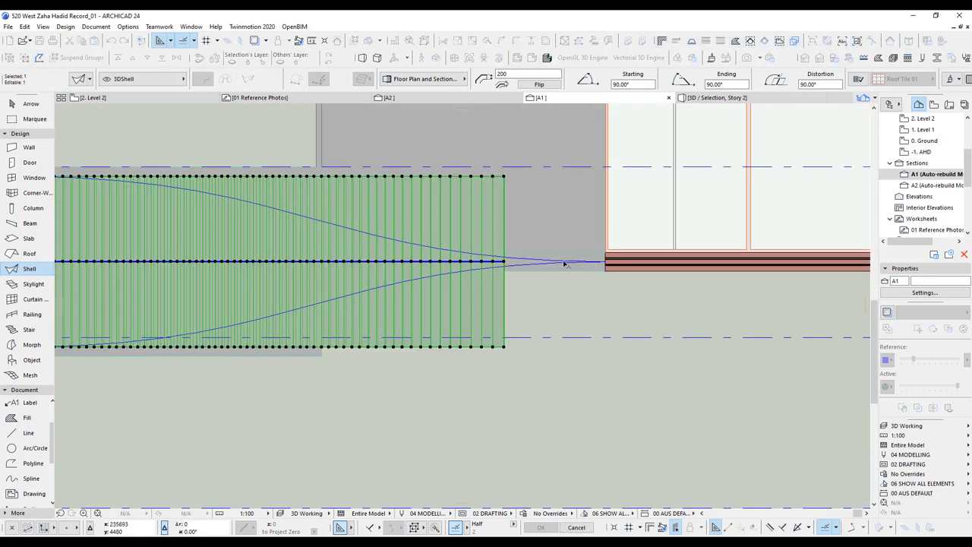
{"action": "left_click", "coordinate": [604, 263]}
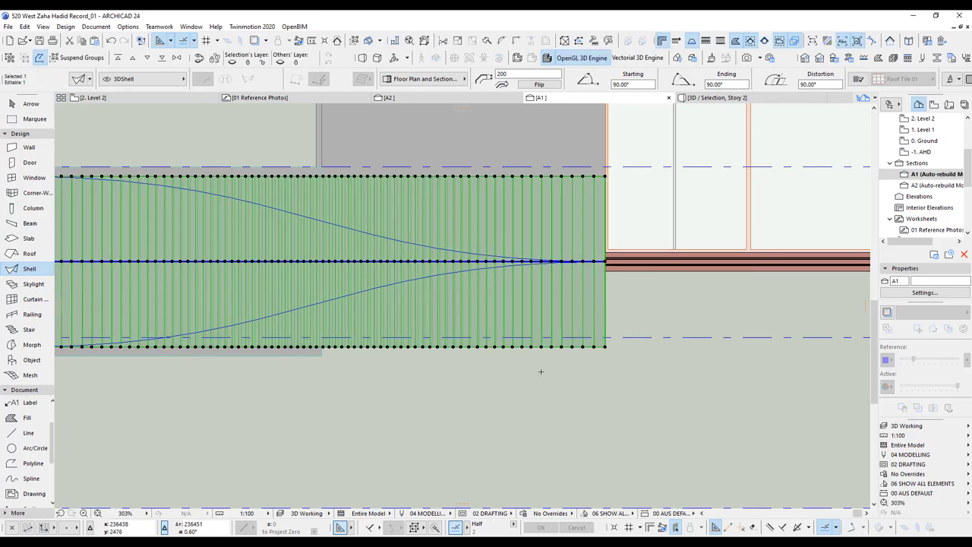
{"action": "scroll", "coordinate": [542, 371], "scroll_direction": "down", "scroll_amount": 4}
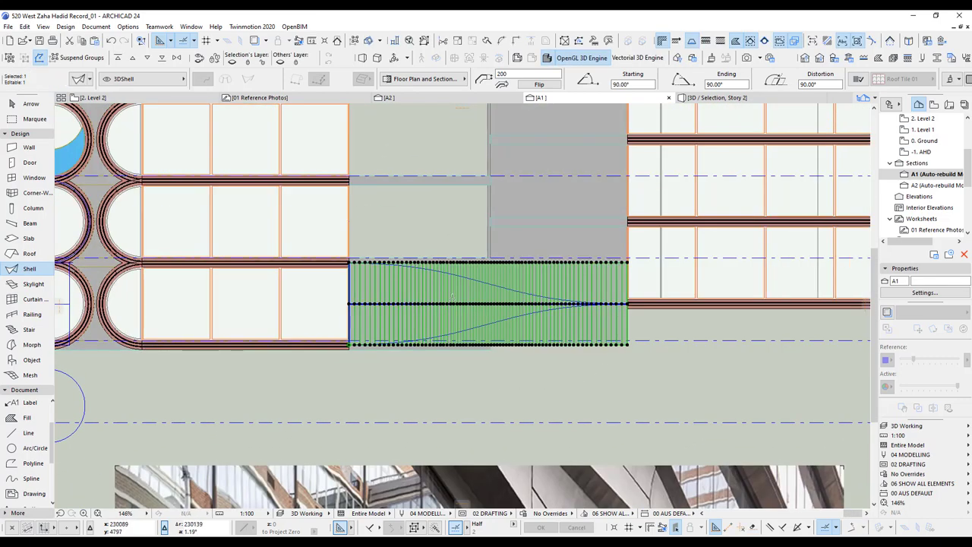
{"action": "scroll", "coordinate": [467, 295], "scroll_direction": "up", "scroll_amount": 2}
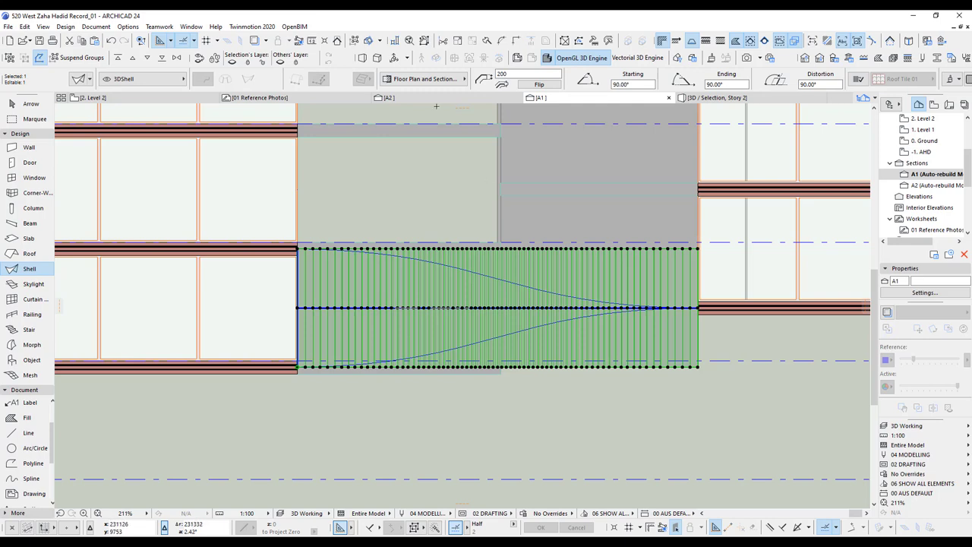
{"action": "right_click", "coordinate": [494, 297]}
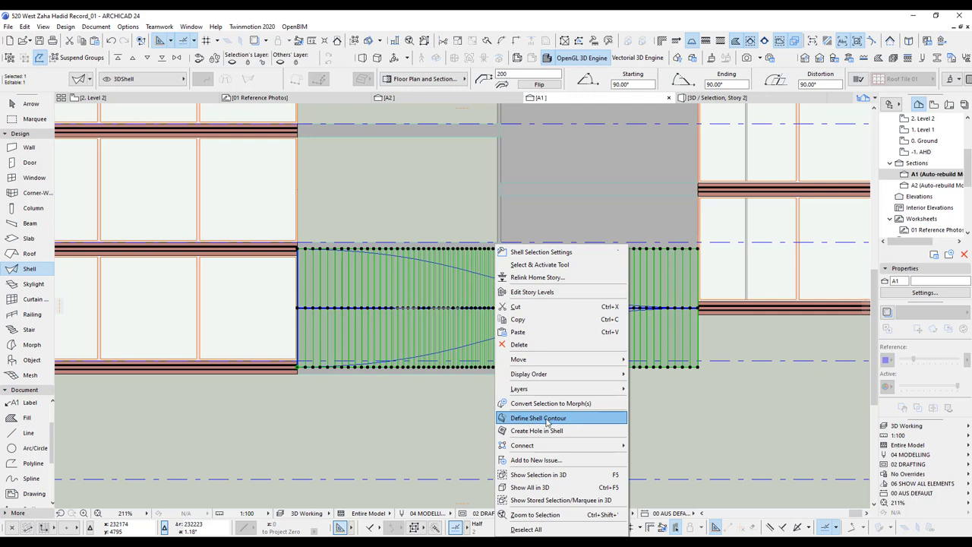
{"action": "left_click", "coordinate": [607, 430]}
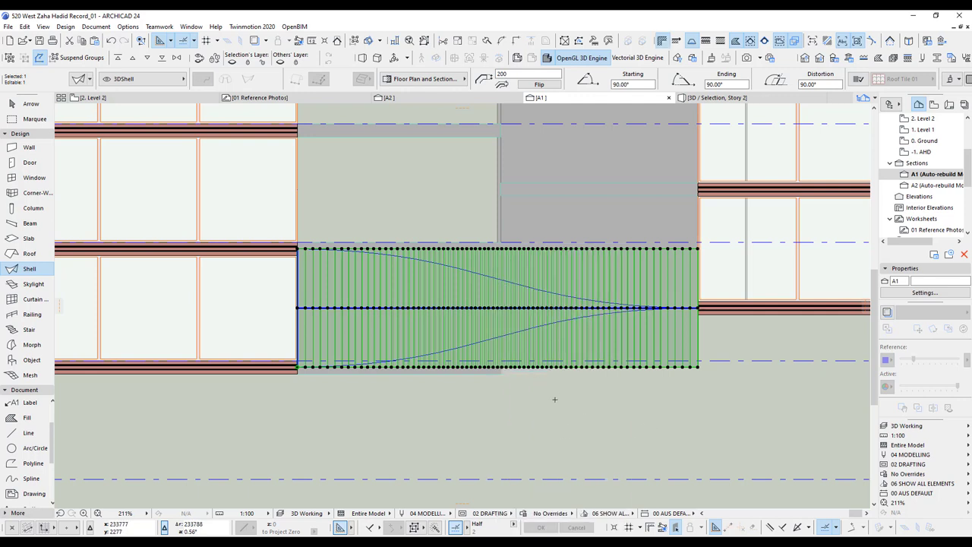
{"action": "scroll", "coordinate": [308, 325], "scroll_direction": "up", "scroll_amount": 3}
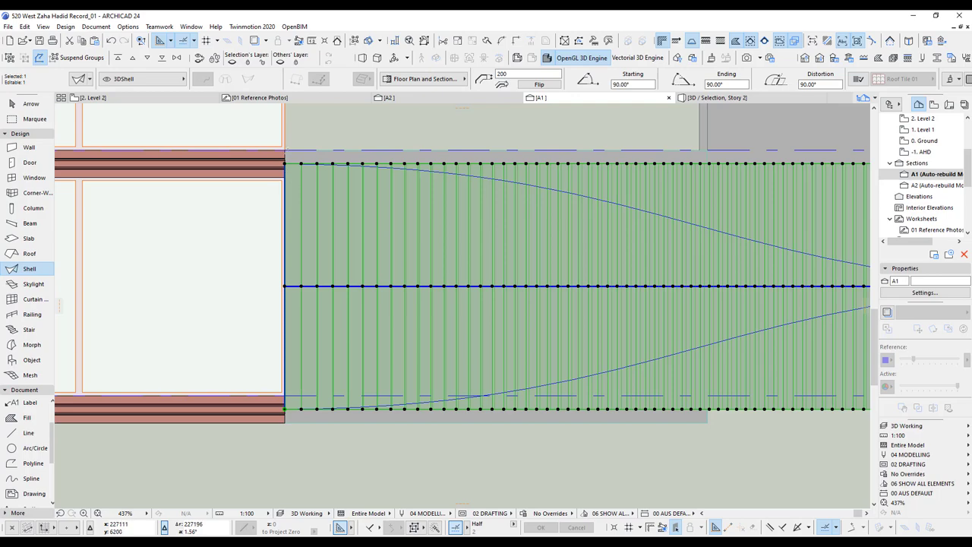
{"action": "scroll", "coordinate": [389, 349], "scroll_direction": "down", "scroll_amount": 5}
{"action": "middle_click_drag", "start_coordinate": [490, 366], "coordinate": [496, 272]}
{"action": "scroll", "coordinate": [524, 217], "scroll_direction": "up", "scroll_amount": 5}
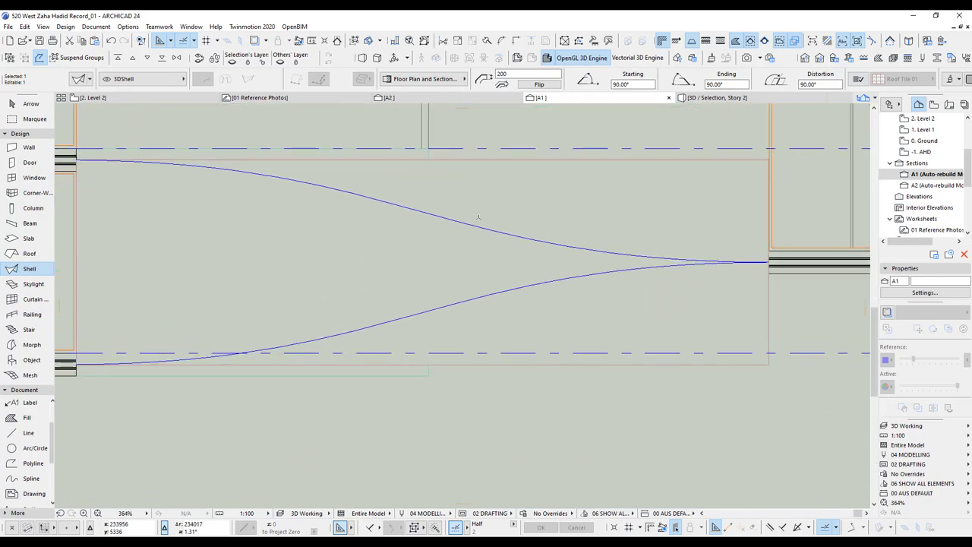
Step: Move the shell together with both splines straight down from the building onto the reference photo
{"action": "key", "text": "ctrl+a"}
{"action": "scroll", "coordinate": [467, 228], "scroll_direction": "up", "scroll_amount": 6}
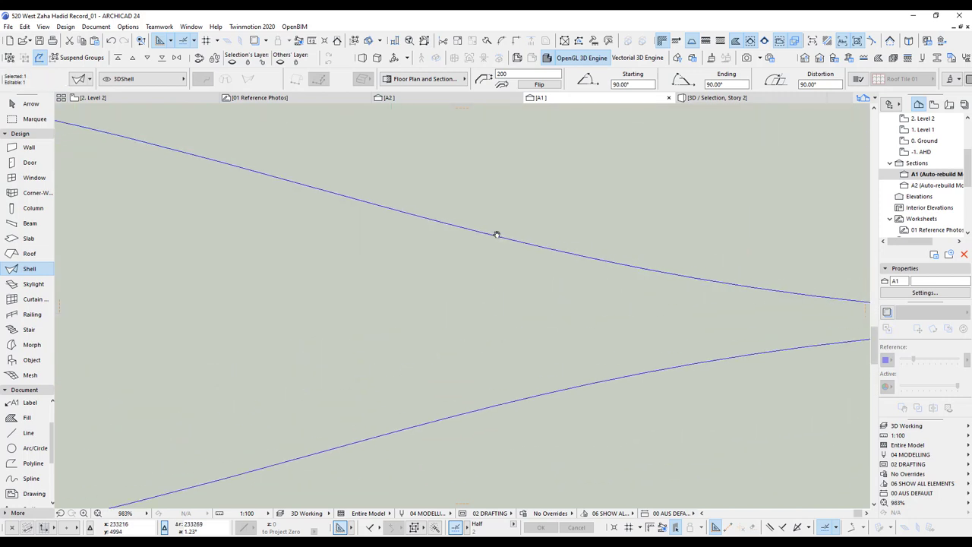
{"action": "left_click", "coordinate": [483, 236], "text": "shift"}
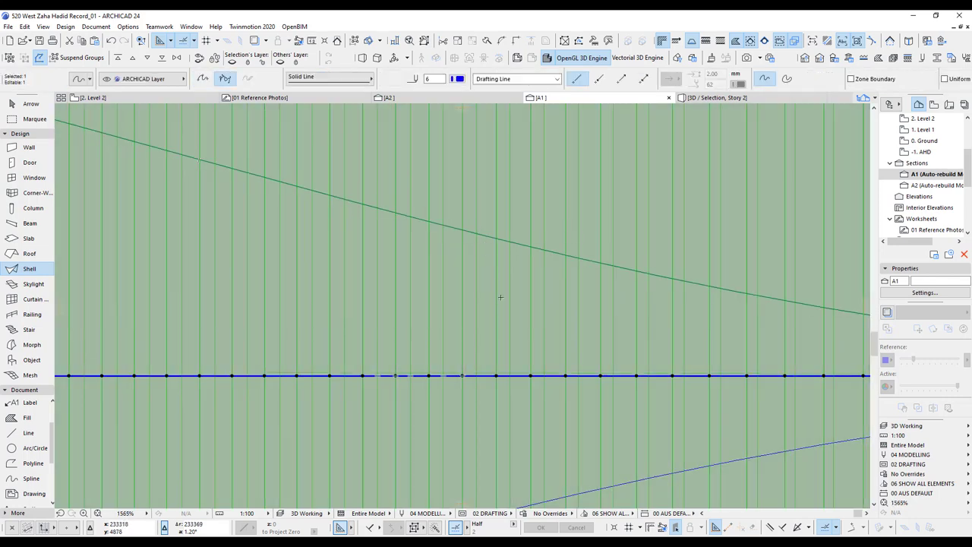
{"action": "scroll", "coordinate": [481, 265], "scroll_direction": "down", "scroll_amount": 4}
{"action": "scroll", "coordinate": [478, 407], "scroll_direction": "up", "scroll_amount": 3}
{"action": "left_click", "coordinate": [469, 401], "text": "shift"}
{"action": "scroll", "coordinate": [483, 250], "scroll_direction": "down", "scroll_amount": 4}
{"action": "scroll", "coordinate": [492, 271], "scroll_direction": "down", "scroll_amount": 4}
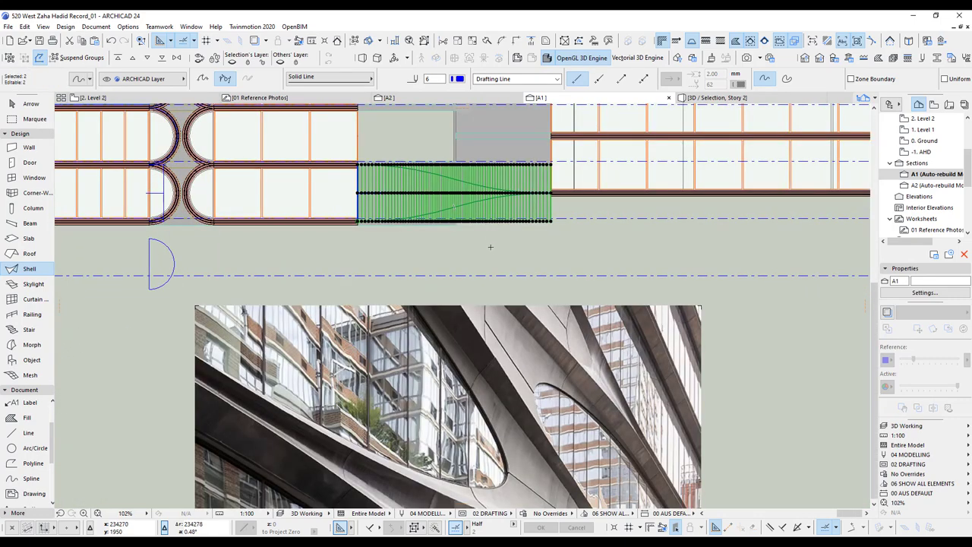
{"action": "key", "text": "ctrl+a"}
{"action": "key", "text": "ctrl+d"}
{"action": "left_click", "coordinate": [471, 211]}
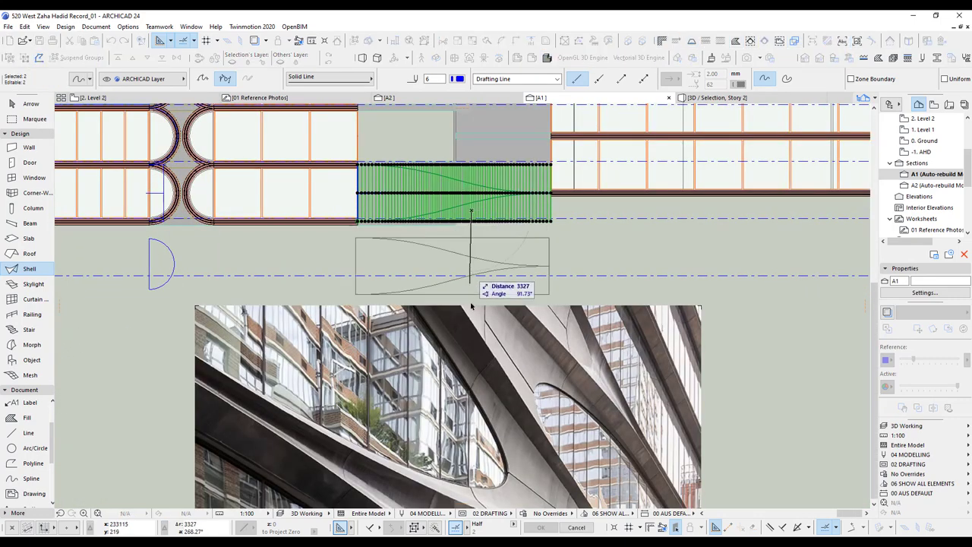
{"action": "left_click", "coordinate": [472, 356]}
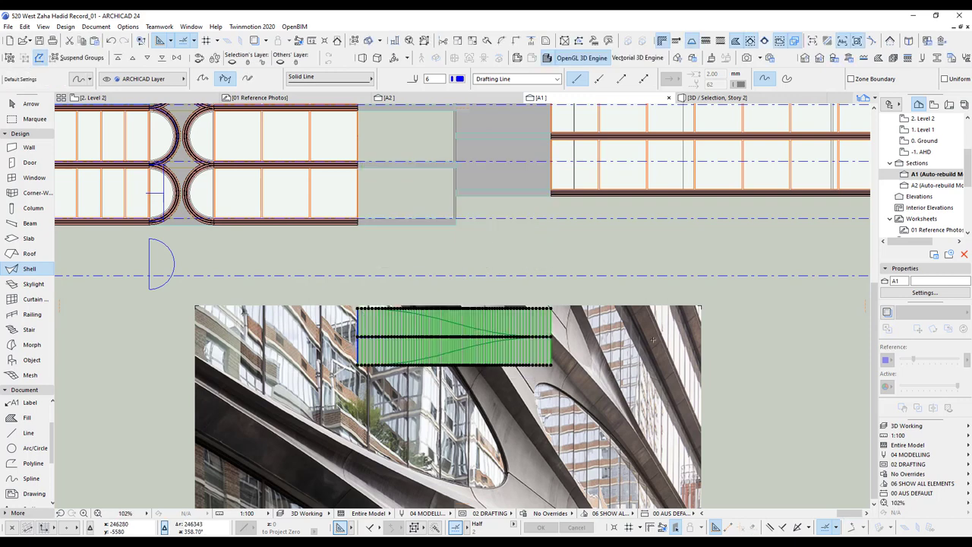
Step: Move the reference photo downward, clear of the shell and splines
{"action": "left_click", "coordinate": [655, 345]}
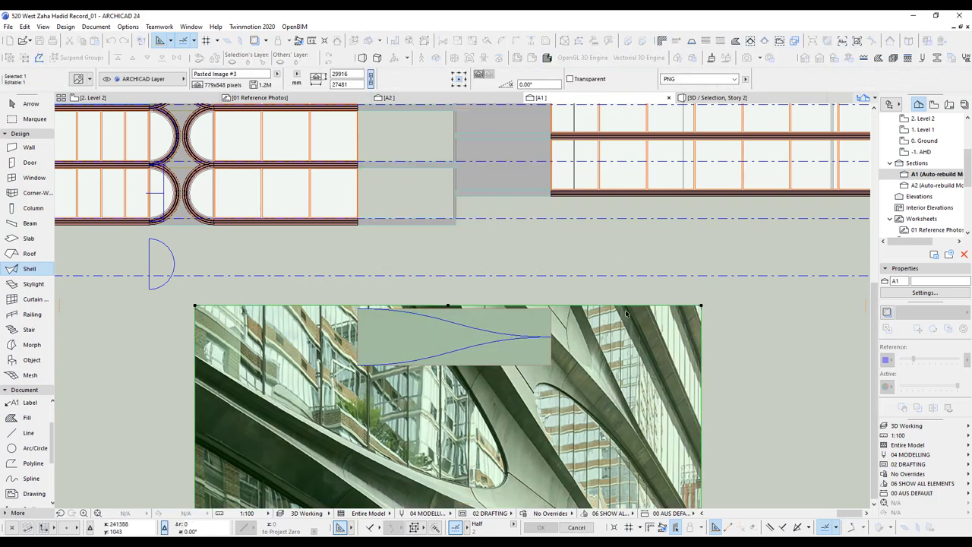
{"action": "left_click", "coordinate": [630, 367]}
{"action": "key", "text": "Escape"}
Step: Close the wide end of the spline outline with a vertical line joining the starts of both splines
{"action": "scroll", "coordinate": [513, 380], "scroll_direction": "up", "scroll_amount": 1}
{"action": "scroll", "coordinate": [513, 381], "scroll_direction": "up", "scroll_amount": 2}
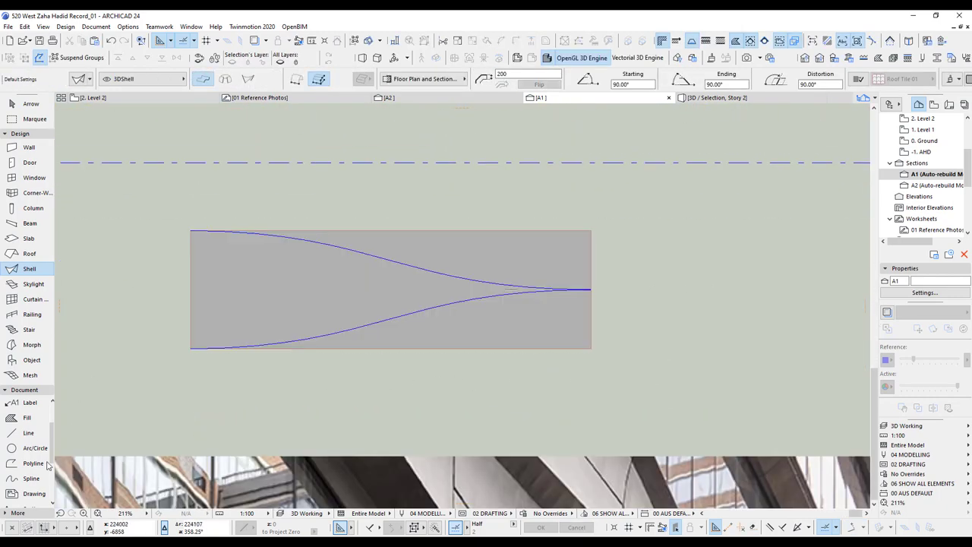
{"action": "left_click", "coordinate": [24, 432]}
{"action": "scroll", "coordinate": [176, 332], "scroll_direction": "up", "scroll_amount": 4}
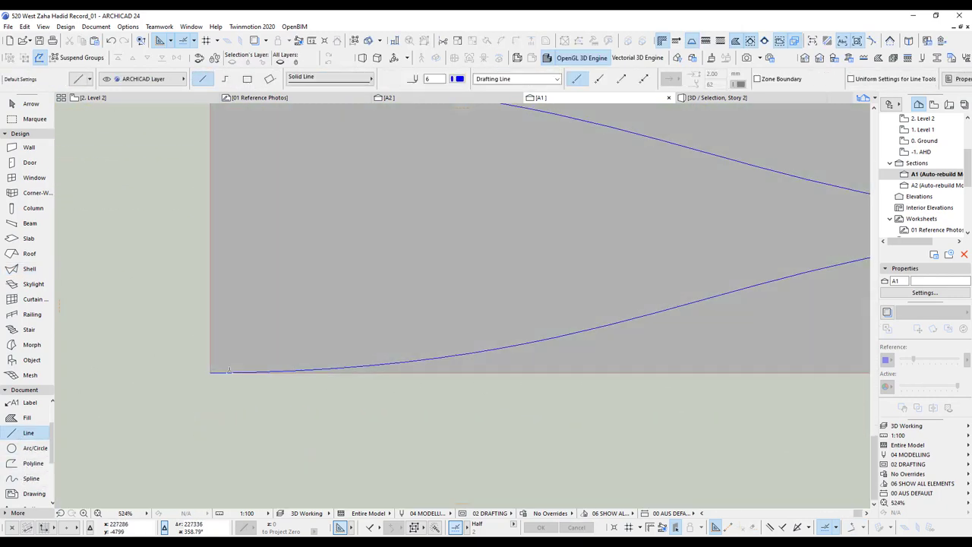
{"action": "left_click", "coordinate": [211, 371]}
{"action": "scroll", "coordinate": [315, 337], "scroll_direction": "down", "scroll_amount": 4}
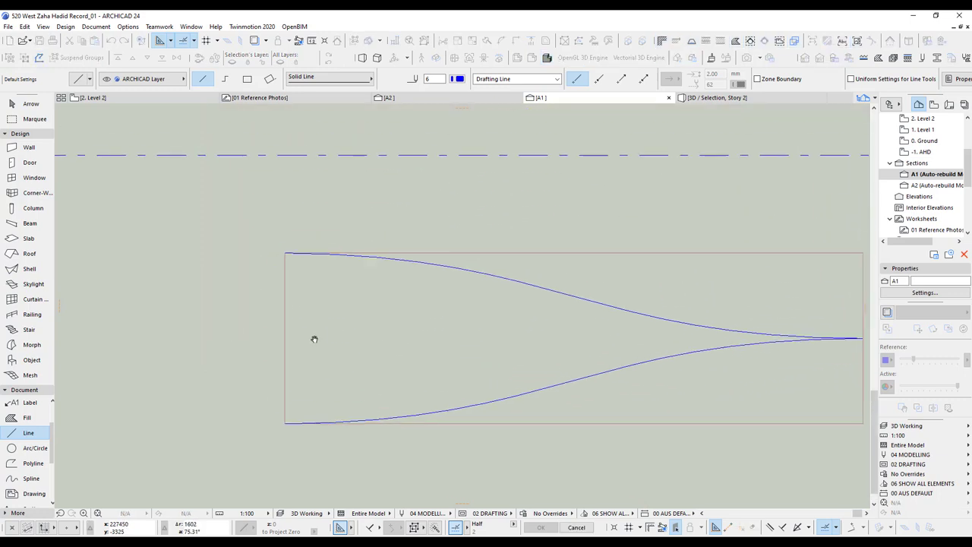
{"action": "left_click", "coordinate": [291, 253]}
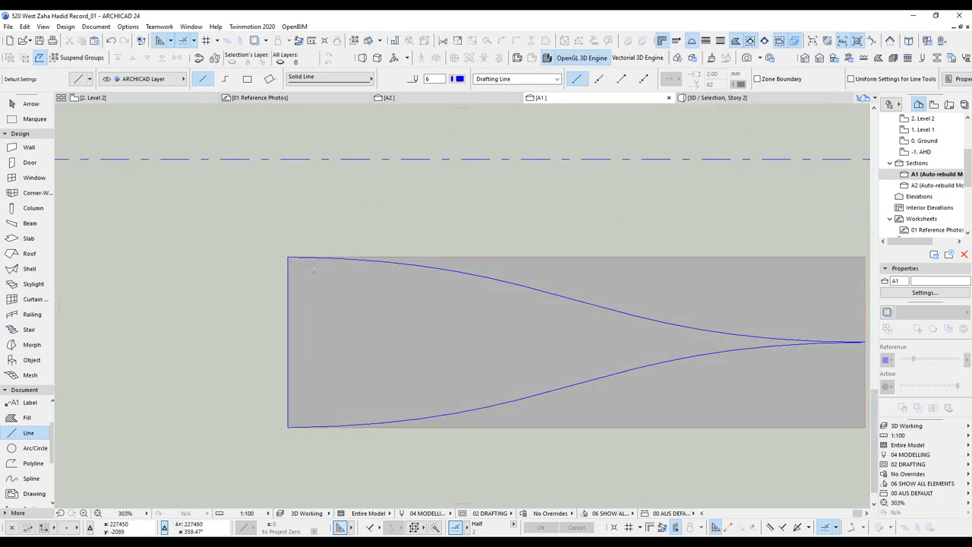
{"action": "middle_click_drag", "start_coordinate": [532, 315], "coordinate": [461, 302]}
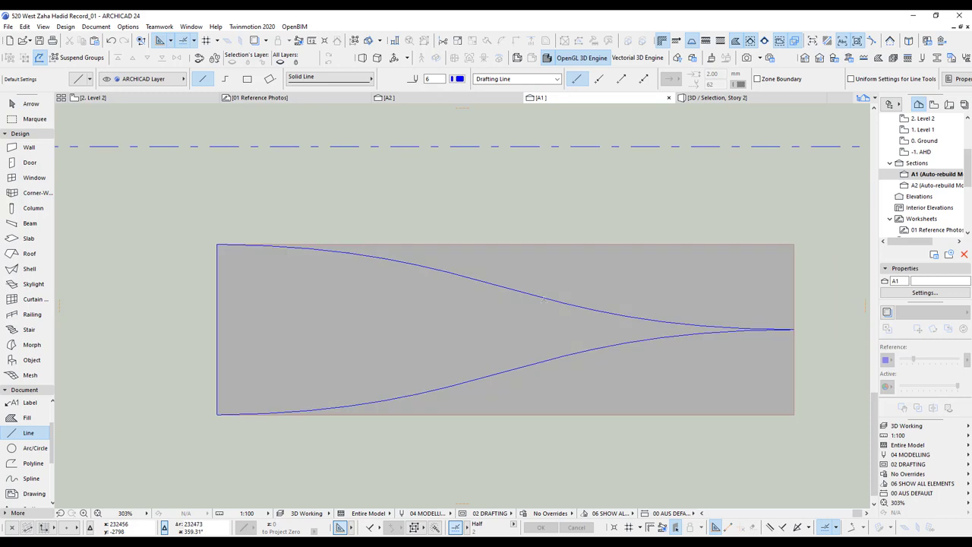
{"action": "left_click", "coordinate": [641, 285], "text": "shift"}
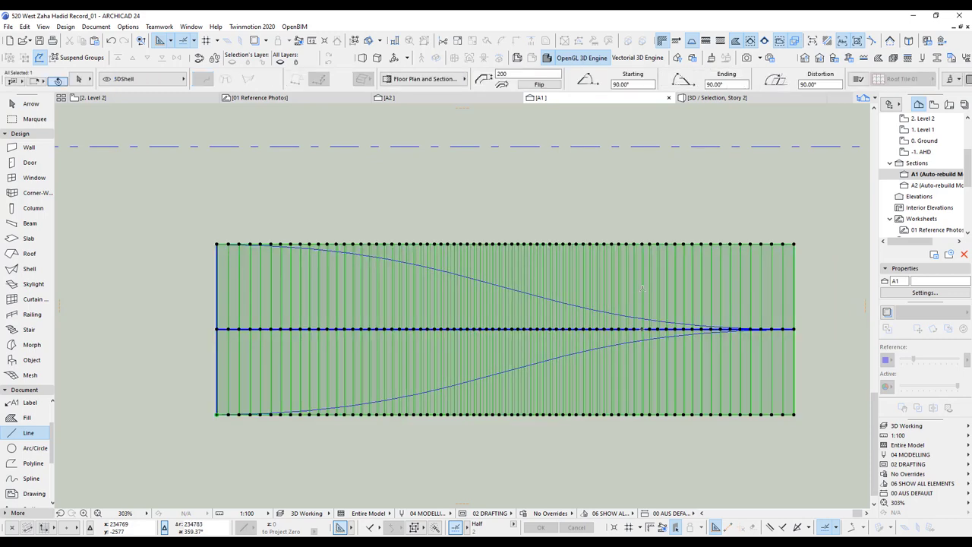
{"action": "right_click", "coordinate": [646, 287]}
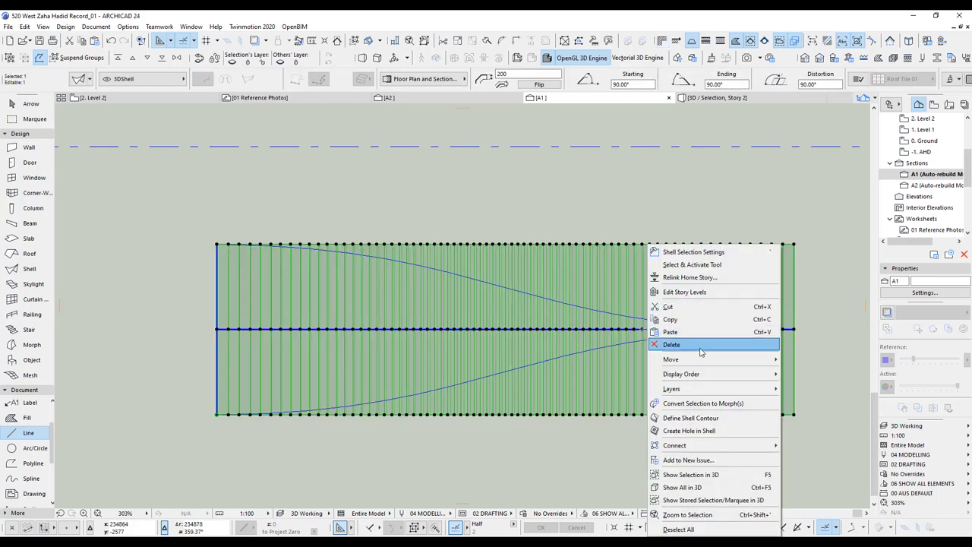
{"action": "mouse_move", "coordinate": [680, 391]}
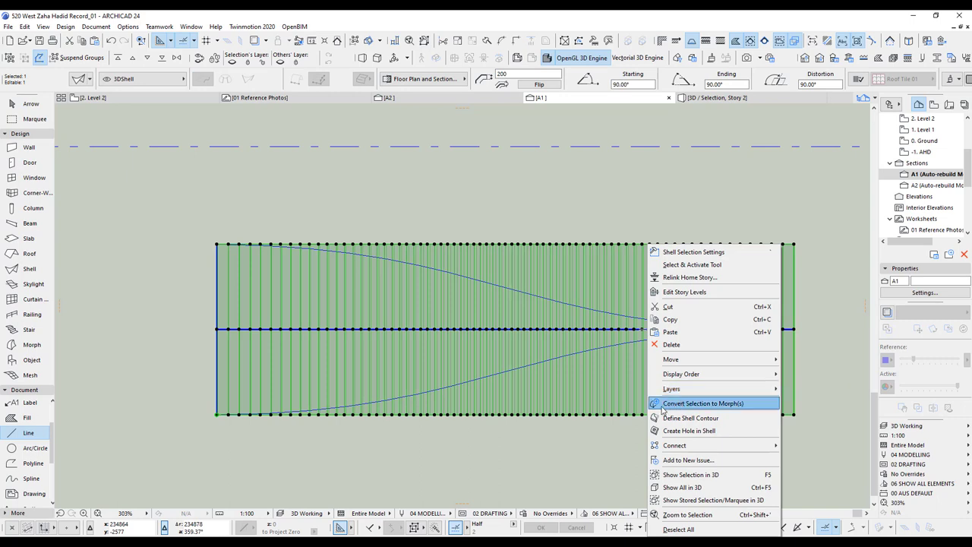
{"action": "left_click", "coordinate": [684, 419]}
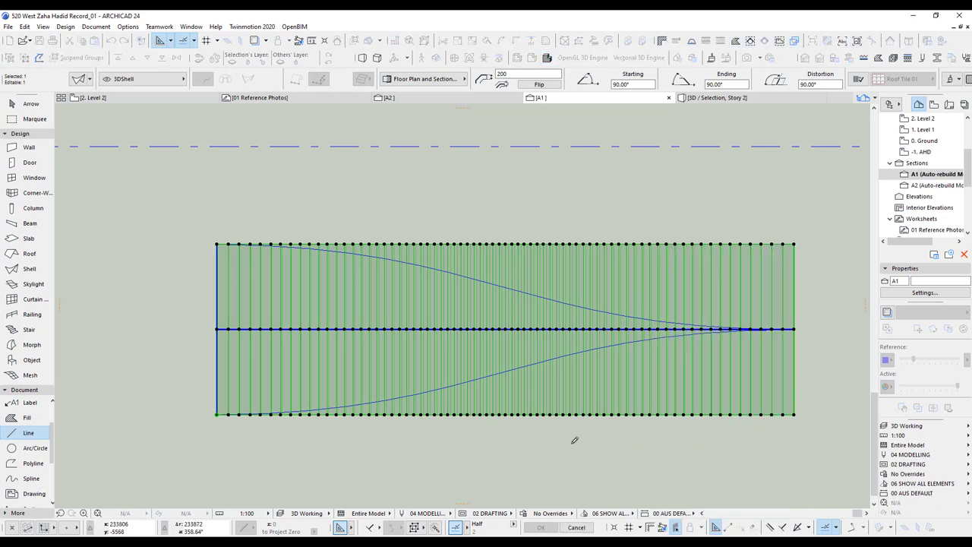
{"action": "scroll", "coordinate": [538, 395], "scroll_direction": "up", "scroll_amount": 4}
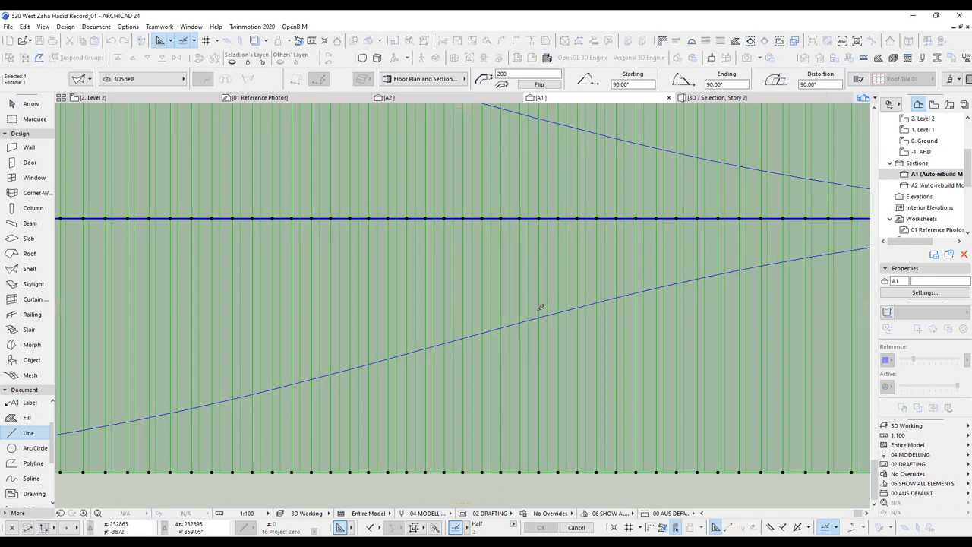
{"action": "left_click", "coordinate": [535, 317]}
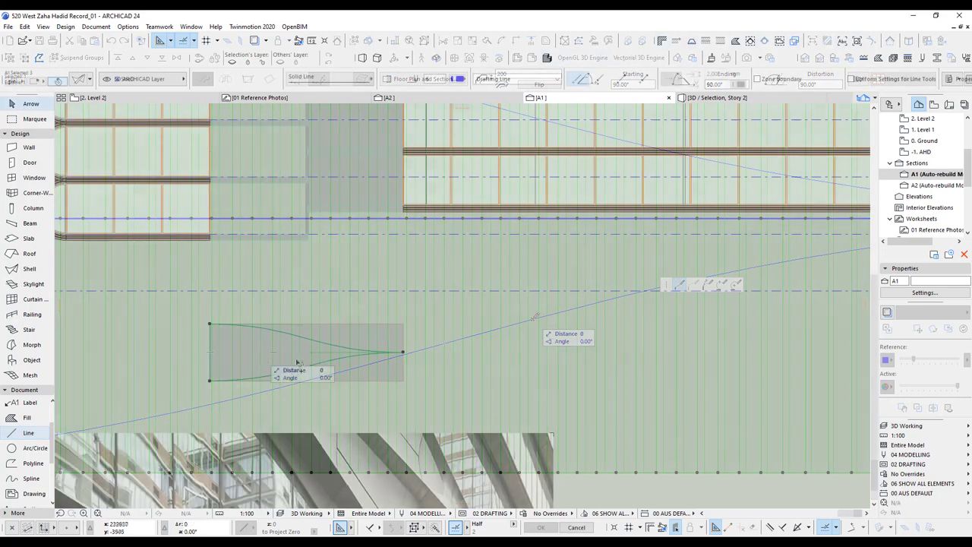
Step: Copy the closed spline outline beside the shell and create a 25% fill inside the copy
{"action": "left_click", "coordinate": [577, 357]}
{"action": "key", "text": "ctrl+z"}
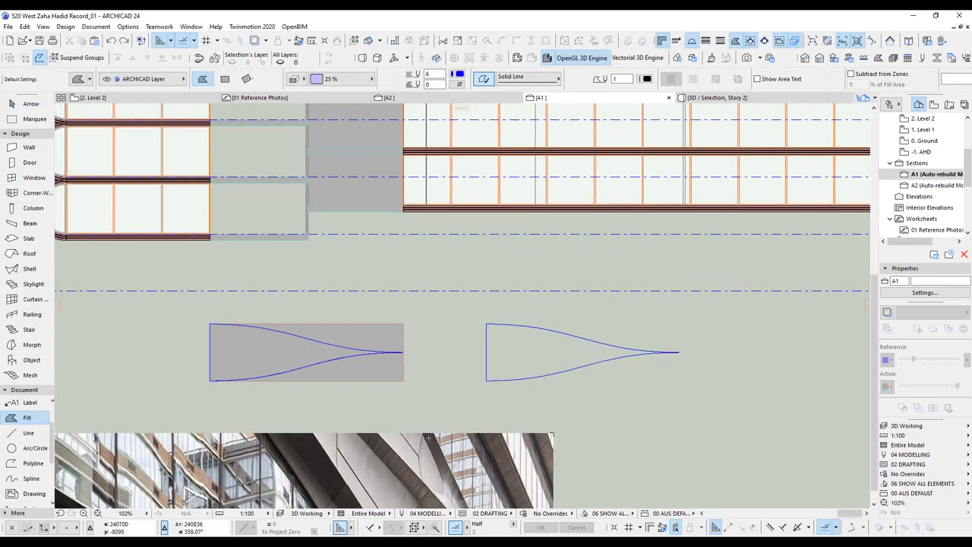
{"action": "left_click", "coordinate": [526, 354]}
{"action": "left_click", "coordinate": [545, 374], "text": "shift"}
Step: Move the fill from the copied outline onto the shell, matching its lower wide-end corner to the shell's lower corner
{"action": "scroll", "coordinate": [475, 414], "scroll_direction": "up", "scroll_amount": 3}
{"action": "middle_click_drag", "start_coordinate": [474, 413], "coordinate": [610, 410]}
{"action": "key", "text": "ctrl+d"}
{"action": "left_click", "coordinate": [629, 353]}
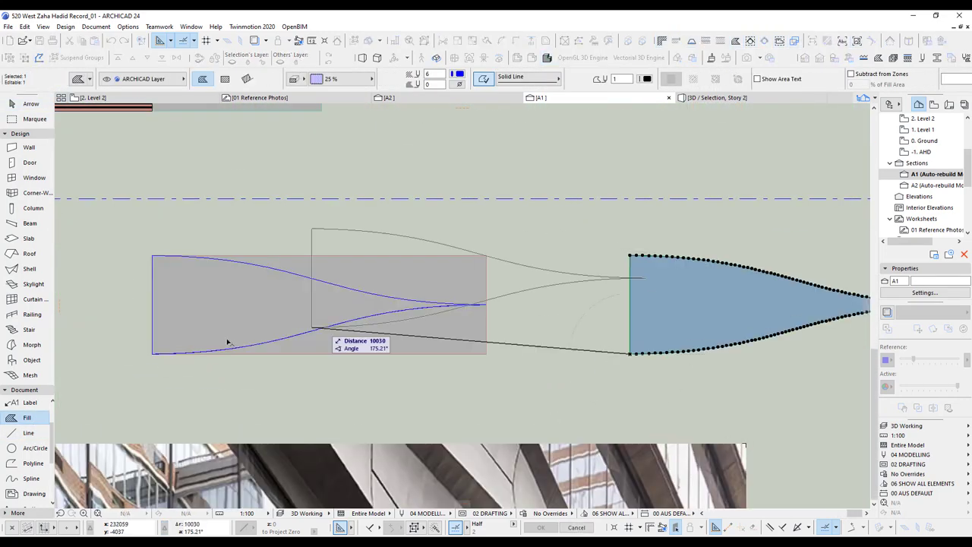
{"action": "left_click", "coordinate": [152, 353]}
{"action": "middle_click_drag", "start_coordinate": [311, 382], "coordinate": [398, 383]}
{"action": "key", "text": "Escape"}
{"action": "right_click", "coordinate": [596, 245]}
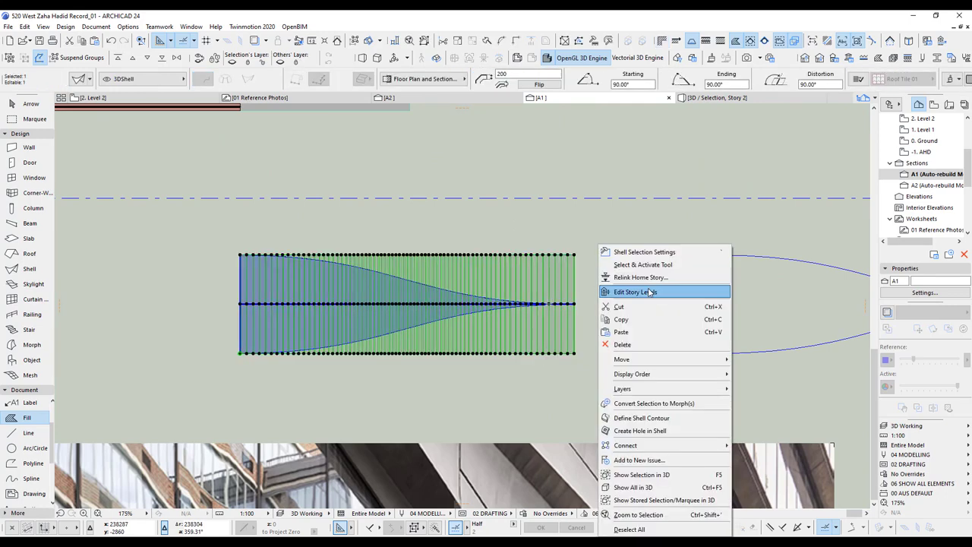
{"action": "left_click", "coordinate": [630, 418]}
{"action": "left_click", "coordinate": [439, 284]}
{"action": "key", "text": "Escape"}
{"action": "scroll", "coordinate": [516, 325], "scroll_direction": "down", "scroll_amount": 6}
{"action": "key", "text": "Escape"}
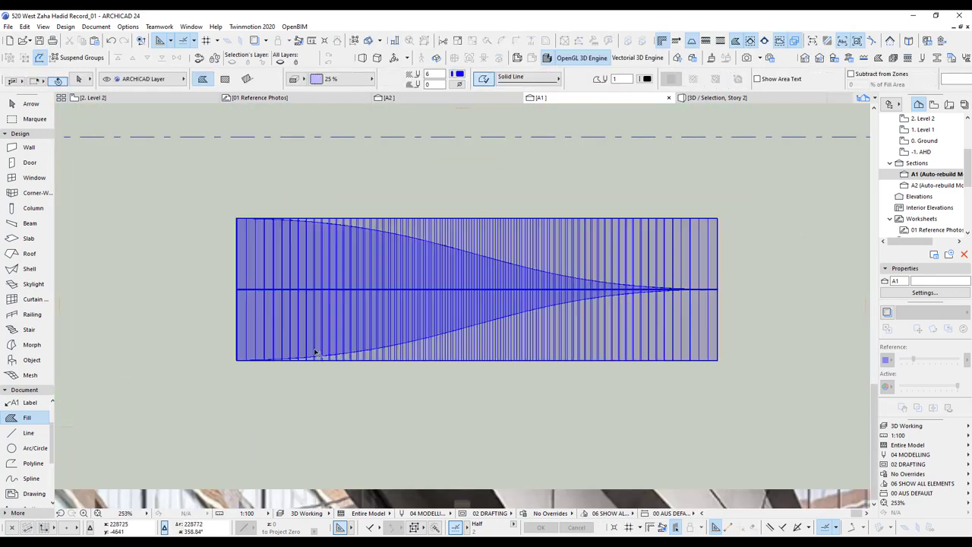
Step: Bring the tapering fill in front of the shell and define the shell's contour from the fill's outline
{"action": "left_click", "coordinate": [325, 352]}
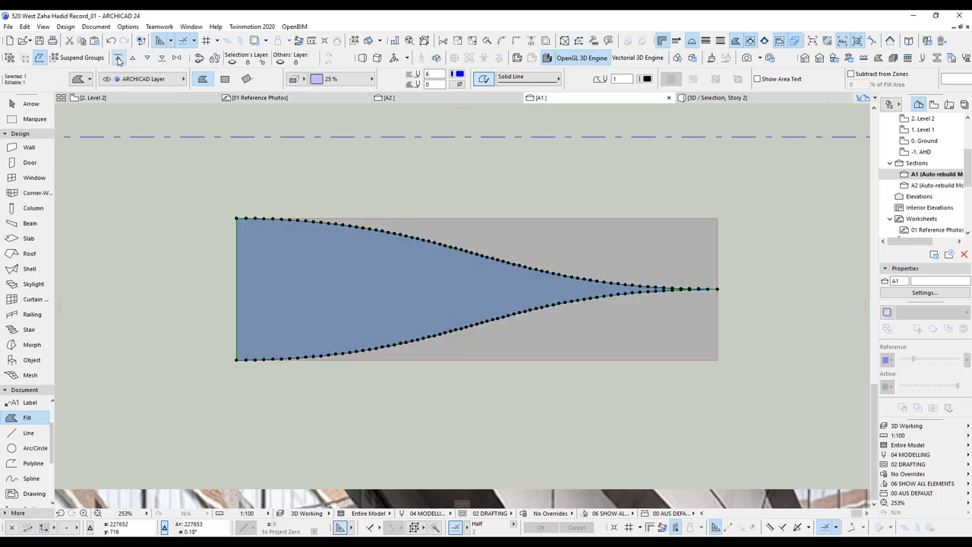
{"action": "left_click", "coordinate": [197, 227]}
{"action": "left_click", "coordinate": [666, 336]}
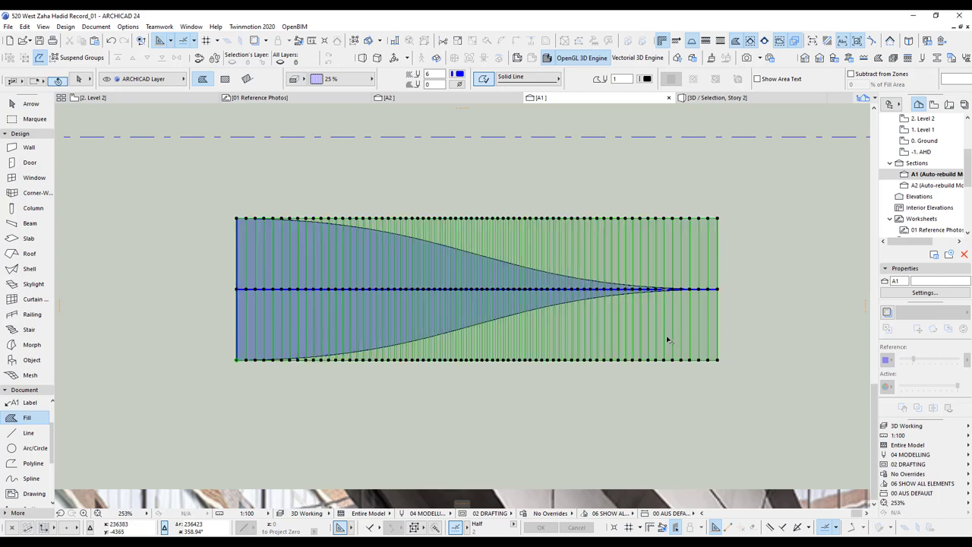
{"action": "right_click", "coordinate": [755, 319]}
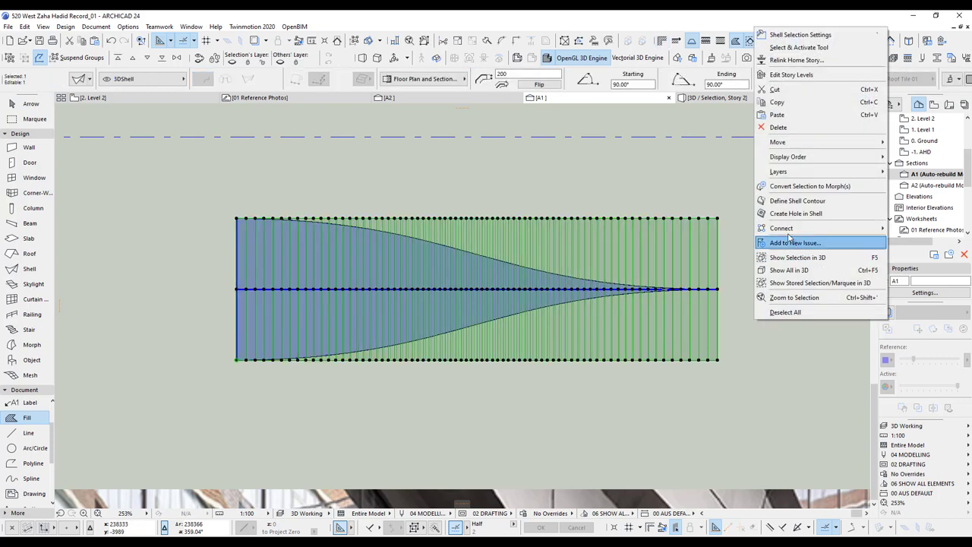
{"action": "left_click", "coordinate": [784, 202]}
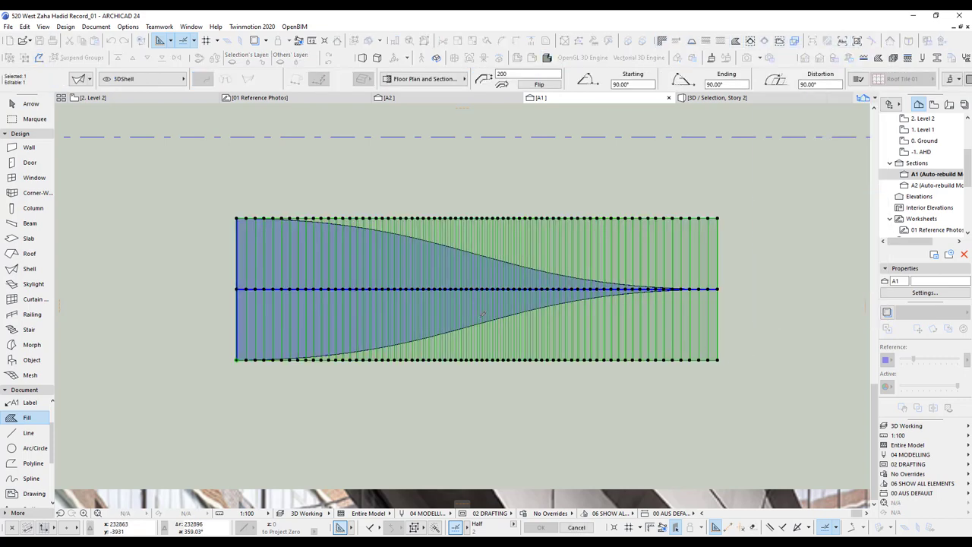
{"action": "scroll", "coordinate": [486, 334], "scroll_direction": "up", "scroll_amount": 5}
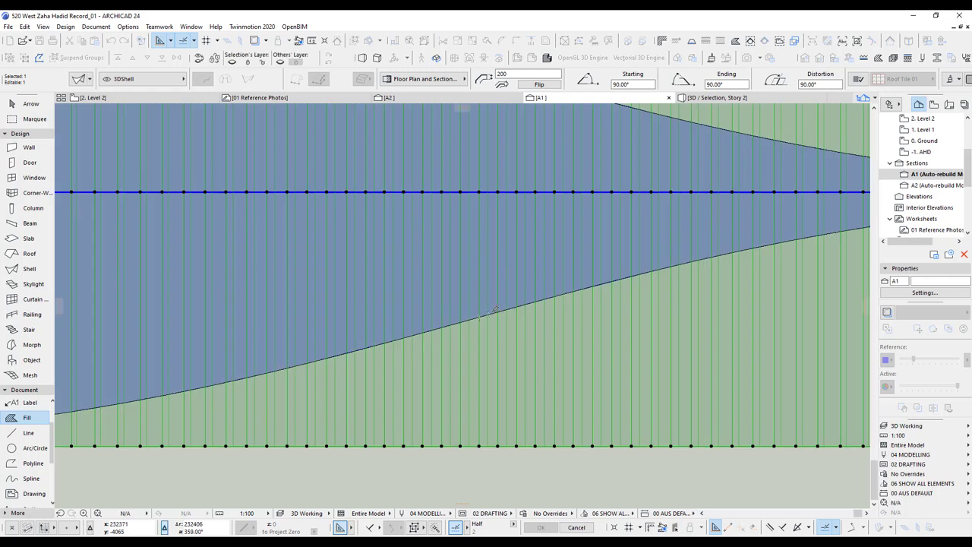
{"action": "scroll", "coordinate": [525, 385], "scroll_direction": "down", "scroll_amount": 6}
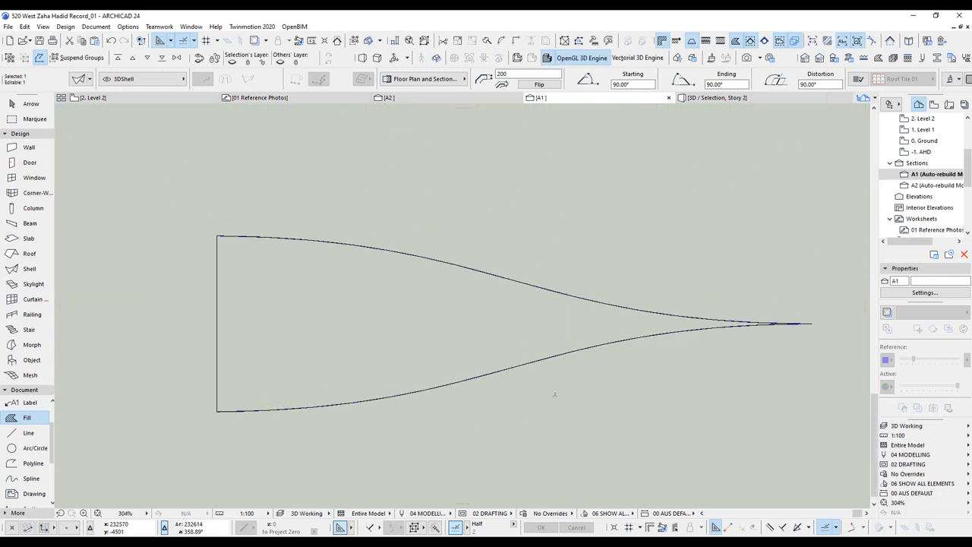
Step: Inspect the trimmed shell on its own in 3D and look at the spline layout on the Level 2 plan
{"action": "key", "text": "F3"}
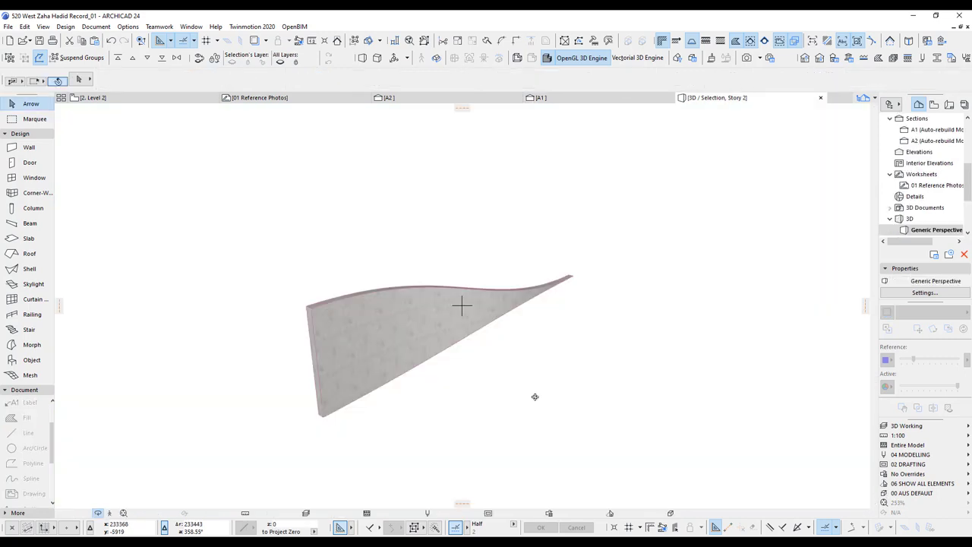
{"action": "left_click_drag", "start_coordinate": [407, 321], "coordinate": [596, 305]}
{"action": "middle_click_drag", "start_coordinate": [594, 304], "coordinate": [361, 306], "text": "shift"}
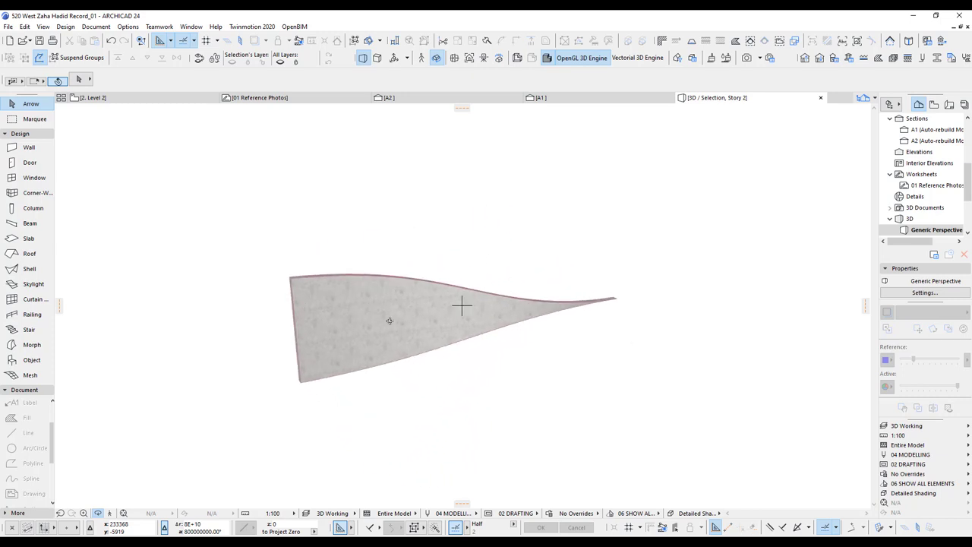
{"action": "key", "text": "F2"}
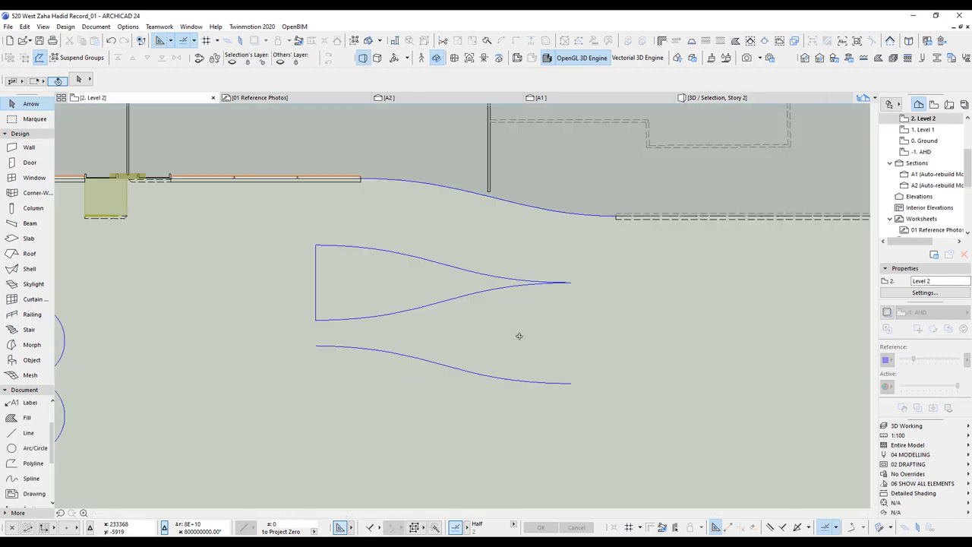
{"action": "scroll", "coordinate": [498, 329], "scroll_direction": "down", "scroll_amount": 3}
{"action": "middle_click_drag", "start_coordinate": [537, 336], "coordinate": [479, 304]}
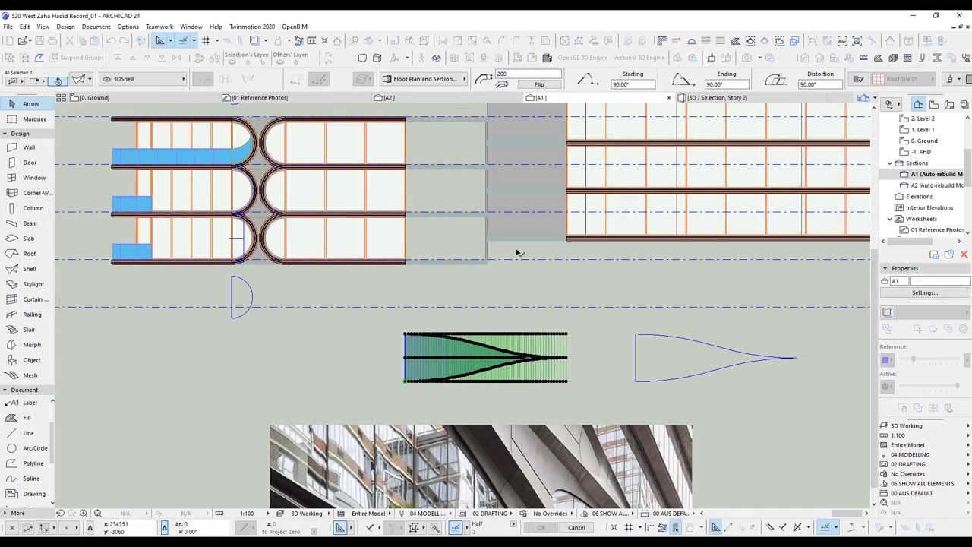
Step: Move the trimmed shell up onto the building in section A1, aligning its upper wide-end corner with the middle of the slab edge
{"action": "left_click", "coordinate": [518, 211]}
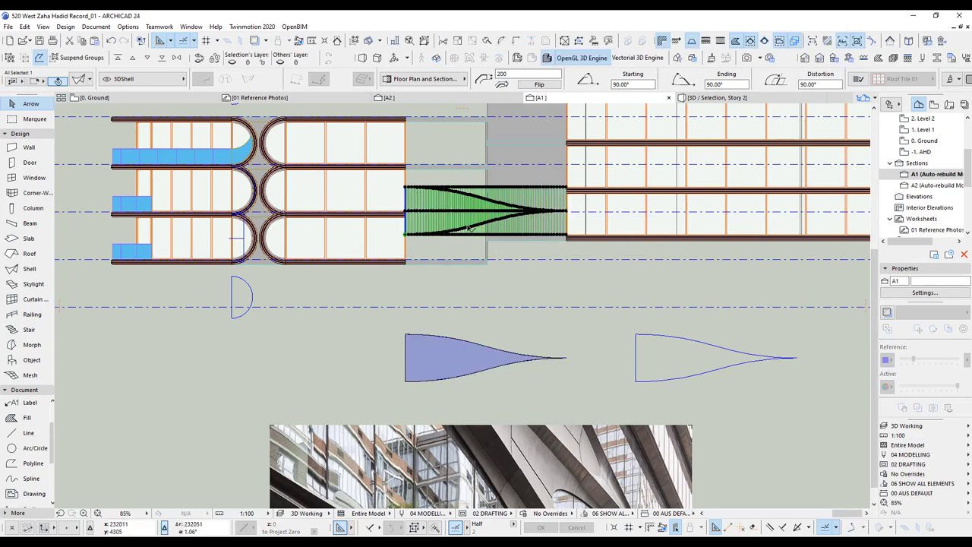
{"action": "scroll", "coordinate": [468, 230], "scroll_direction": "up", "scroll_amount": 3}
{"action": "scroll", "coordinate": [502, 296], "scroll_direction": "up", "scroll_amount": 3}
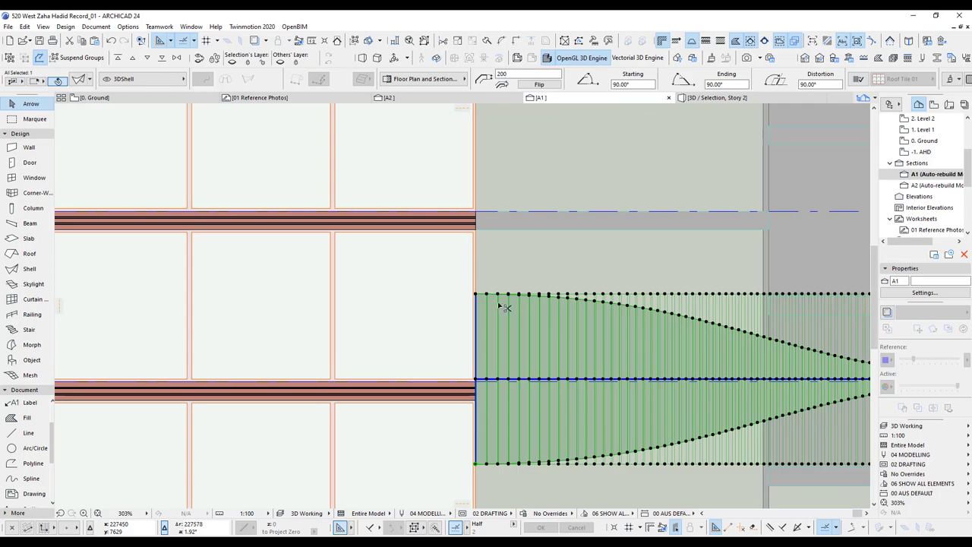
{"action": "key", "text": "ctrl+d"}
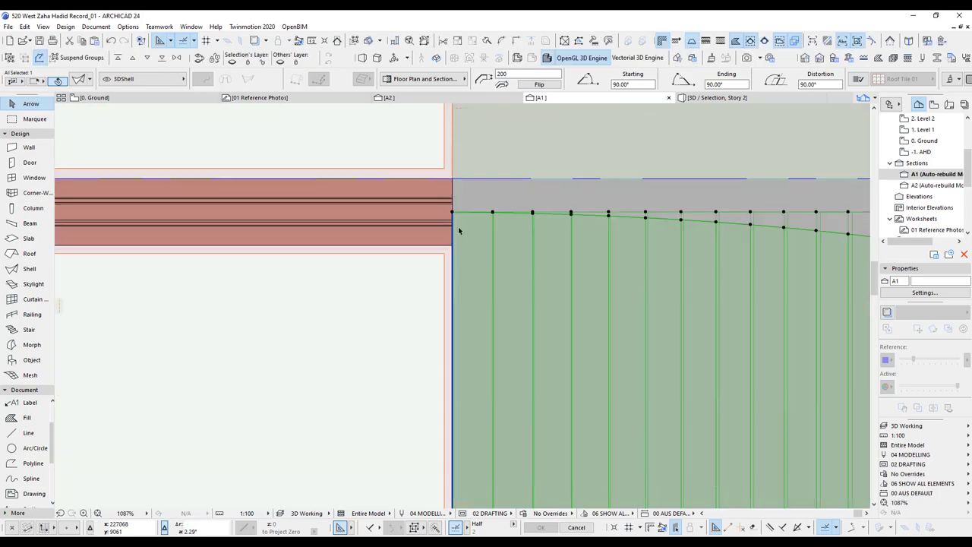
Step: Show the whole building in 3D and undo the shell's last move there
{"action": "key", "text": "F3"}
{"action": "scroll", "coordinate": [453, 318], "scroll_direction": "up", "scroll_amount": 5}
{"action": "scroll", "coordinate": [534, 228], "scroll_direction": "down", "scroll_amount": 5}
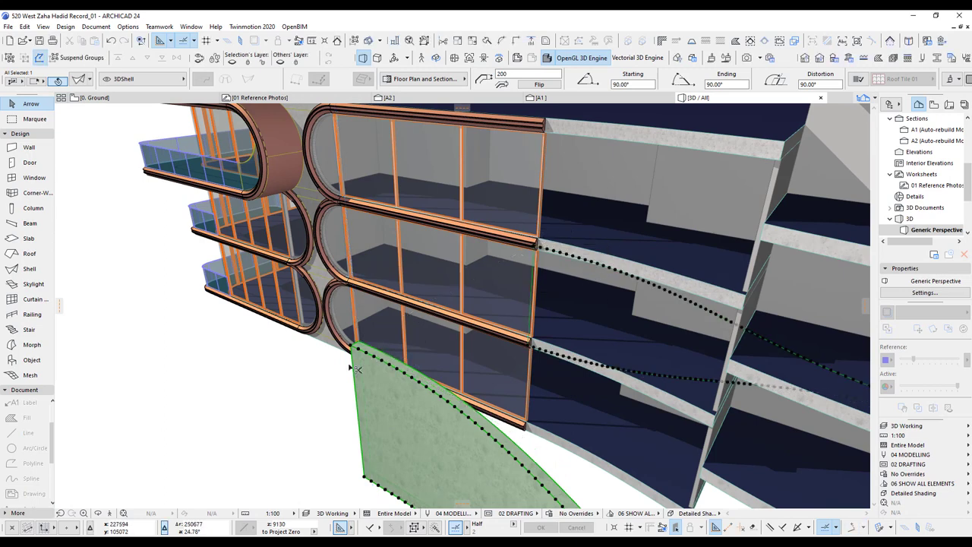
{"action": "key", "text": "ctrl+z"}
Step: Move the shell in 3D by its upper wide-end corner to the end of the glazed wing's slab edge
{"action": "left_click", "coordinate": [409, 428]}
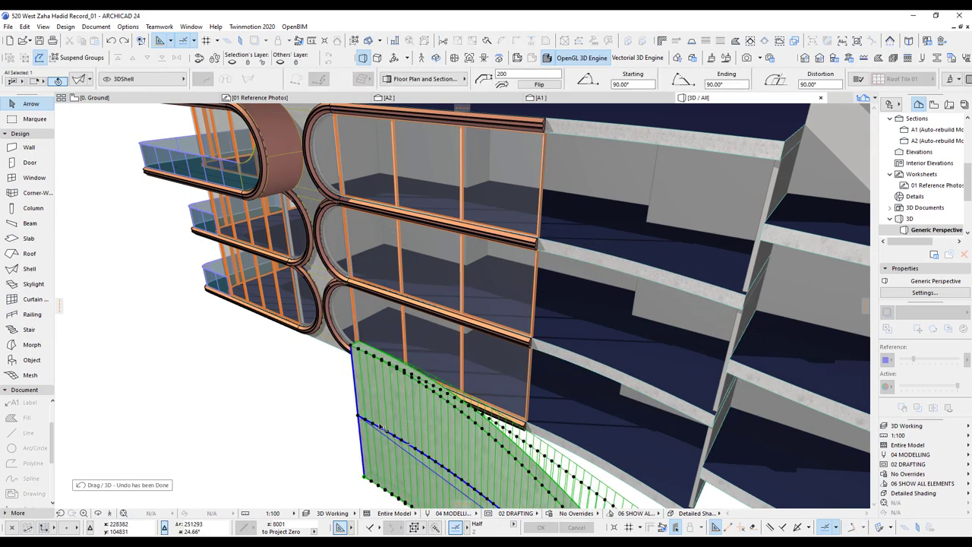
{"action": "middle_click_drag", "start_coordinate": [403, 428], "coordinate": [369, 404]}
{"action": "left_click", "coordinate": [368, 404]}
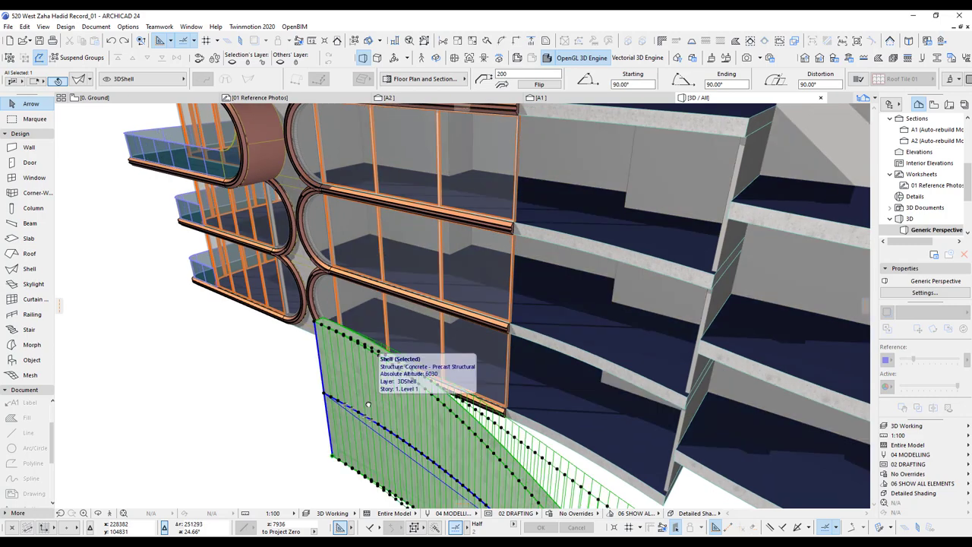
{"action": "key", "text": "ctrl+d"}
{"action": "left_click", "coordinate": [314, 321]}
{"action": "left_click", "coordinate": [511, 231]}
Step: Fine-tune the shell's position so its upper corner sits exactly on the end of the slab edge profile
{"action": "scroll", "coordinate": [511, 232], "scroll_direction": "up", "scroll_amount": 2}
{"action": "middle_click_drag", "start_coordinate": [513, 237], "coordinate": [269, 343]}
{"action": "scroll", "coordinate": [269, 342], "scroll_direction": "up", "scroll_amount": 3}
{"action": "key", "text": "ctrl+d"}
{"action": "left_click", "coordinate": [269, 341]}
{"action": "left_click", "coordinate": [313, 283]}
{"action": "scroll", "coordinate": [319, 286], "scroll_direction": "down", "scroll_amount": 5}
{"action": "key", "text": "Escape"}
{"action": "middle_click_drag", "start_coordinate": [455, 364], "coordinate": [610, 294], "text": "shift"}
{"action": "scroll", "coordinate": [465, 369], "scroll_direction": "down", "scroll_amount": 2}
{"action": "scroll", "coordinate": [412, 330], "scroll_direction": "up", "scroll_amount": 3}
{"action": "middle_click_drag", "start_coordinate": [527, 308], "coordinate": [388, 306], "text": "shift"}
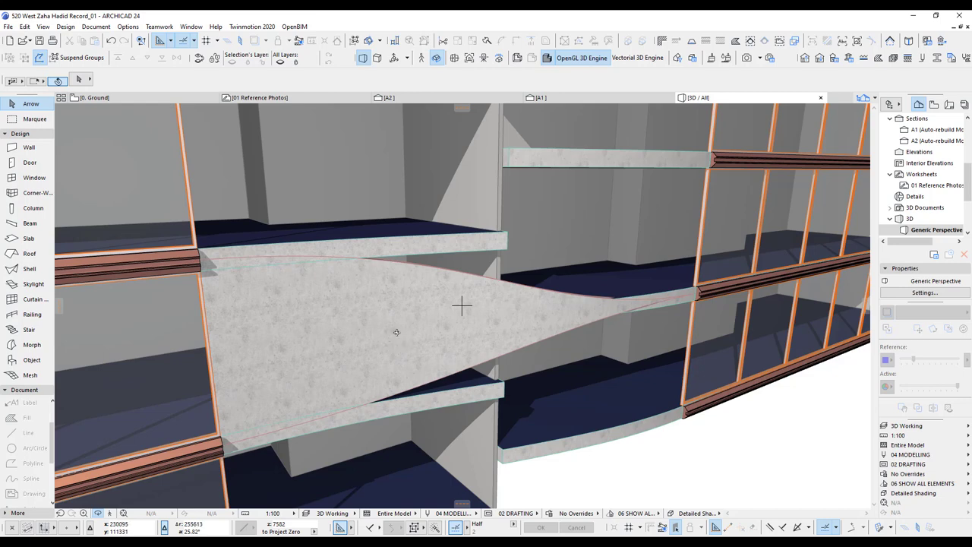
Step: Make the profile A_Zahid (6) available for railings as well and save it
{"action": "left_click", "coordinate": [938, 59]}
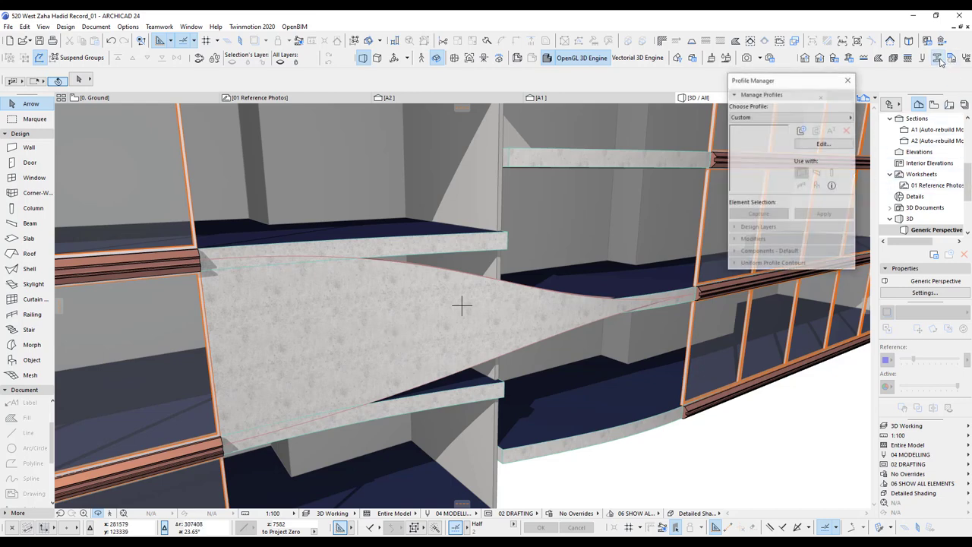
{"action": "left_click", "coordinate": [773, 118]}
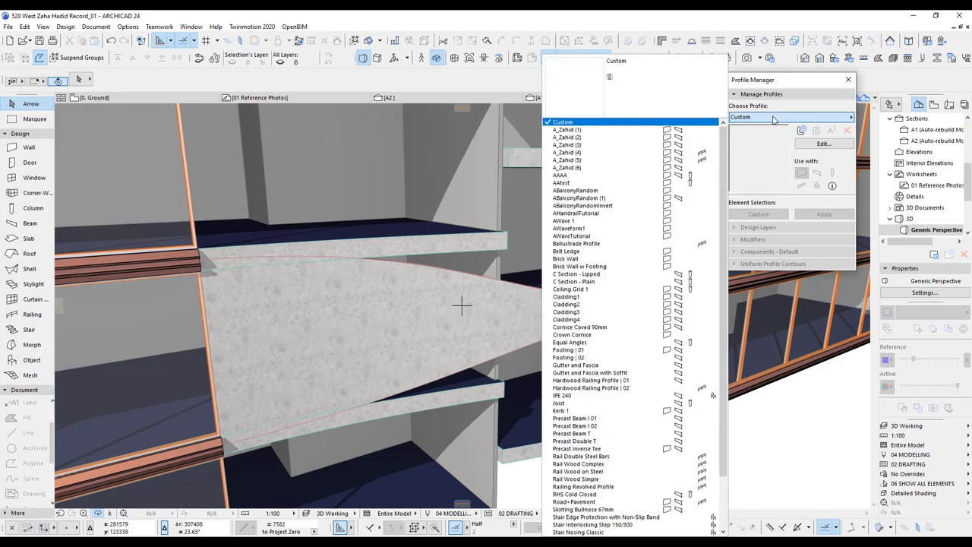
{"action": "left_click", "coordinate": [566, 167]}
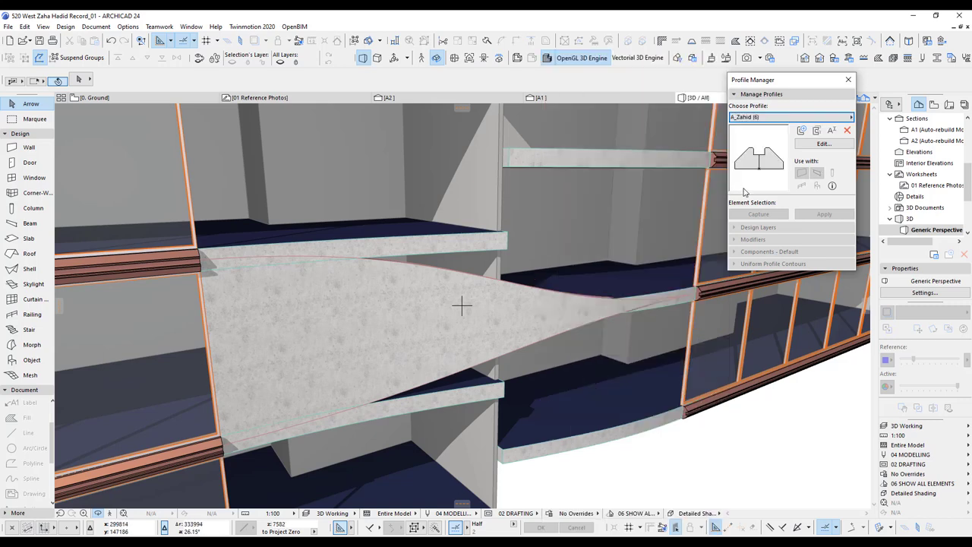
{"action": "left_click", "coordinate": [818, 144]}
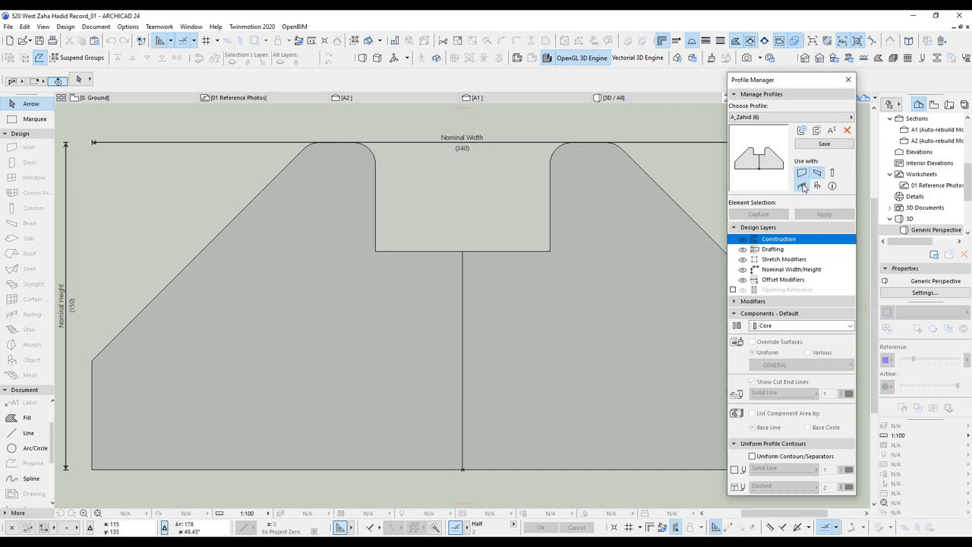
{"action": "left_click", "coordinate": [801, 186]}
{"action": "left_click", "coordinate": [822, 144]}
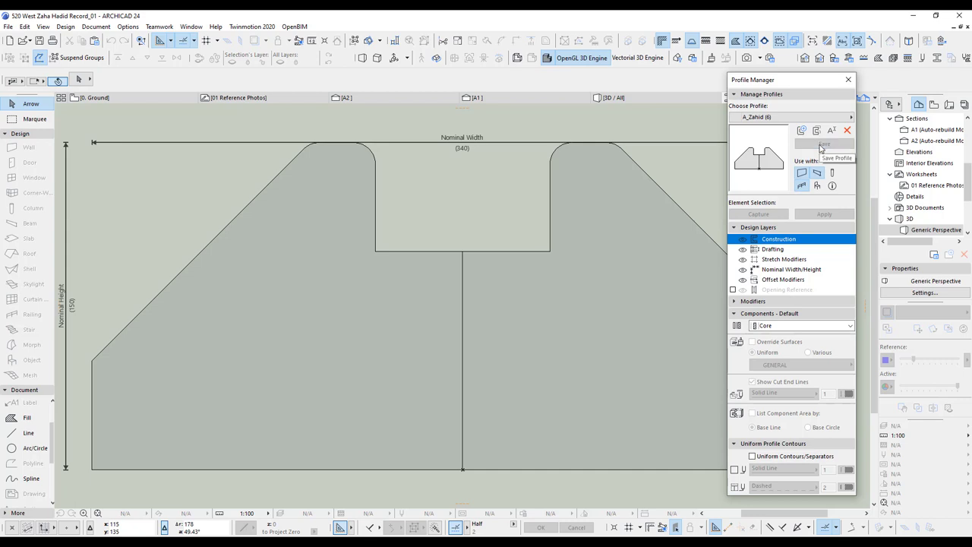
{"action": "left_click", "coordinate": [848, 79]}
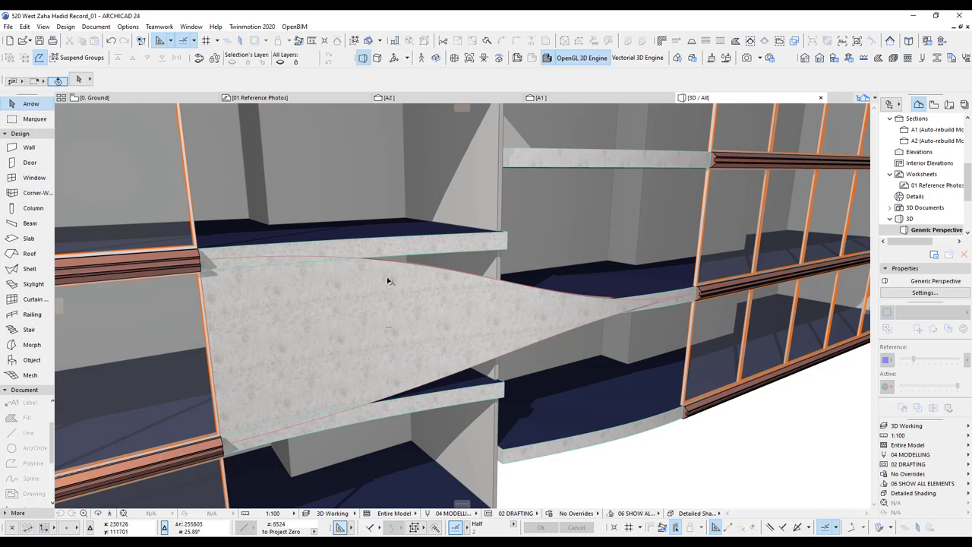
Step: Isolate the tapering concrete shell in the 3D view and focus on its wide end
{"action": "left_click", "coordinate": [389, 281]}
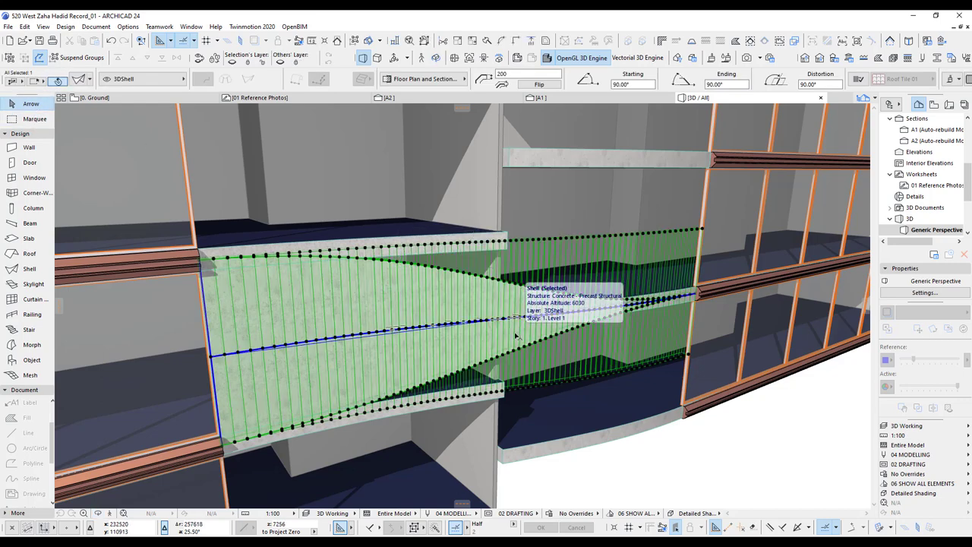
{"action": "key", "text": "F6"}
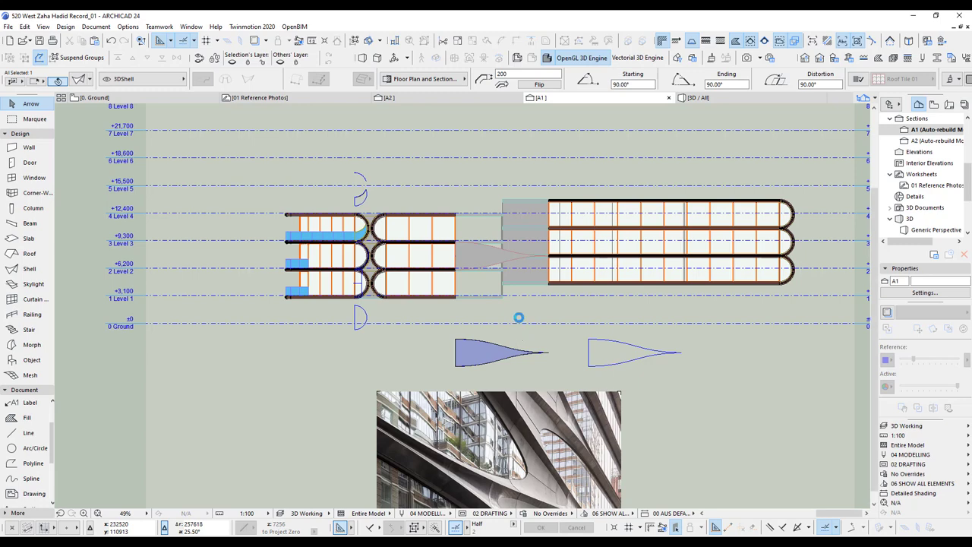
{"action": "key", "text": "ctrl+Tab"}
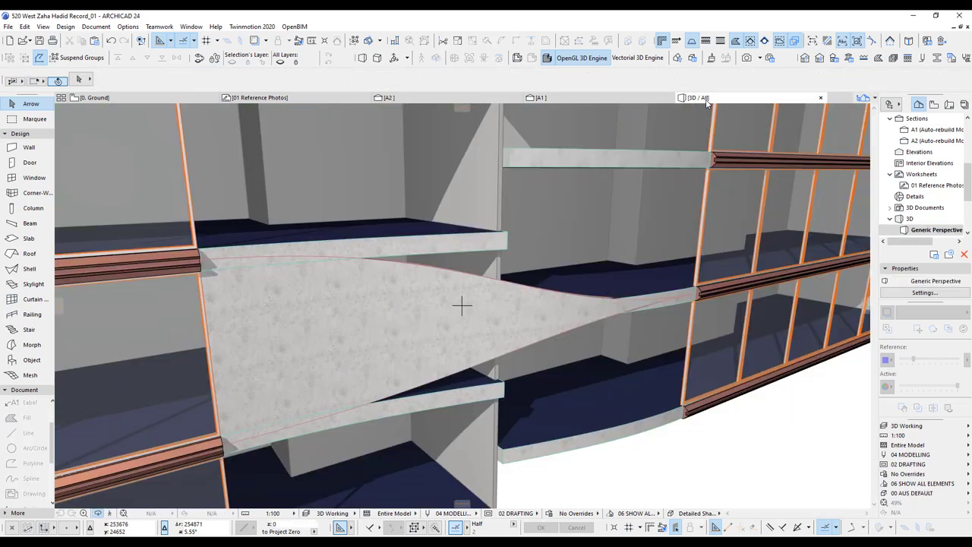
{"action": "key", "text": "F5"}
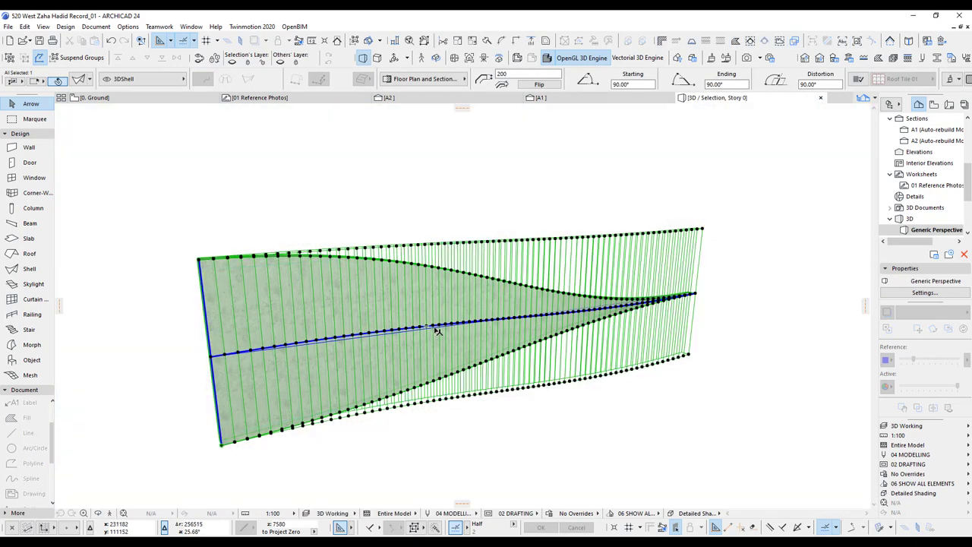
{"action": "key", "text": "Escape"}
{"action": "scroll", "coordinate": [288, 307], "scroll_direction": "up", "scroll_amount": 1}
{"action": "middle_click_drag", "start_coordinate": [278, 303], "coordinate": [464, 370]}
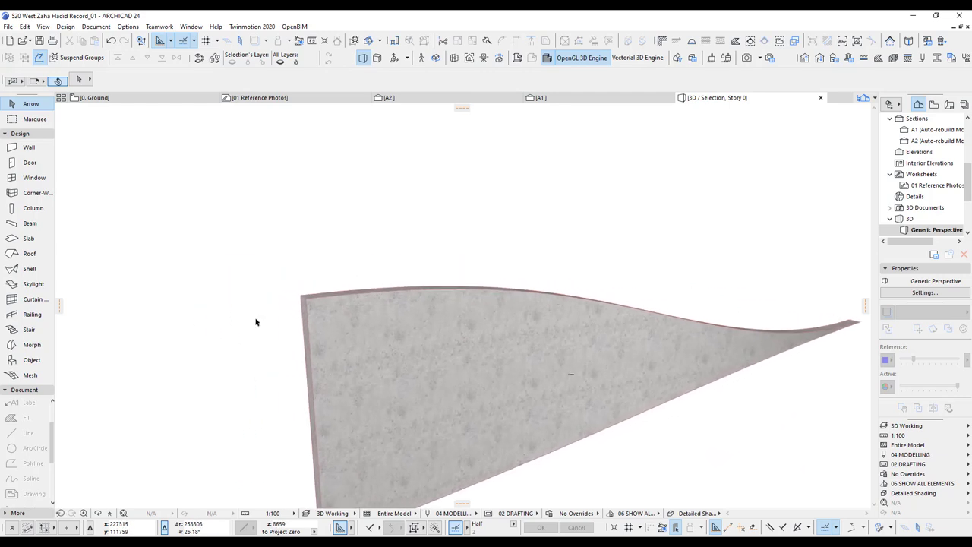
Step: Load the railing favorite Handrail on wall fixings and open the railing's default settings
{"action": "left_click", "coordinate": [50, 317]}
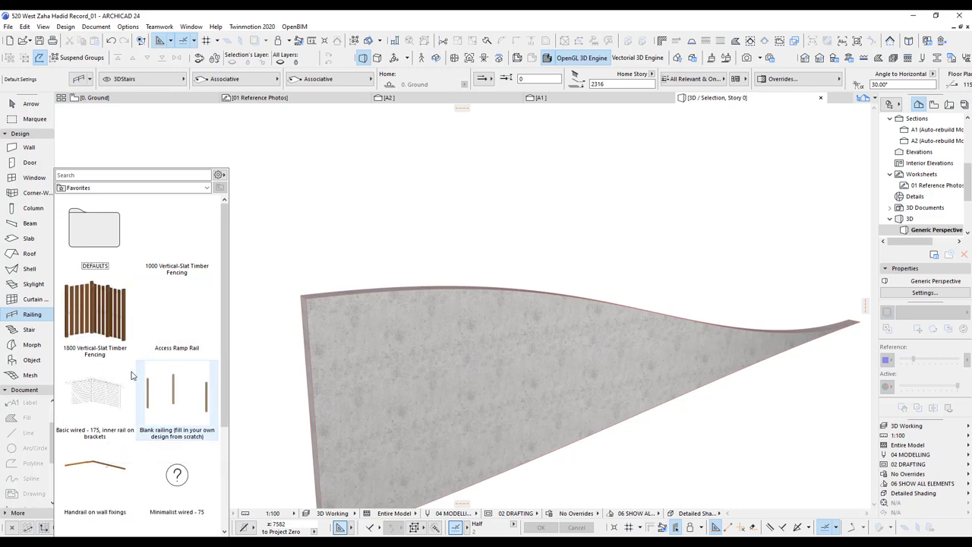
{"action": "scroll", "coordinate": [159, 394], "scroll_direction": "down", "scroll_amount": 2}
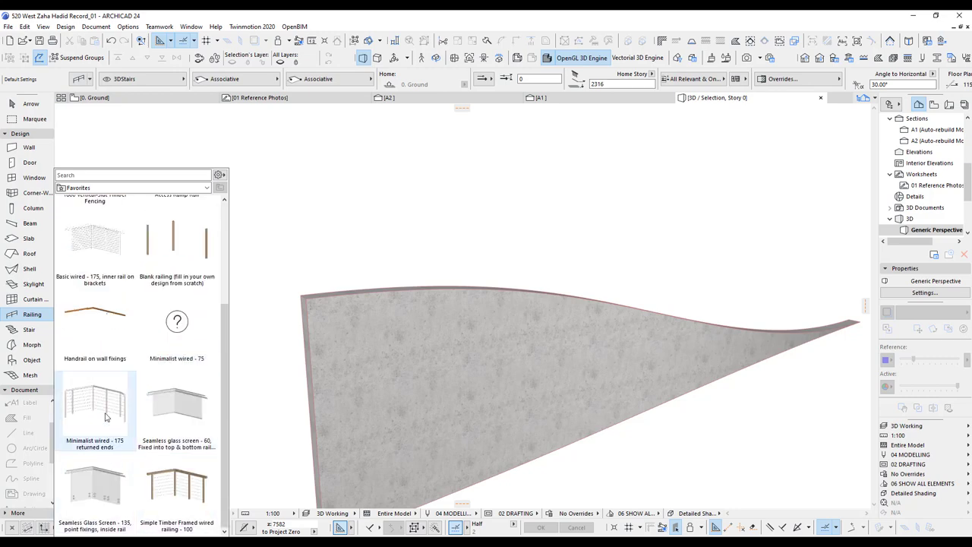
{"action": "left_click", "coordinate": [96, 328]}
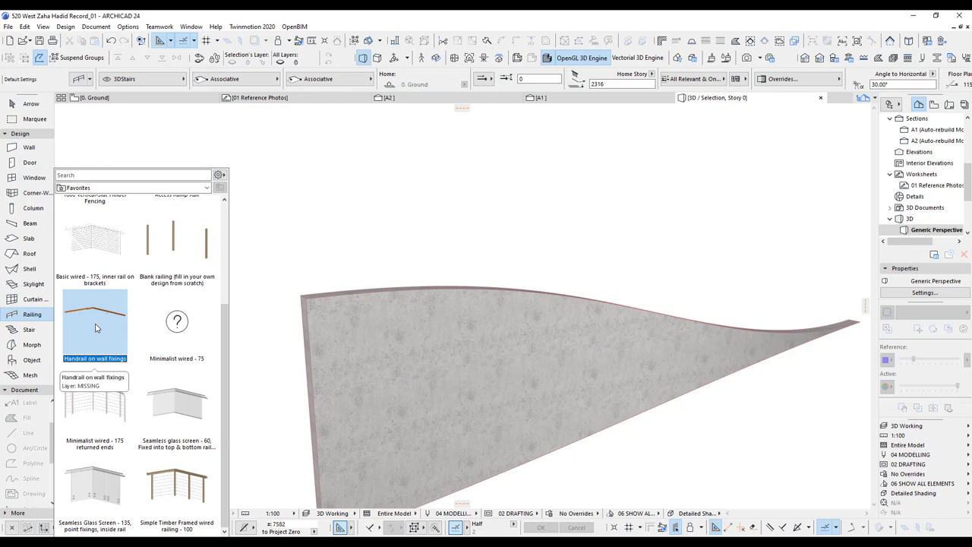
{"action": "double_click", "coordinate": [96, 328]}
{"action": "key", "text": "ctrl+t"}
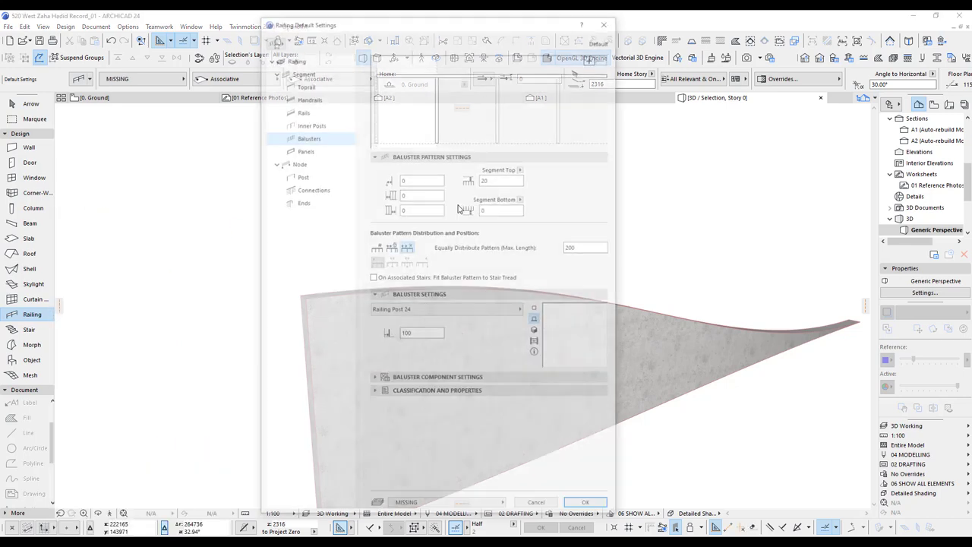
Step: Remove the handrail from the railing pattern and add a single rail at its base instead
{"action": "left_click", "coordinate": [301, 112]}
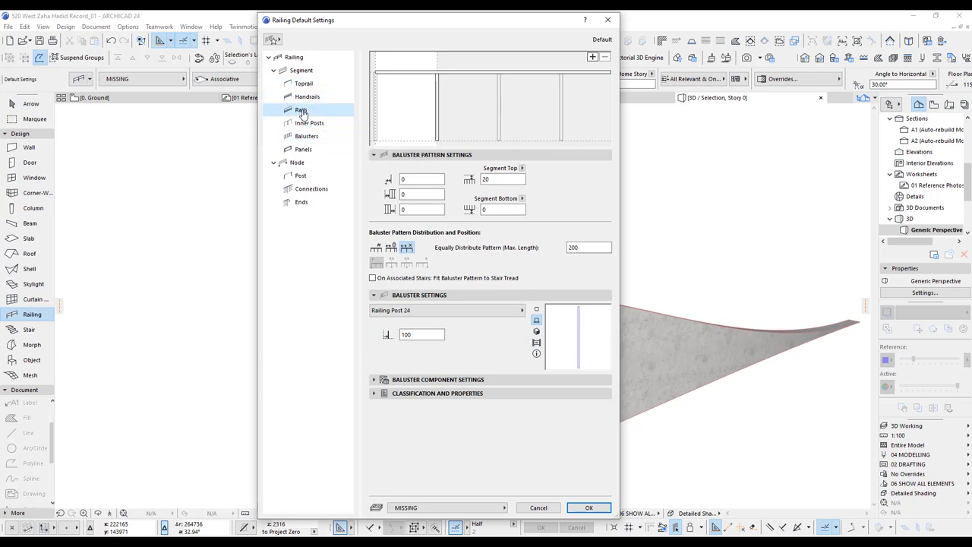
{"action": "left_click", "coordinate": [521, 73]}
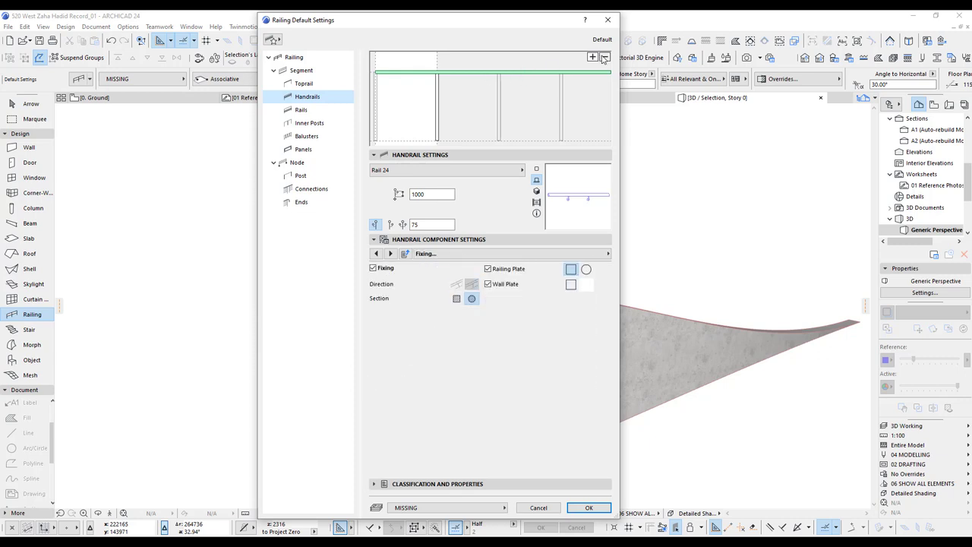
{"action": "left_click", "coordinate": [301, 110]}
{"action": "left_click", "coordinate": [594, 60]}
{"action": "left_click_drag", "start_coordinate": [416, 127], "coordinate": [416, 138]}
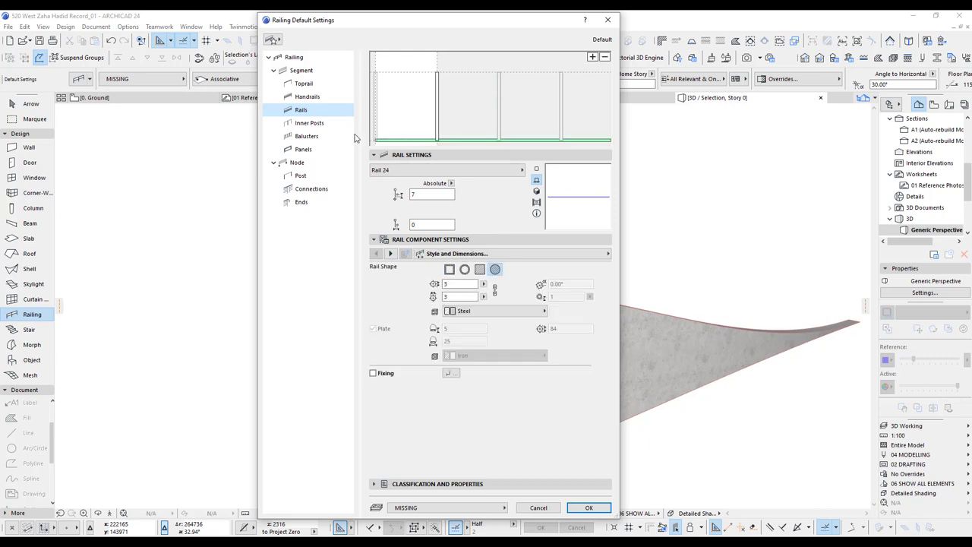
{"action": "left_click", "coordinate": [372, 155]}
{"action": "left_click", "coordinate": [373, 155]}
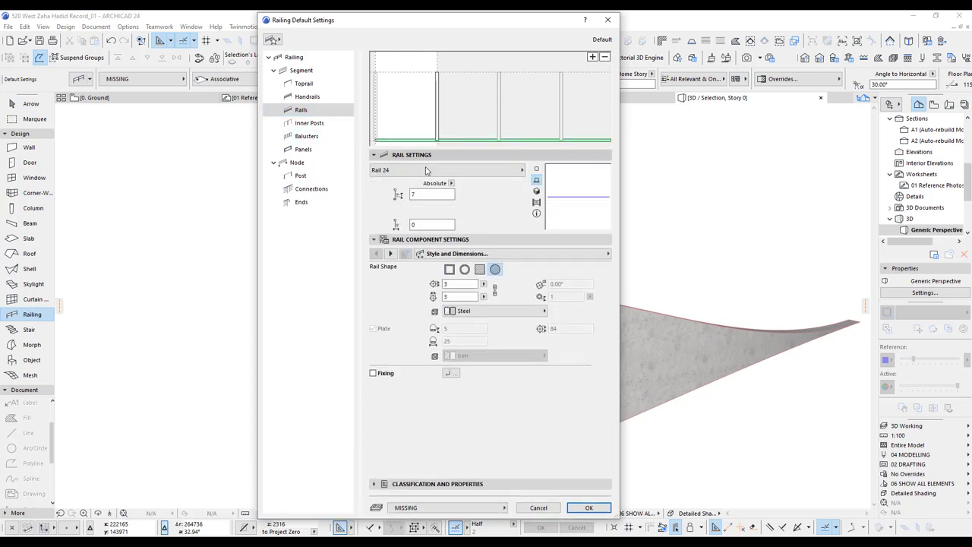
Step: Make the base rail a Profiled Rail 24 with profile A_Zahid (6) and set its height to 0
{"action": "left_click", "coordinate": [429, 171]}
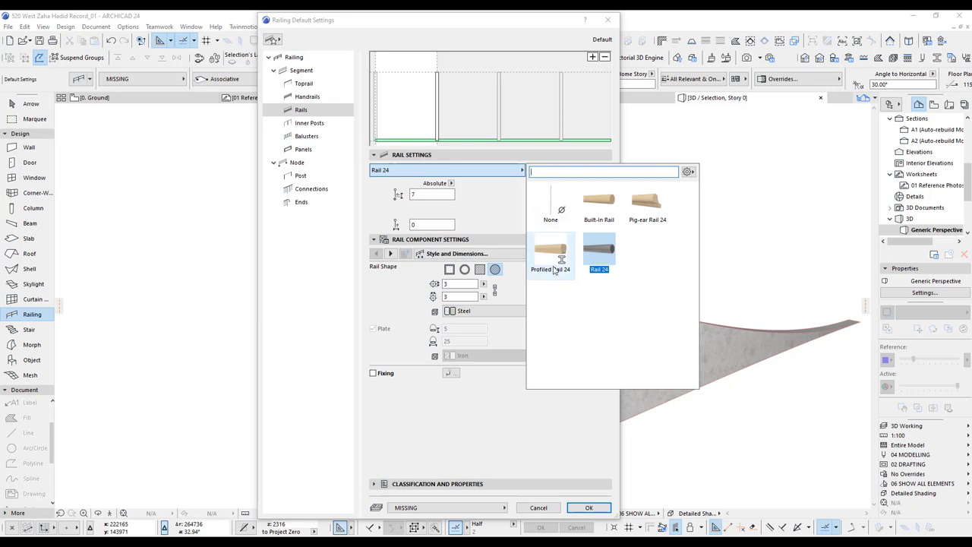
{"action": "left_click", "coordinate": [550, 253]}
{"action": "left_click", "coordinate": [503, 210]}
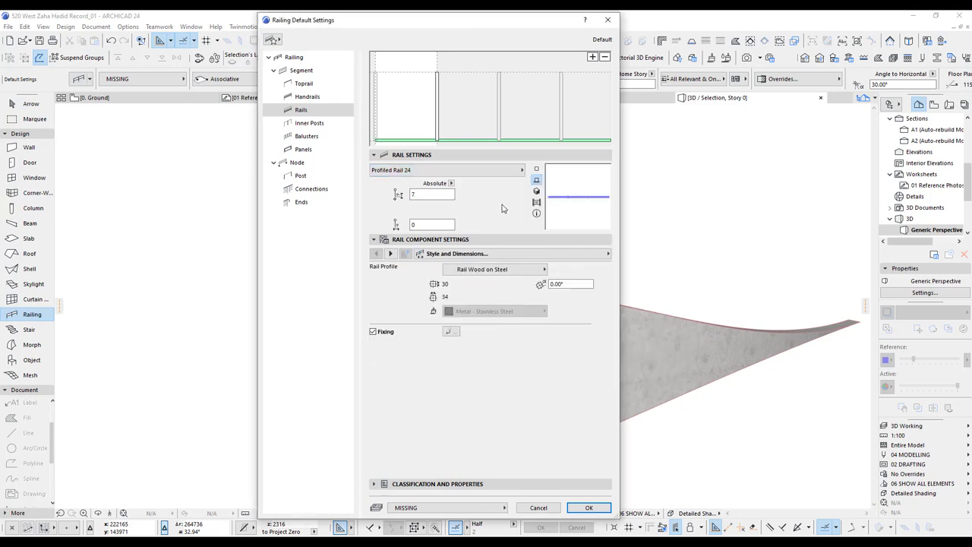
{"action": "left_click", "coordinate": [486, 271]}
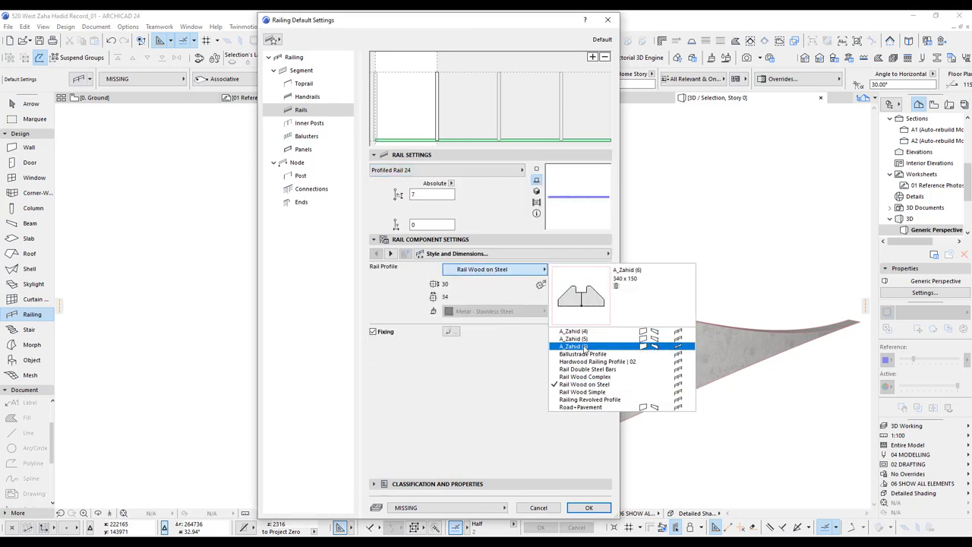
{"action": "left_click", "coordinate": [584, 347]}
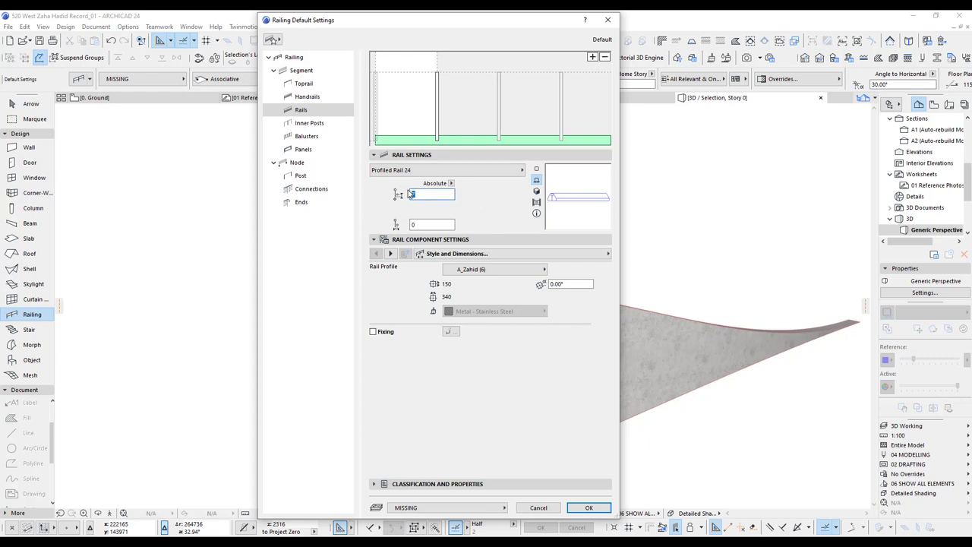
{"action": "left_click", "coordinate": [425, 225]}
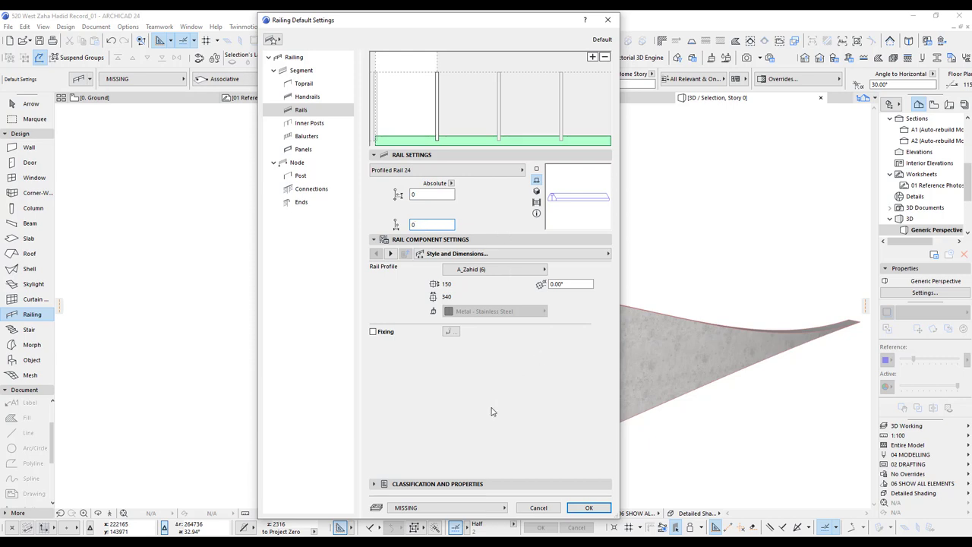
Step: Assign the railing to layer 3DHandrails and apply the default settings
{"action": "left_click", "coordinate": [497, 508]}
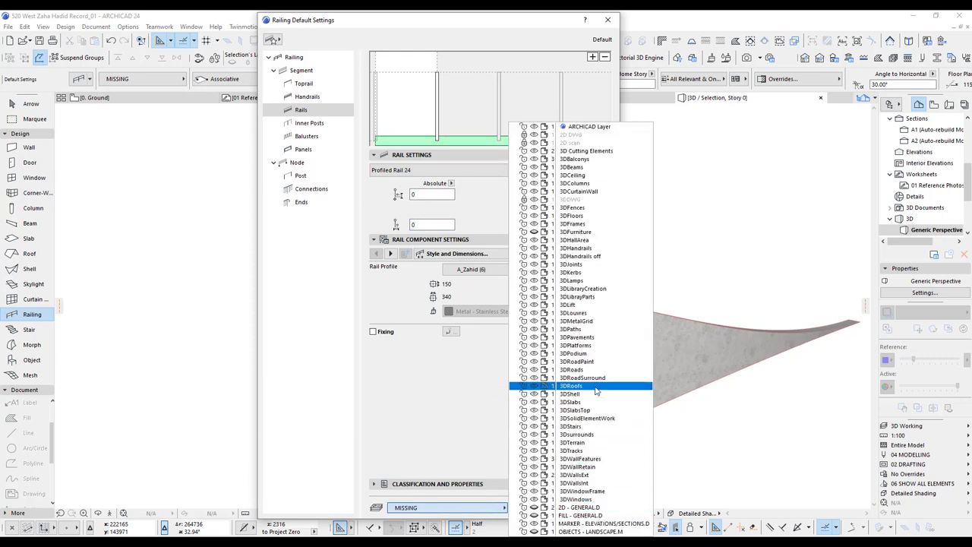
{"action": "left_click", "coordinate": [581, 247]}
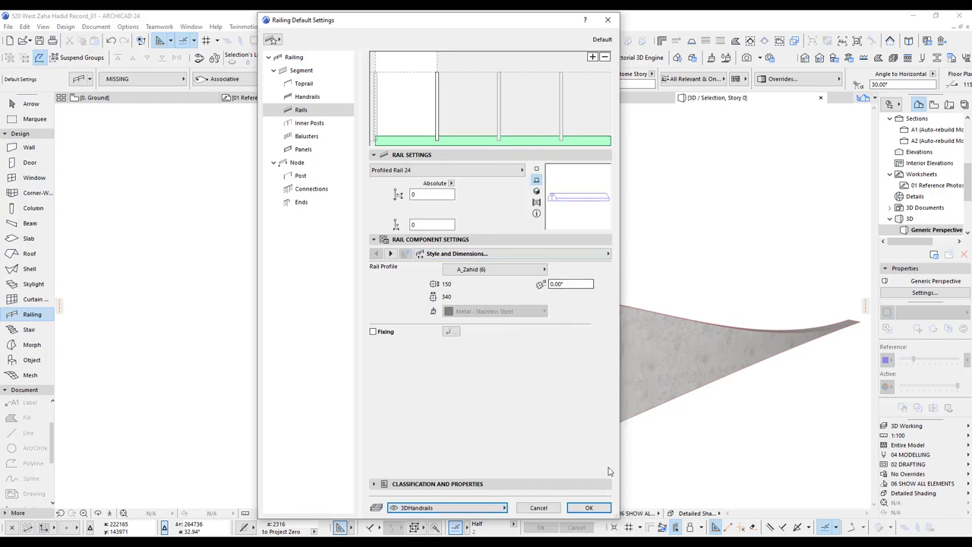
{"action": "left_click", "coordinate": [594, 511]}
Step: Draw a five-segment railing along the shell's curved front upper edge, starting at its wide-end corner
{"action": "scroll", "coordinate": [377, 295], "scroll_direction": "up", "scroll_amount": 5}
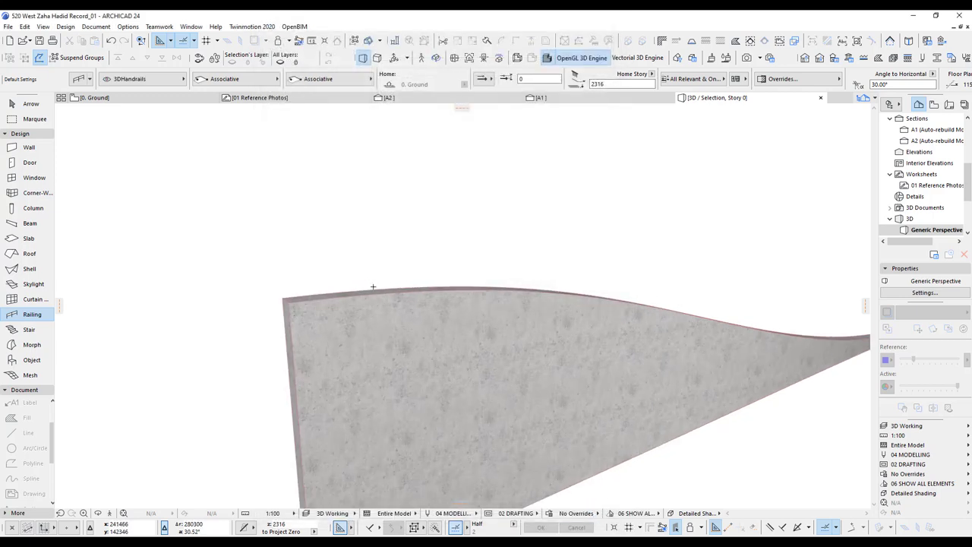
{"action": "middle_click_drag", "start_coordinate": [377, 294], "coordinate": [432, 355]}
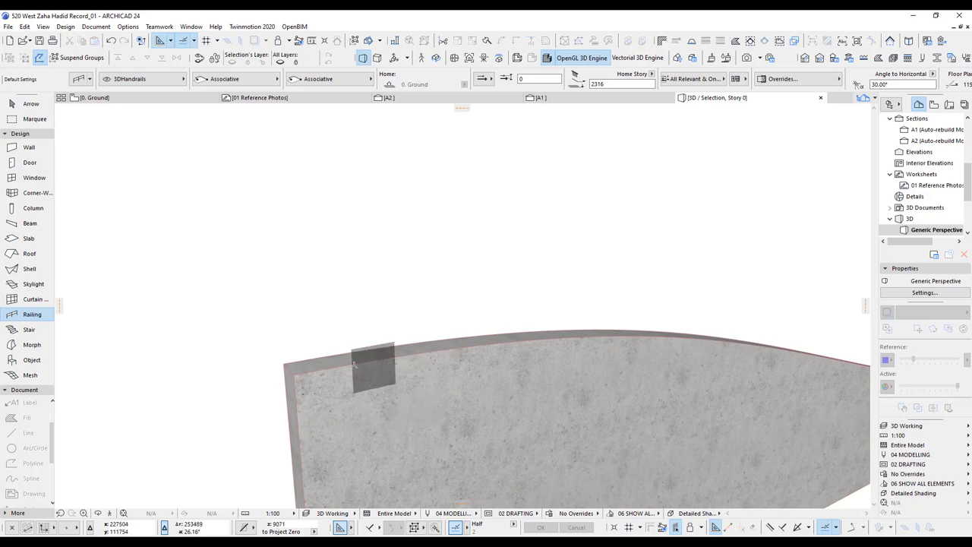
{"action": "scroll", "coordinate": [349, 365], "scroll_direction": "up", "scroll_amount": 2}
{"action": "scroll", "coordinate": [338, 365], "scroll_direction": "up", "scroll_amount": 3}
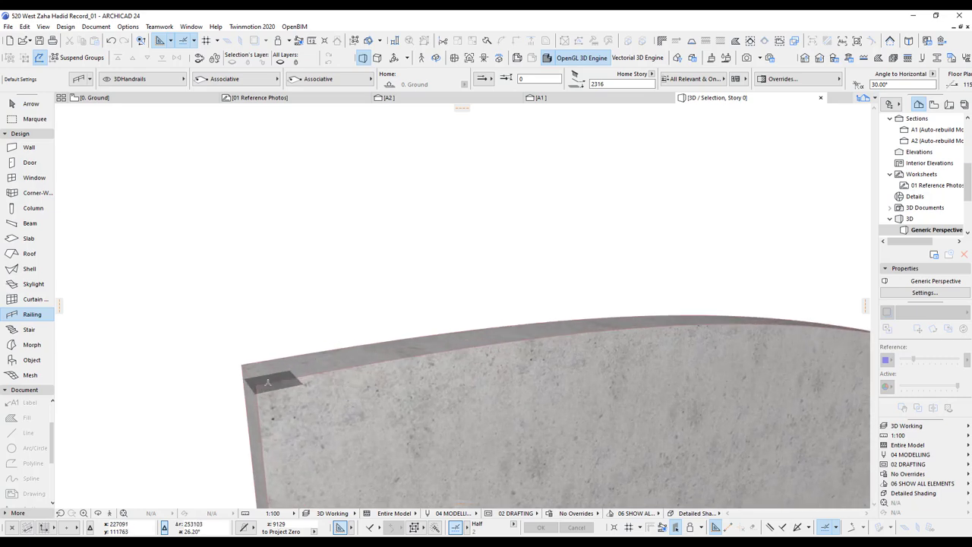
{"action": "left_click", "coordinate": [256, 384]}
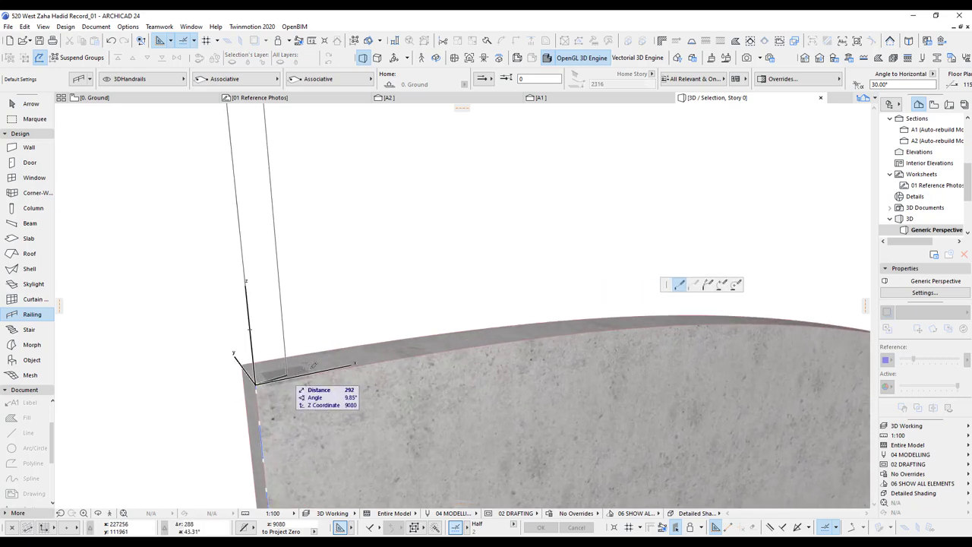
{"action": "left_click", "coordinate": [326, 371]}
{"action": "left_click", "coordinate": [384, 359]}
{"action": "left_click", "coordinate": [433, 351]}
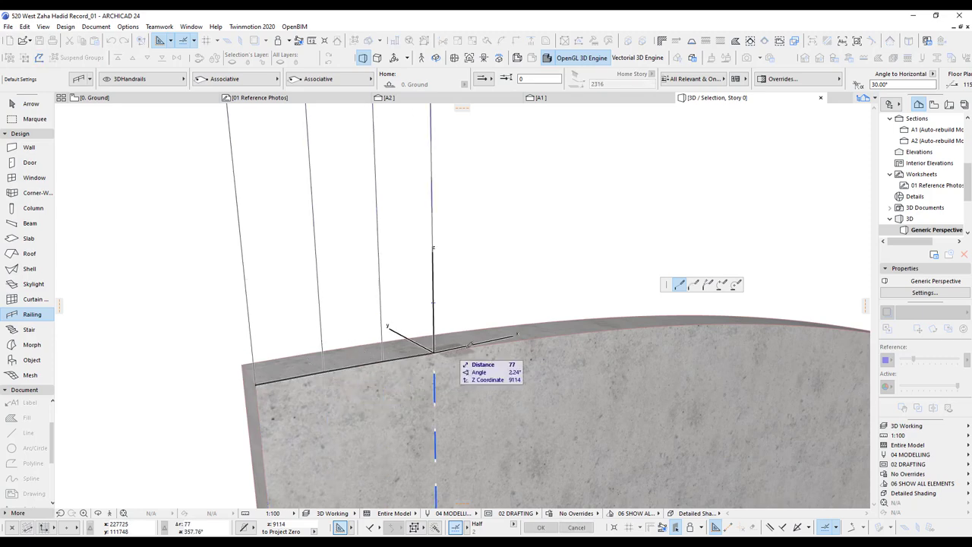
{"action": "left_click", "coordinate": [492, 342]}
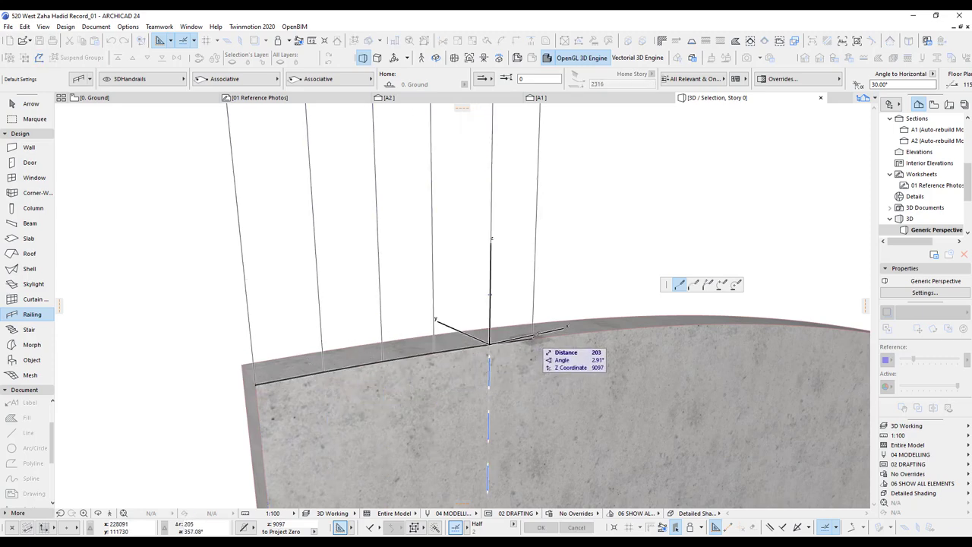
{"action": "left_click", "coordinate": [534, 334]}
{"action": "left_click", "coordinate": [535, 334]}
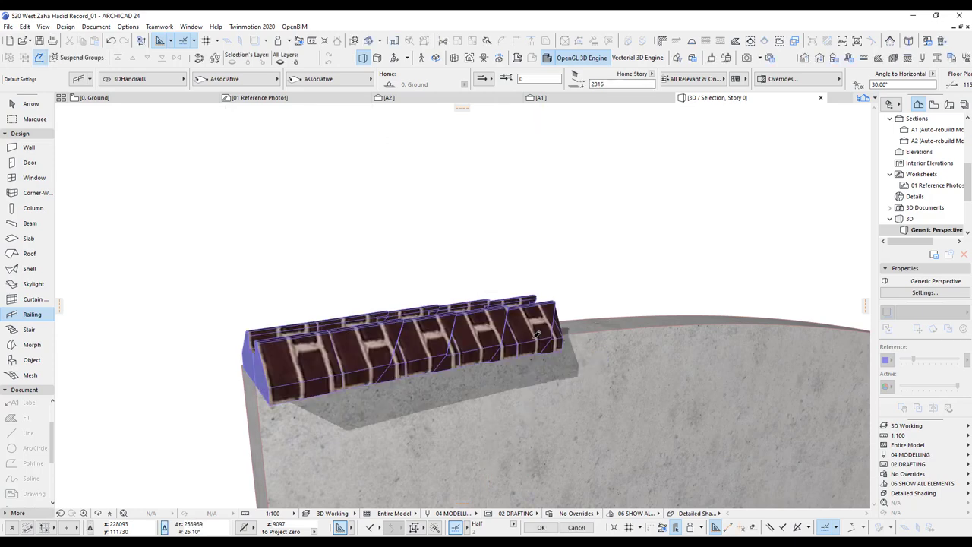
Step: Inspect the trial railing on the shell's edge from several angles and undo its placement
{"action": "middle_click_drag", "start_coordinate": [393, 334], "coordinate": [491, 308], "text": "shift"}
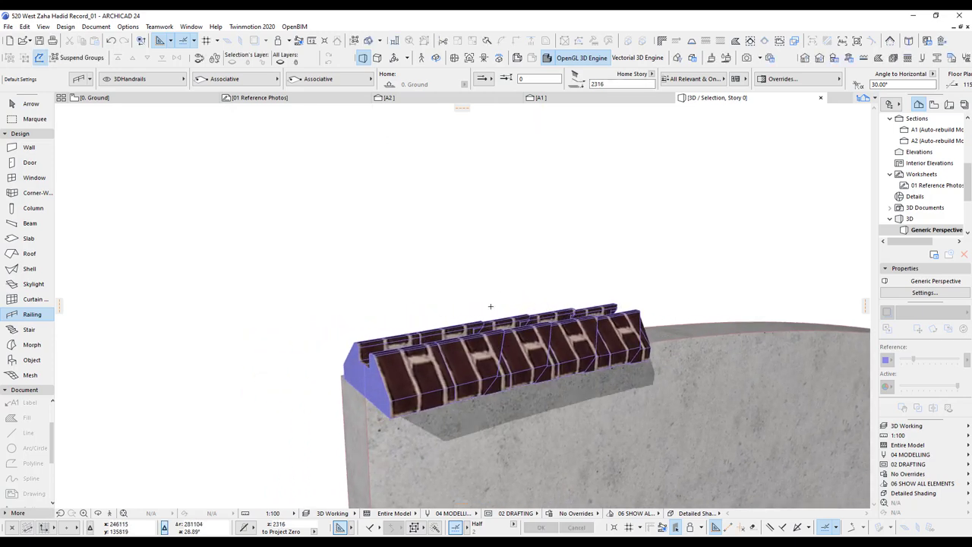
{"action": "middle_click_drag", "start_coordinate": [488, 350], "coordinate": [429, 344], "text": "shift"}
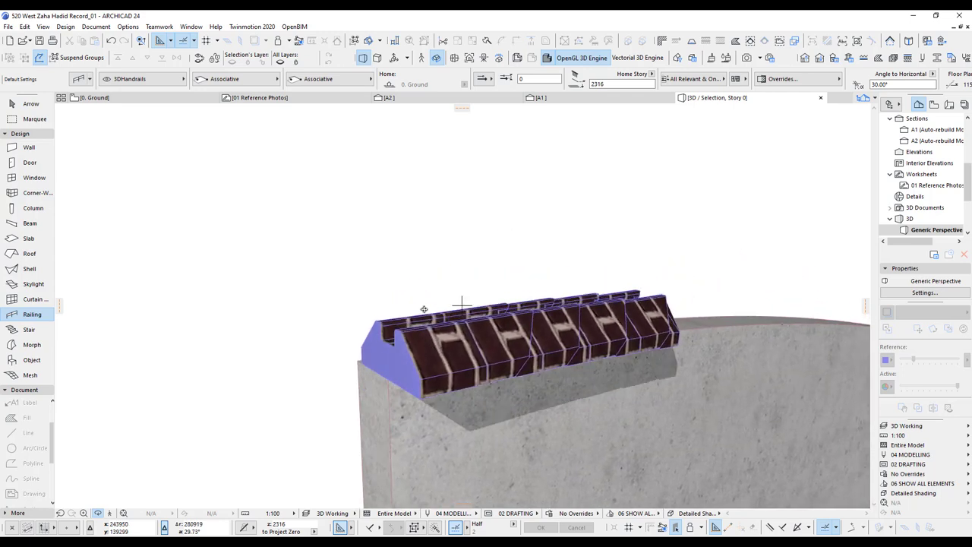
{"action": "middle_click_drag", "start_coordinate": [566, 331], "coordinate": [328, 325], "text": "shift"}
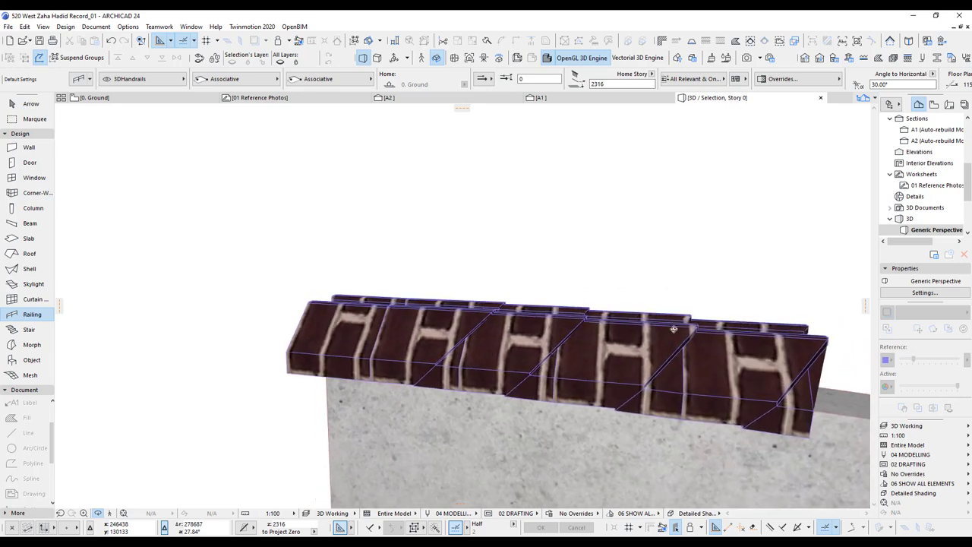
{"action": "key", "text": "ctrl+z"}
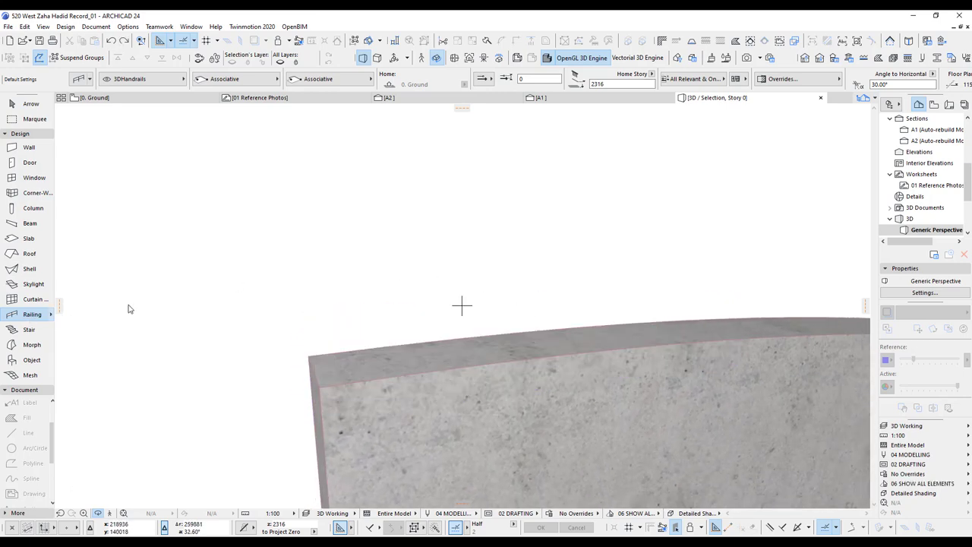
Step: Change the default rail profile to A_Zahid (4), override its surface with ART_Blades and apply the settings
{"action": "key", "text": "ctrl+t"}
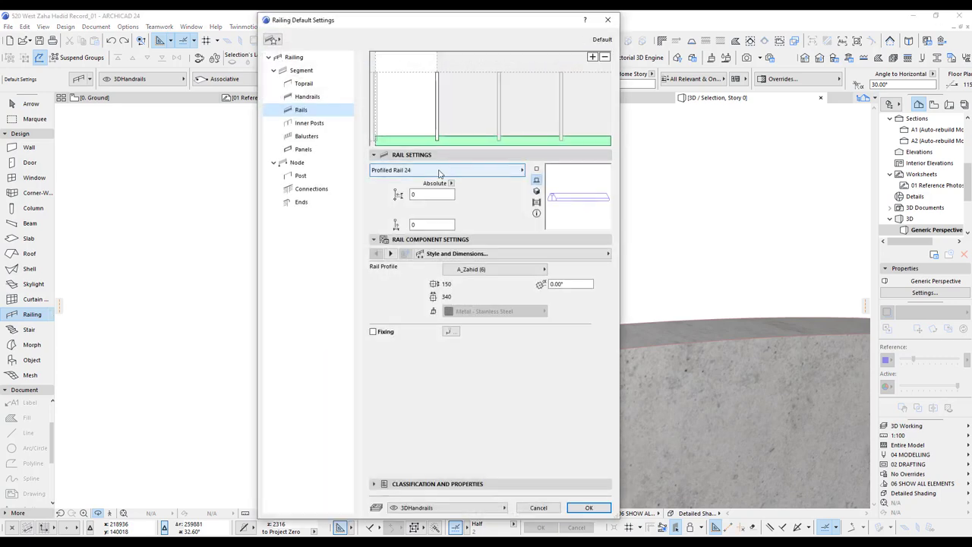
{"action": "left_click", "coordinate": [478, 272]}
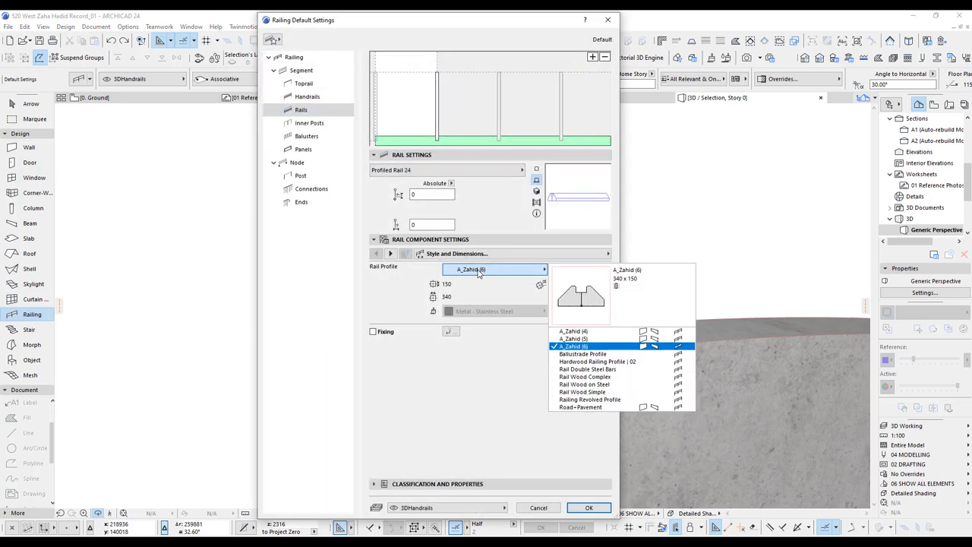
{"action": "left_click", "coordinate": [585, 333]}
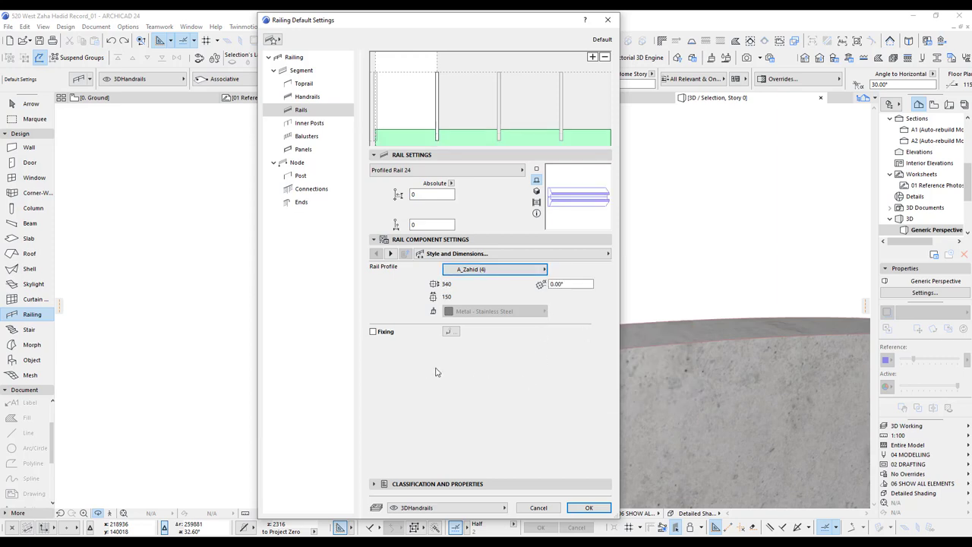
{"action": "left_click", "coordinate": [452, 311]}
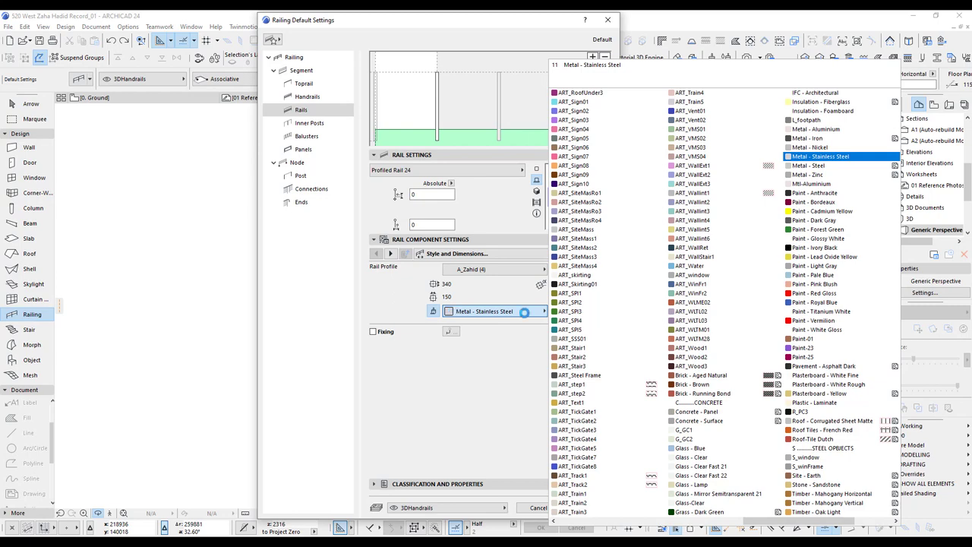
{"action": "scroll", "coordinate": [564, 321], "scroll_direction": "up", "scroll_amount": 5}
{"action": "left_click", "coordinate": [583, 277]}
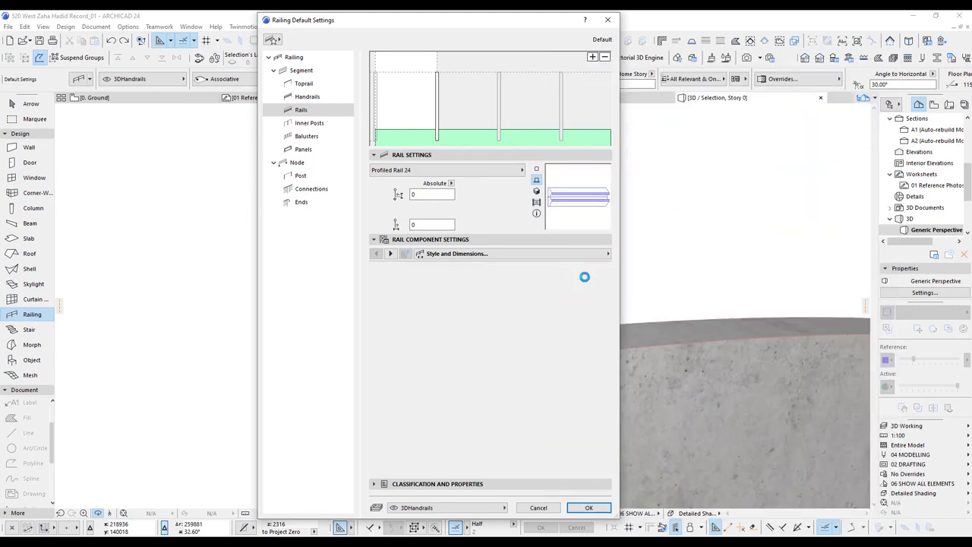
{"action": "left_click", "coordinate": [584, 507]}
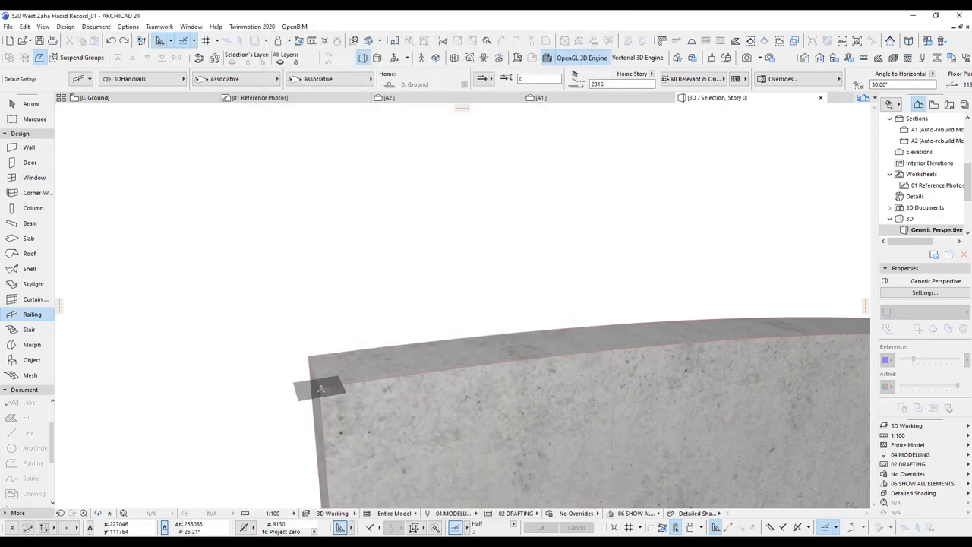
Step: Draw a short trial railing in five segments along the shell's curved front upper edge from the wide-end corner and check its joints
{"action": "left_click", "coordinate": [320, 389]}
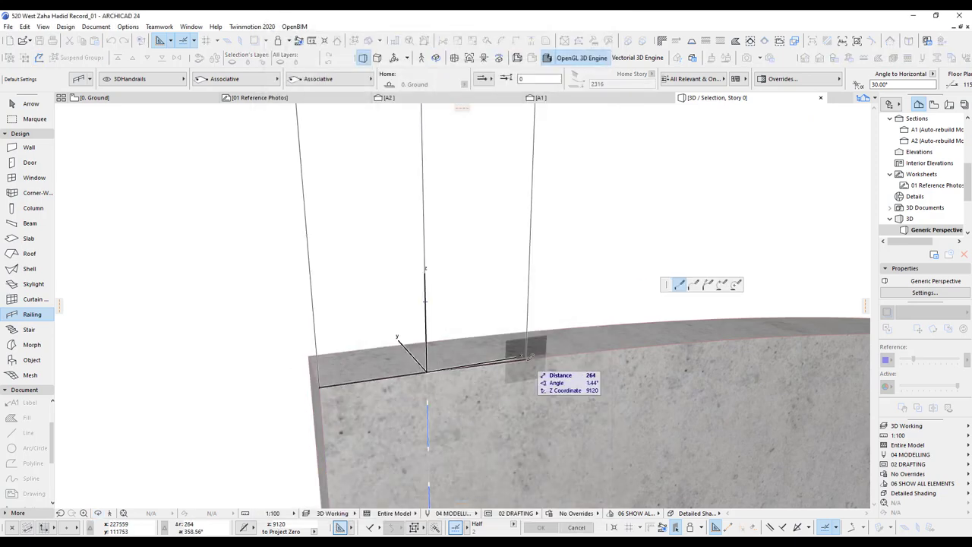
{"action": "left_click", "coordinate": [528, 355]}
{"action": "left_click", "coordinate": [608, 349]}
{"action": "left_click", "coordinate": [691, 341]}
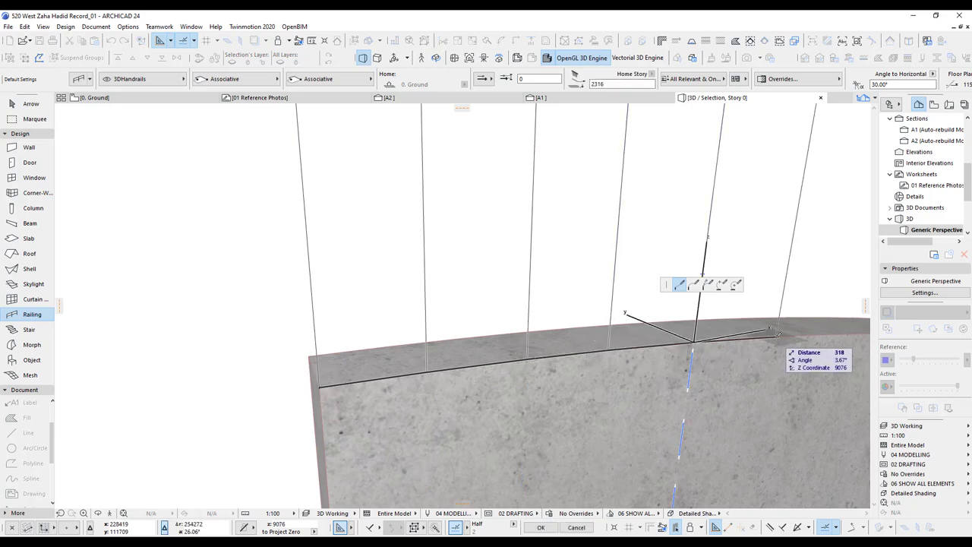
{"action": "double_click", "coordinate": [775, 332]}
{"action": "scroll", "coordinate": [526, 381], "scroll_direction": "down", "scroll_amount": 1}
{"action": "middle_click_drag", "start_coordinate": [526, 382], "coordinate": [530, 323]}
{"action": "scroll", "coordinate": [530, 323], "scroll_direction": "down", "scroll_amount": 1}
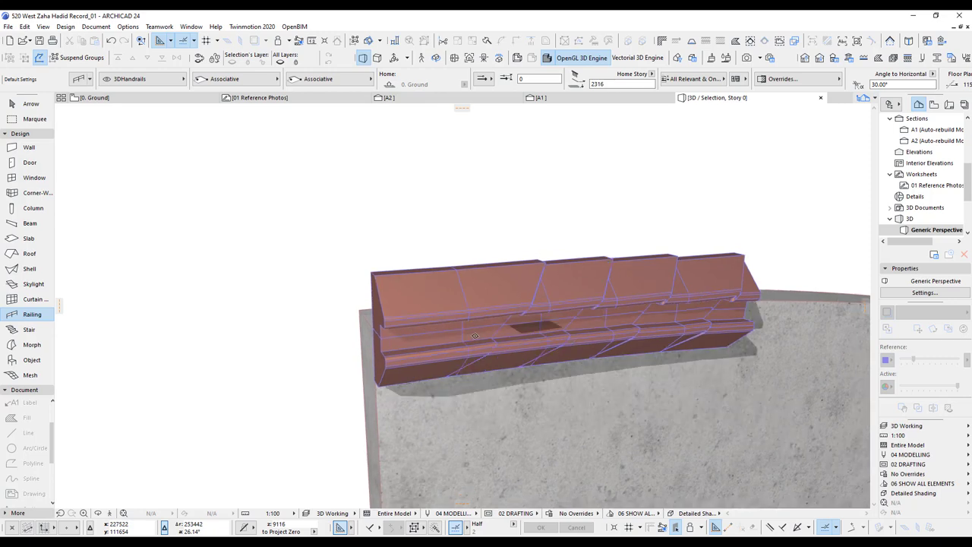
{"action": "middle_click_drag", "start_coordinate": [451, 328], "coordinate": [523, 343], "text": "shift"}
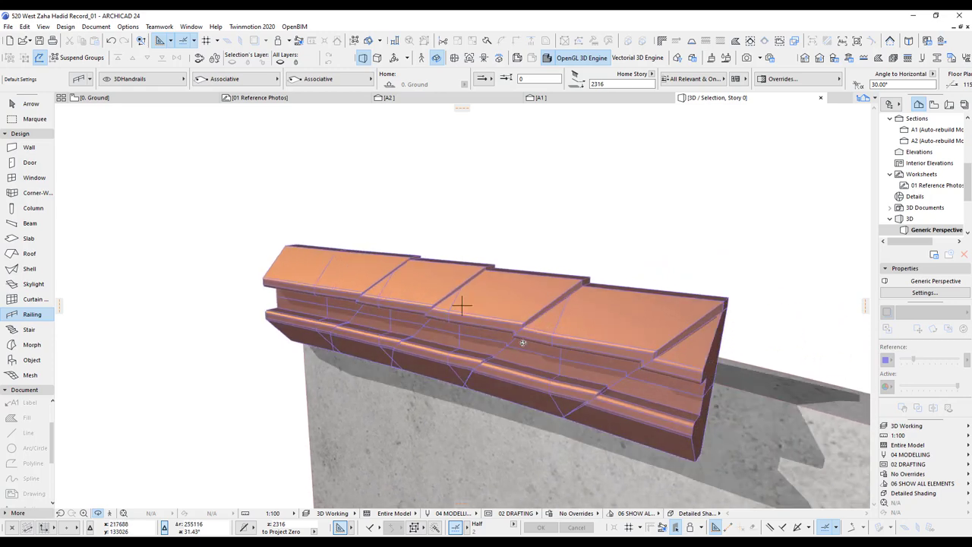
Step: Set the connection offset to 0 for both the toprail and the rail of the trial railing
{"action": "left_click", "coordinate": [491, 307]}
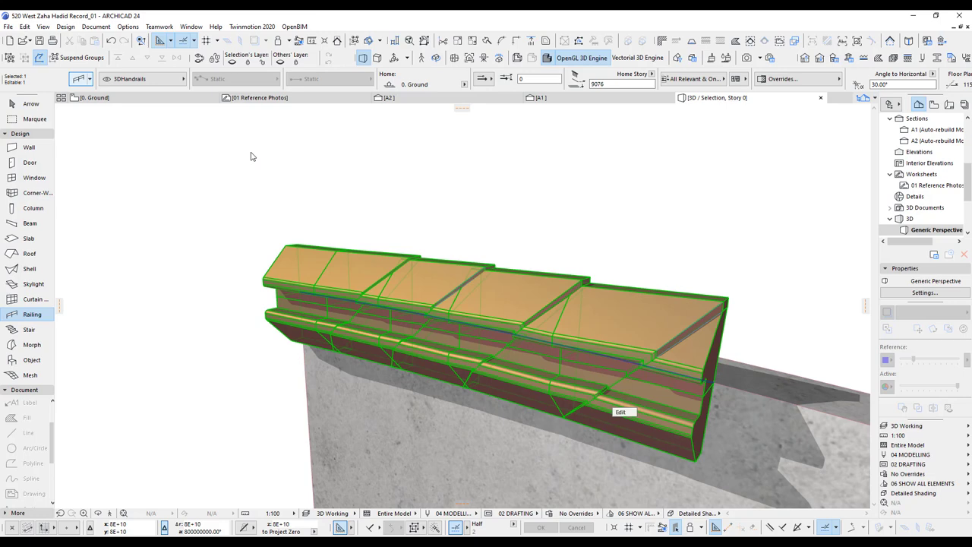
{"action": "key", "text": "ctrl+t"}
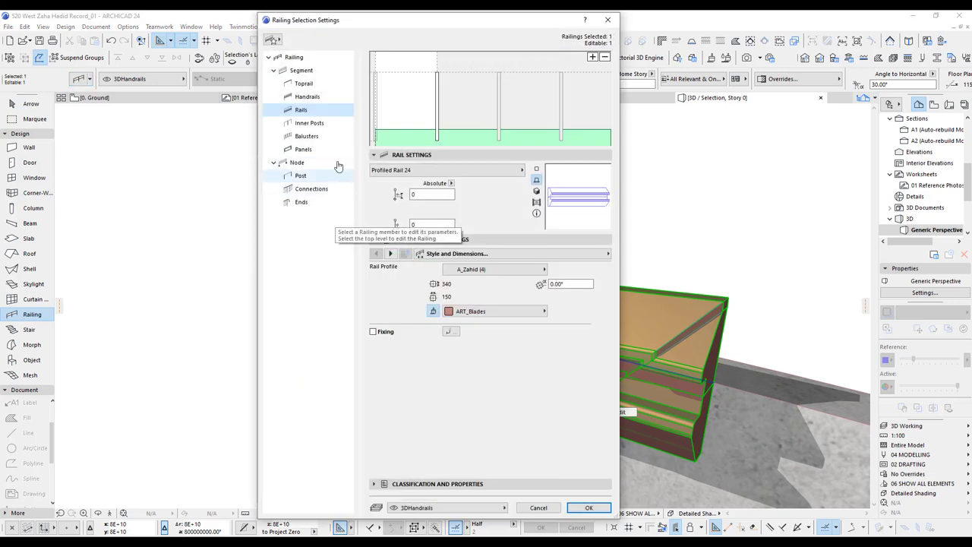
{"action": "left_click", "coordinate": [305, 189]}
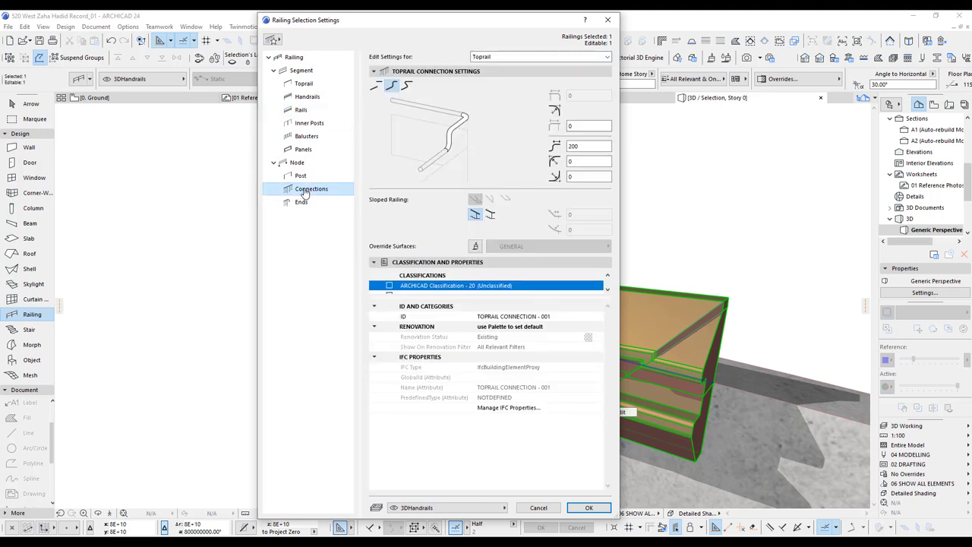
{"action": "double_click", "coordinate": [583, 146]}
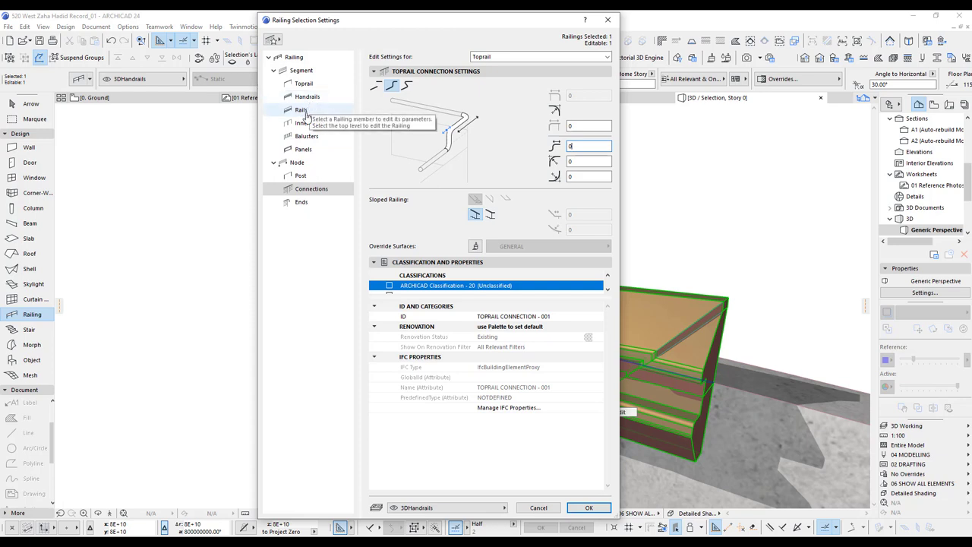
{"action": "left_click", "coordinate": [301, 110]}
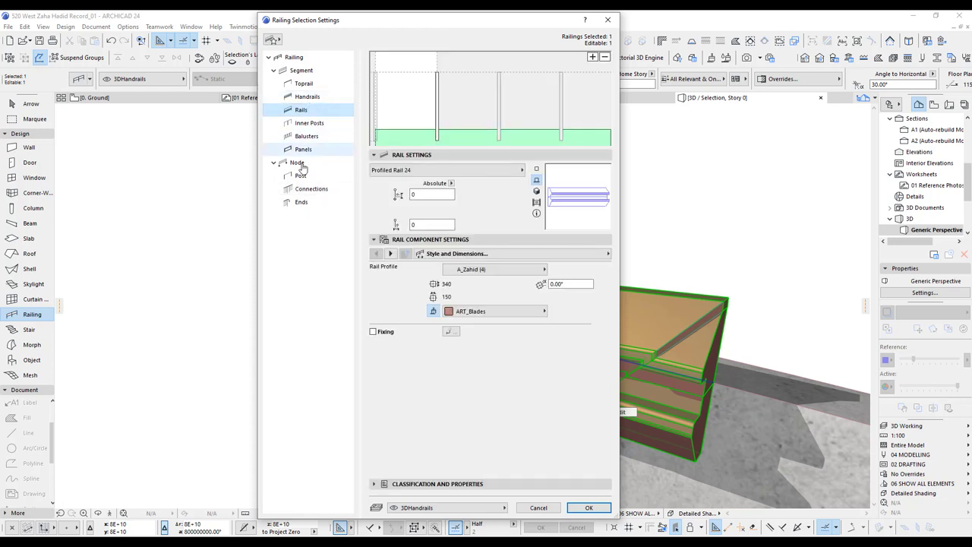
{"action": "left_click", "coordinate": [311, 189]}
{"action": "left_click", "coordinate": [488, 58]}
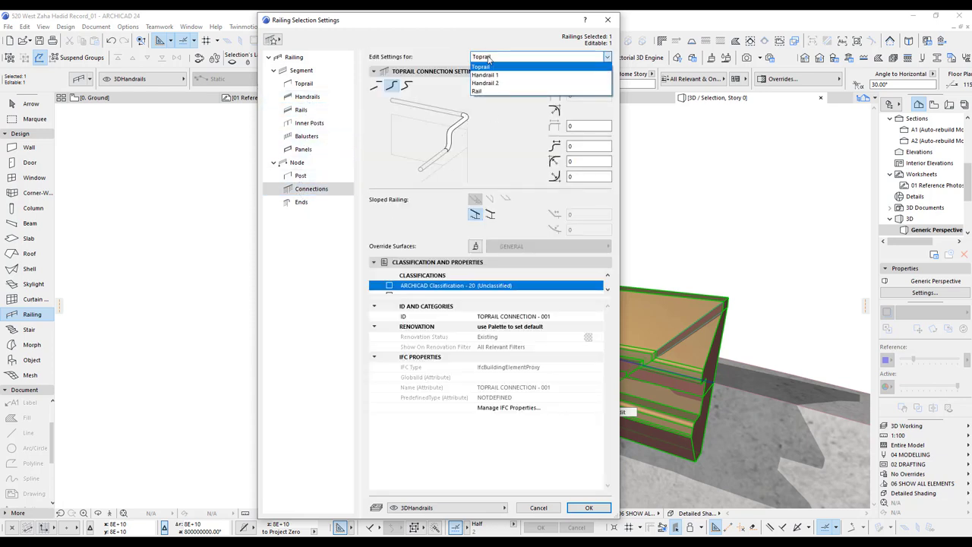
{"action": "left_click", "coordinate": [478, 90]}
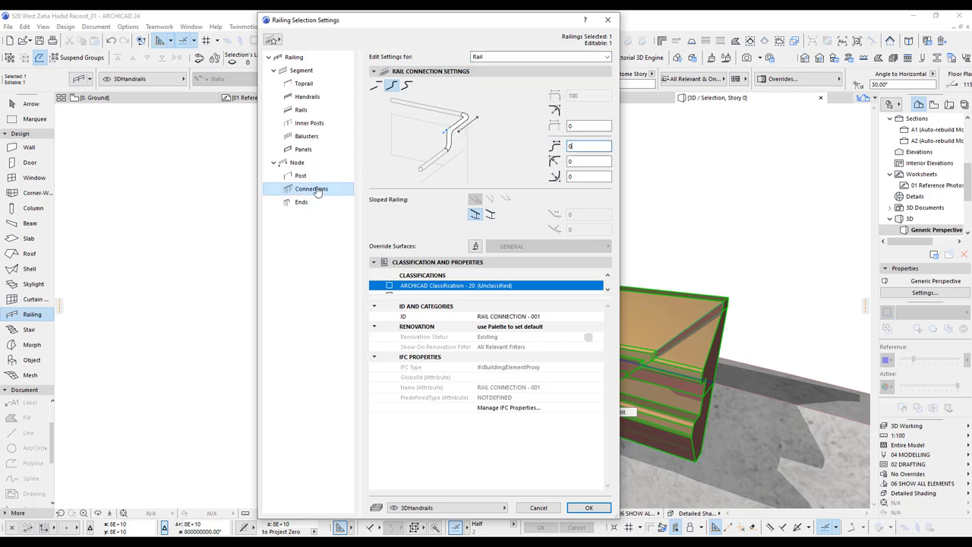
Step: Give the trial railing's rail connections the bevelled corner type with both lengths set to 0, and apply the settings
{"action": "left_click", "coordinate": [301, 202]}
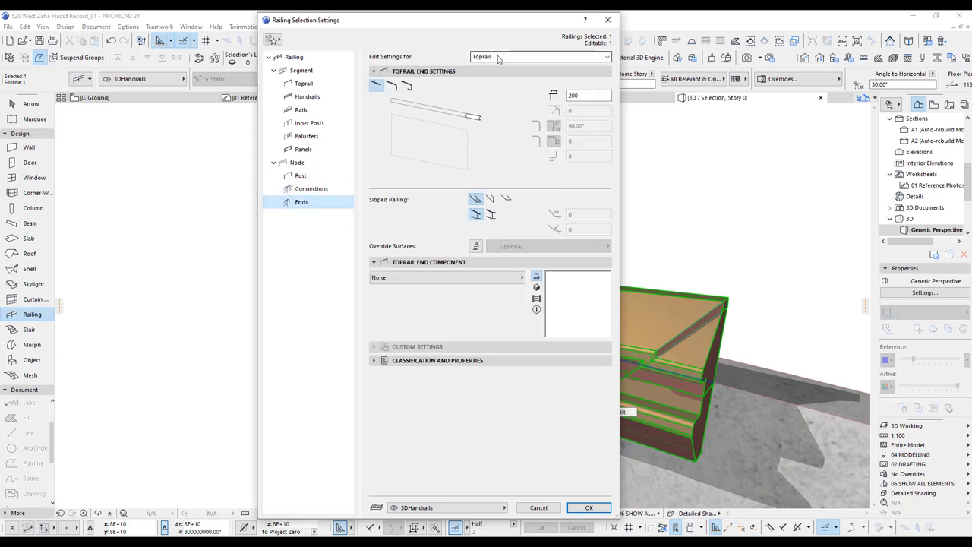
{"action": "left_click", "coordinate": [498, 58]}
{"action": "left_click", "coordinate": [497, 91]}
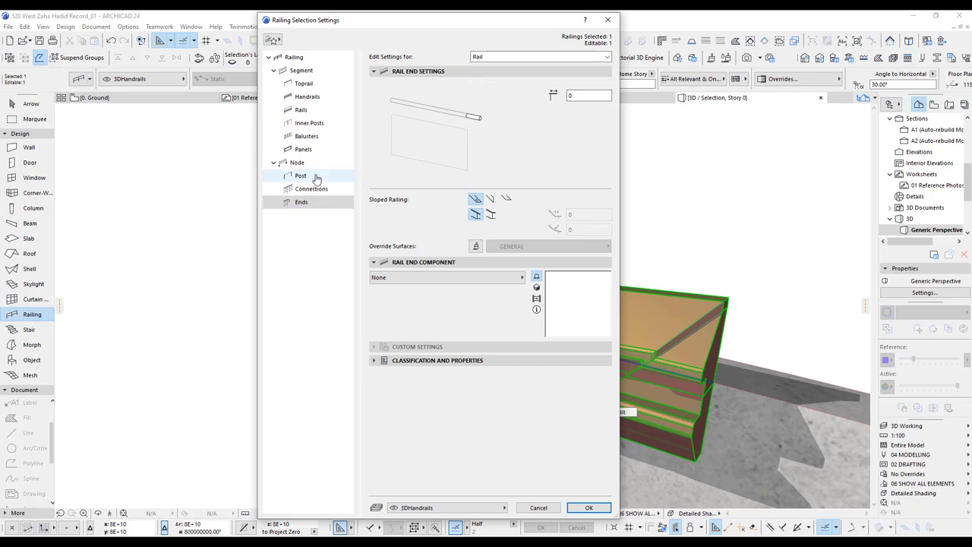
{"action": "left_click", "coordinate": [311, 188]}
{"action": "left_click", "coordinate": [495, 58]}
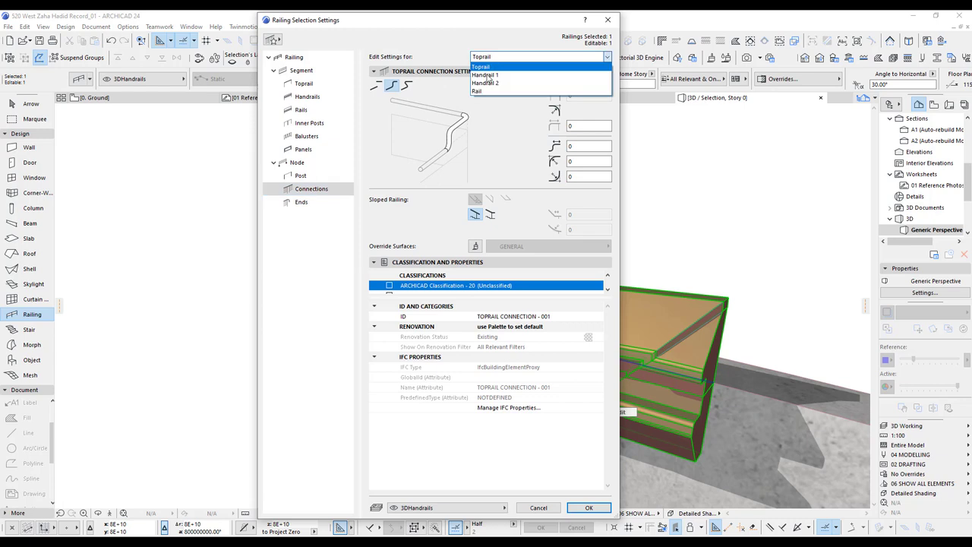
{"action": "left_click", "coordinate": [483, 91]}
{"action": "left_click", "coordinate": [407, 86]}
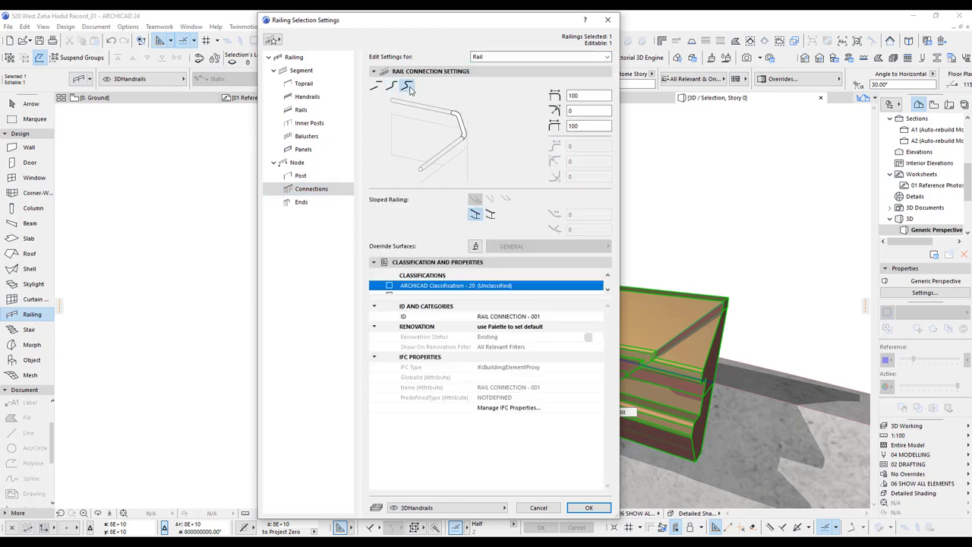
{"action": "left_click", "coordinate": [378, 86]}
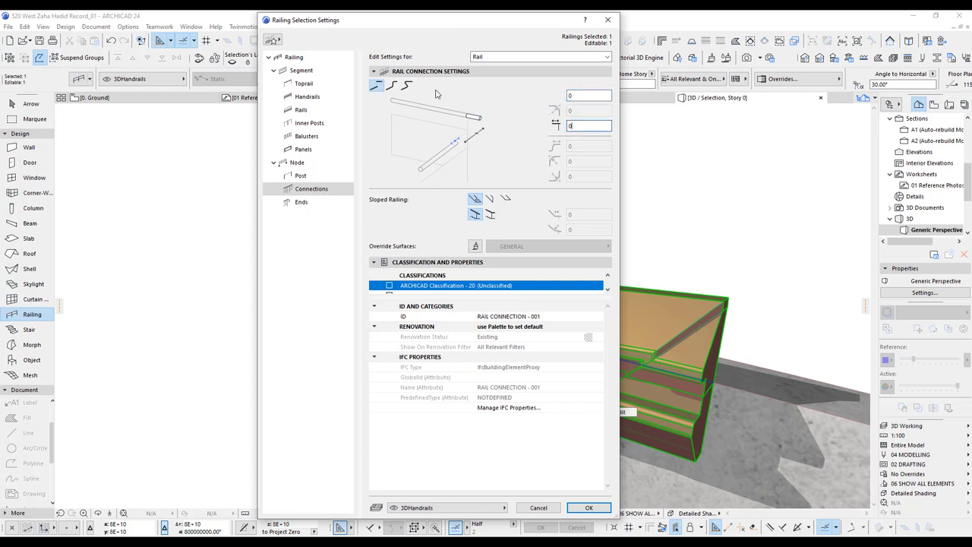
{"action": "left_click", "coordinate": [396, 88]}
{"action": "left_click", "coordinate": [408, 87]}
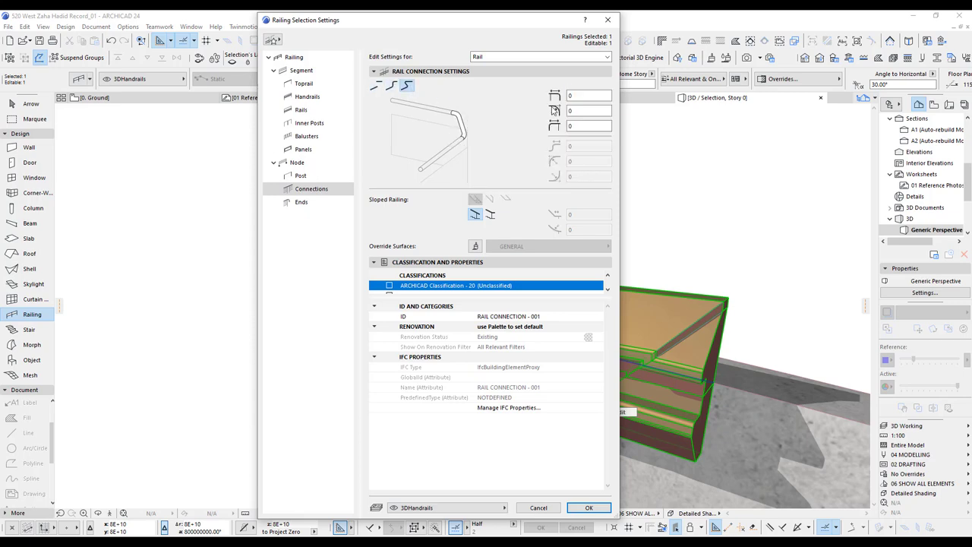
{"action": "left_click", "coordinate": [575, 513]}
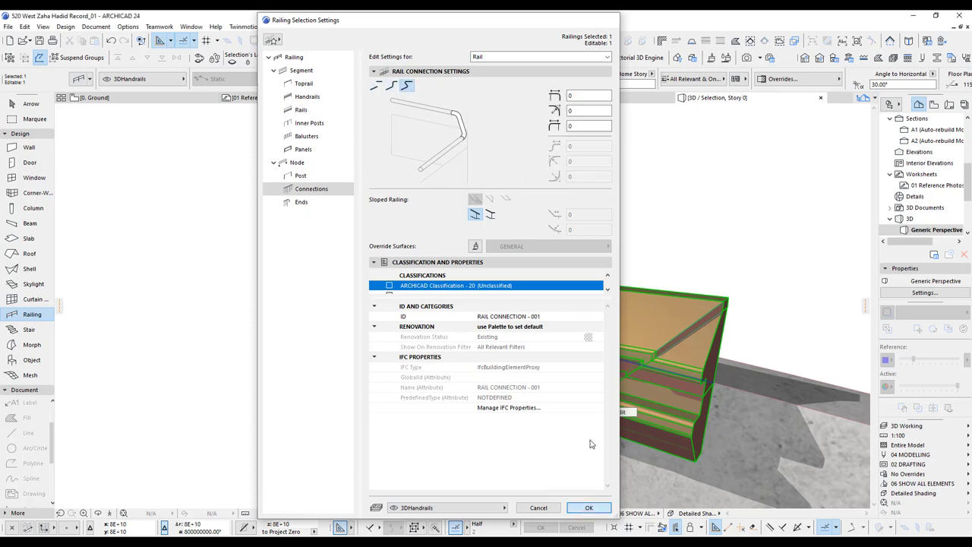
Step: Check the trial railing's joints against the whole shell and delete the trial railing
{"action": "scroll", "coordinate": [571, 340], "scroll_direction": "down", "scroll_amount": 6}
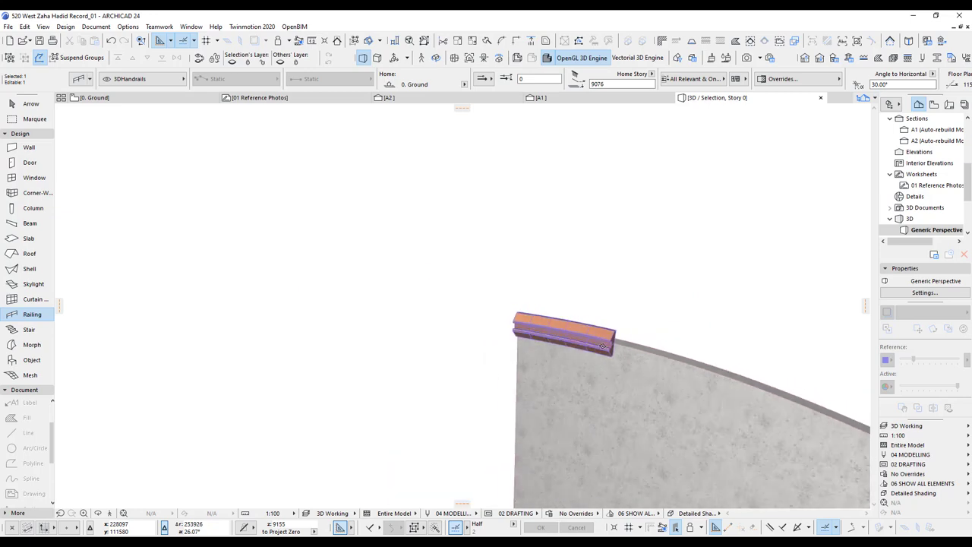
{"action": "key", "text": "o"}
{"action": "left_click_drag", "start_coordinate": [484, 293], "coordinate": [783, 291]}
{"action": "middle_click_drag", "start_coordinate": [783, 291], "coordinate": [623, 297]}
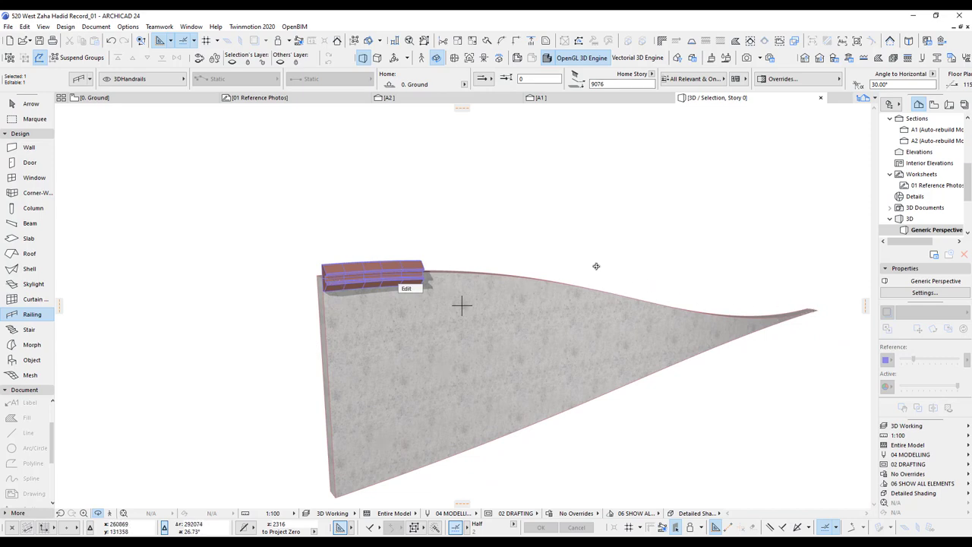
{"action": "key", "text": "Escape"}
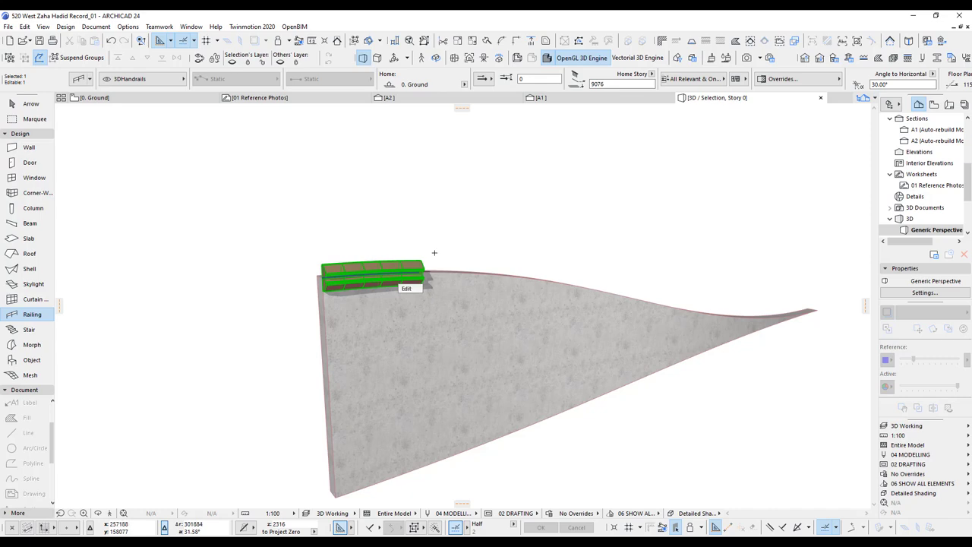
{"action": "key", "text": "Delete"}
Step: Draw a multi-segment railing along the shell's whole curved front upper edge, from the wide-end corner to the pointed tip
{"action": "scroll", "coordinate": [271, 349], "scroll_direction": "up", "scroll_amount": 5}
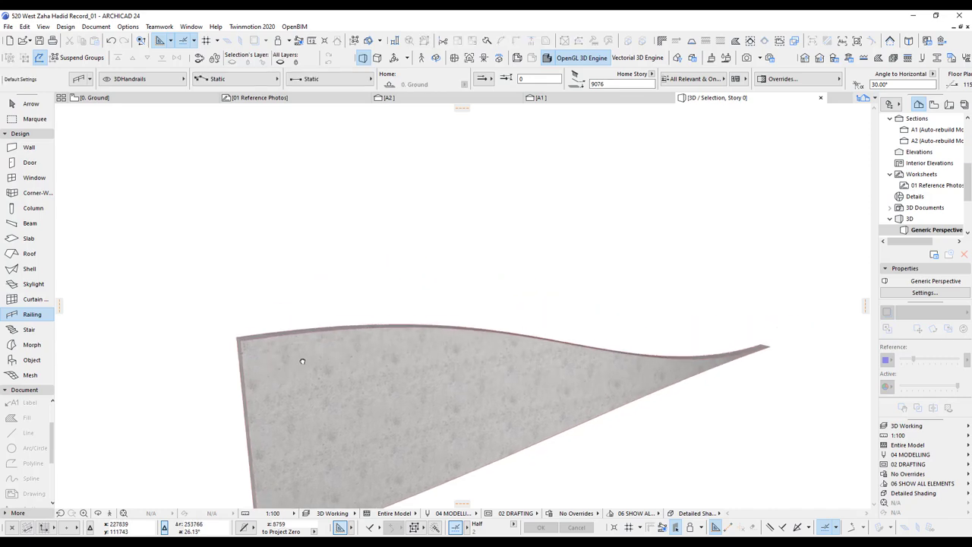
{"action": "left_click", "coordinate": [177, 339]}
{"action": "left_click", "coordinate": [248, 328]}
{"action": "left_click", "coordinate": [319, 319]}
{"action": "left_click", "coordinate": [390, 312]}
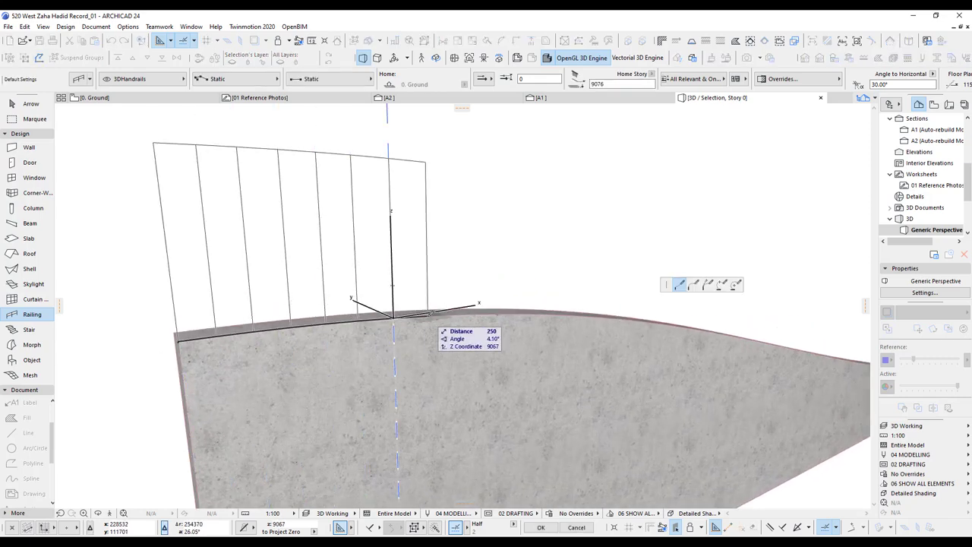
{"action": "left_click", "coordinate": [448, 309]}
{"action": "scroll", "coordinate": [486, 309], "scroll_direction": "up", "scroll_amount": 2}
{"action": "middle_click_drag", "start_coordinate": [540, 308], "coordinate": [422, 405]}
{"action": "left_click", "coordinate": [441, 407]}
{"action": "left_click", "coordinate": [484, 404]}
{"action": "left_click", "coordinate": [564, 408]}
{"action": "left_click", "coordinate": [640, 412]}
{"action": "middle_click_drag", "start_coordinate": [640, 412], "coordinate": [398, 410]}
{"action": "left_click", "coordinate": [569, 425]}
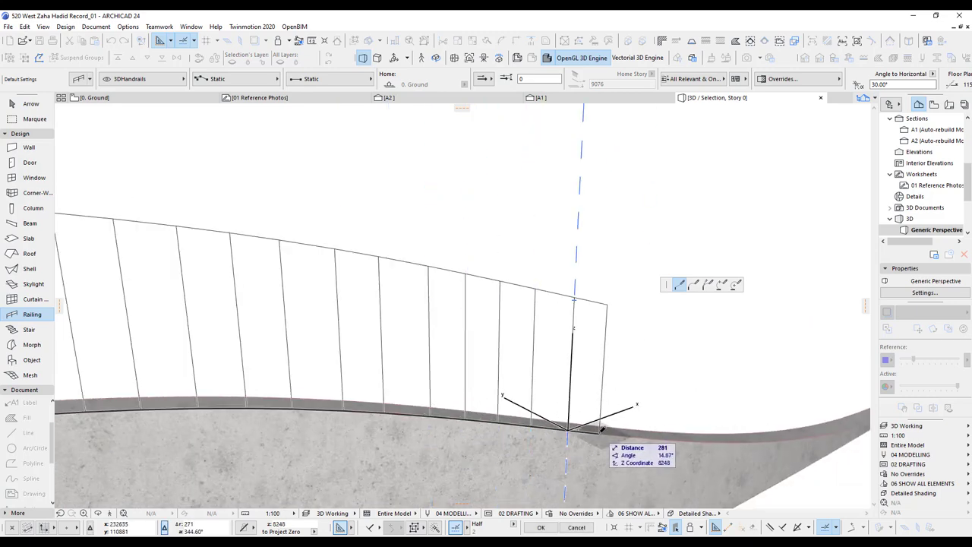
{"action": "middle_click_drag", "start_coordinate": [603, 430], "coordinate": [334, 406]}
{"action": "left_click", "coordinate": [397, 409]}
{"action": "middle_click_drag", "start_coordinate": [489, 419], "coordinate": [678, 413]}
{"action": "scroll", "coordinate": [662, 418], "scroll_direction": "up", "scroll_amount": 2}
{"action": "left_click", "coordinate": [649, 440]}
{"action": "double_click", "coordinate": [762, 387]}
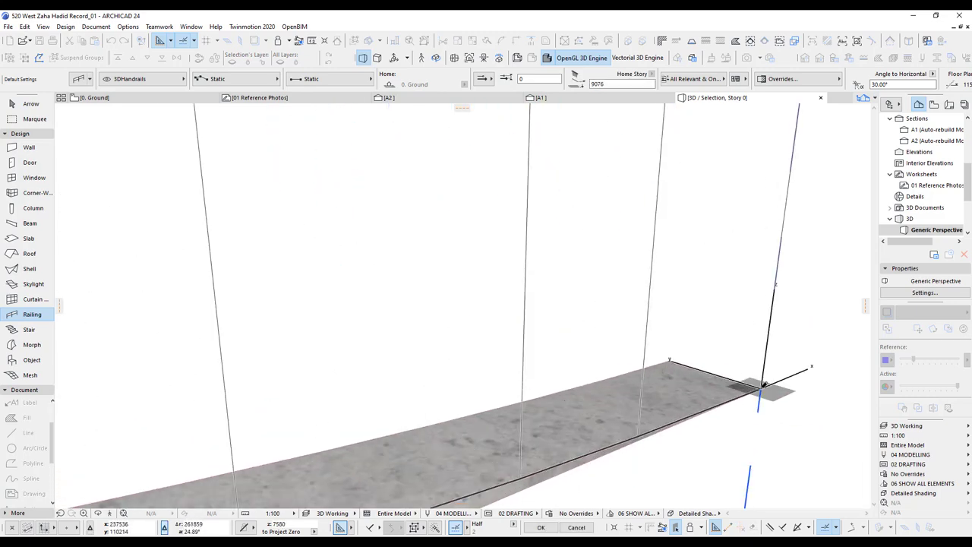
Step: Examine the new railing's path and profile joints at the kink near the shell's narrow end from several angles
{"action": "scroll", "coordinate": [641, 284], "scroll_direction": "down", "scroll_amount": 8}
{"action": "scroll", "coordinate": [603, 291], "scroll_direction": "up", "scroll_amount": 2}
{"action": "middle_click_drag", "start_coordinate": [609, 327], "coordinate": [303, 393]}
{"action": "scroll", "coordinate": [688, 384], "scroll_direction": "down", "scroll_amount": 1}
{"action": "scroll", "coordinate": [653, 397], "scroll_direction": "up", "scroll_amount": 3}
{"action": "scroll", "coordinate": [594, 394], "scroll_direction": "up", "scroll_amount": 2}
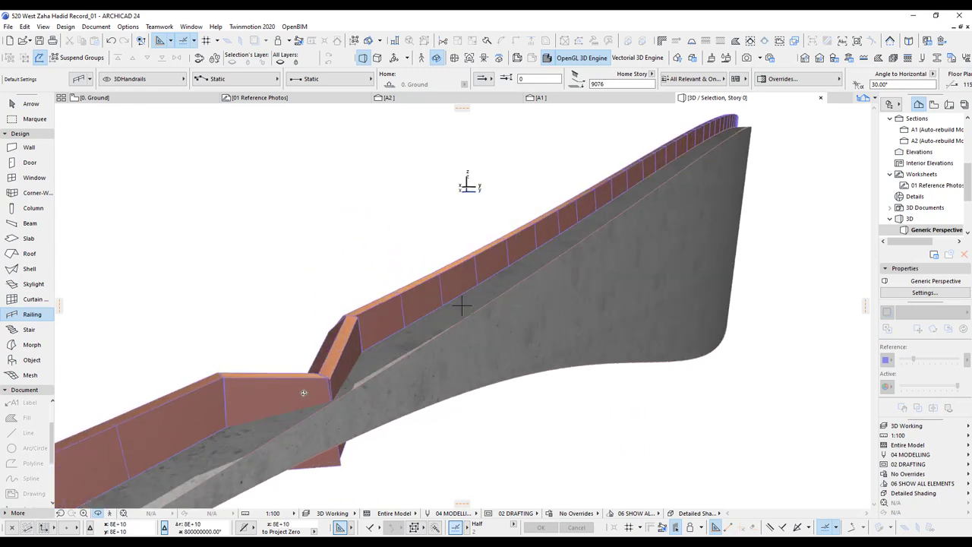
{"action": "left_click", "coordinate": [334, 410]}
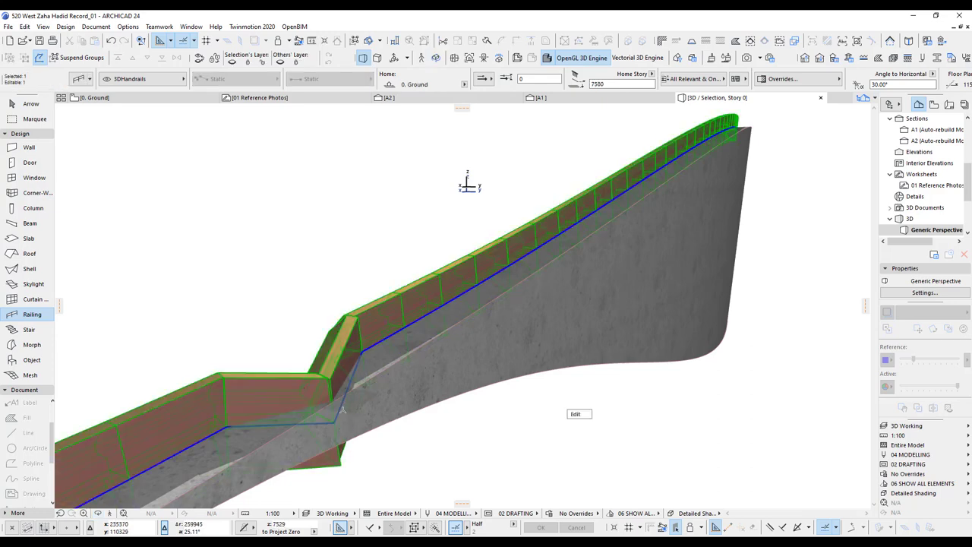
{"action": "middle_click_drag", "start_coordinate": [352, 378], "coordinate": [351, 378], "text": "shift"}
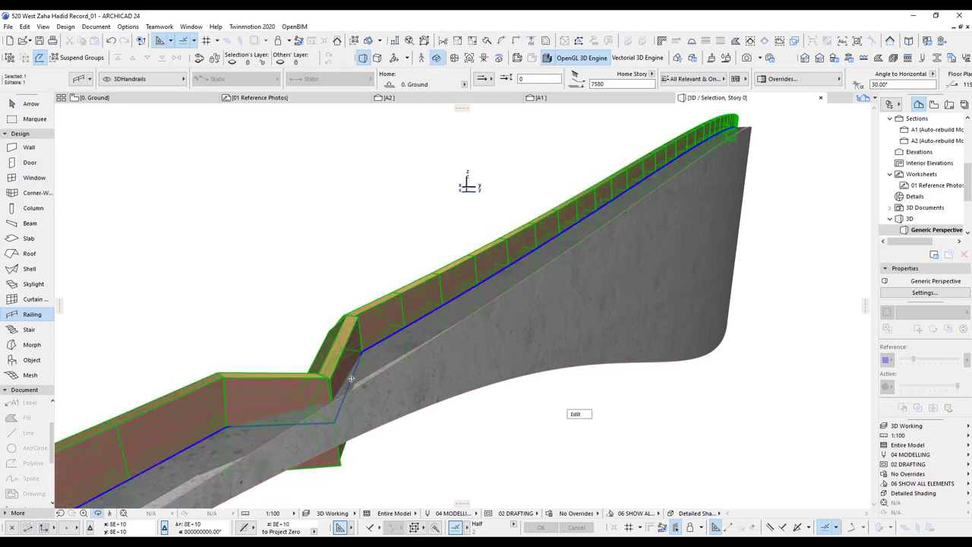
{"action": "middle_click_drag", "start_coordinate": [272, 370], "coordinate": [461, 306], "text": "shift"}
{"action": "scroll", "coordinate": [475, 364], "scroll_direction": "up", "scroll_amount": 10}
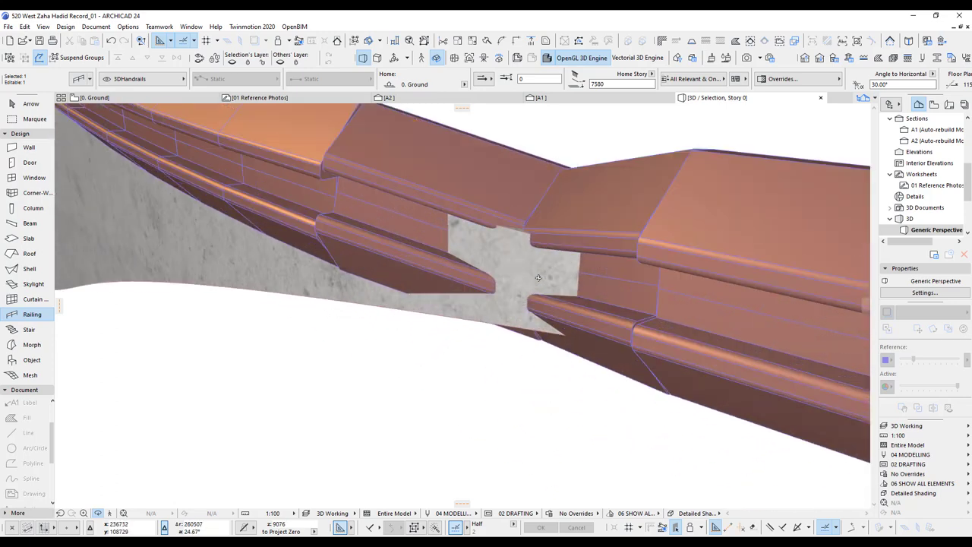
Step: Move the railing's misplaced path node at the kink near the shell's narrow end onto the shell's upper edge
{"action": "middle_click_drag", "start_coordinate": [519, 336], "coordinate": [524, 369]}
{"action": "scroll", "coordinate": [519, 347], "scroll_direction": "down", "scroll_amount": 1}
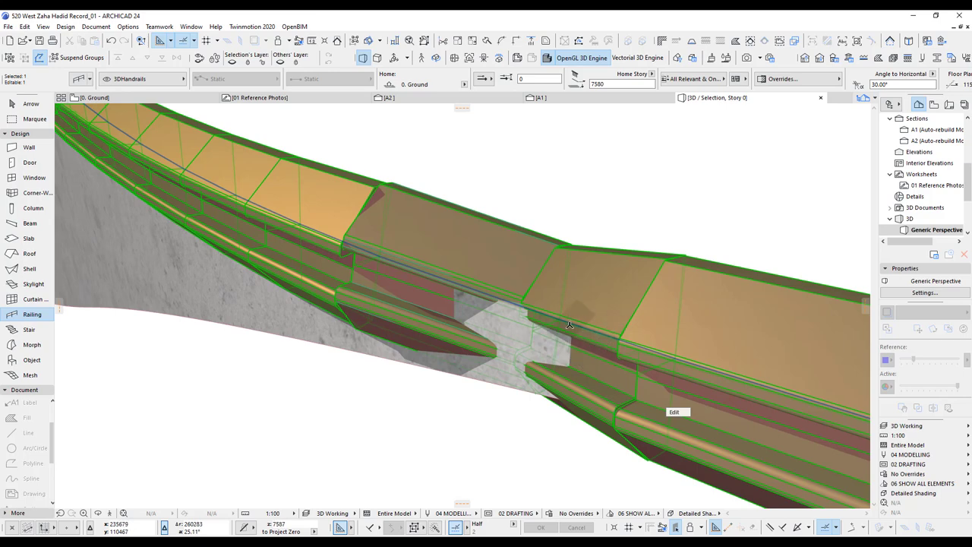
{"action": "middle_click_drag", "start_coordinate": [559, 326], "coordinate": [556, 329], "text": "shift"}
{"action": "left_click_drag", "start_coordinate": [555, 329], "coordinate": [551, 342]}
{"action": "middle_click_drag", "start_coordinate": [560, 391], "coordinate": [570, 329], "text": "shift"}
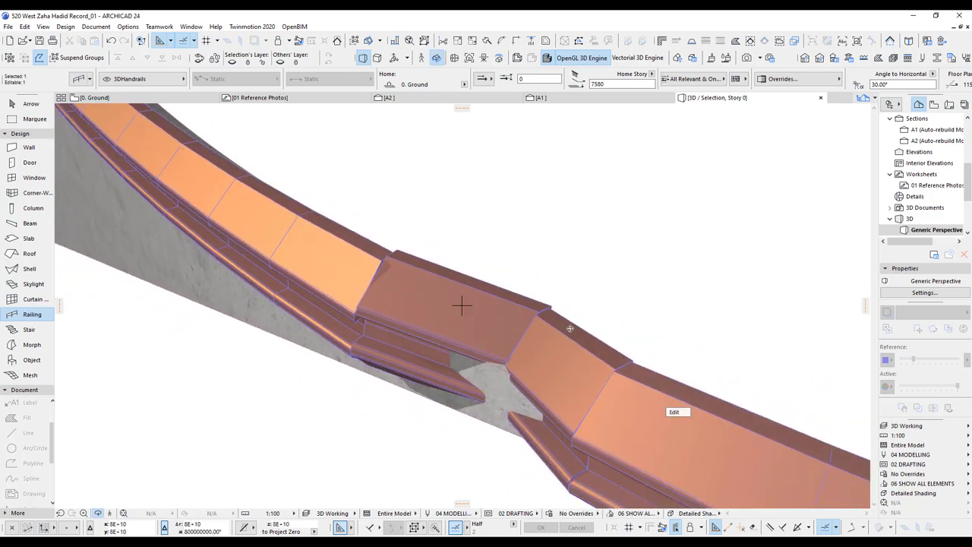
{"action": "left_click", "coordinate": [541, 361]}
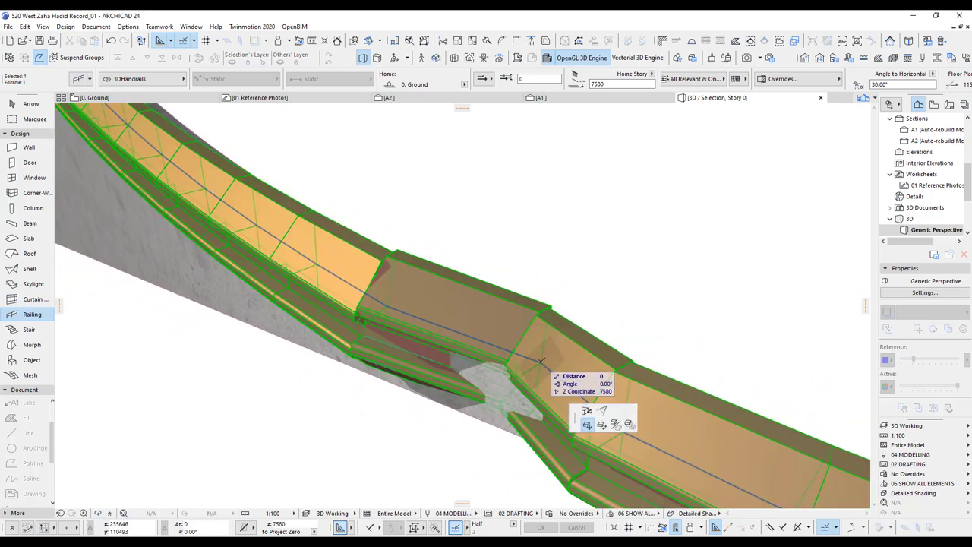
{"action": "left_click", "coordinate": [586, 414]}
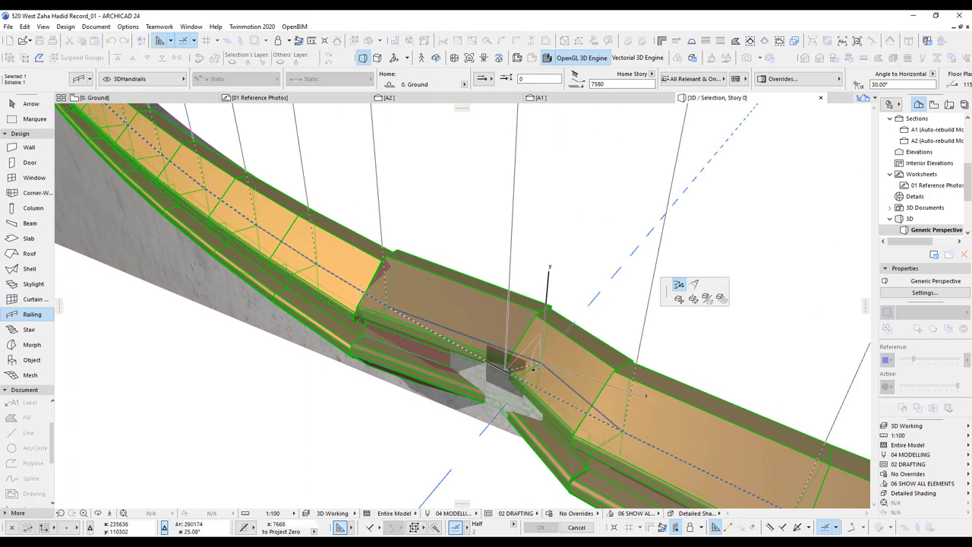
{"action": "left_click", "coordinate": [507, 370]}
Step: Check the whole corrected railing in 3D and its alignment with the floor edges in section A1
{"action": "scroll", "coordinate": [597, 296], "scroll_direction": "down", "scroll_amount": 5}
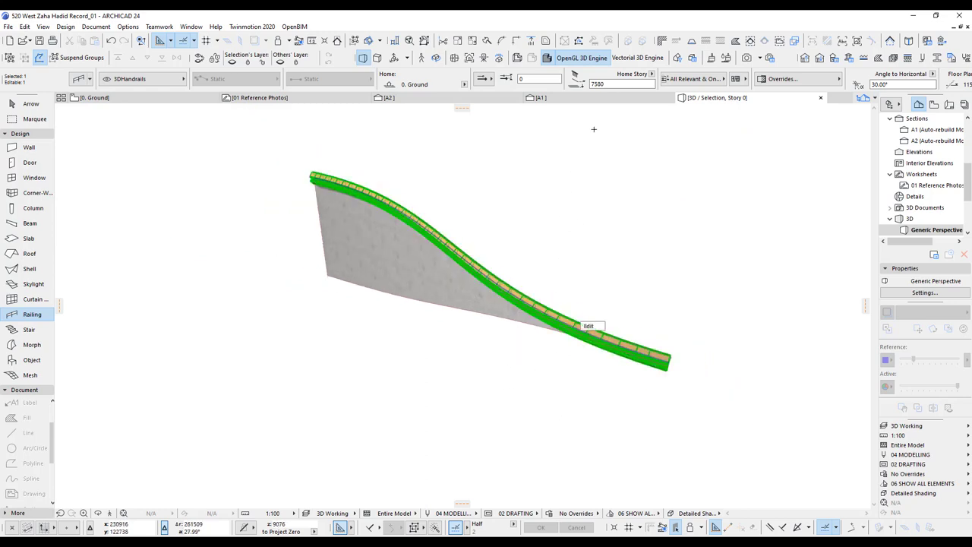
{"action": "left_click", "coordinate": [562, 100]}
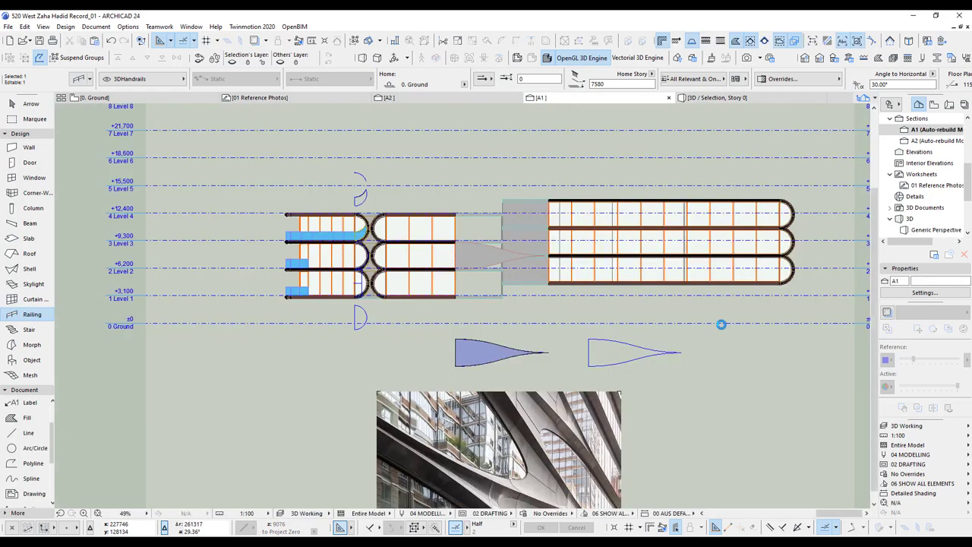
{"action": "scroll", "coordinate": [501, 234], "scroll_direction": "up", "scroll_amount": 8}
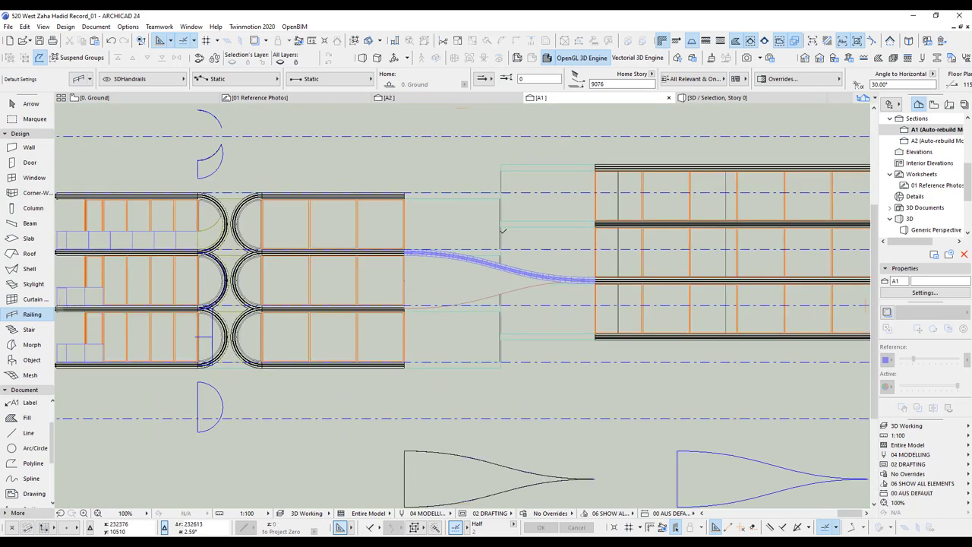